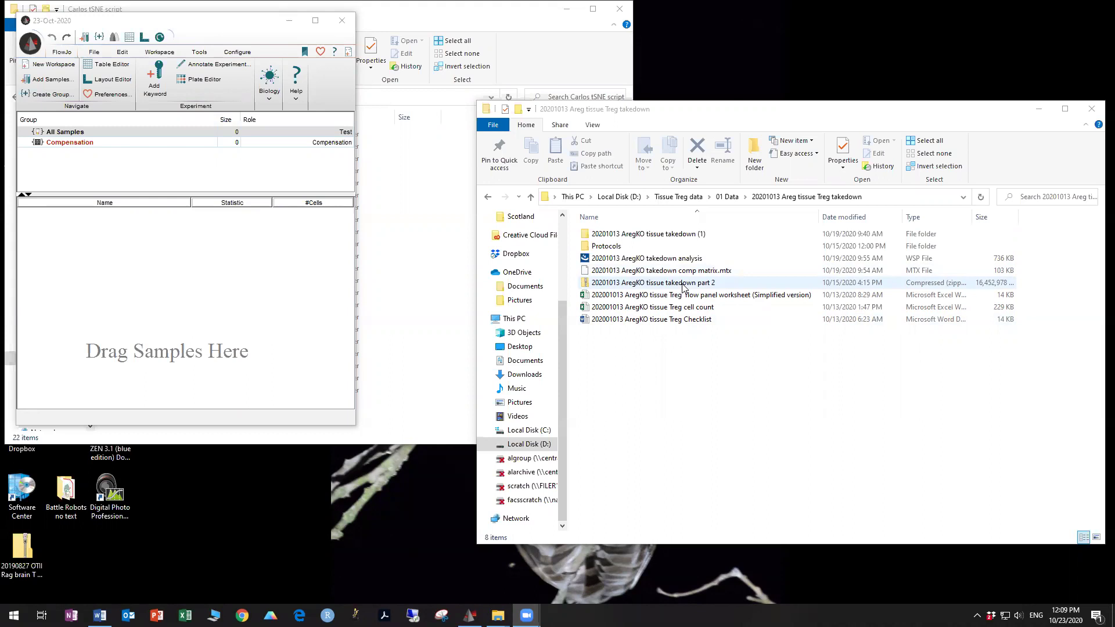
left_click(632, 284)
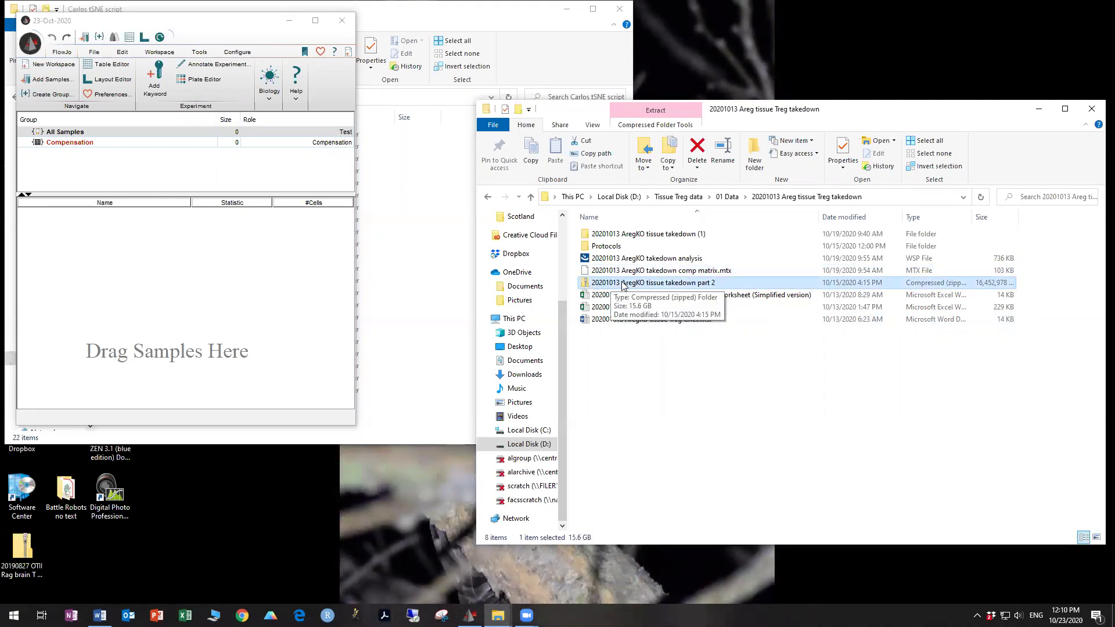
left_click(684, 126)
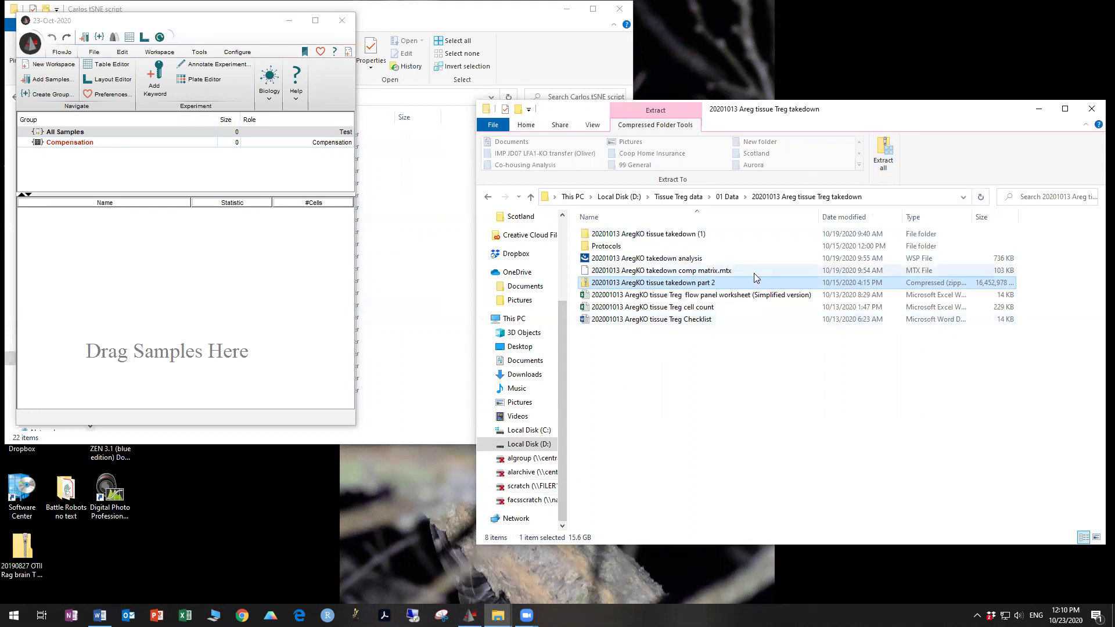
double_click(651, 238)
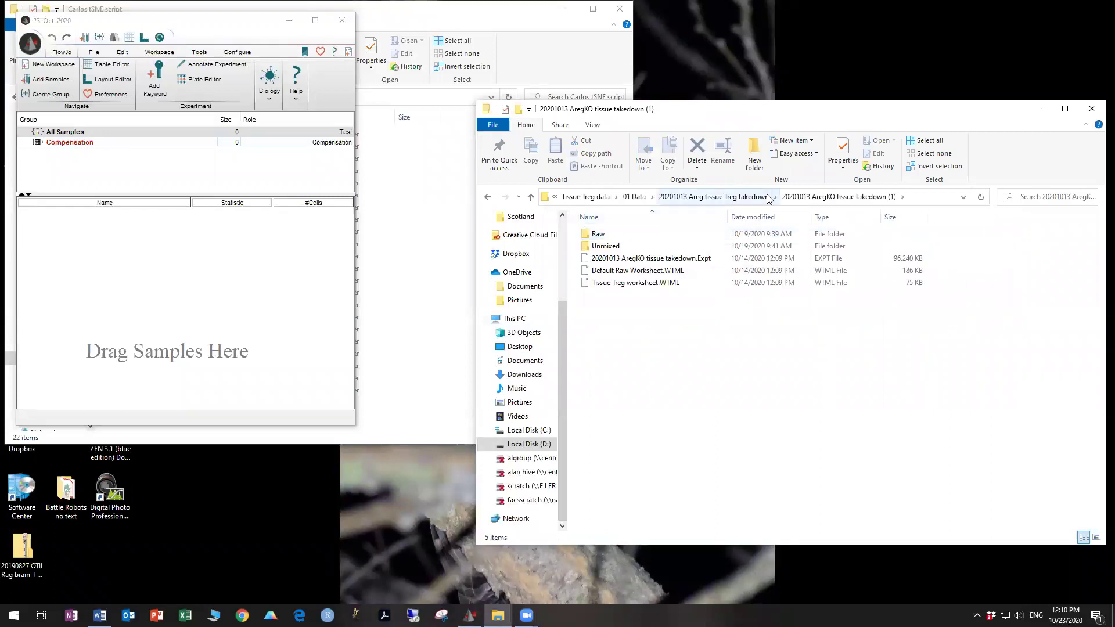
left_click(743, 197)
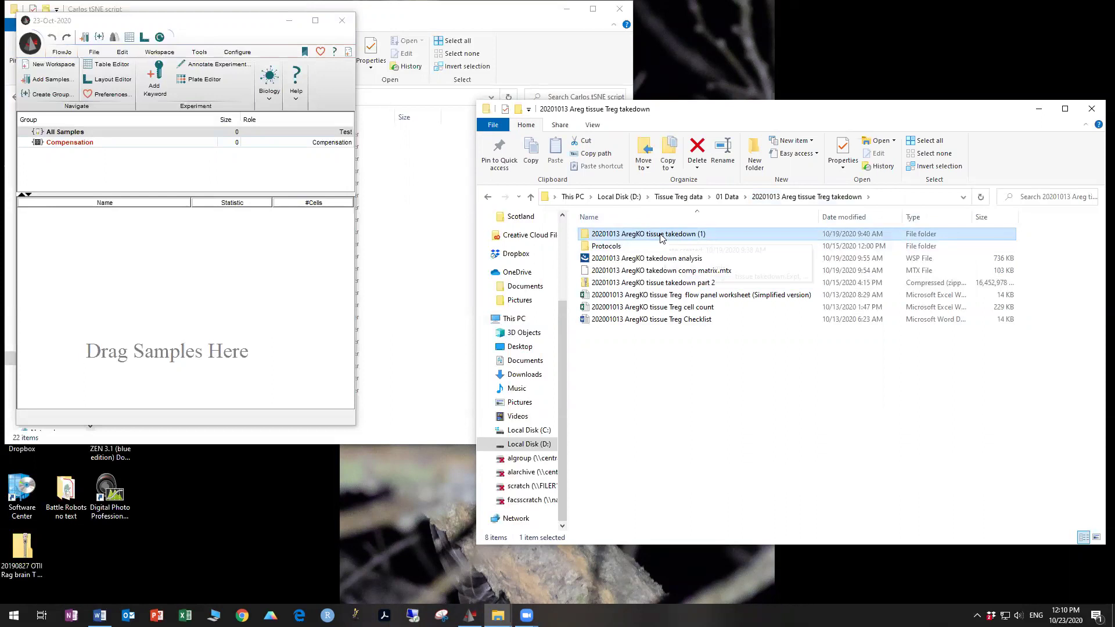
Open the Unmixed folder inside 20201013 AregKO tissue takedown (1) and cancel the archive extraction dialog
double_click(661, 236)
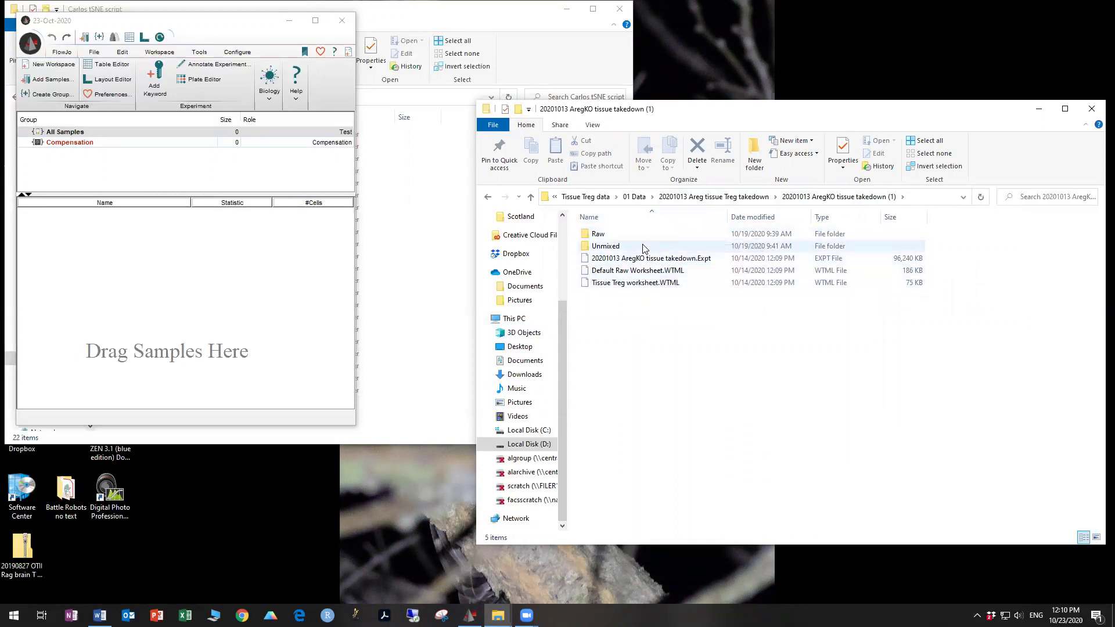
mouse_move(643, 249)
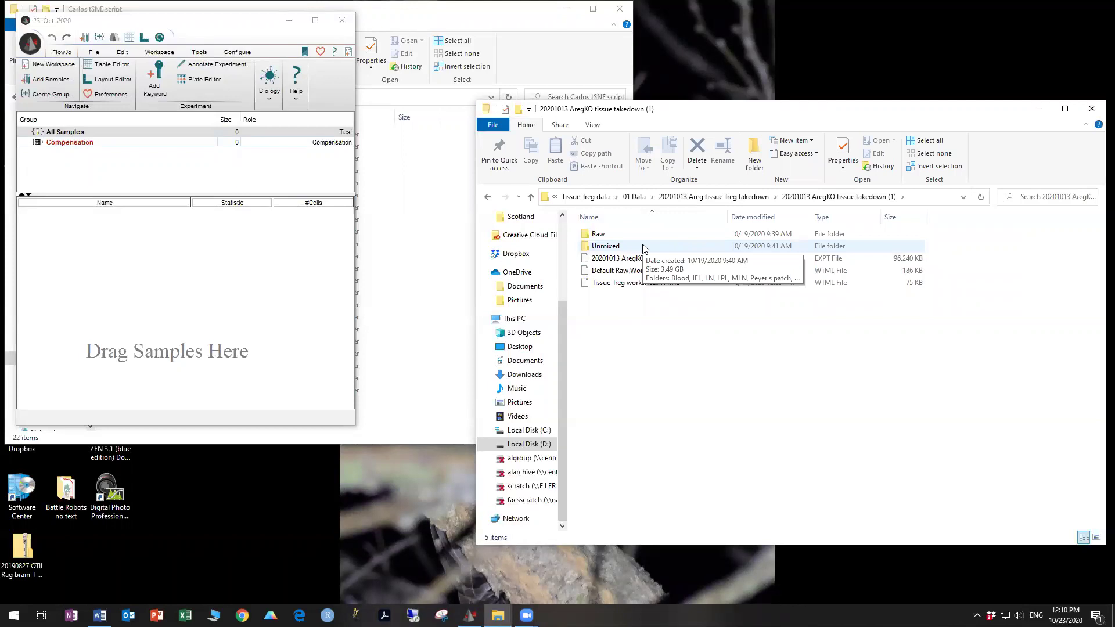
double_click(642, 246)
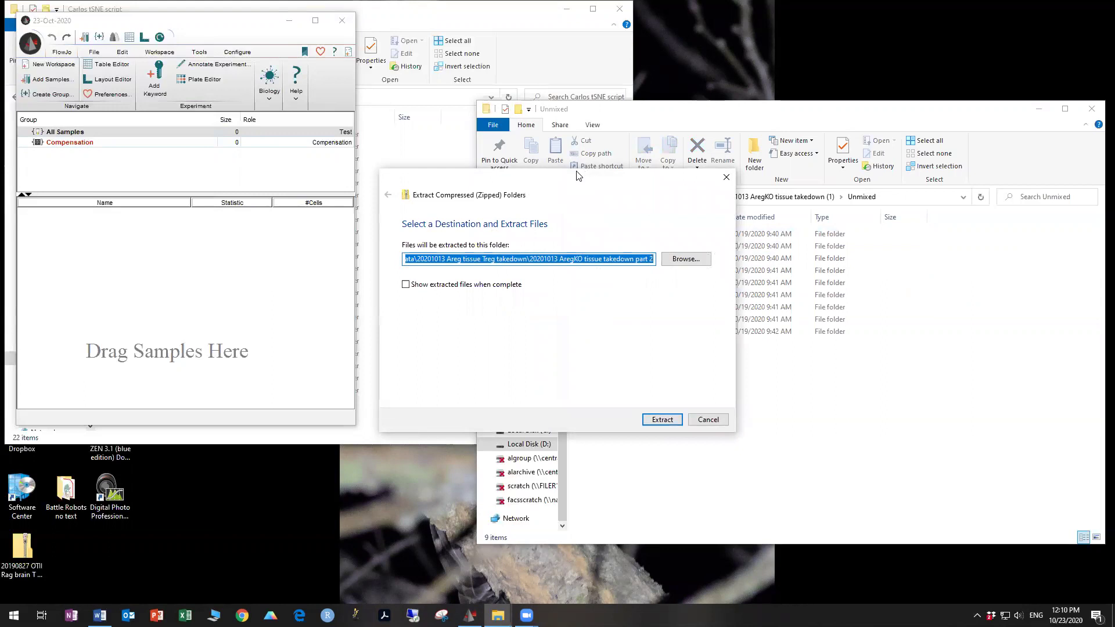
left_click_drag(578, 174, 325, 168)
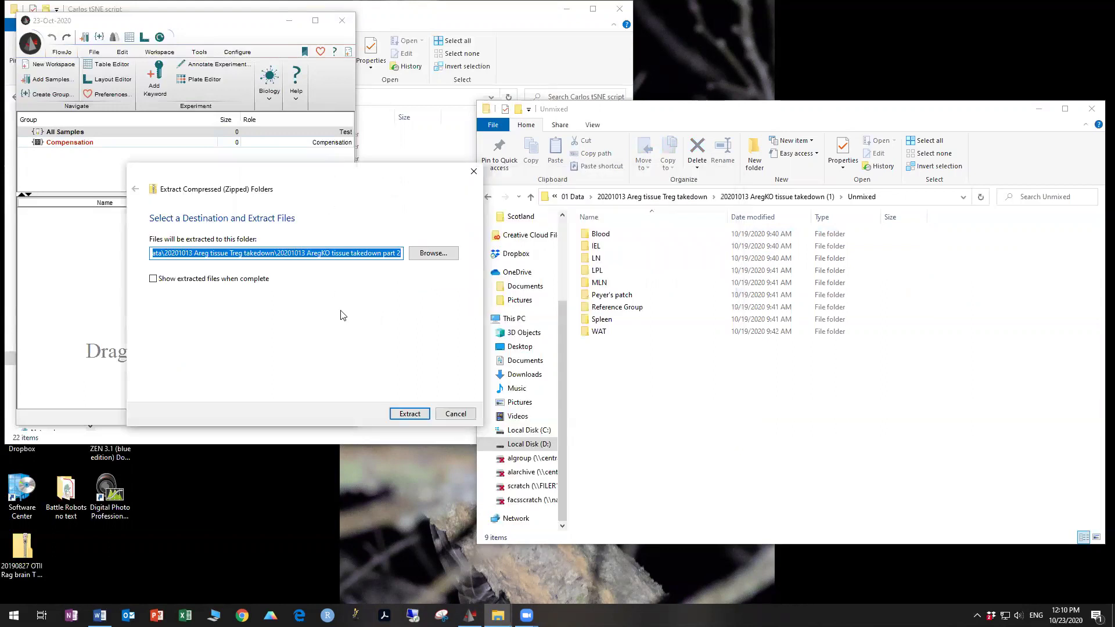
left_click(456, 414)
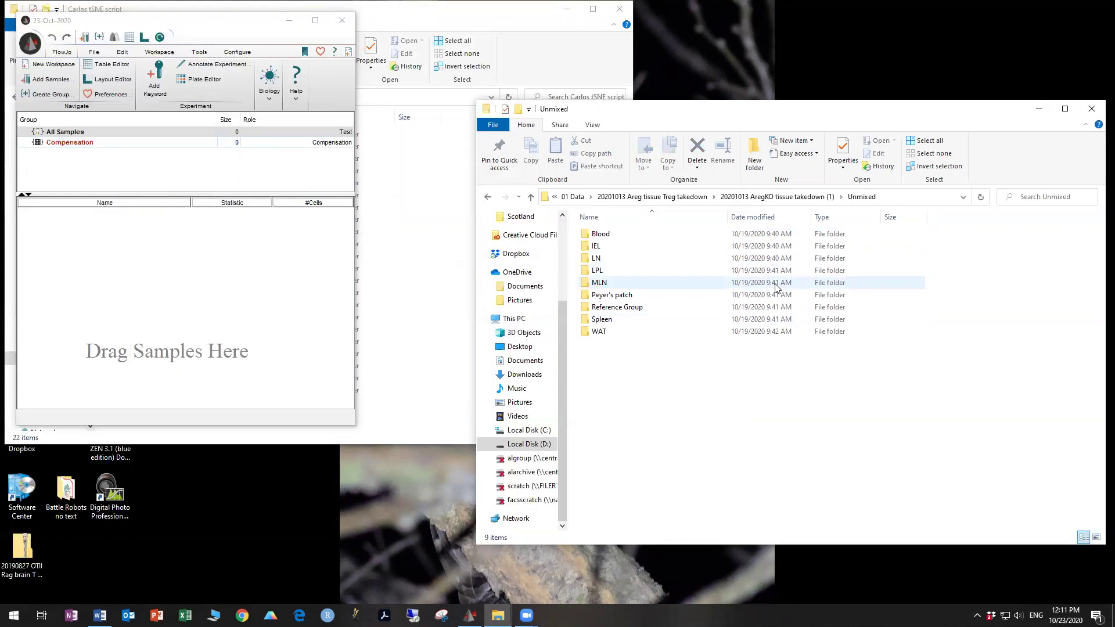
Open the Blood folder and add all of its FCS files to the empty FlowJo workspace
left_click(607, 238)
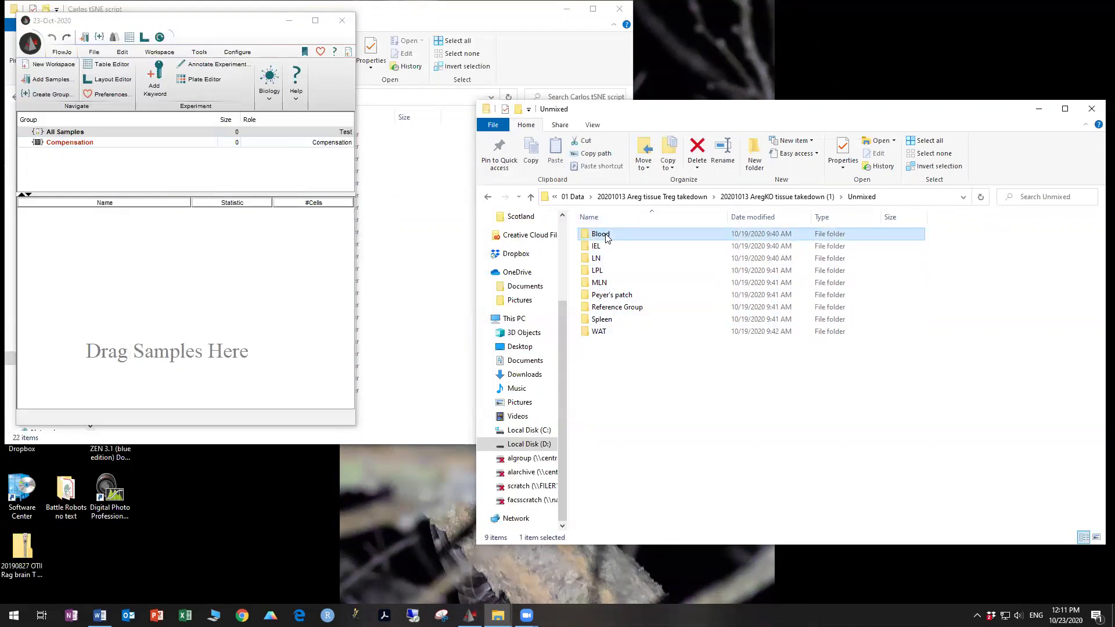
double_click(606, 237)
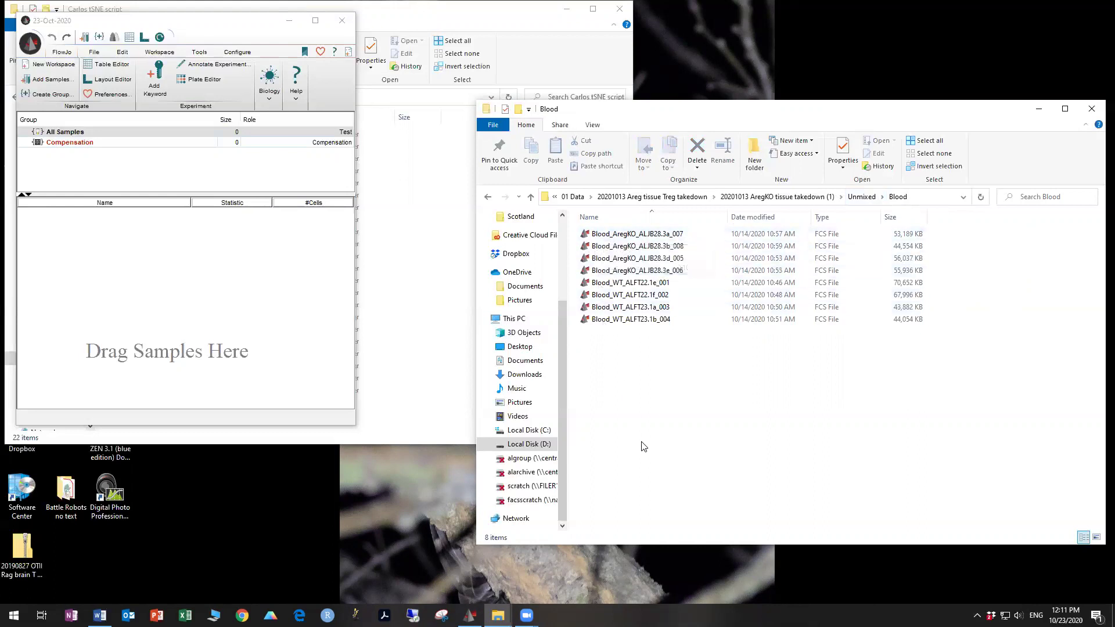
left_click_drag(691, 383, 615, 230)
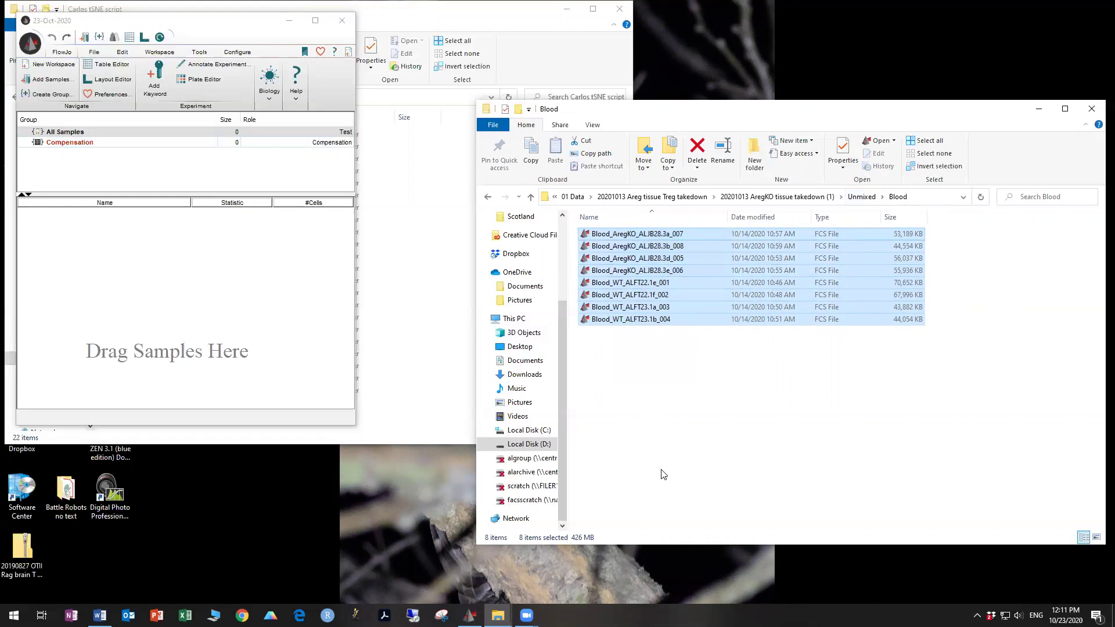
left_click(678, 361)
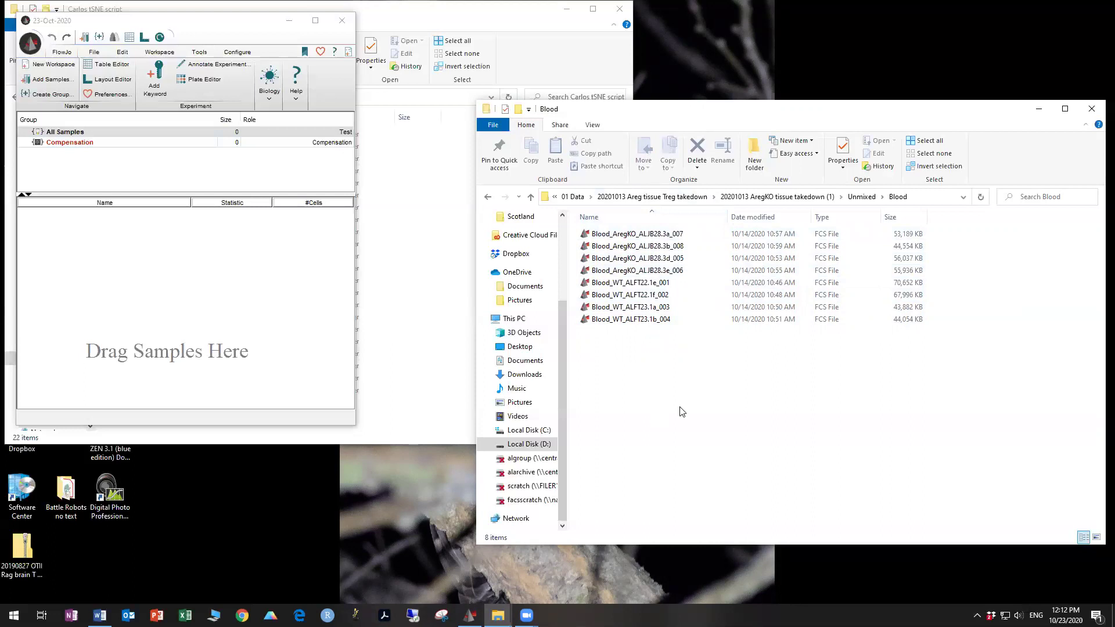
left_click_drag(672, 422, 629, 229)
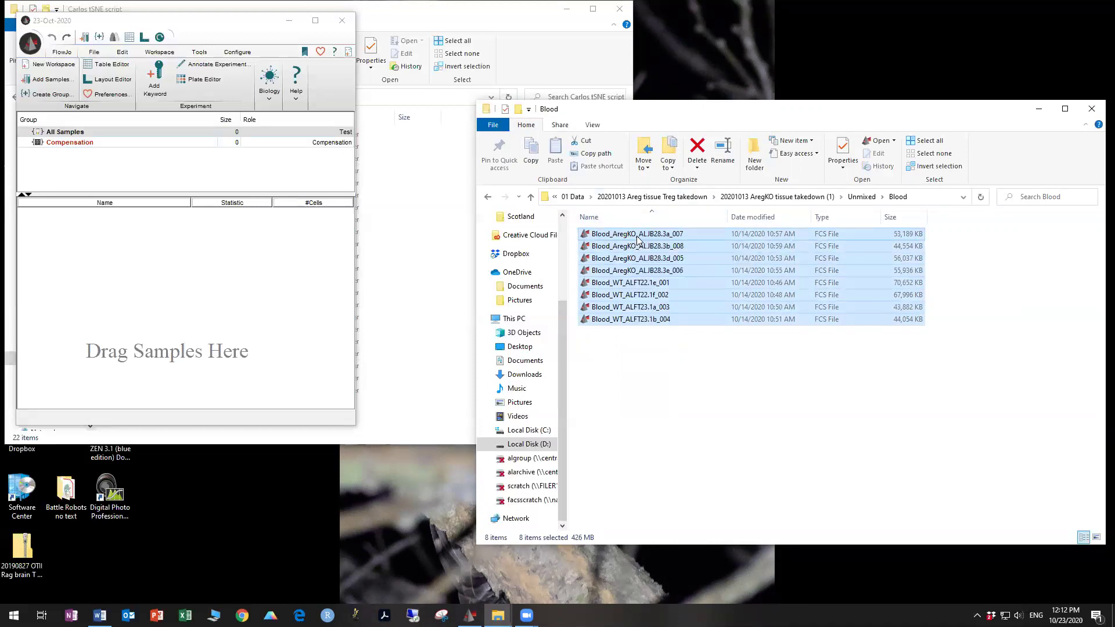
left_click(618, 263)
left_click_drag(633, 348, 648, 238)
left_click_drag(648, 238, 263, 311)
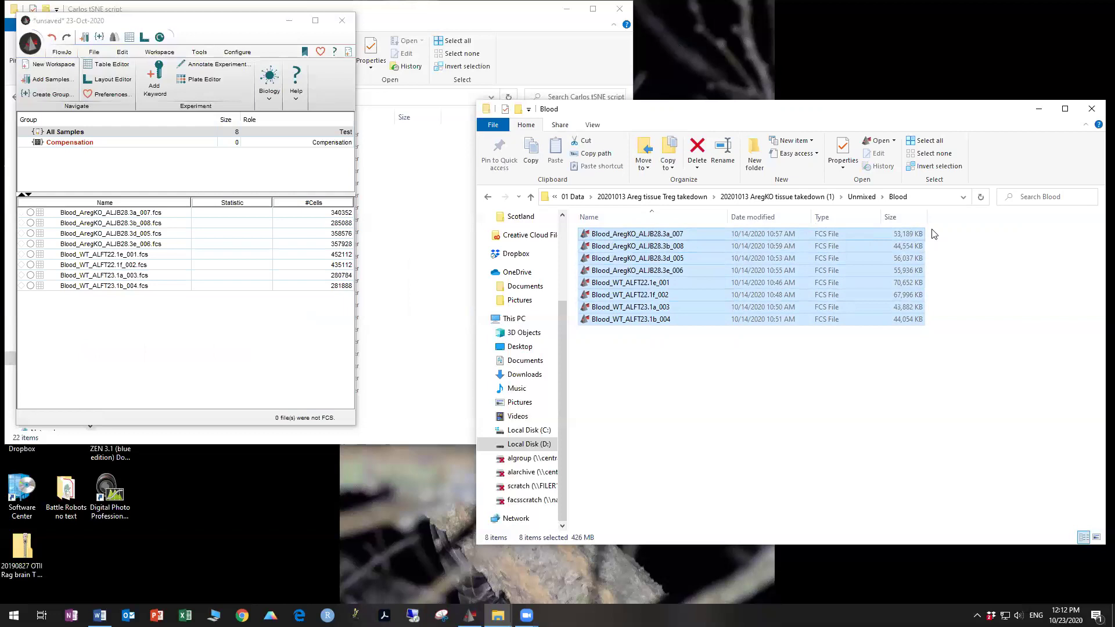
Return to the Unmixed folder and add all FCS files from its IEL folder to the workspace
left_click(863, 198)
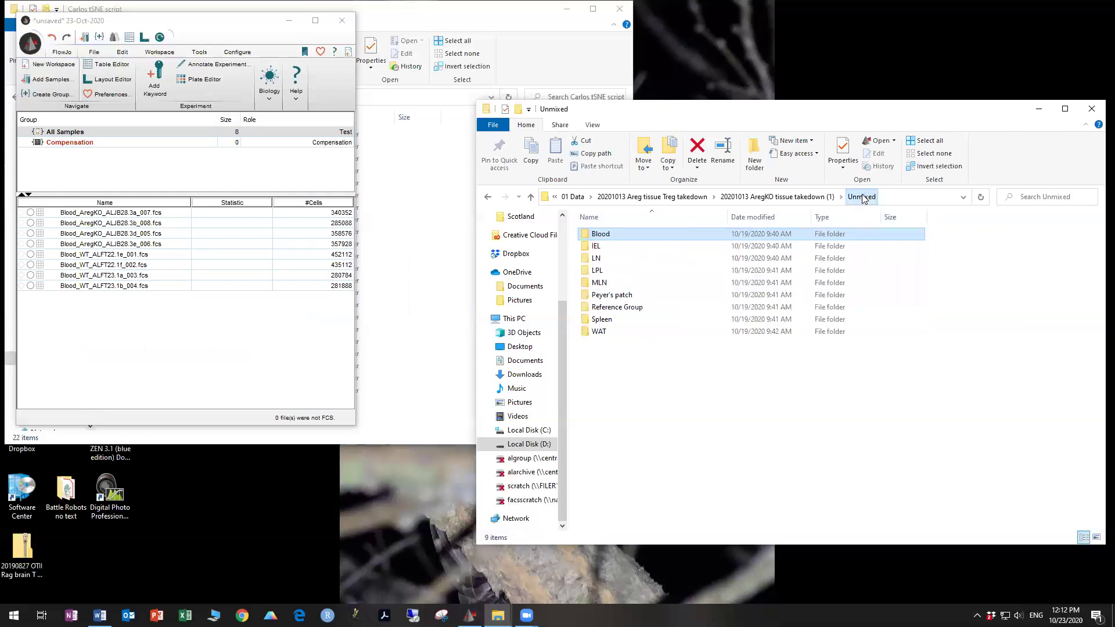
double_click(660, 246)
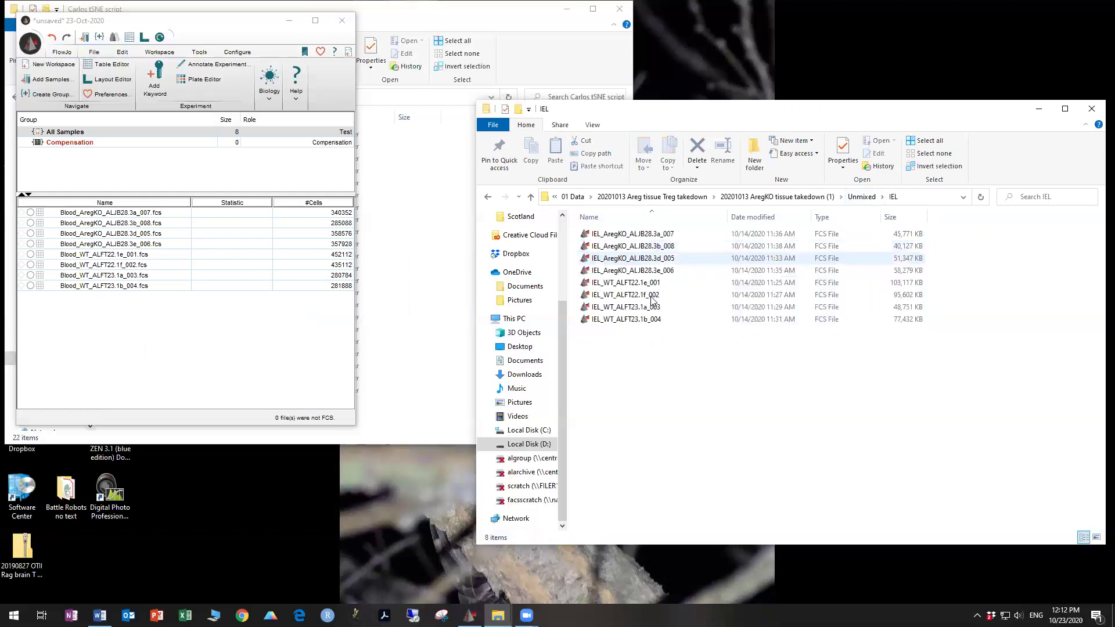
left_click_drag(653, 378, 113, 353)
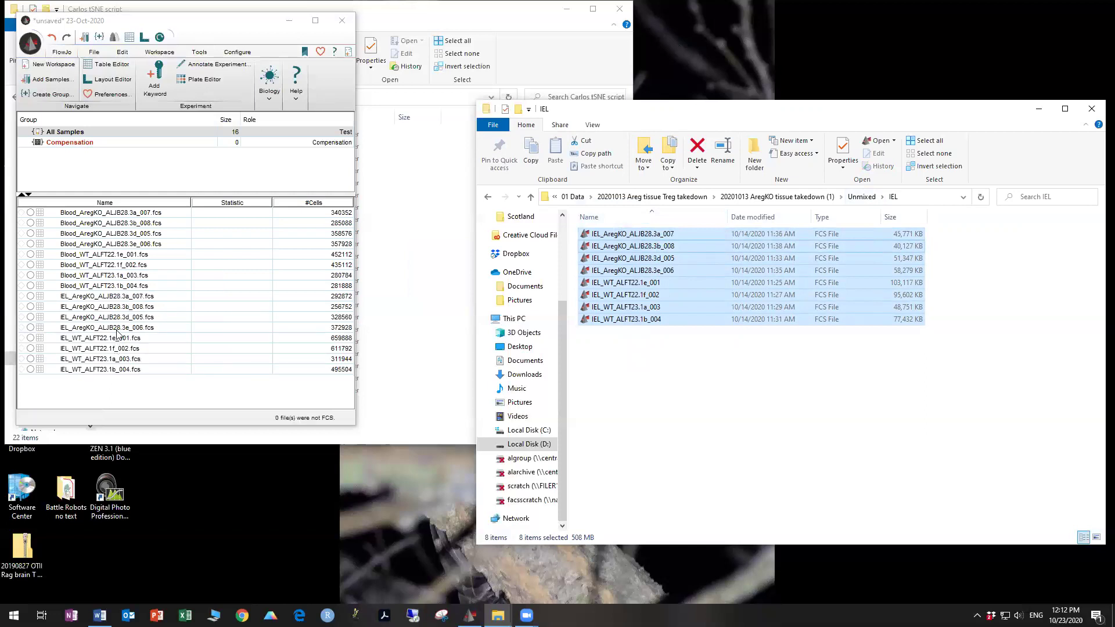
Open the recent workspace 20201013 AregKO takedown analysis.wsp, move its window beside the unsaved one and make it taller and narrower
left_click(860, 198)
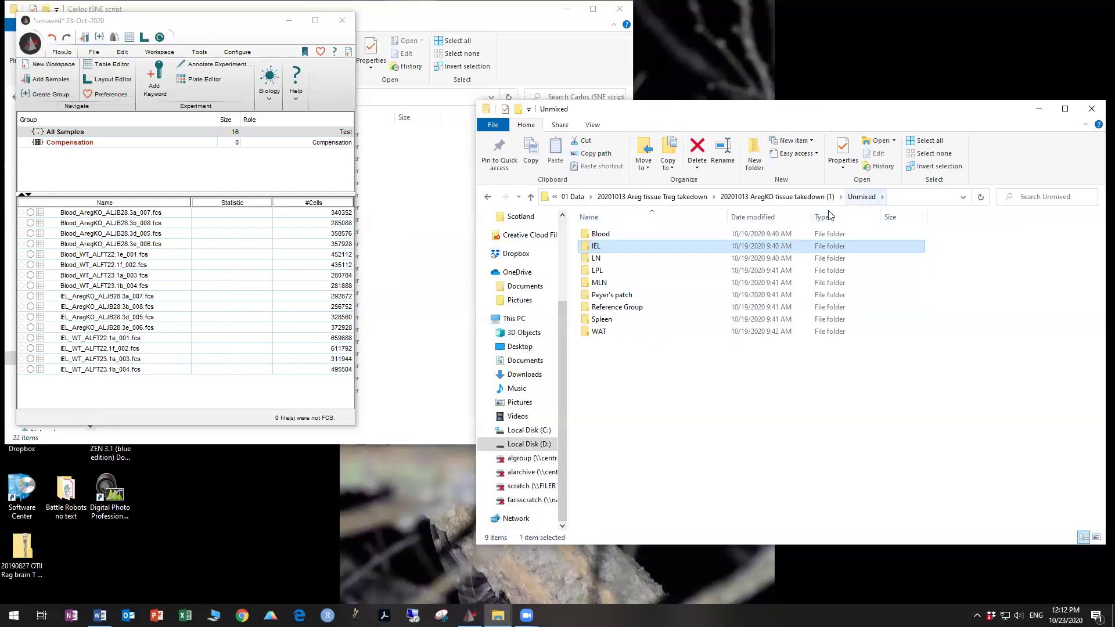
left_click(790, 197)
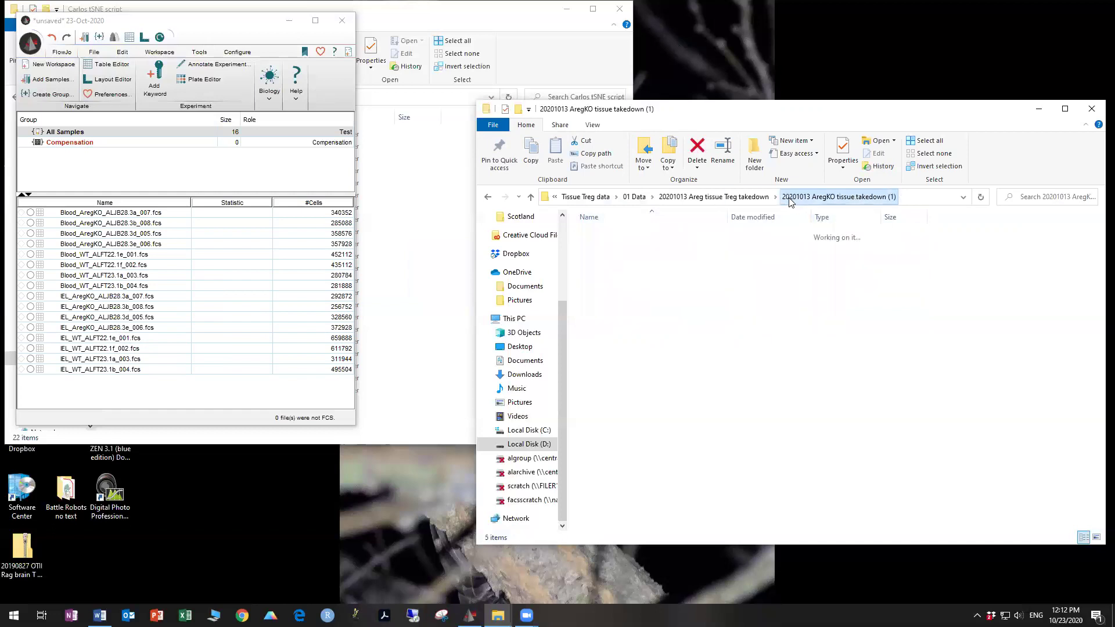
left_click(726, 198)
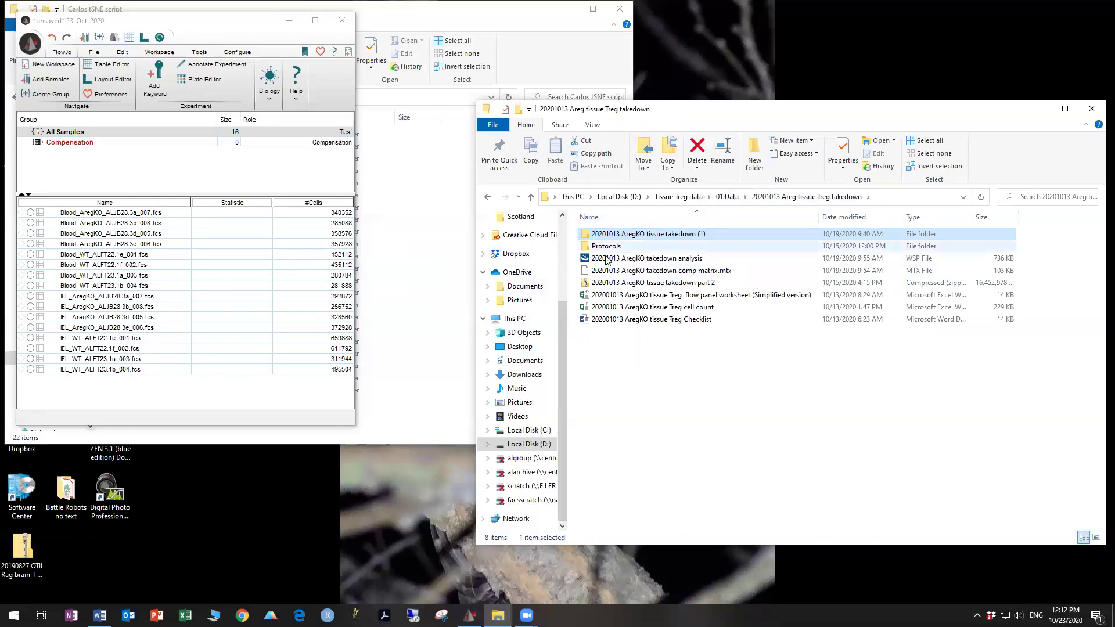
left_click(24, 44)
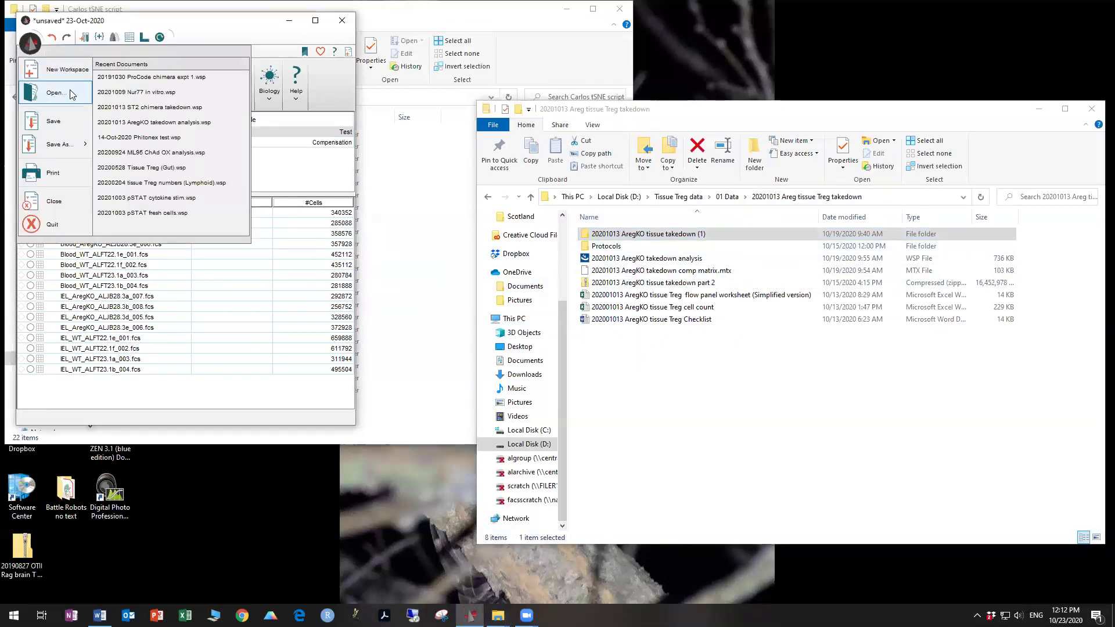
left_click(168, 122)
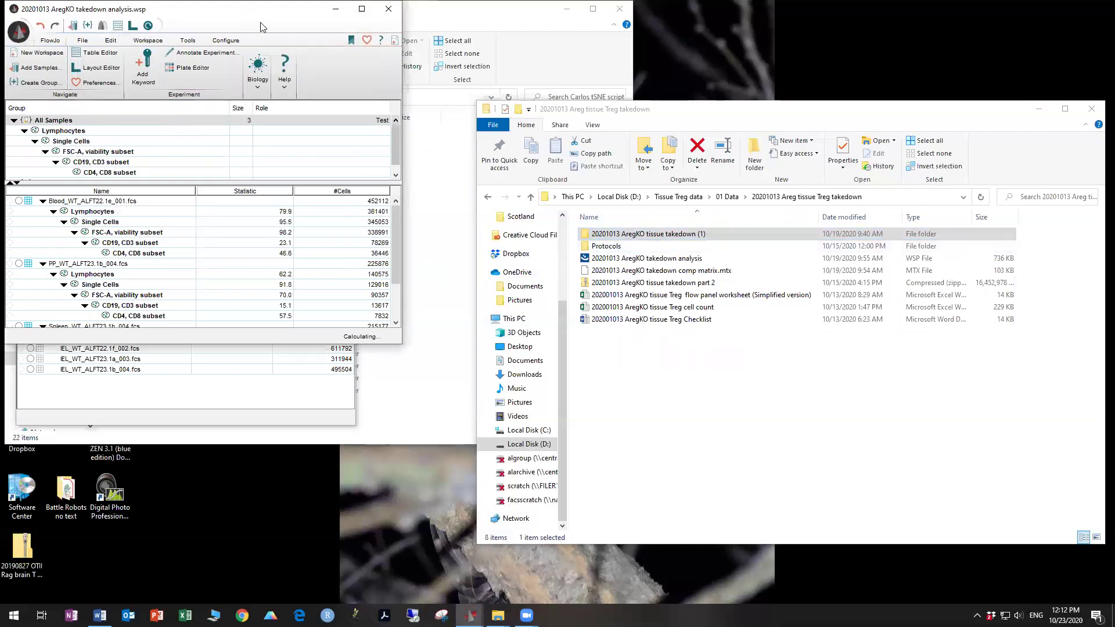
left_click_drag(261, 26, 672, 60)
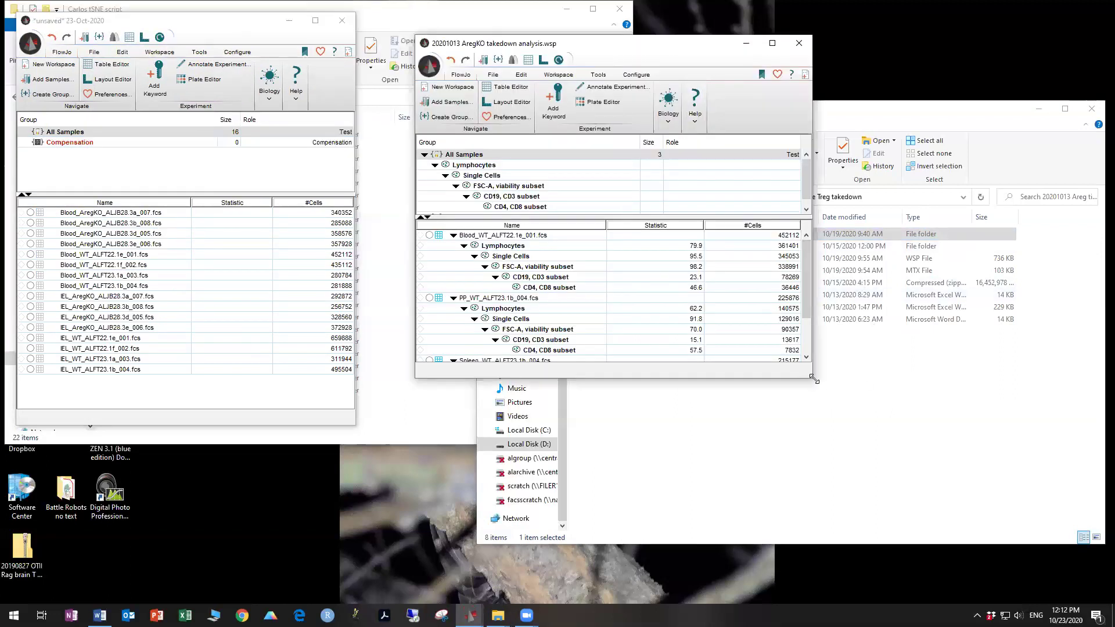
left_click_drag(814, 379, 736, 543)
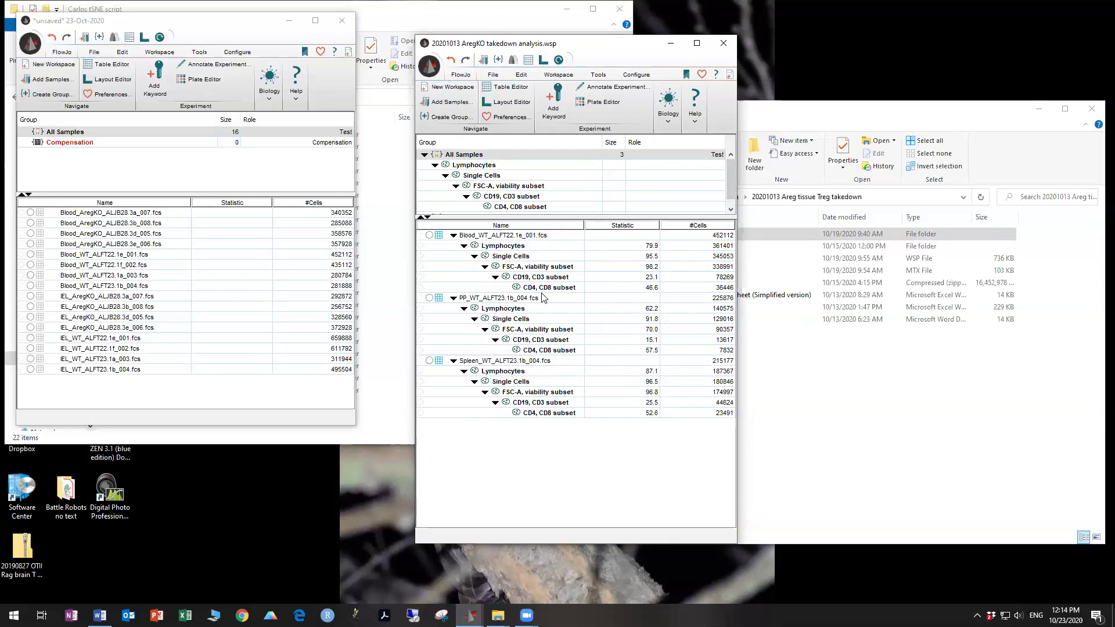
Open the ungated plot of Blood_WT_ALFT22.1e_001.fcs and shift the analysis workspace window away from the plot
double_click(547, 236)
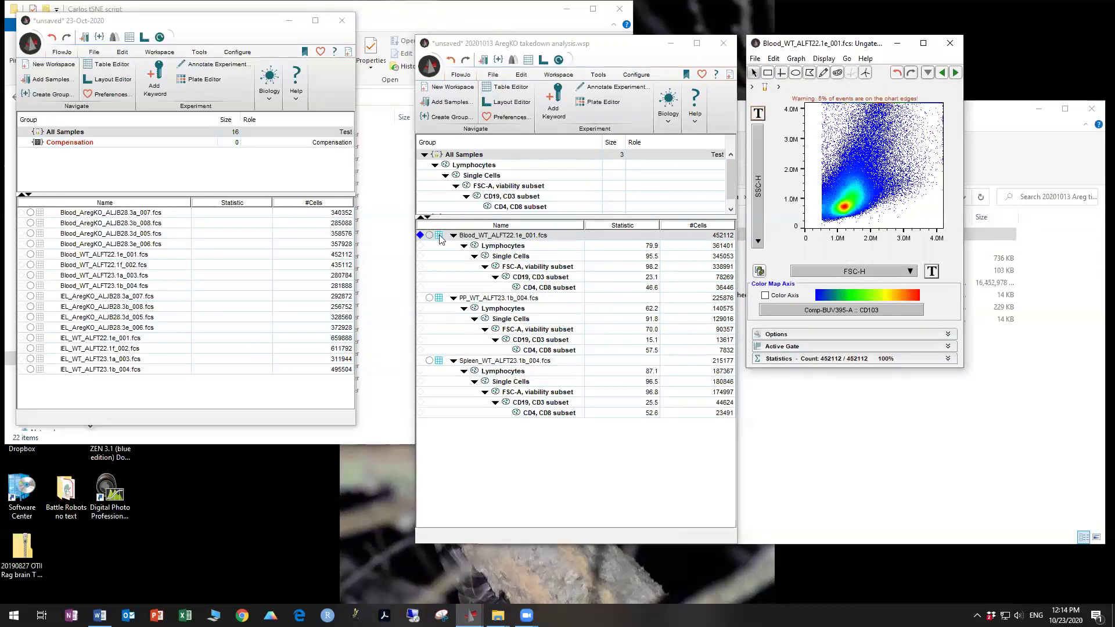
left_click(614, 45)
left_click_drag(614, 46, 534, 33)
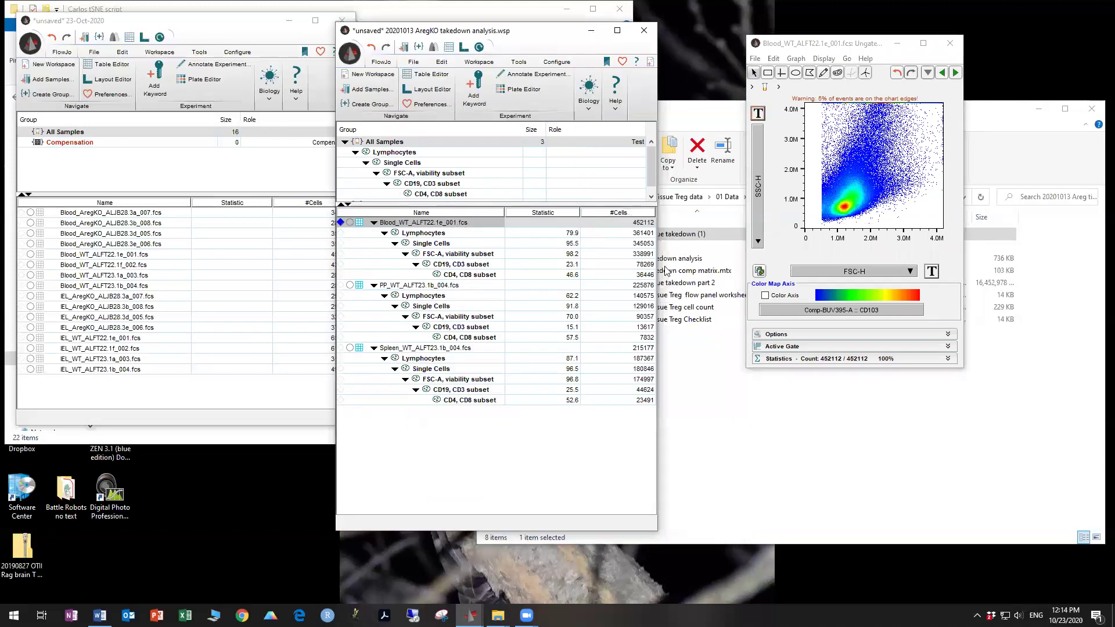
Set the blood plot's axes to FSC-A horizontally and SSC-A vertically, and move the Lymphocytes gate label above its ellipse
left_click(862, 274)
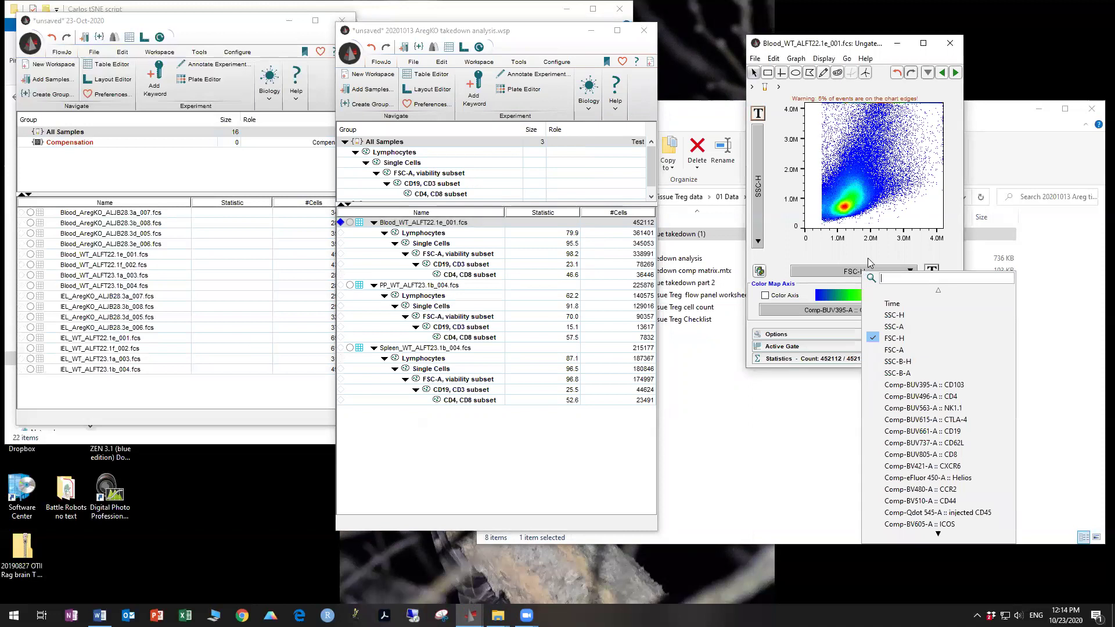
left_click(867, 258)
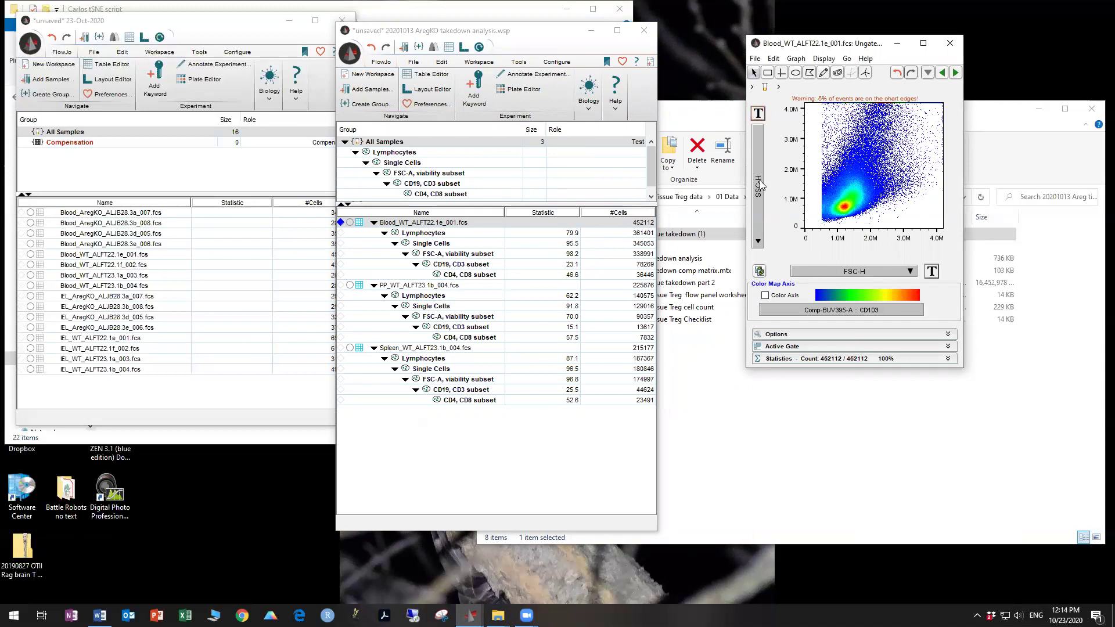
left_click(874, 270)
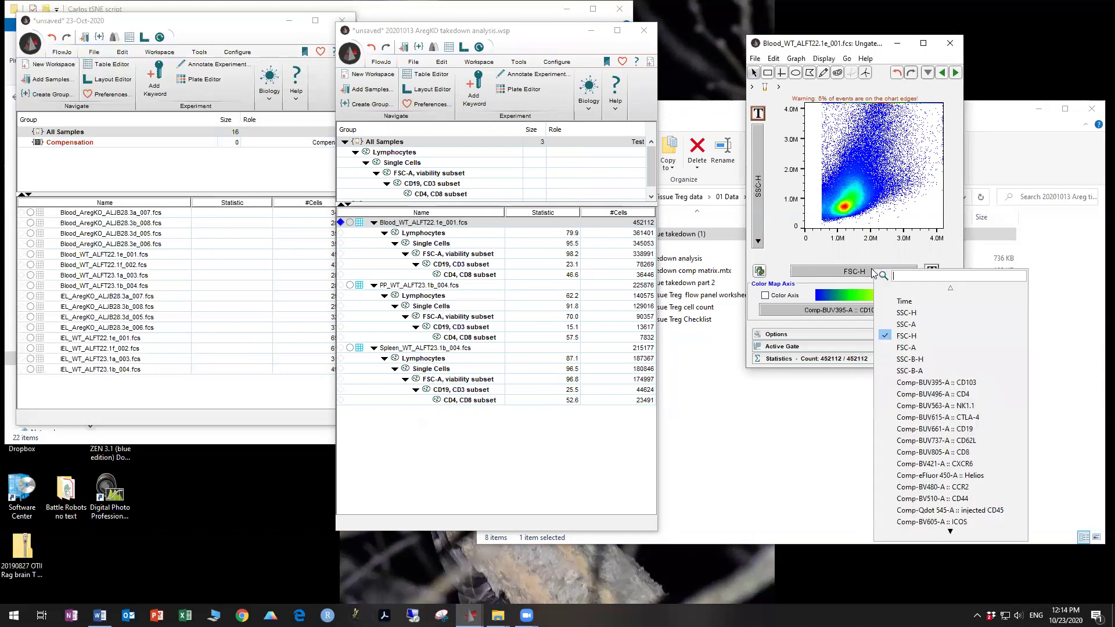
left_click(906, 349)
left_click(753, 143)
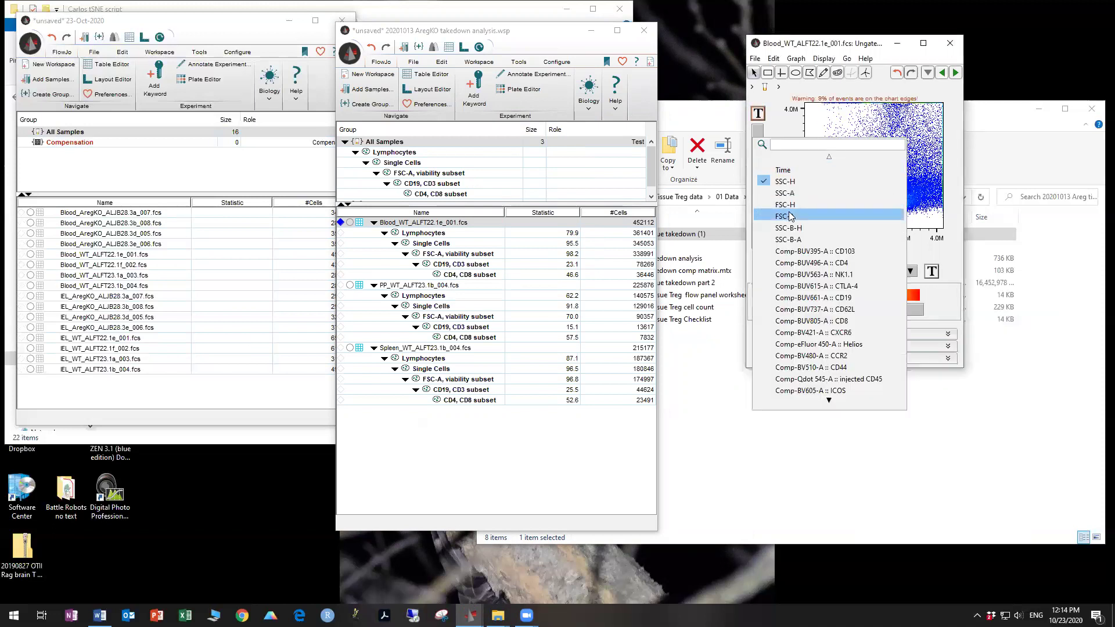
left_click(806, 192)
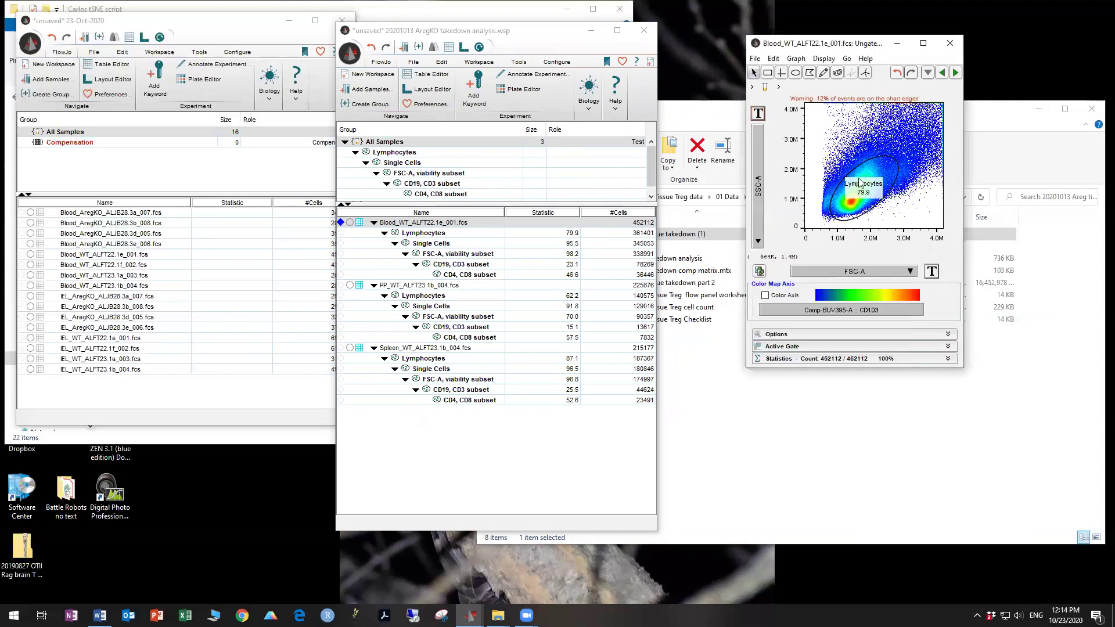
left_click_drag(863, 185, 847, 120)
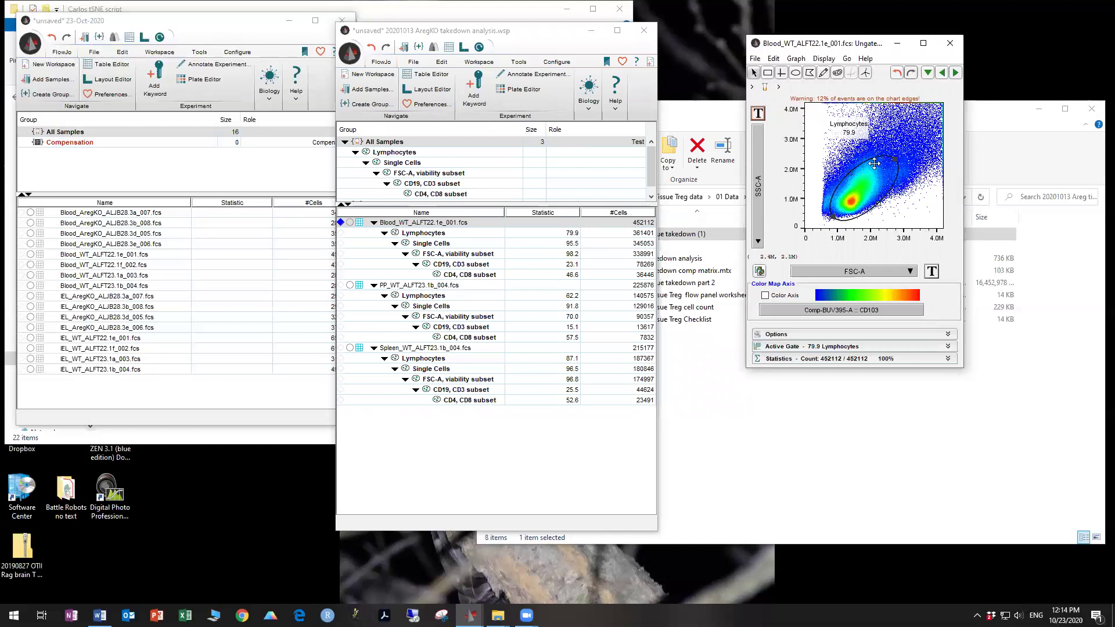
Draw a large polygon gate around the main cell population, extending to the high FSC-A and SSC-A events, and accept the suggested subpopulation name
left_click(810, 76)
left_click(837, 217)
left_click(830, 183)
left_click(848, 142)
left_click(902, 109)
left_click(929, 131)
left_click(932, 170)
left_click(895, 209)
double_click(854, 220)
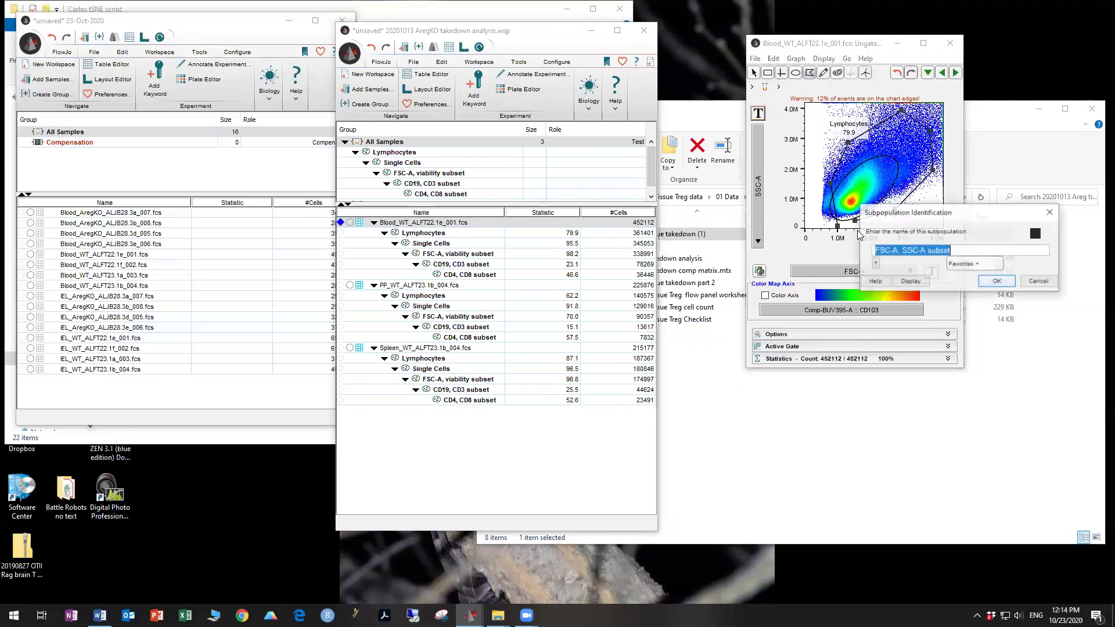
left_click(997, 281)
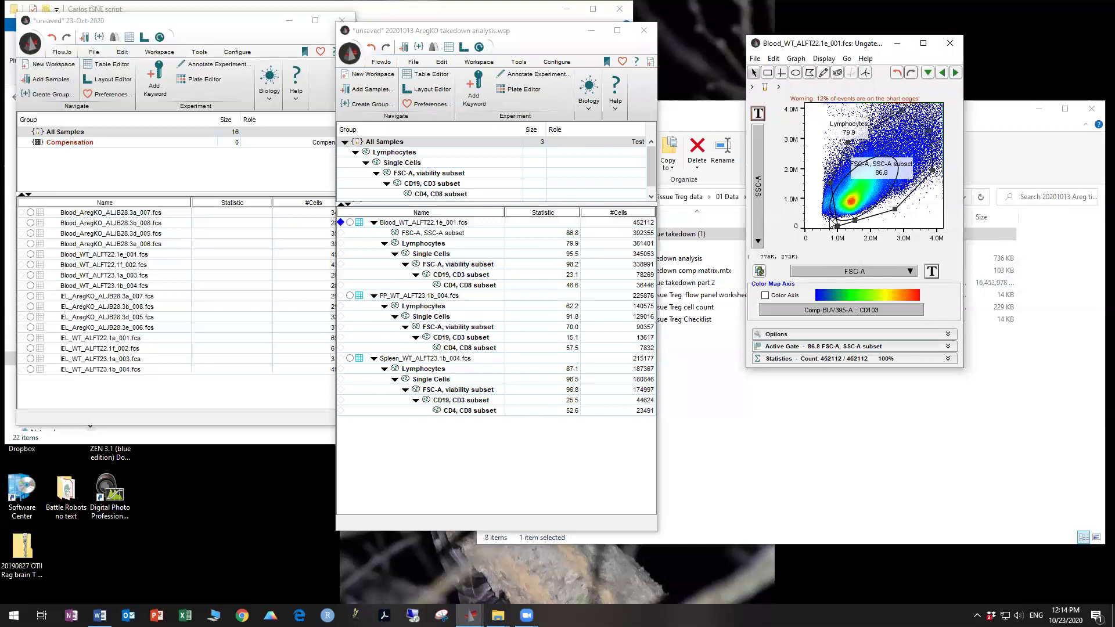
Reshape the polygon gate by moving a lower vertex and rename its subpopulation gate1
left_click_drag(838, 224, 848, 210)
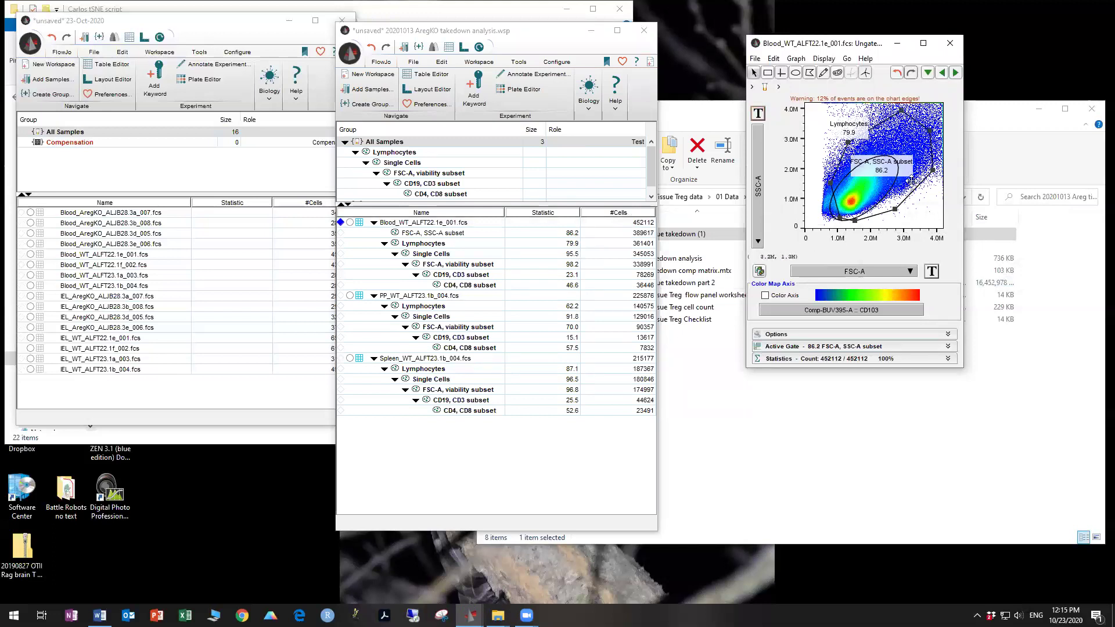
right_click(443, 238)
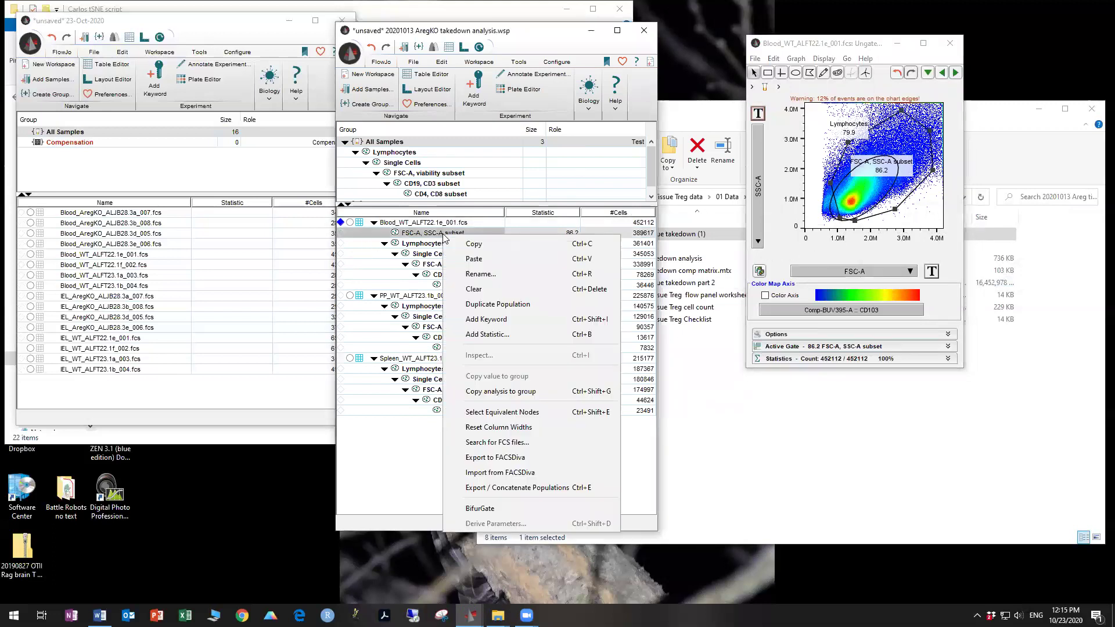
left_click(478, 275)
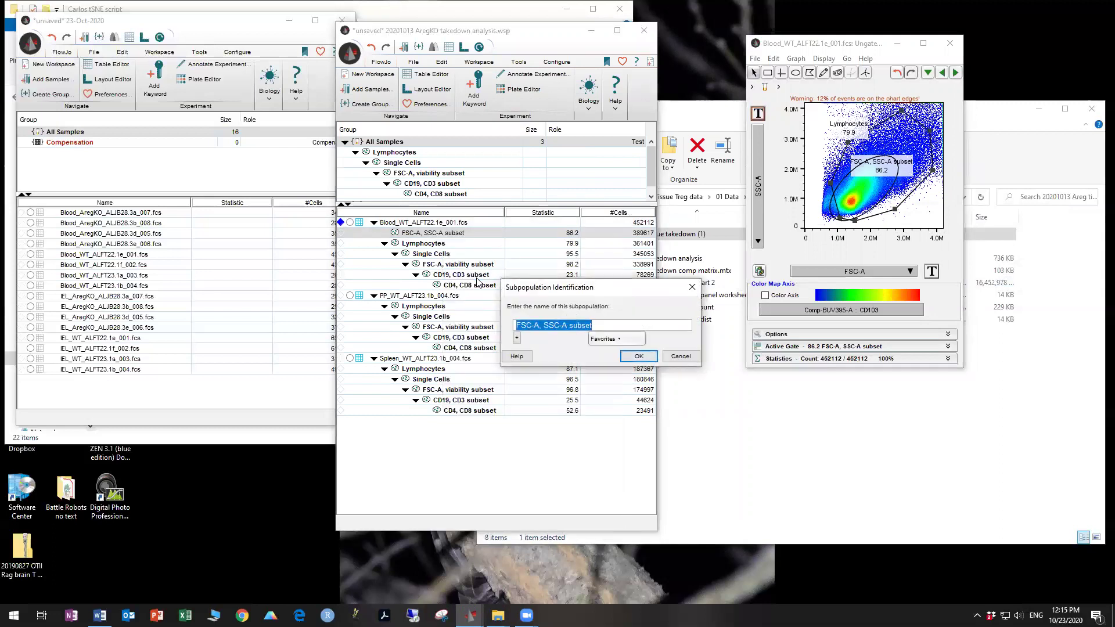
type("gate")
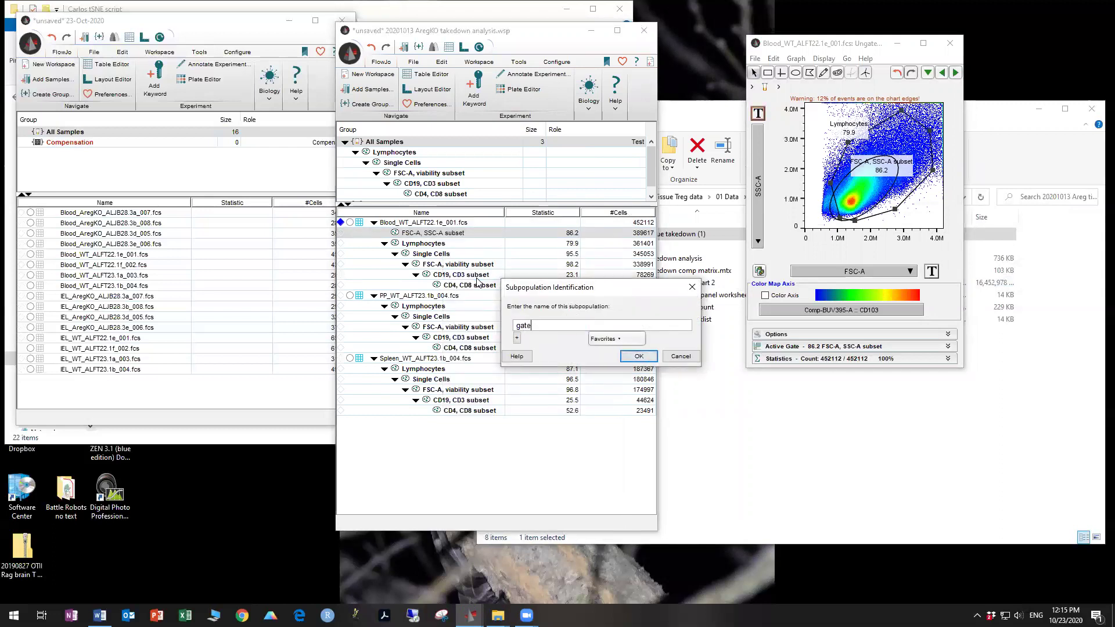
key("Return")
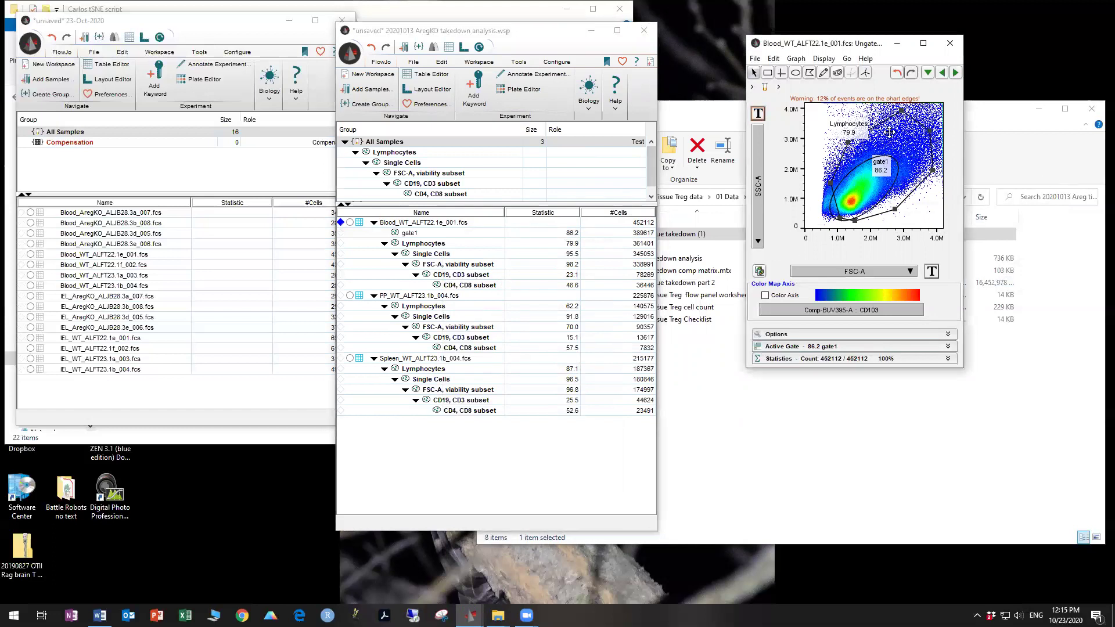
Open the gate1 population in its own plot and set the vertical axis to FSC-H, keeping FSC-A horizontal
double_click(891, 135)
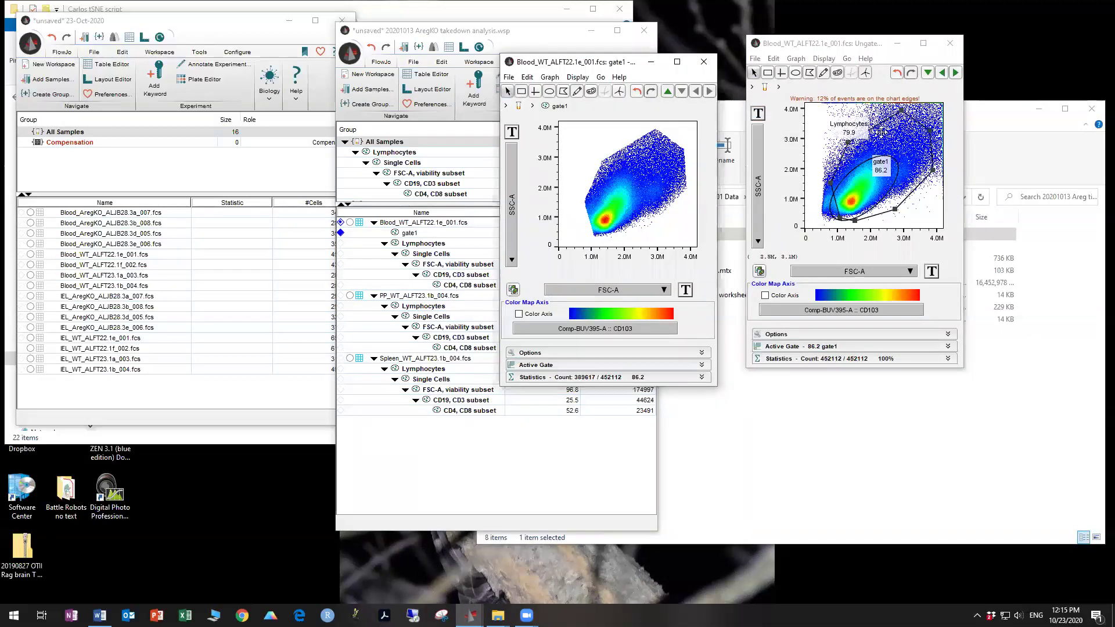
left_click(630, 289)
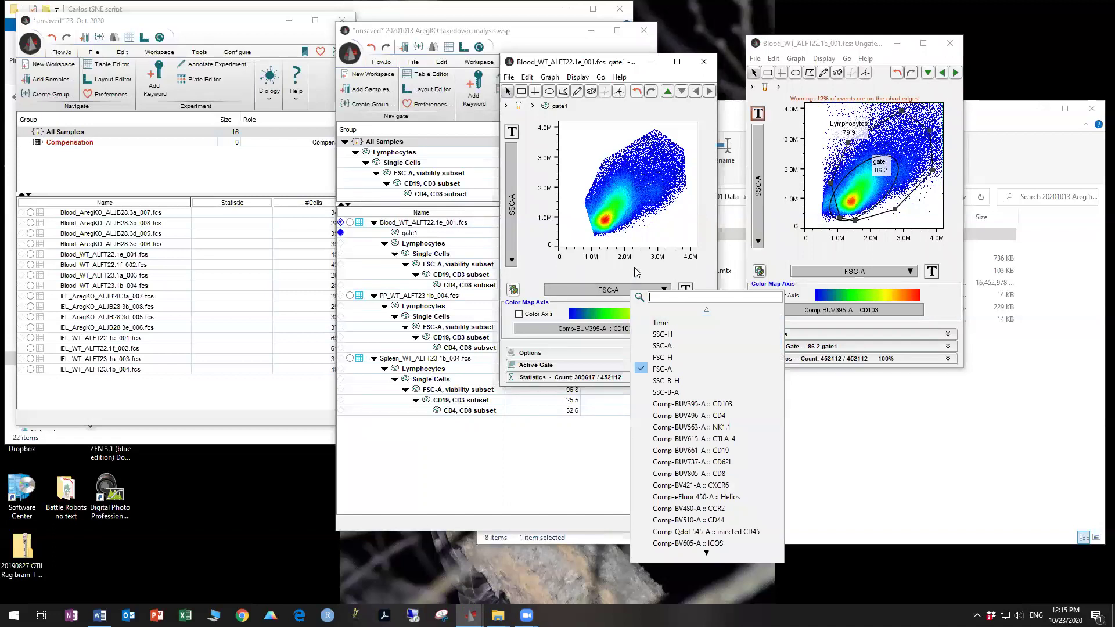
left_click(593, 271)
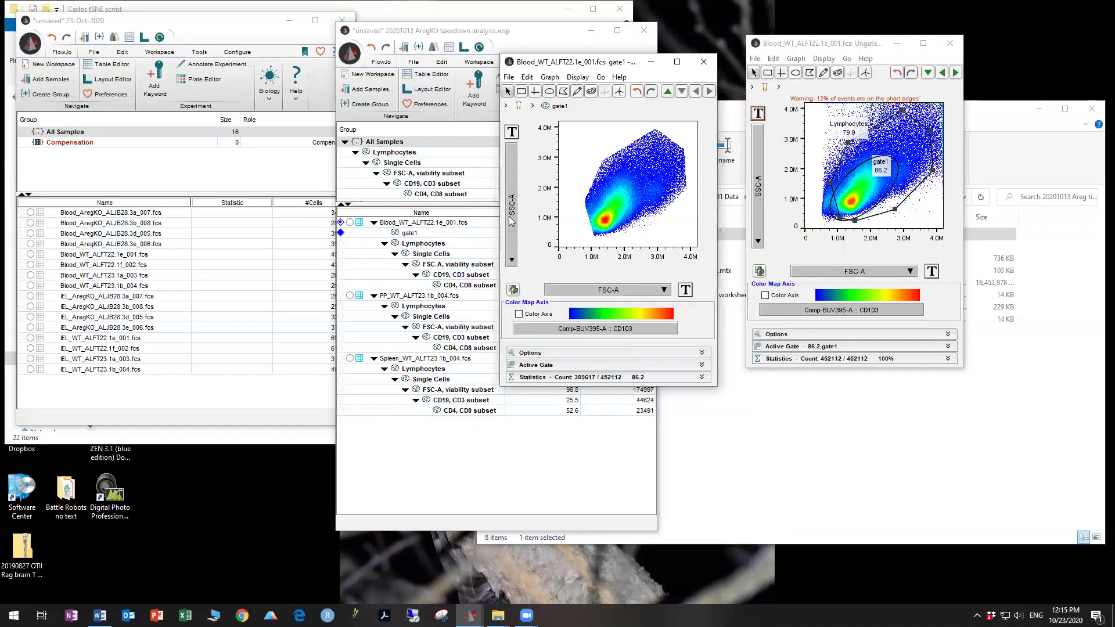
left_click(511, 220)
left_click(541, 284)
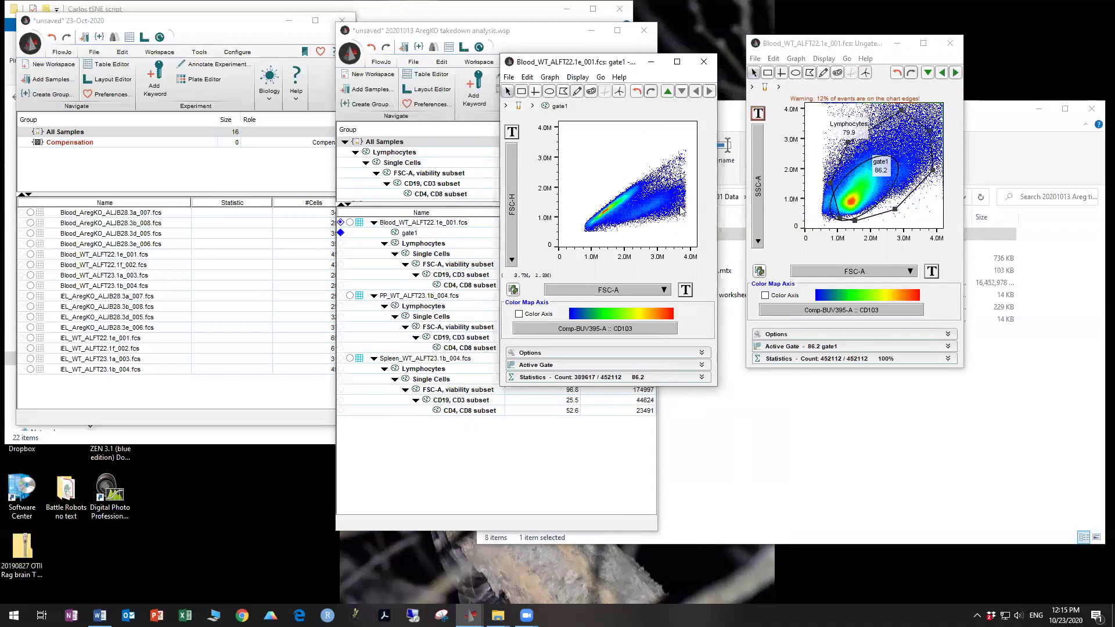
Draw a polygon gate along the FSC-A/FSC-H diagonal in the gate1 plot and accept the name Single Cells
left_click(562, 91)
left_click(689, 150)
left_click(582, 240)
left_click(577, 220)
left_click(686, 128)
double_click(690, 140)
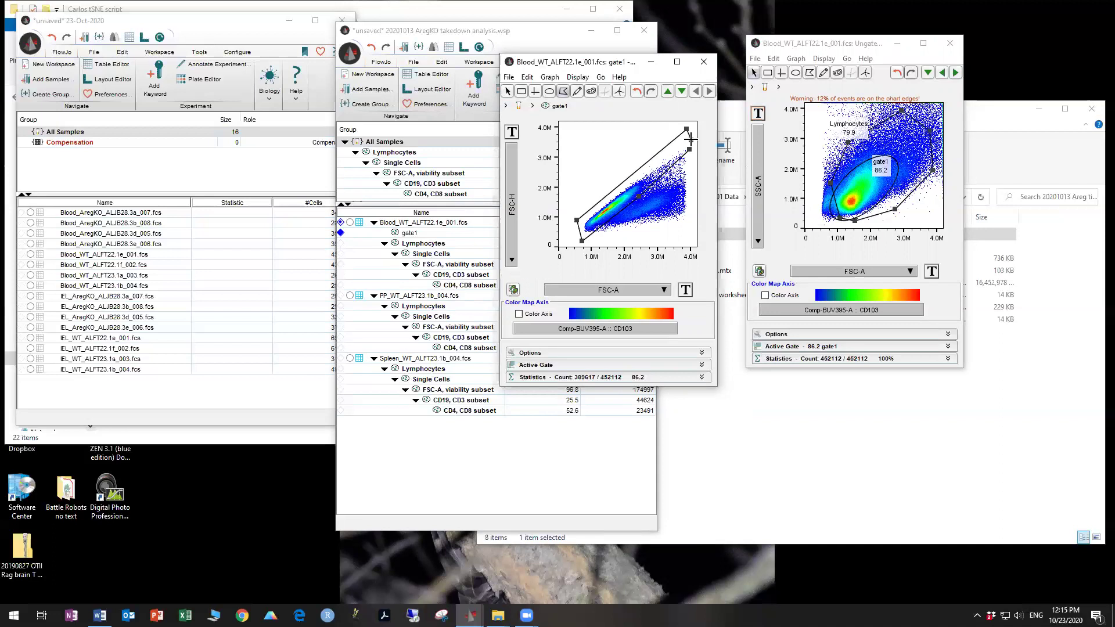
left_click(751, 300)
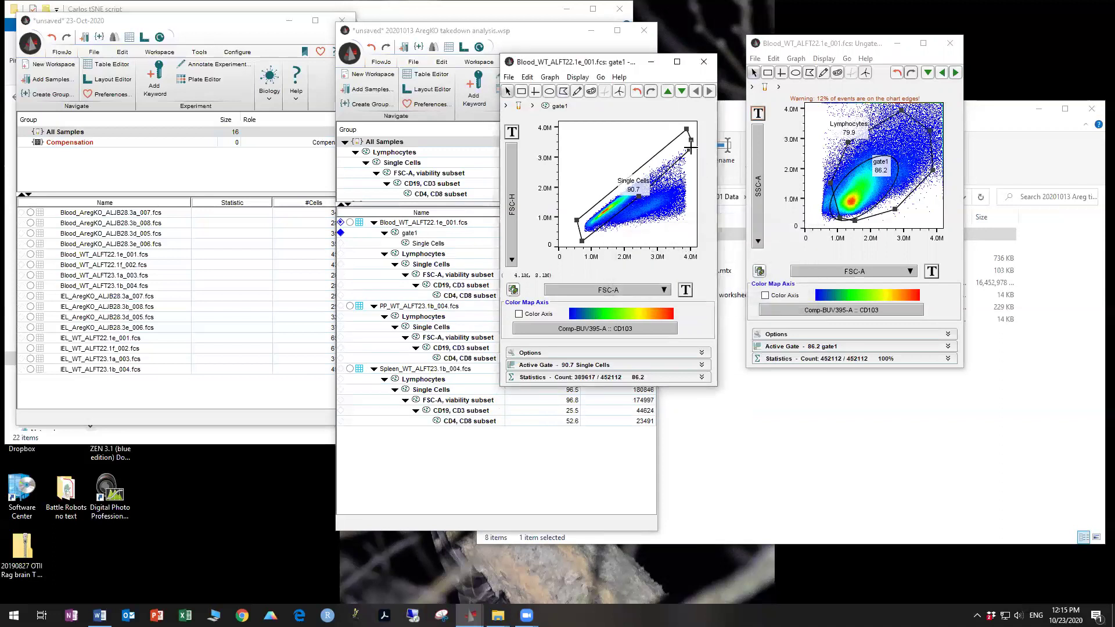
Open the Single Cells population under gate1 and set its axes to SSC-A horizontally and SSC-H vertically
left_click_drag(637, 182, 629, 161)
double_click(637, 193)
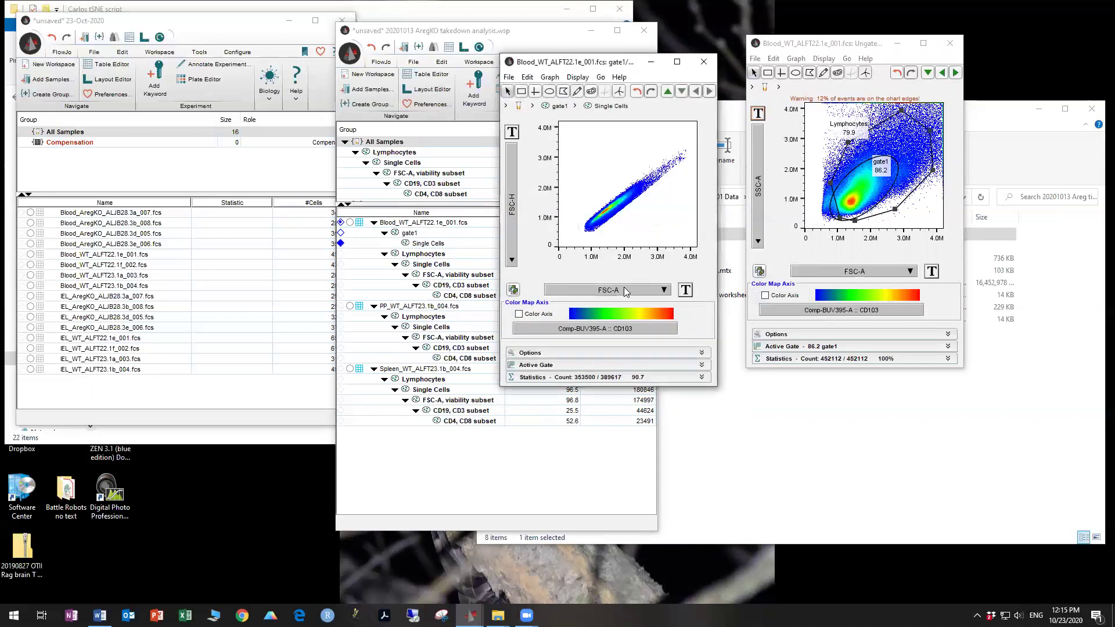
left_click(624, 289)
left_click(666, 343)
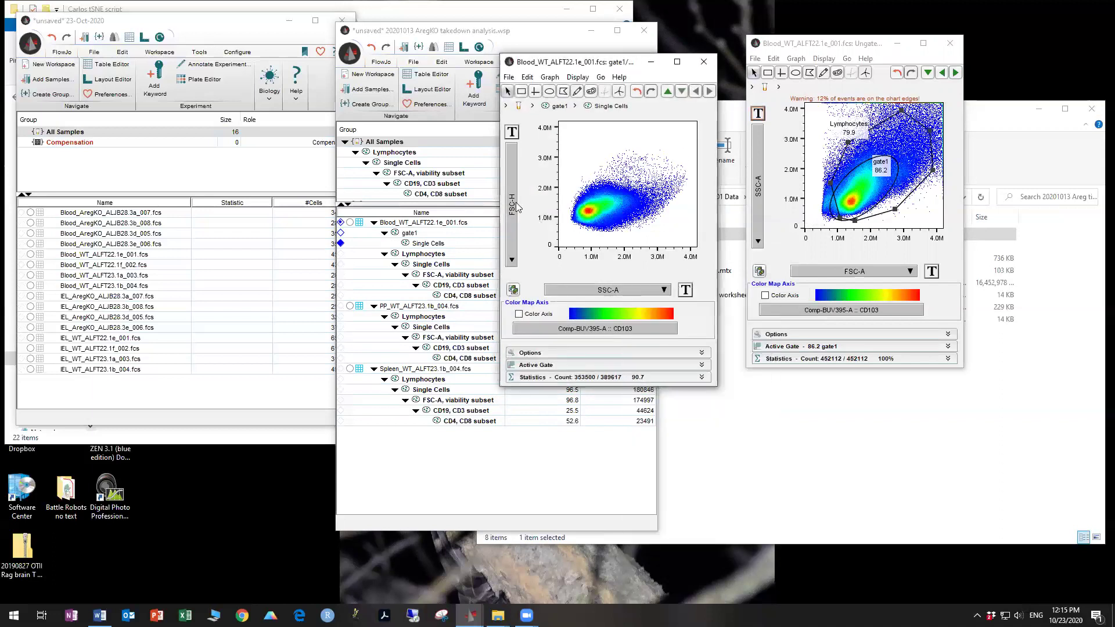
left_click(515, 203)
left_click(535, 249)
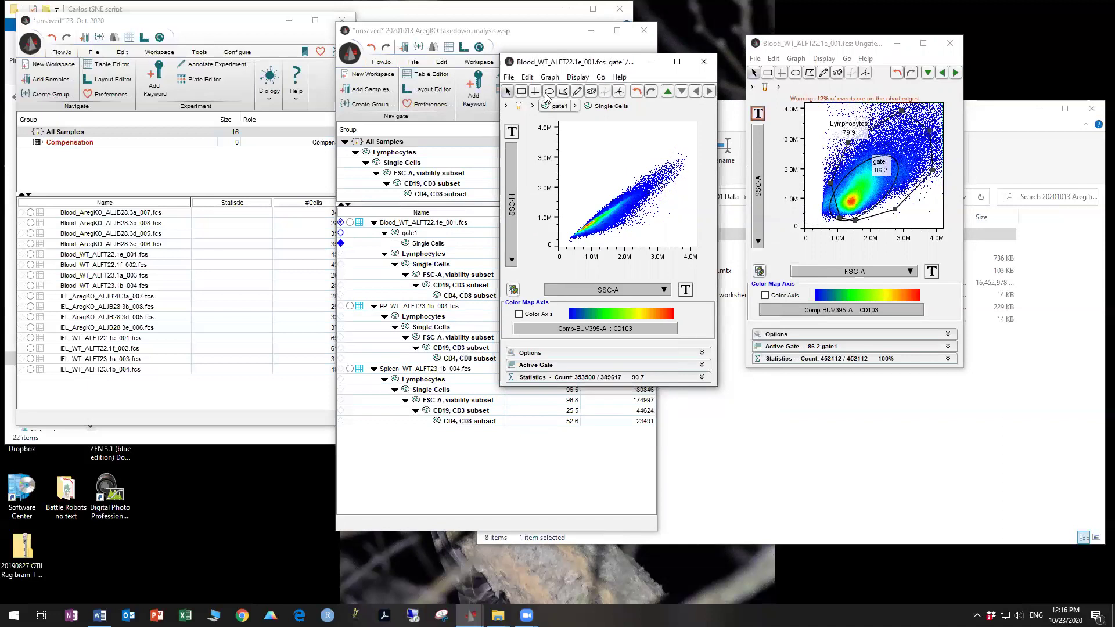
Draw a polygon gate around the diagonal SSC-A/SSC-H population and accept the name Single Cells
left_click(584, 239)
left_click(657, 196)
left_click(691, 170)
left_click(694, 158)
left_click(689, 140)
left_click(575, 220)
left_click(565, 240)
double_click(572, 244)
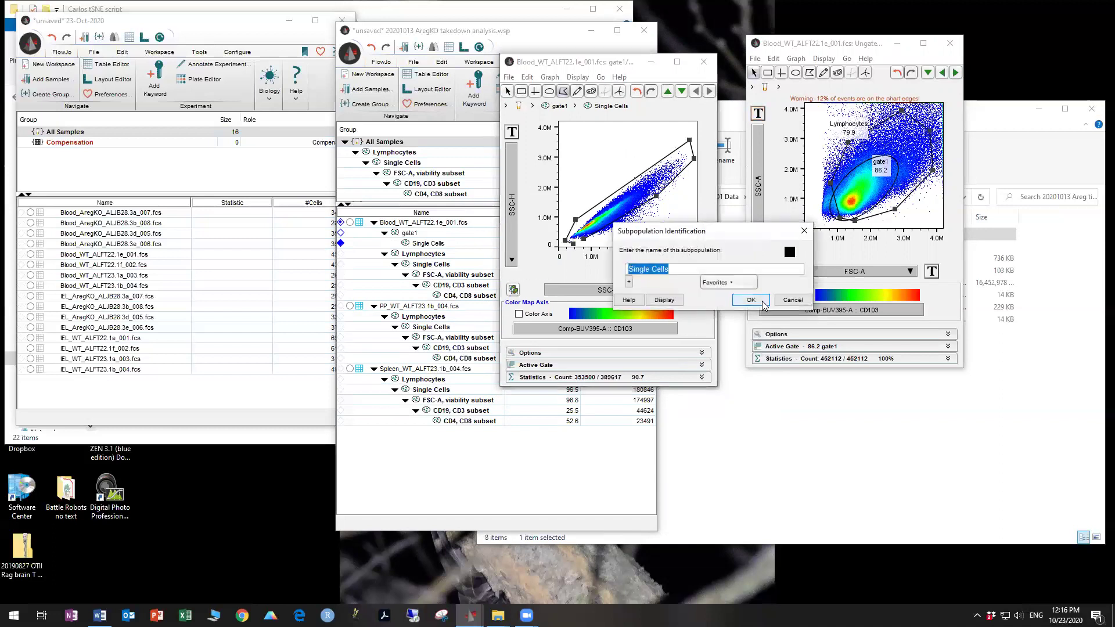
left_click(757, 307)
Show SSC-A against SSC-H in the ungated blood plot for comparison, and open the second-level Single Cells population
left_click(417, 225)
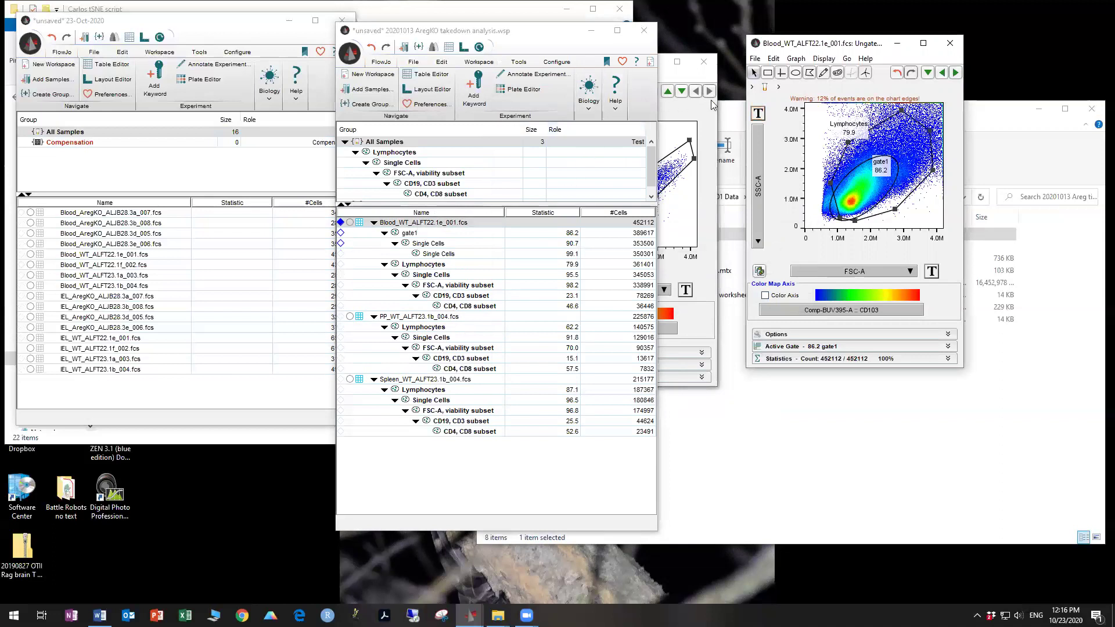
left_click(824, 269)
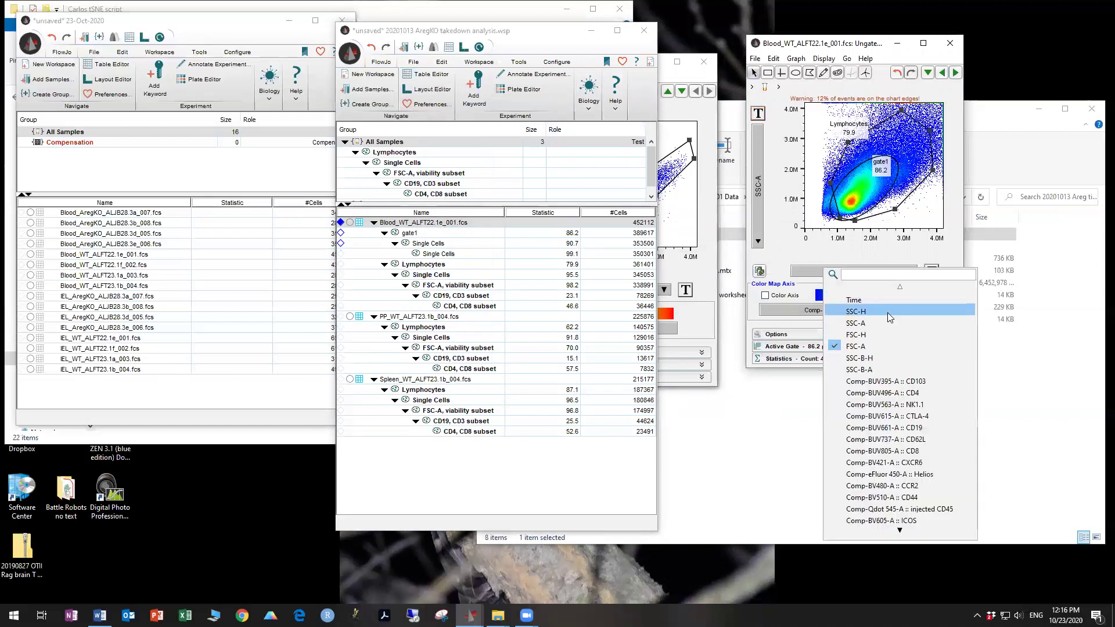
left_click(887, 314)
left_click(755, 177)
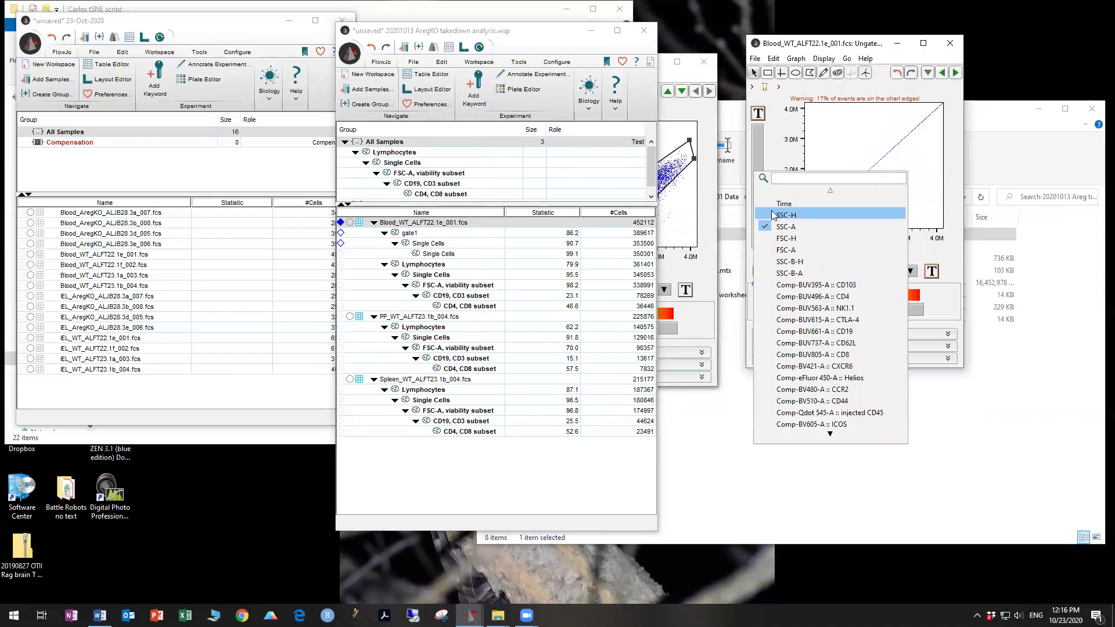
left_click(772, 217)
left_click(671, 118)
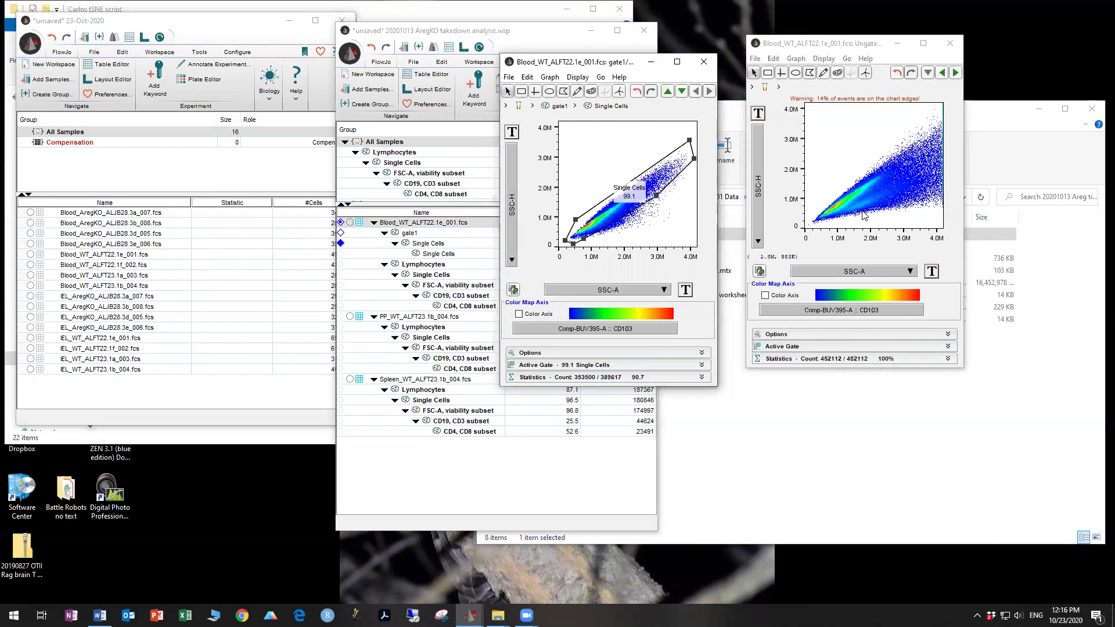
double_click(629, 208)
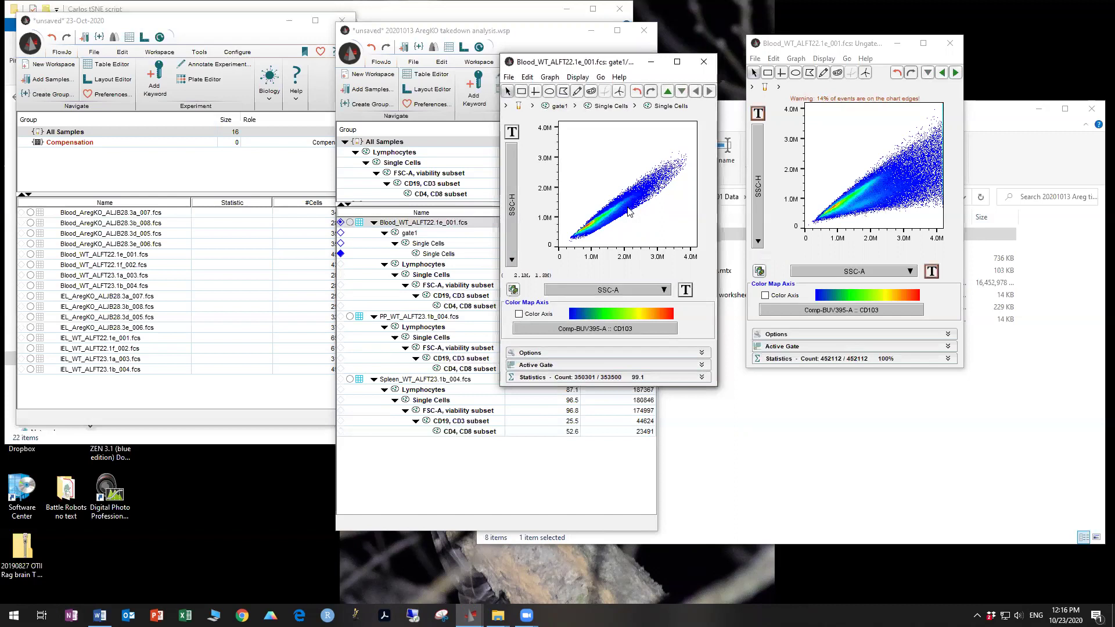
Close the ungated blood plot and the extra single-cell plot windows
left_click(453, 276)
left_click(874, 272)
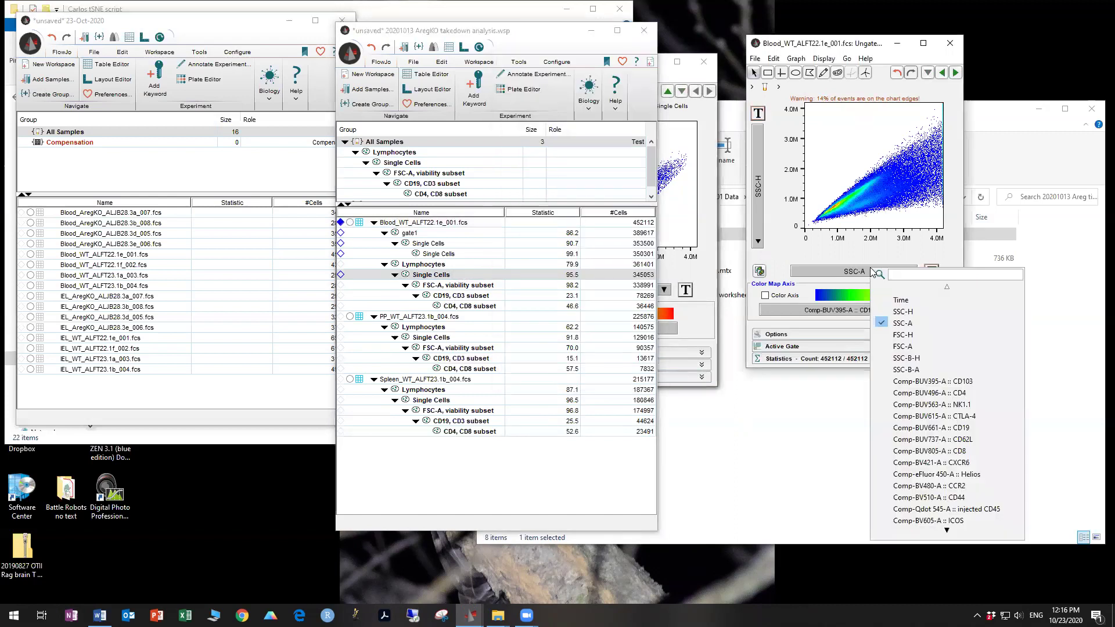
left_click(461, 274)
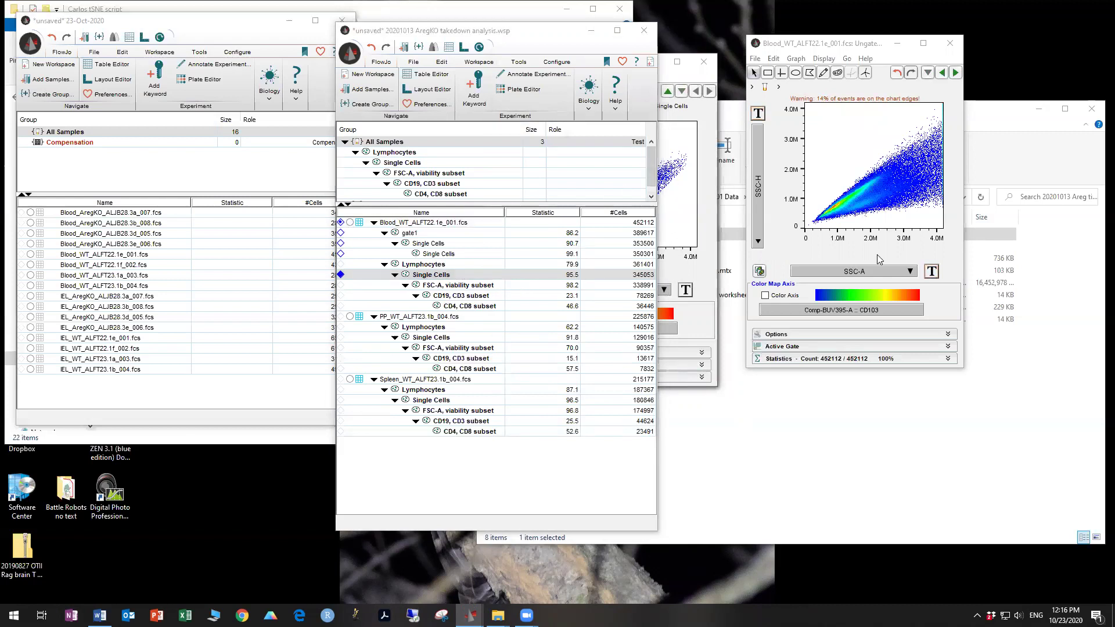
left_click(951, 43)
left_click(704, 62)
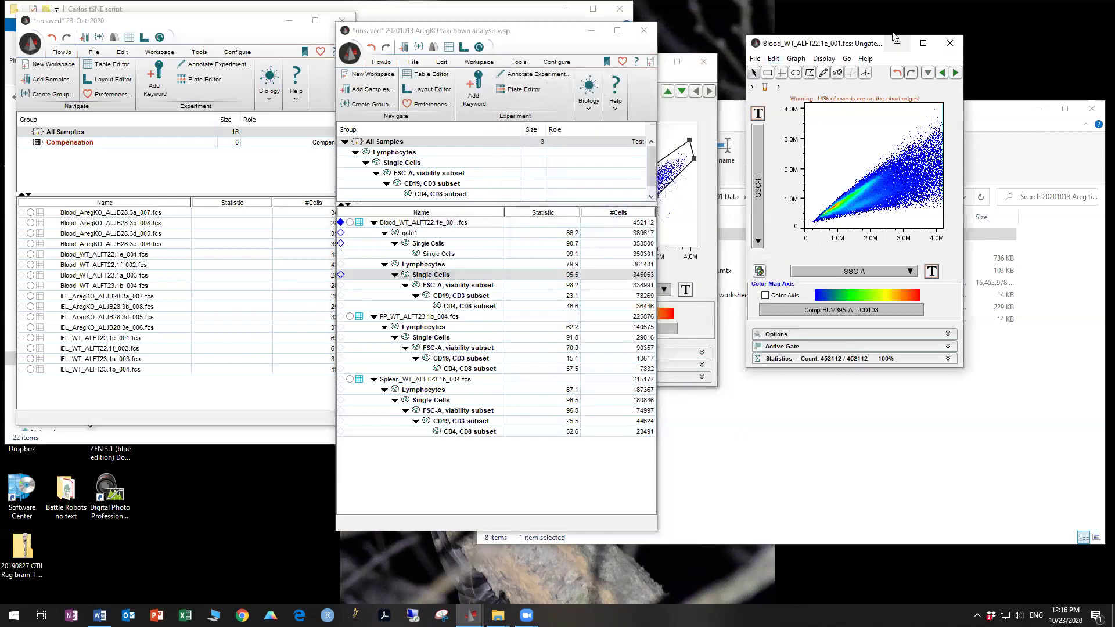
left_click(950, 43)
left_click(704, 61)
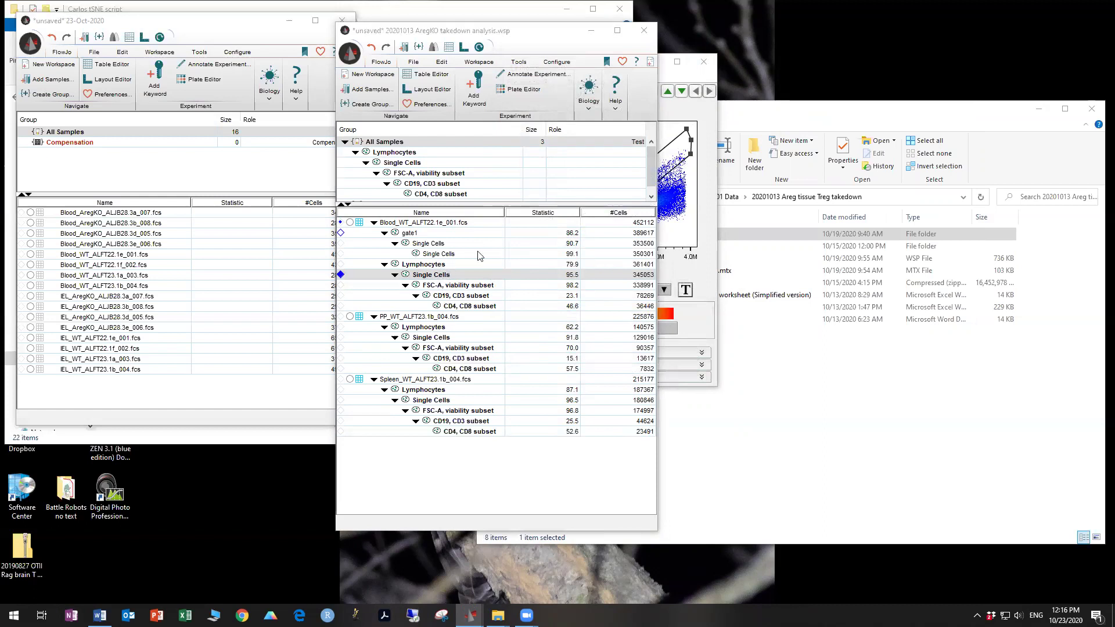
Reopen the second-level Single Cells population under gate1 and plot Comp-L-D eFluor 780-A :: viability horizontally against SSC-A vertically
double_click(444, 253)
left_click(617, 290)
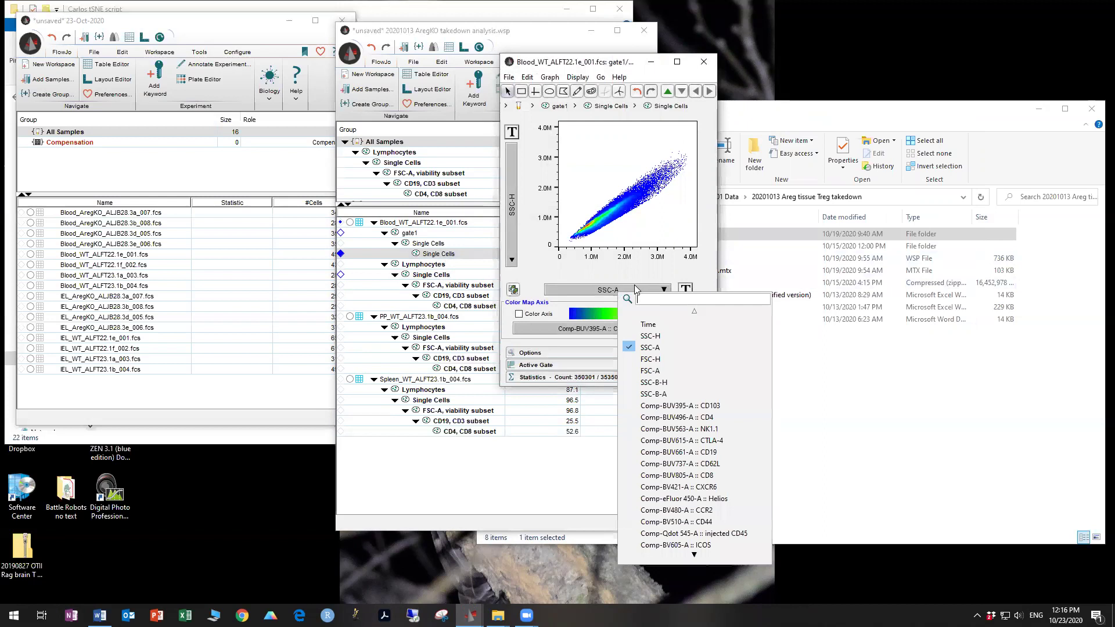
scroll(692, 475, "down", 7)
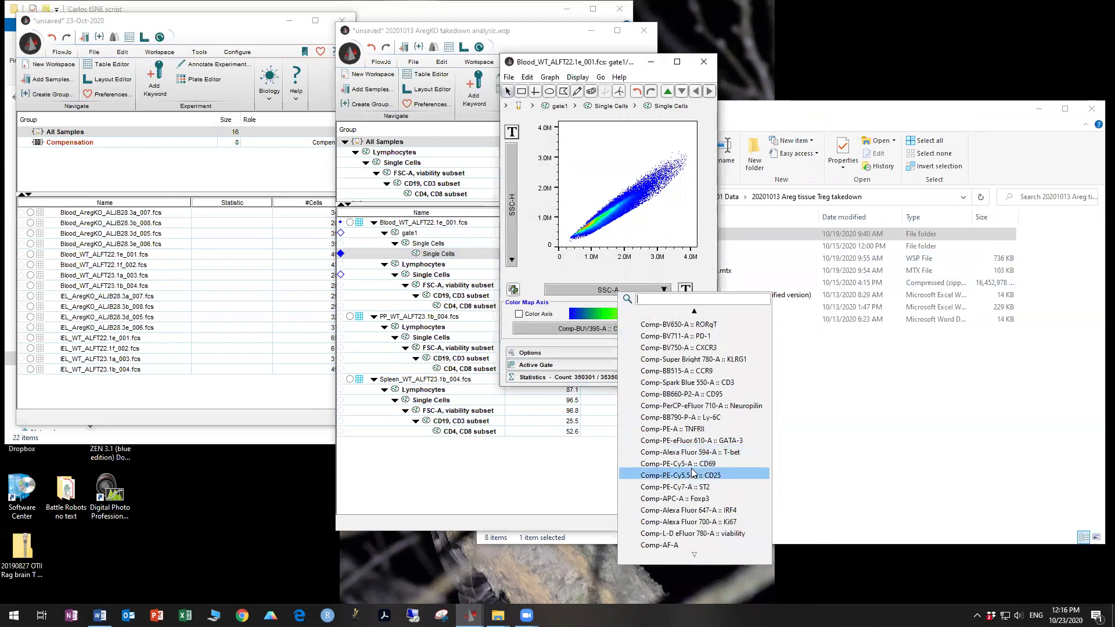
left_click(692, 534)
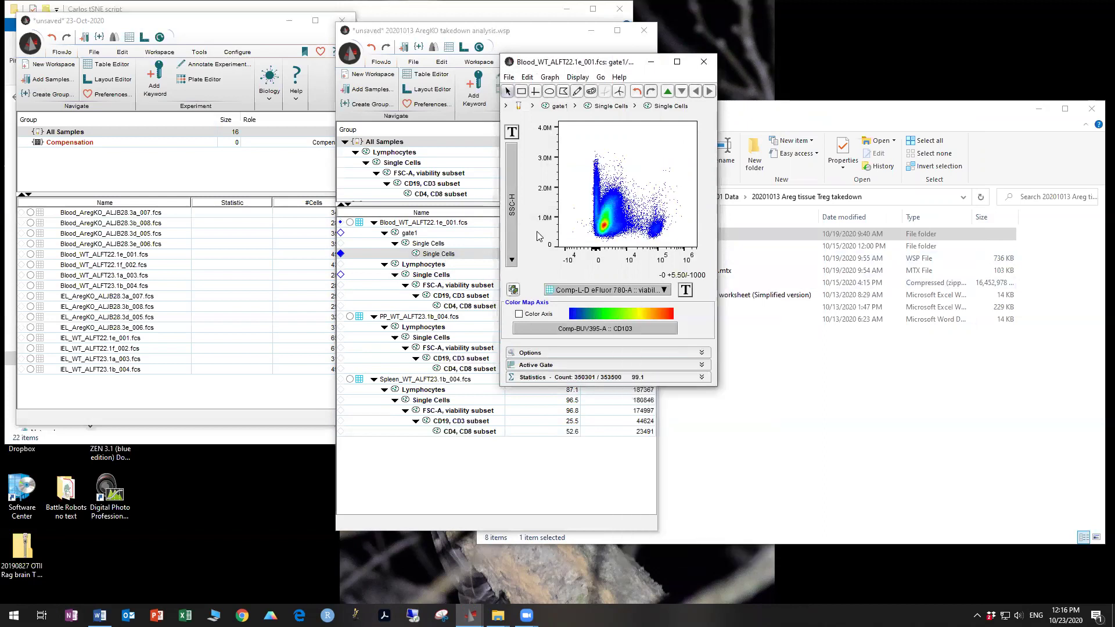
left_click(517, 198)
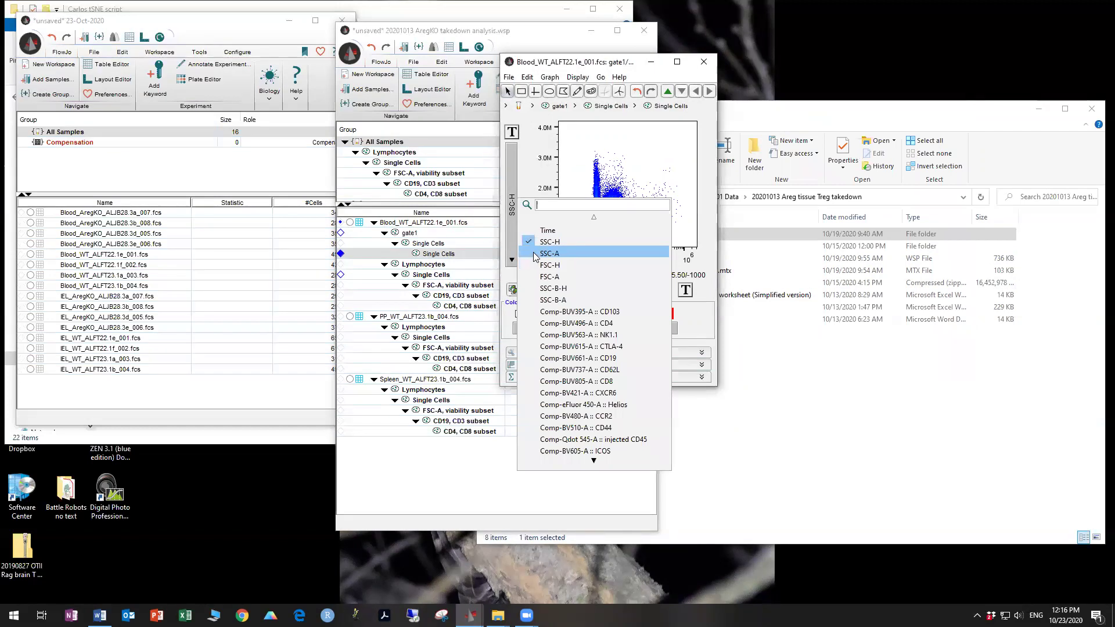
left_click(533, 254)
left_click(514, 175)
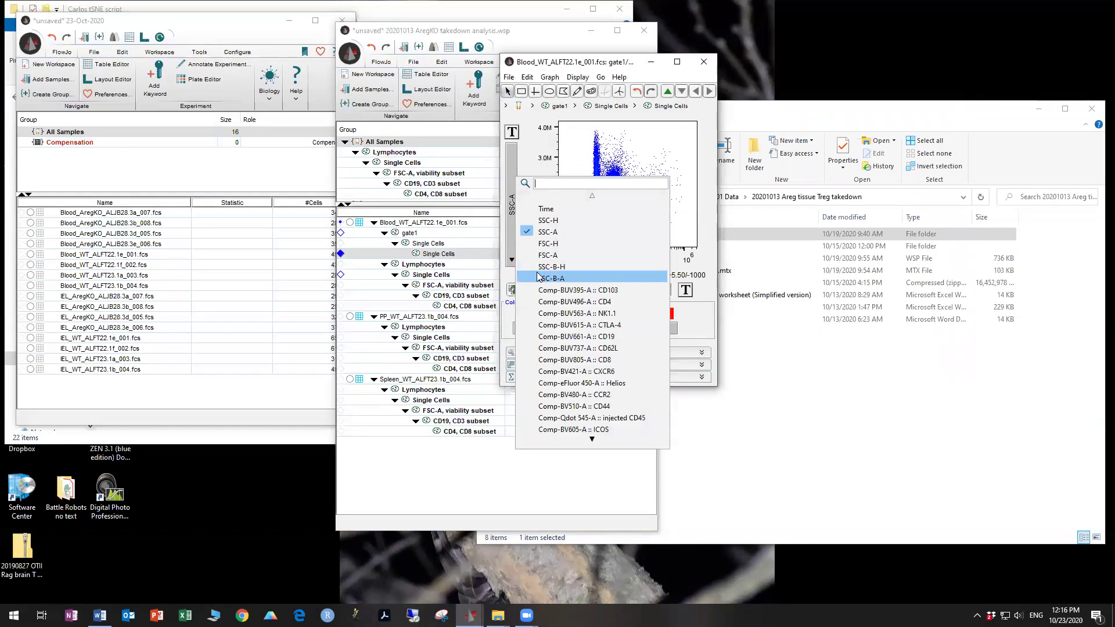
scroll(539, 278, "down", 3)
scroll(538, 278, "down", 1)
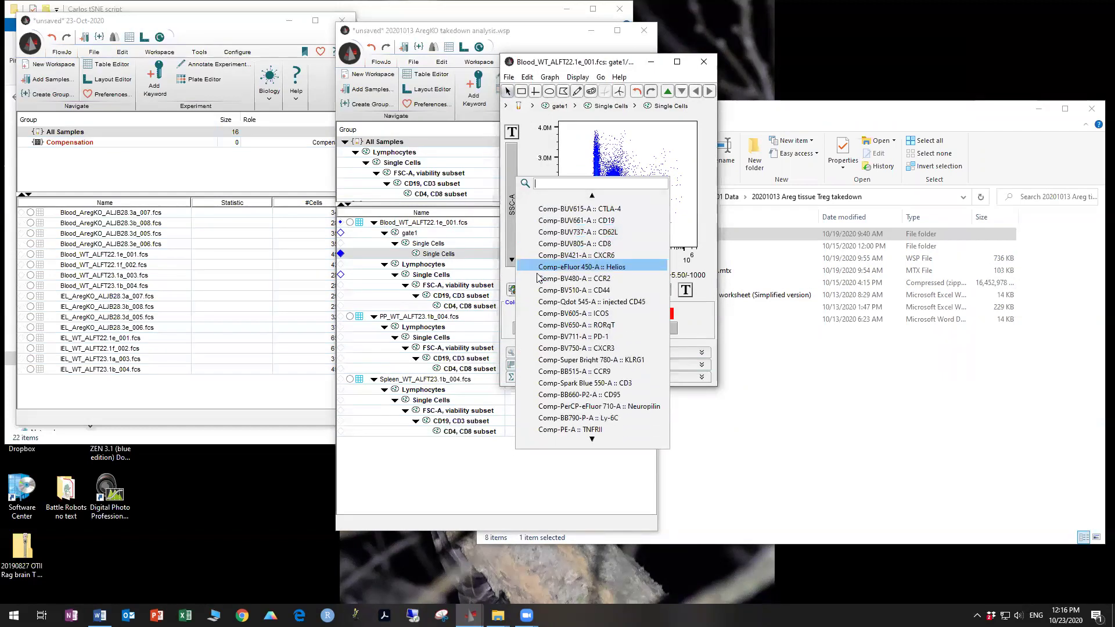
scroll(538, 278, "up", 1)
left_click(538, 142)
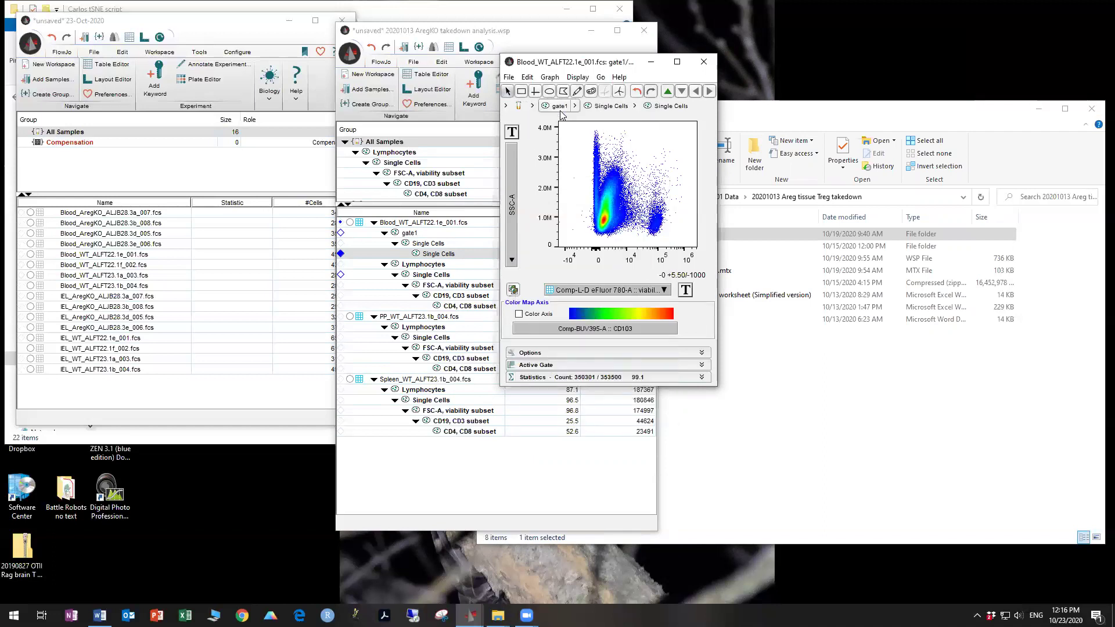
Draw a polygon gate around the main low-viability-dye population, excluding the bright cluster, and name it viable
left_click(562, 91)
left_click(622, 238)
left_click(643, 202)
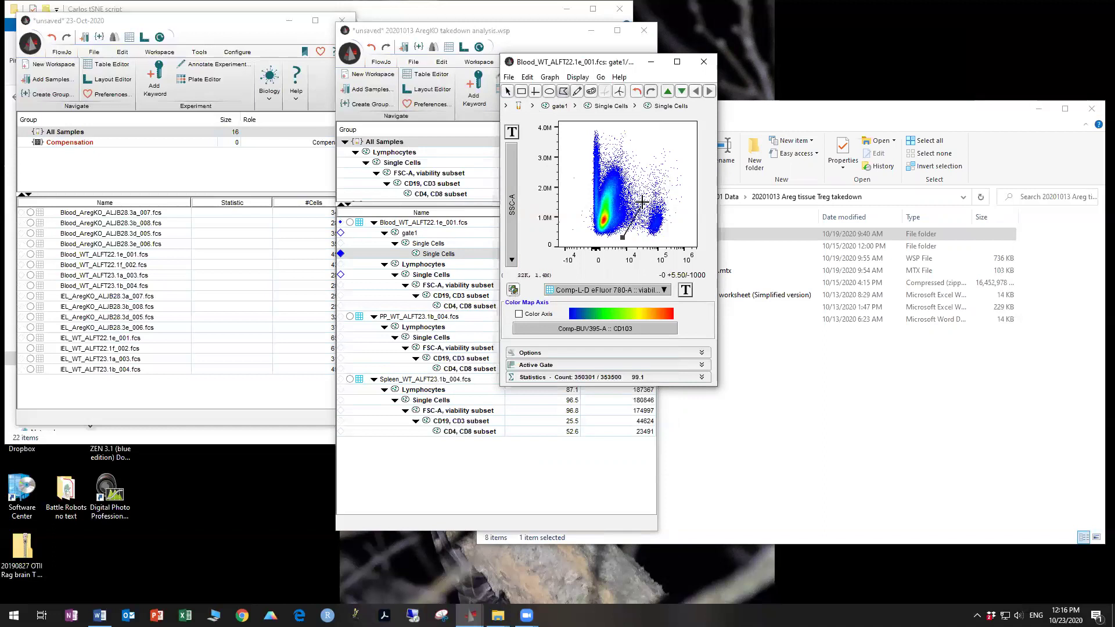
left_click(650, 124)
left_click(575, 125)
left_click(577, 234)
double_click(588, 241)
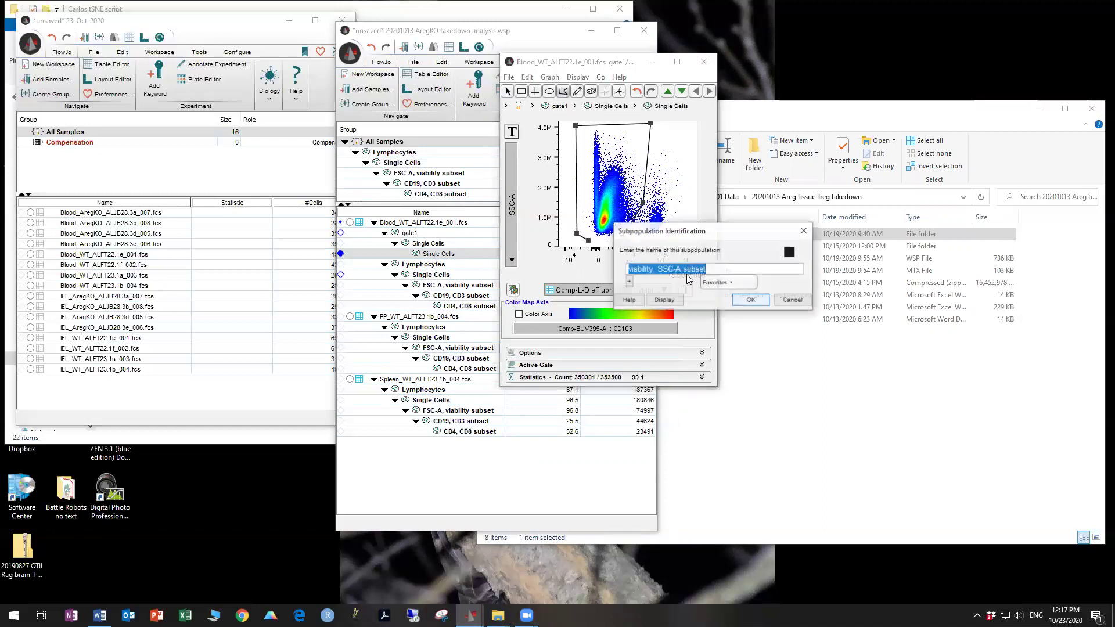
type("vua")
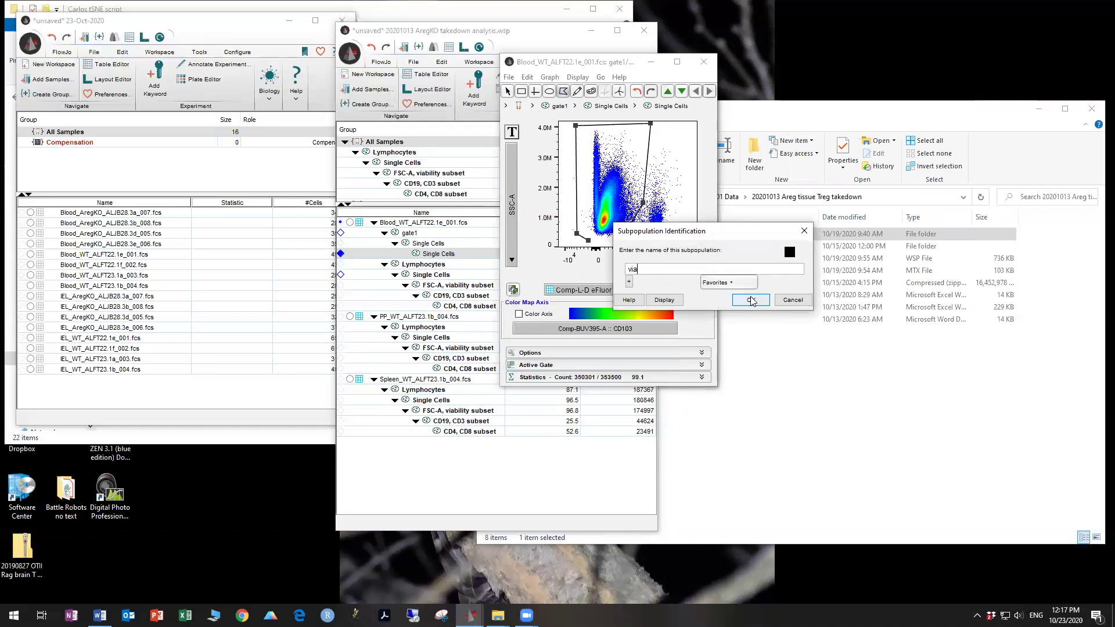
left_click(751, 300)
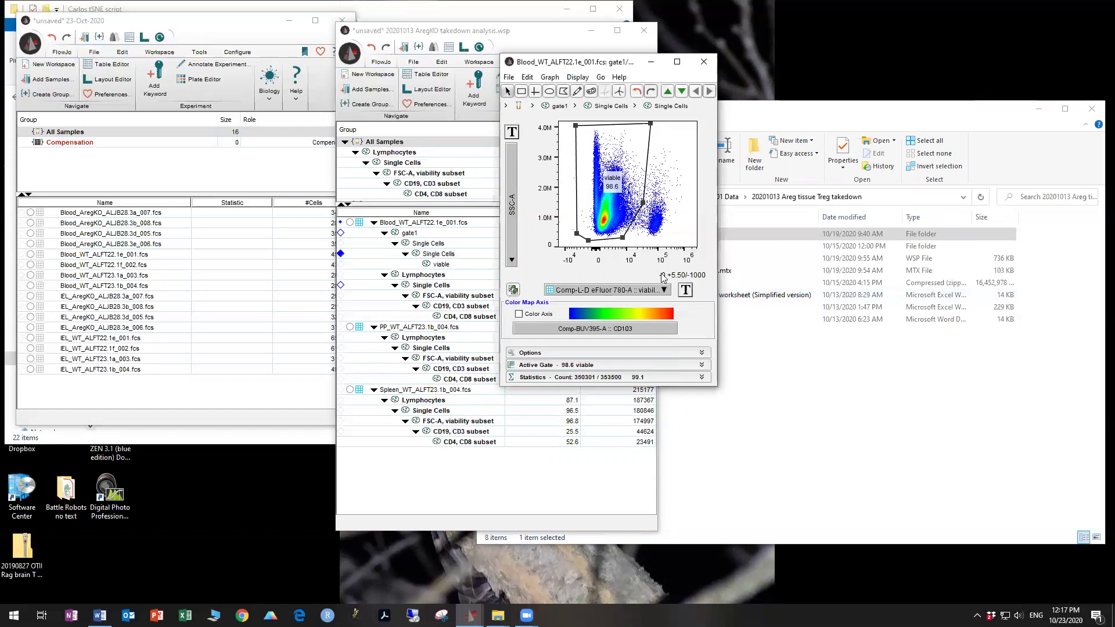
Plot the viable population with Comp-BUV661-A :: CD19 vertically against Comp-Spark Blue 550-A :: CD3 horizontally
left_click(514, 224)
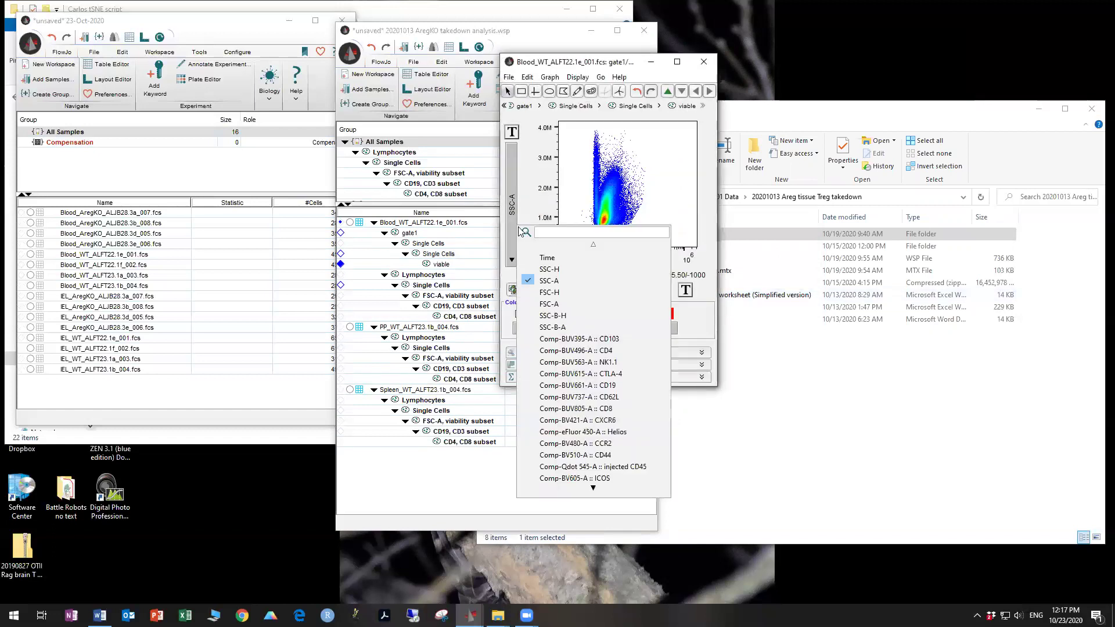
scroll(575, 325, "down", 1)
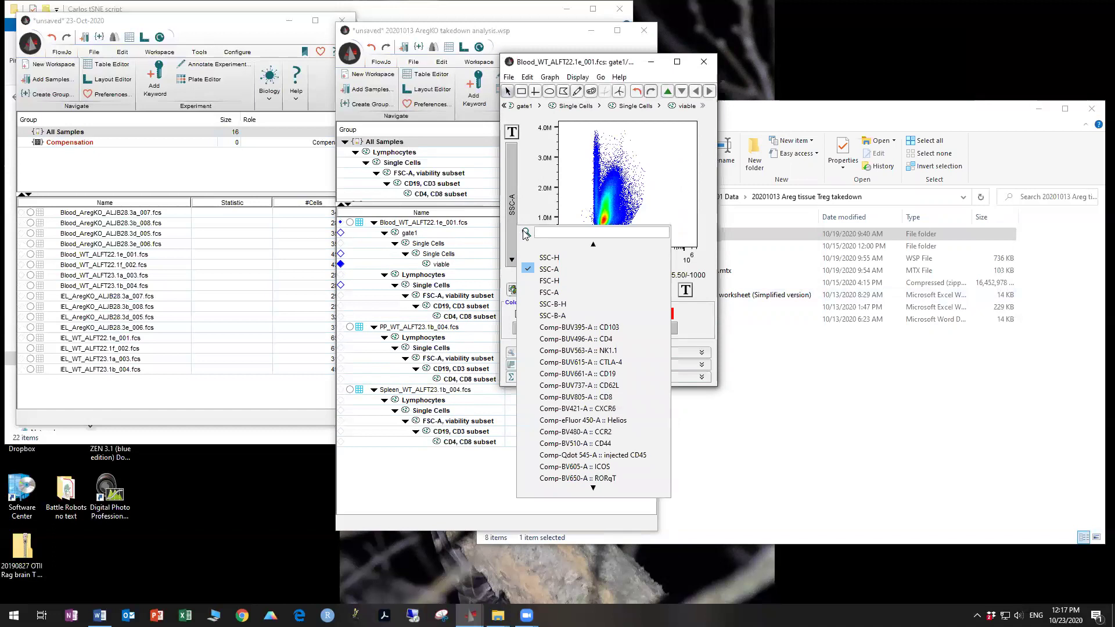
left_click(589, 375)
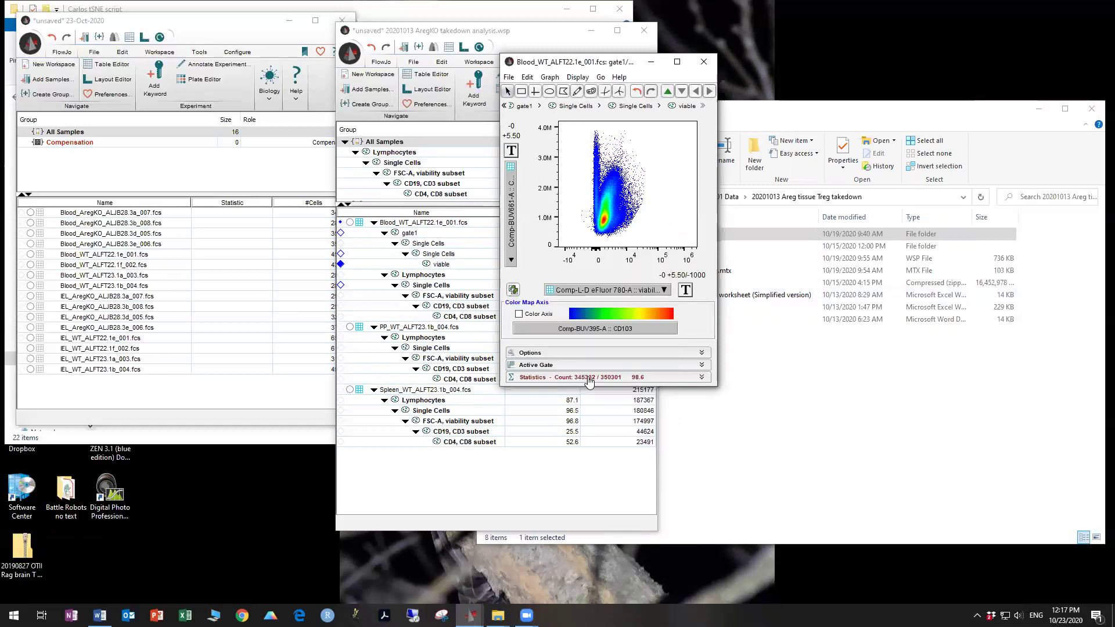
left_click(596, 293)
scroll(658, 447, "down", 3)
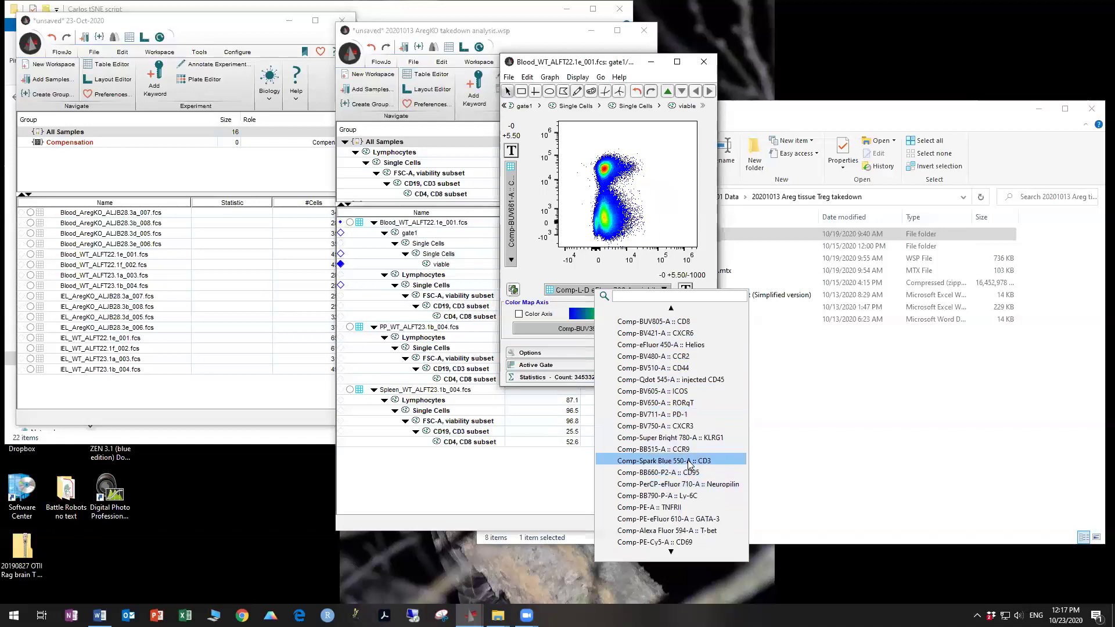
left_click(659, 461)
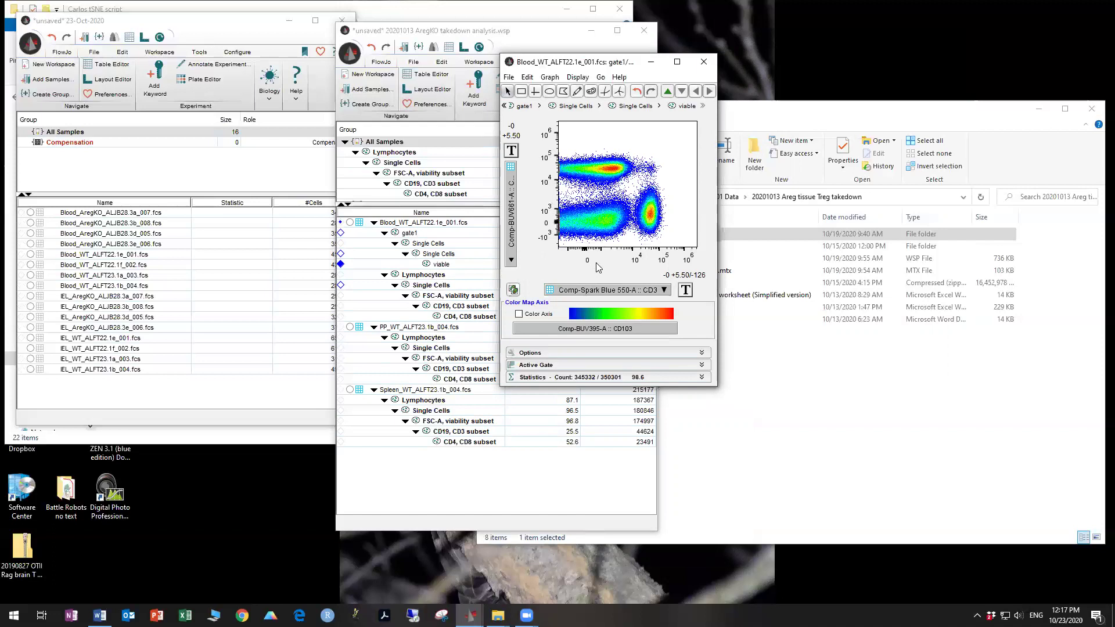
Customize the CD3 axis transform of the blood plot, setting the width basis to -1000, and save it
left_click(686, 290)
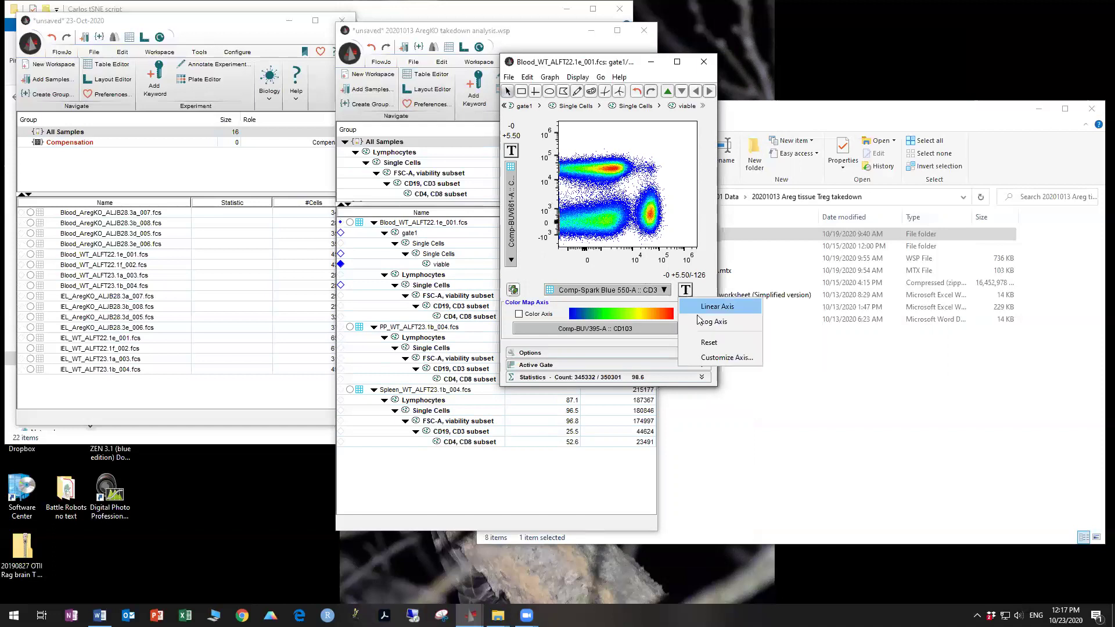
left_click(707, 358)
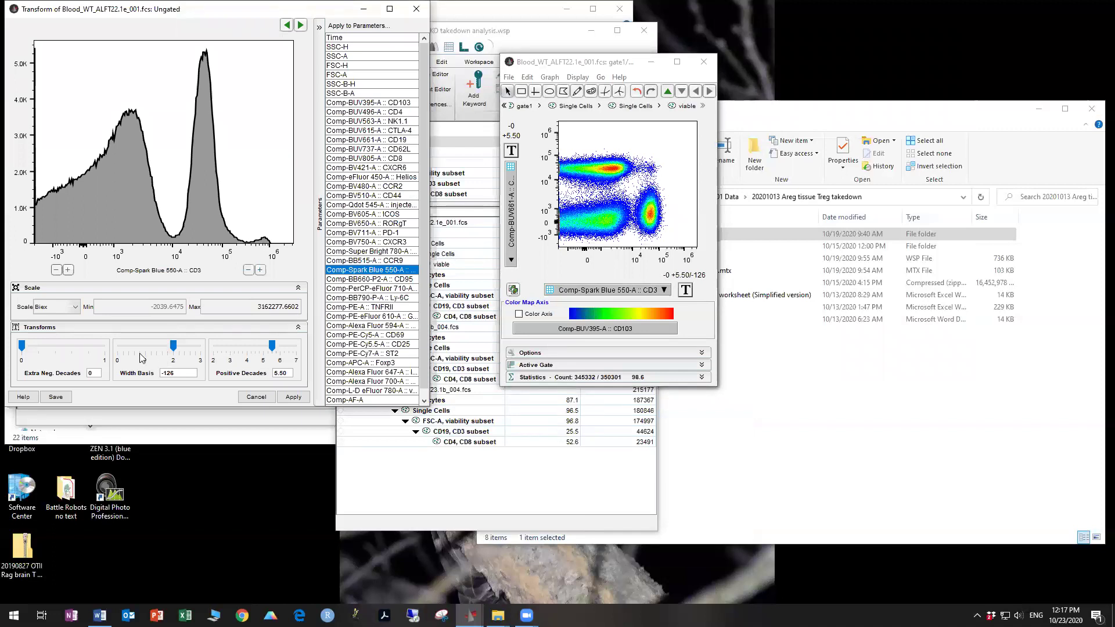
left_click(173, 349)
left_click_drag(177, 346, 108, 345)
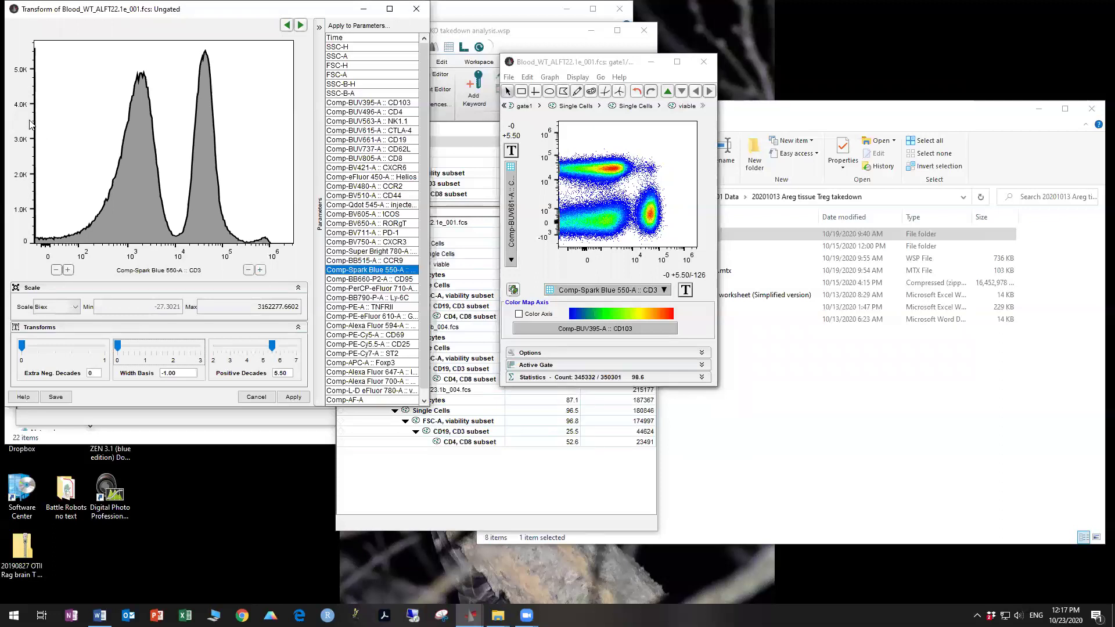
left_click_drag(117, 345, 200, 339)
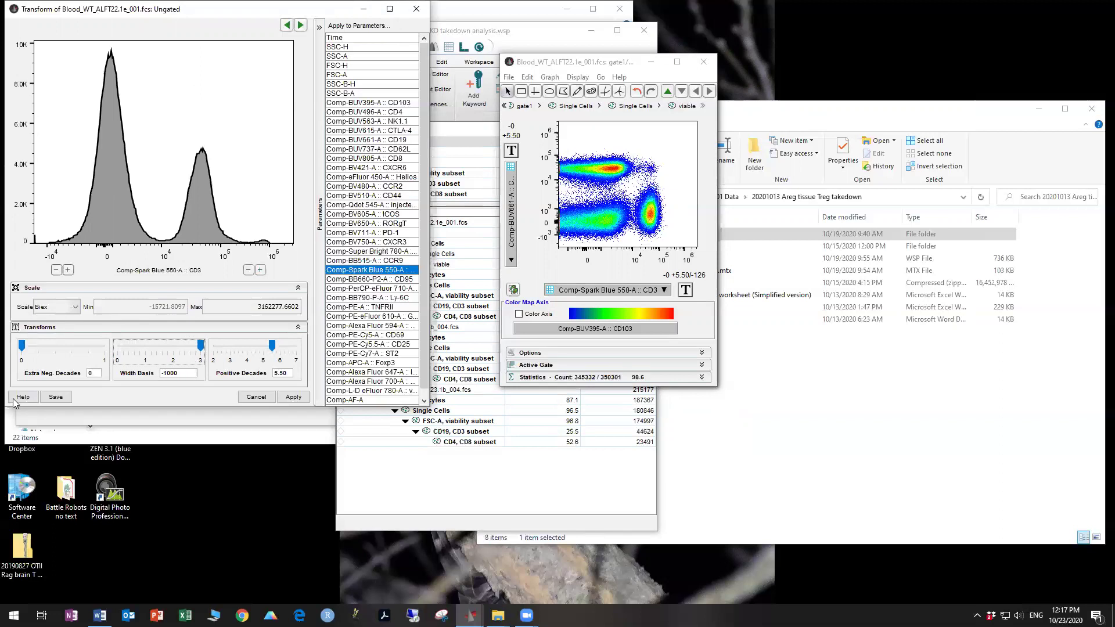
left_click(56, 397)
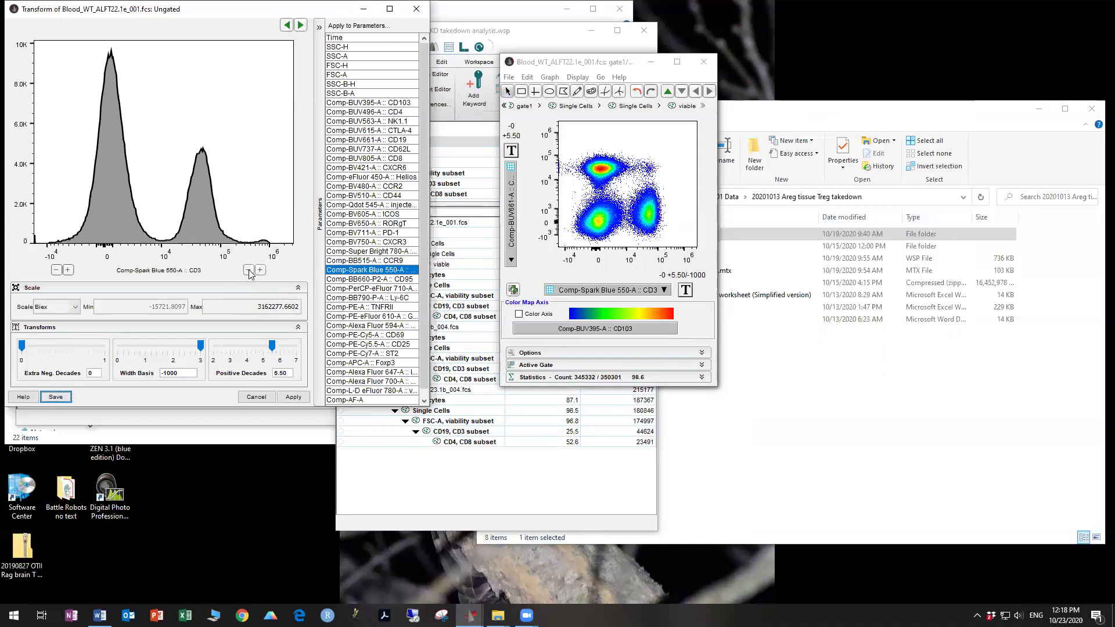
Try lower positive decades for the CD3 axis, down to 4.00, and restore them to 5.50
double_click(257, 306)
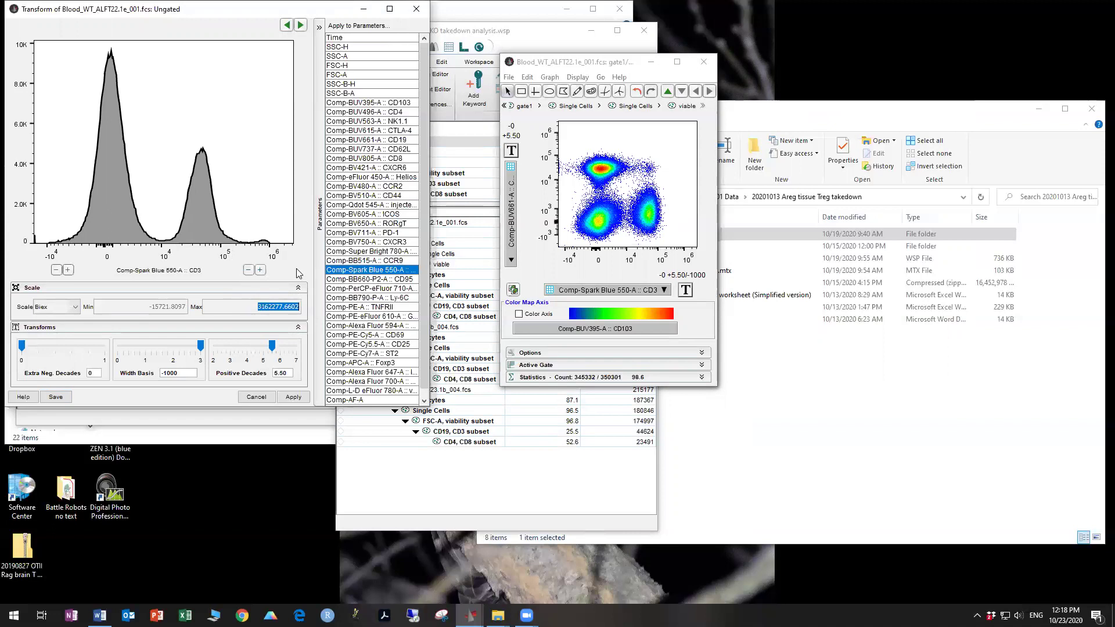
left_click(249, 270)
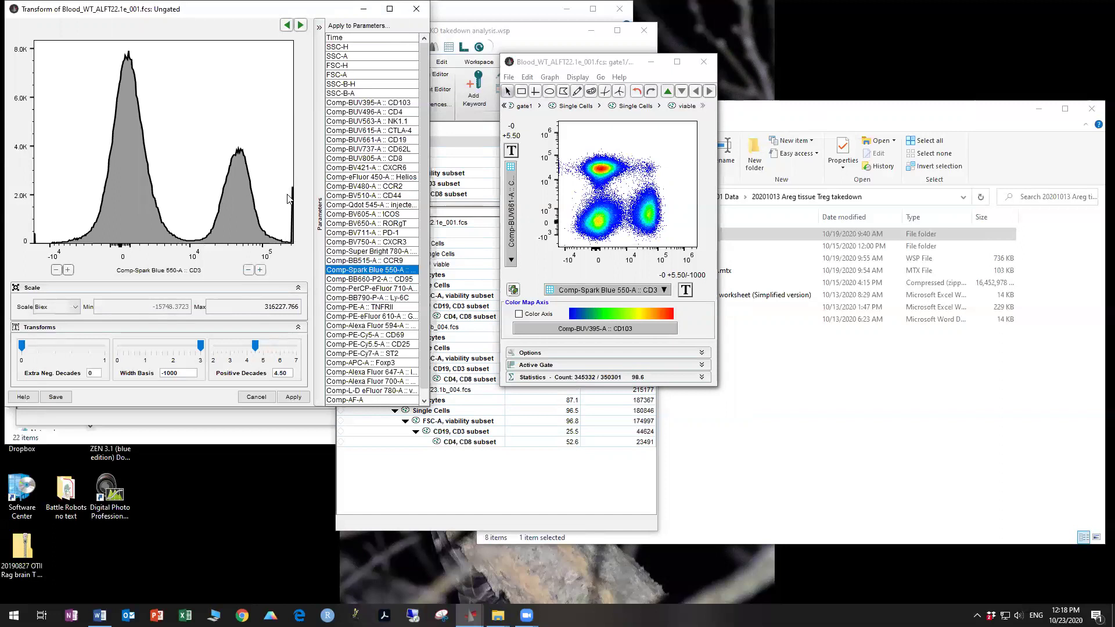
left_click(261, 270)
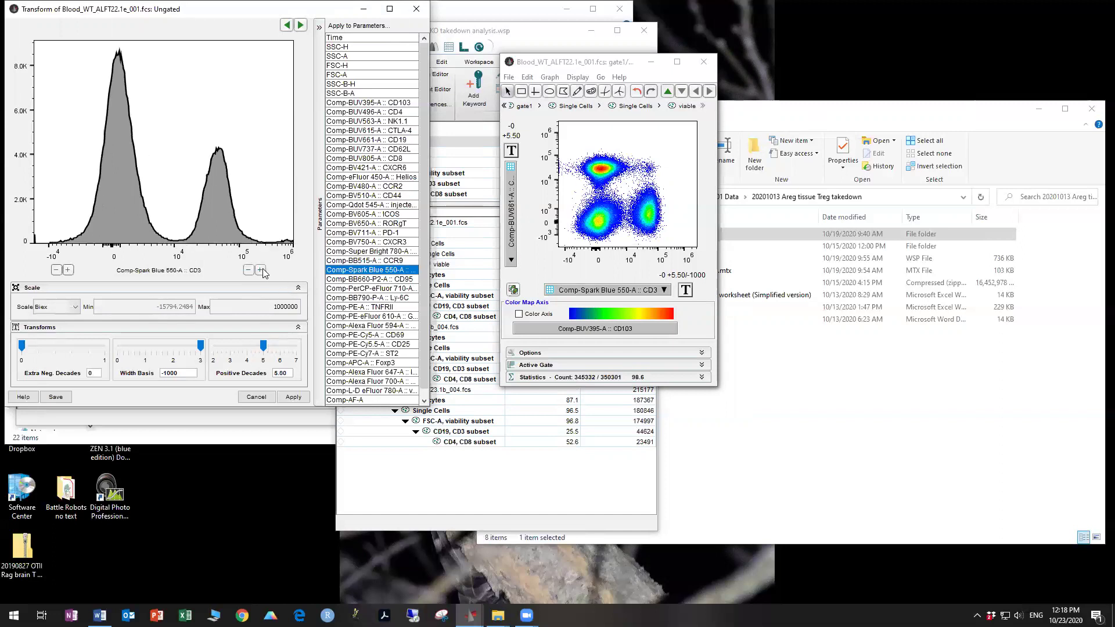
left_click(260, 270)
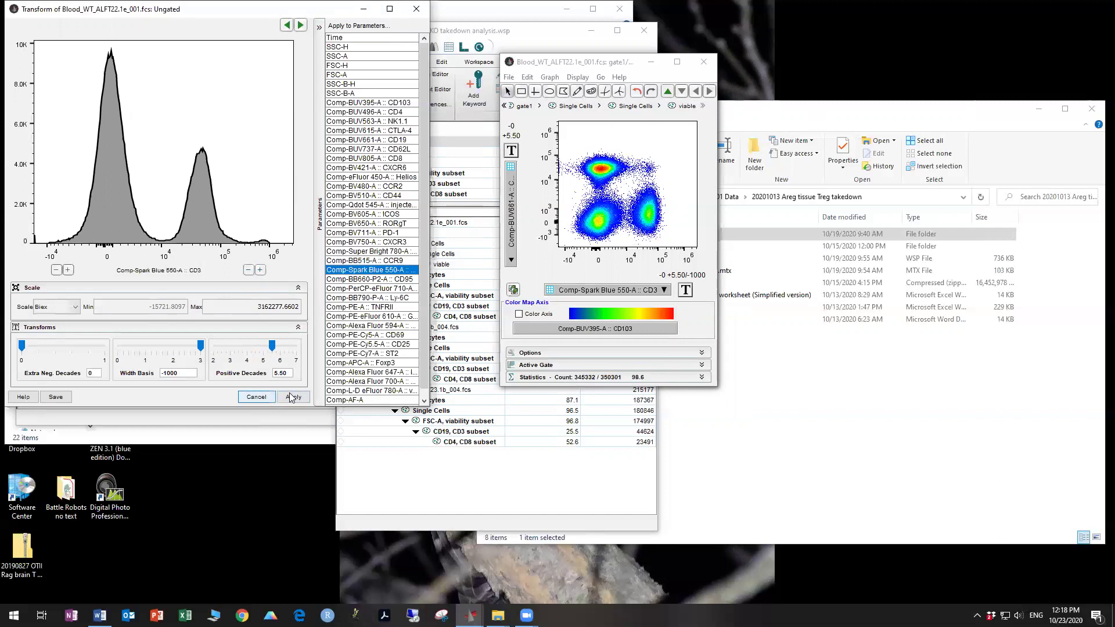
left_click(250, 271)
left_click(249, 271)
left_click(249, 270)
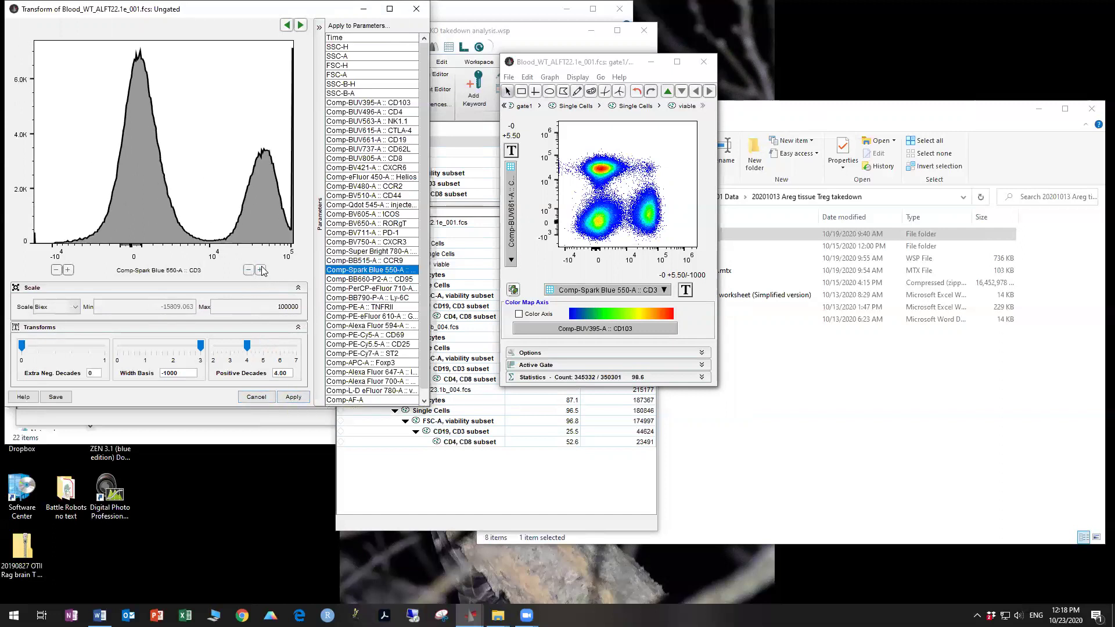
left_click(261, 270)
left_click(262, 270)
left_click(262, 270)
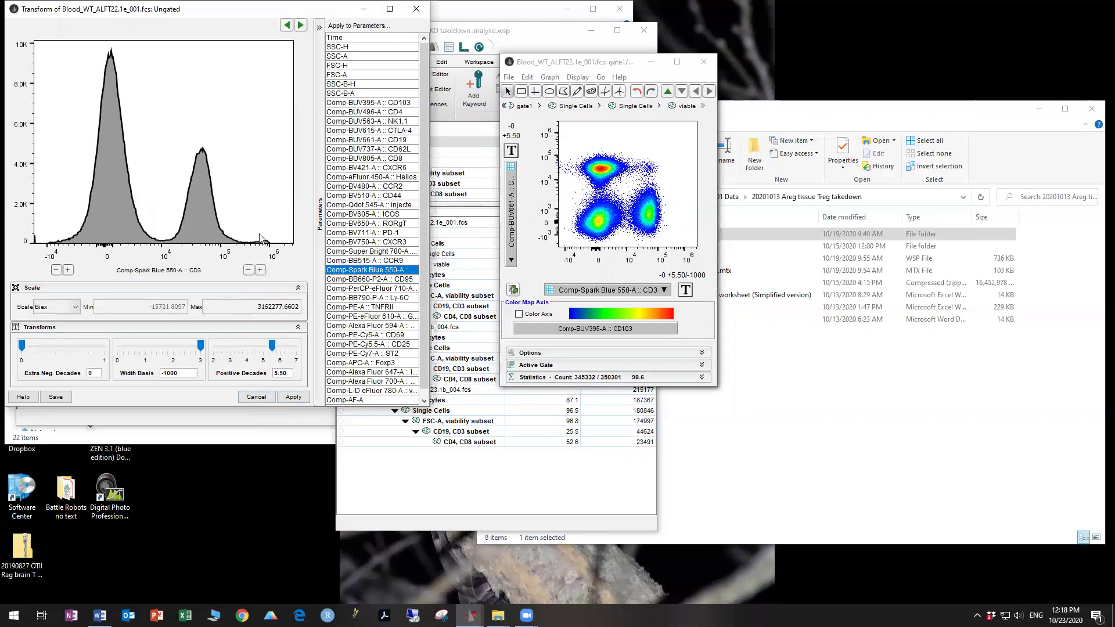
Apply the CD3 transform, and draw a polygon gate around the CD3-high, CD19-low cluster, named CD3+CD19-
left_click(293, 398)
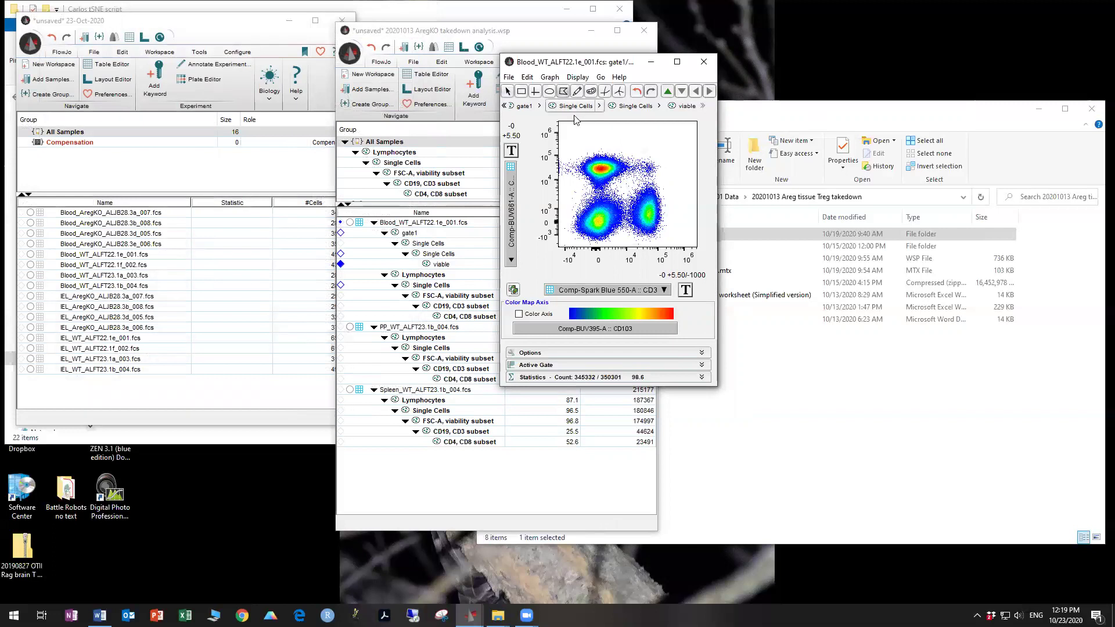
left_click(631, 235)
left_click(628, 188)
left_click(647, 178)
left_click(668, 174)
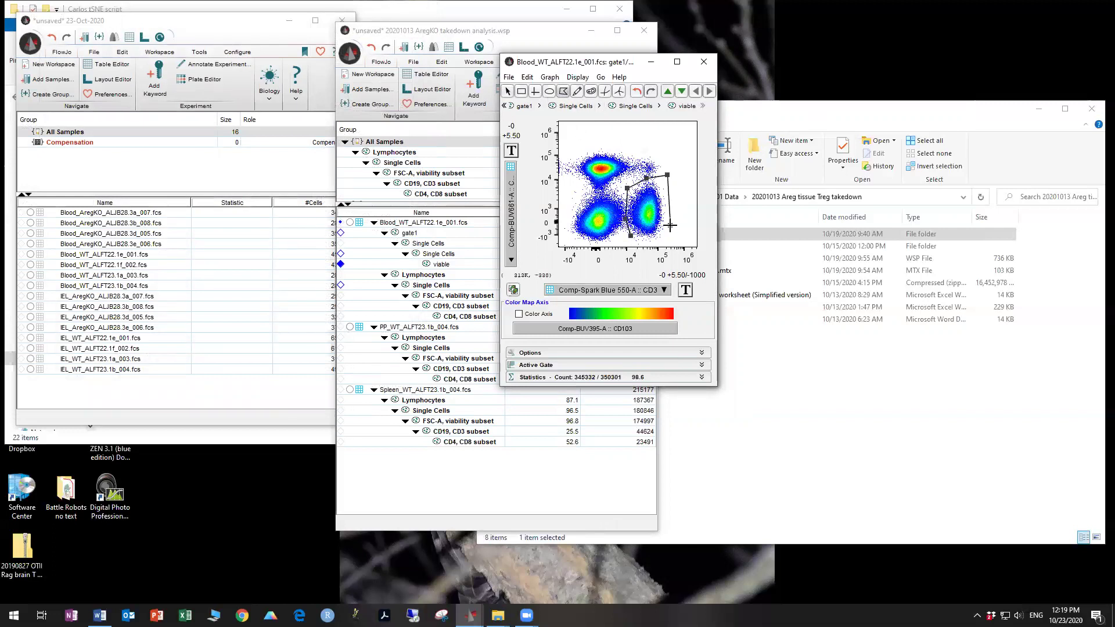
double_click(667, 239)
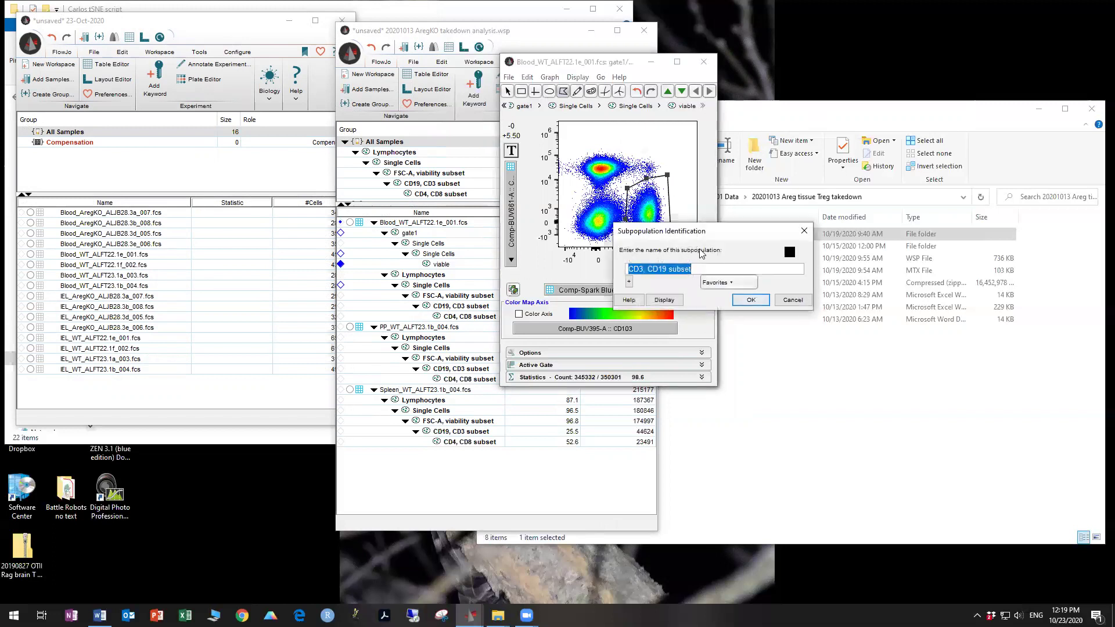
type("CD3+CD19-")
left_click(751, 299)
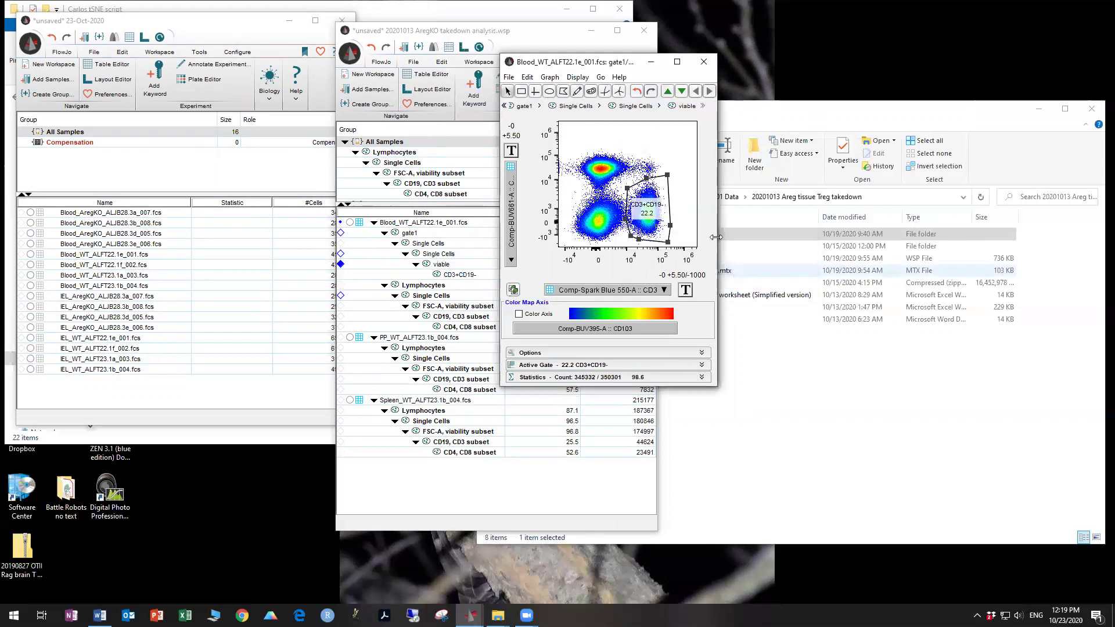
Move the CD3+CD19- gate label off the cluster and lower the polygon's upper vertices slightly
left_click_drag(670, 201, 677, 183)
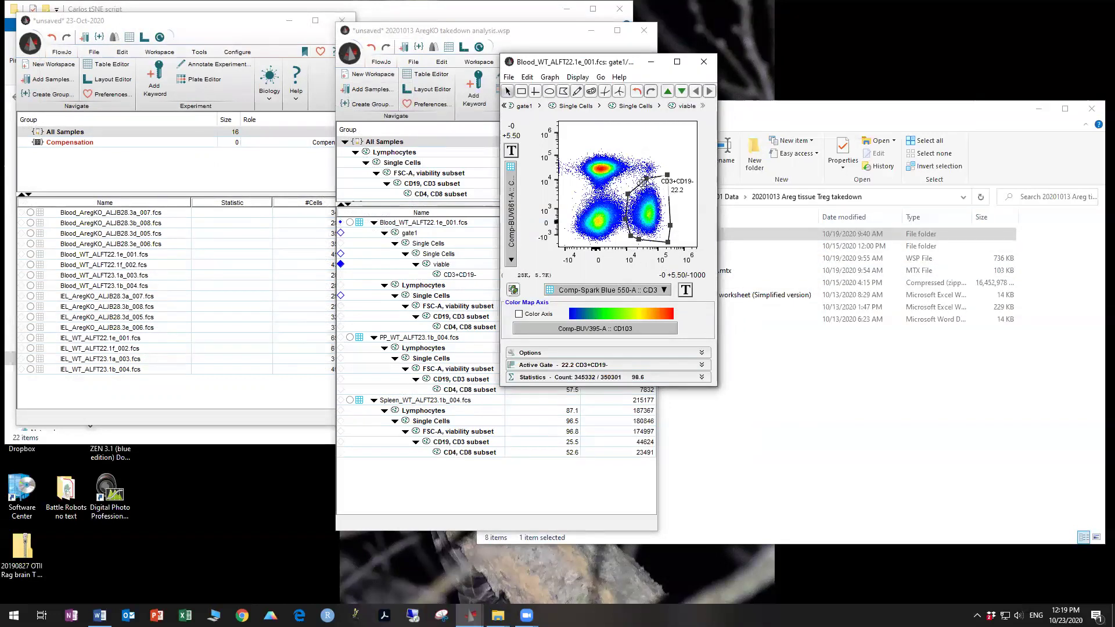
left_click_drag(666, 175, 667, 181)
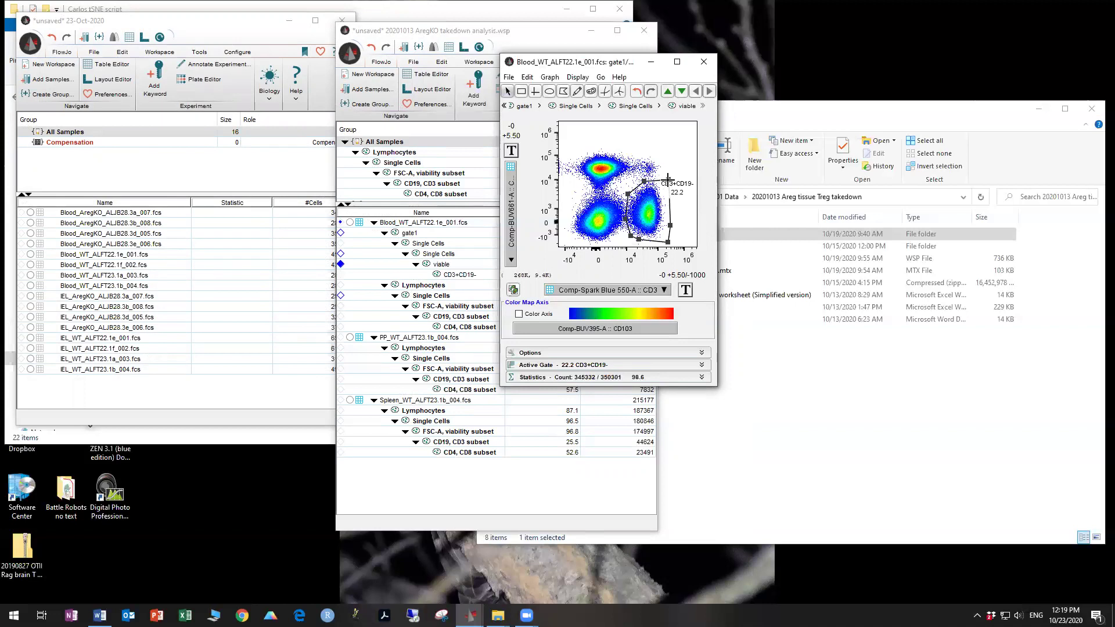
Copy the blood sample's gate hierarchy from gate1 through CD3+CD19- to the All Samples group
left_click(487, 277)
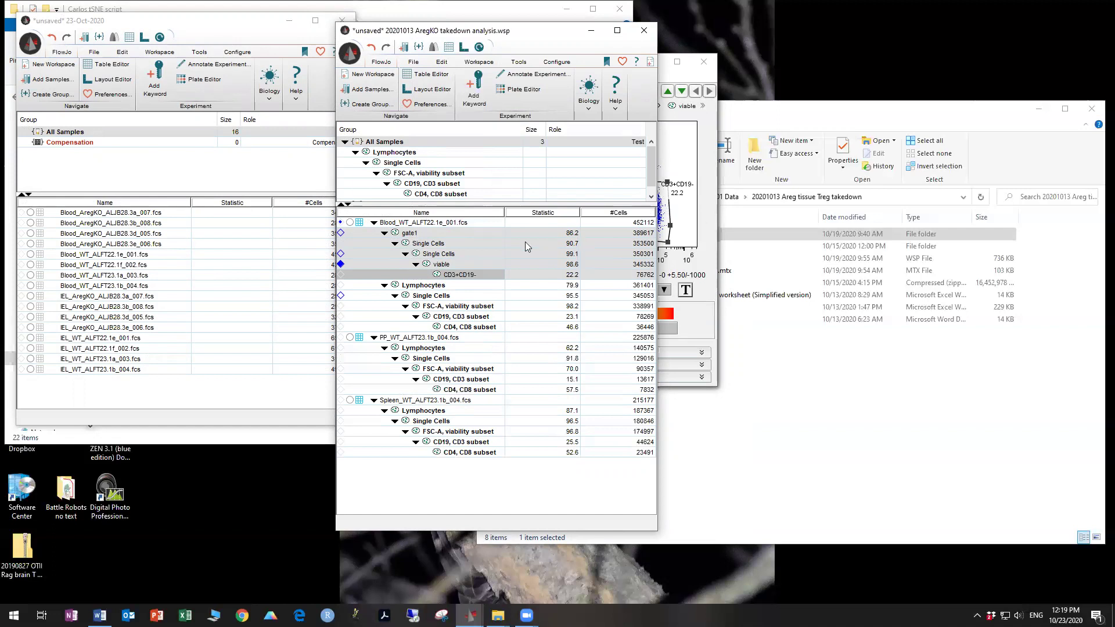
left_click_drag(413, 235, 427, 146)
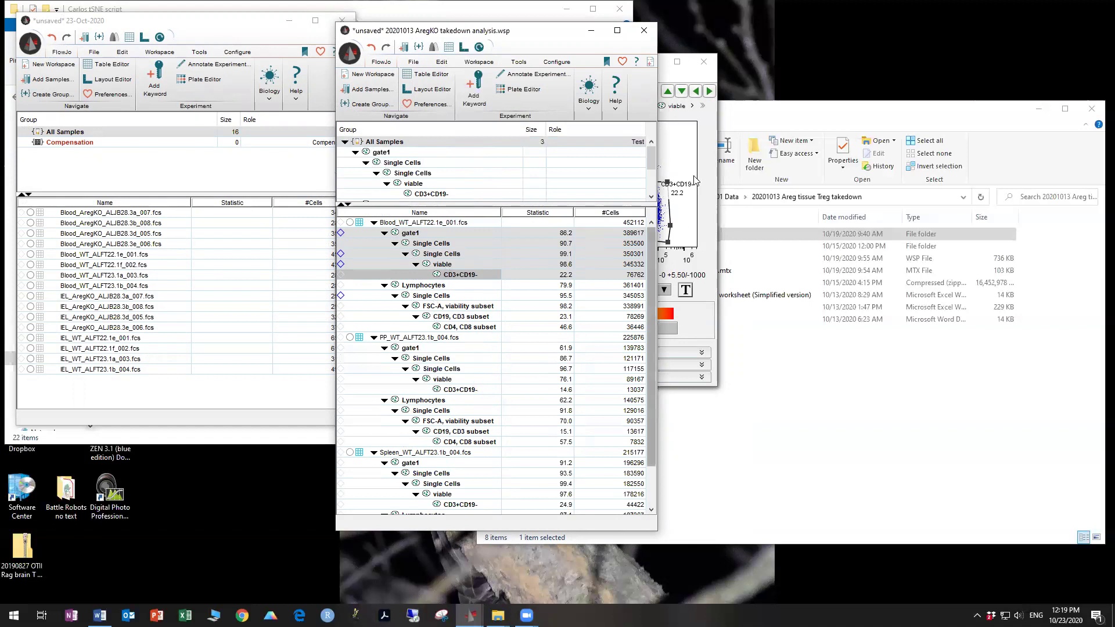
Cycle the viable plot through the PP, spleen and blood samples to check the CD3+CD19- gate, ending on PP_WT_ALFT23.1b_004.fcs
left_click(707, 155)
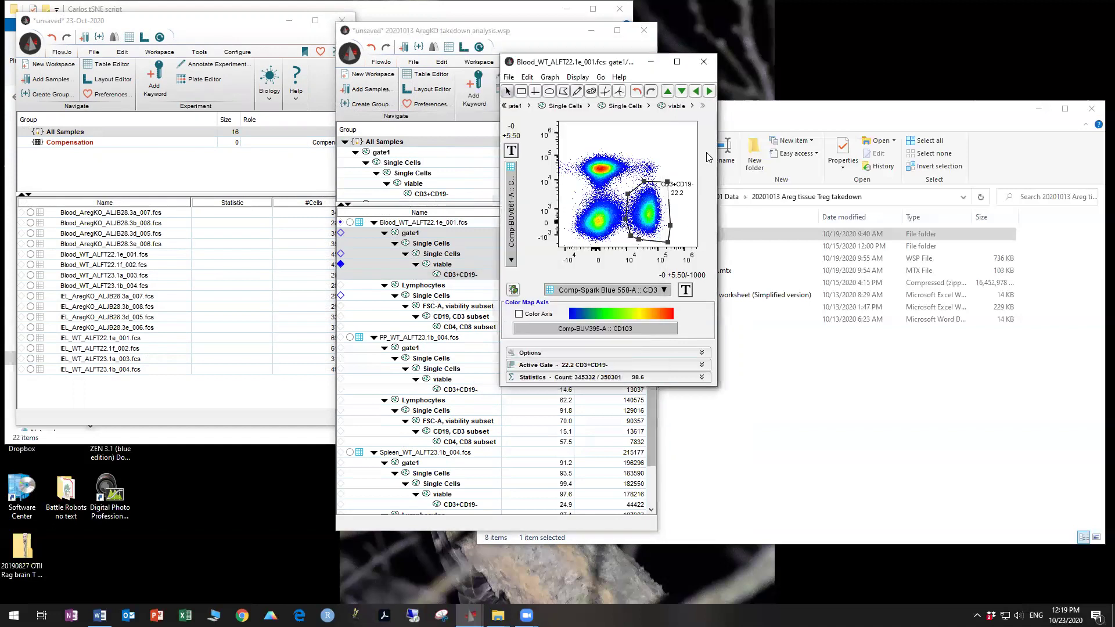
left_click(709, 91)
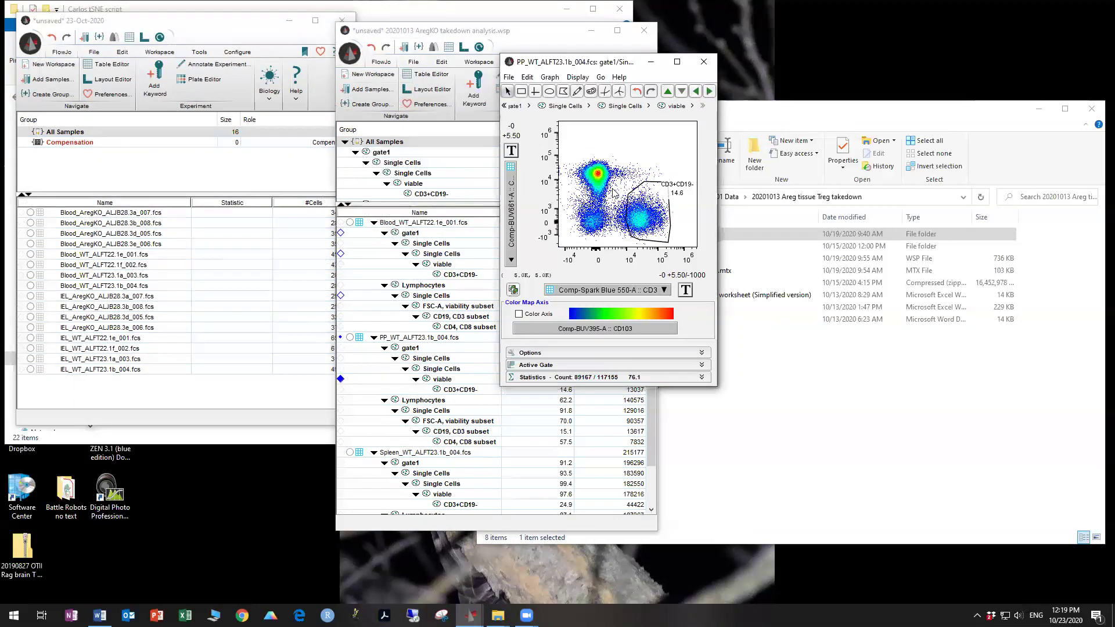
left_click(709, 92)
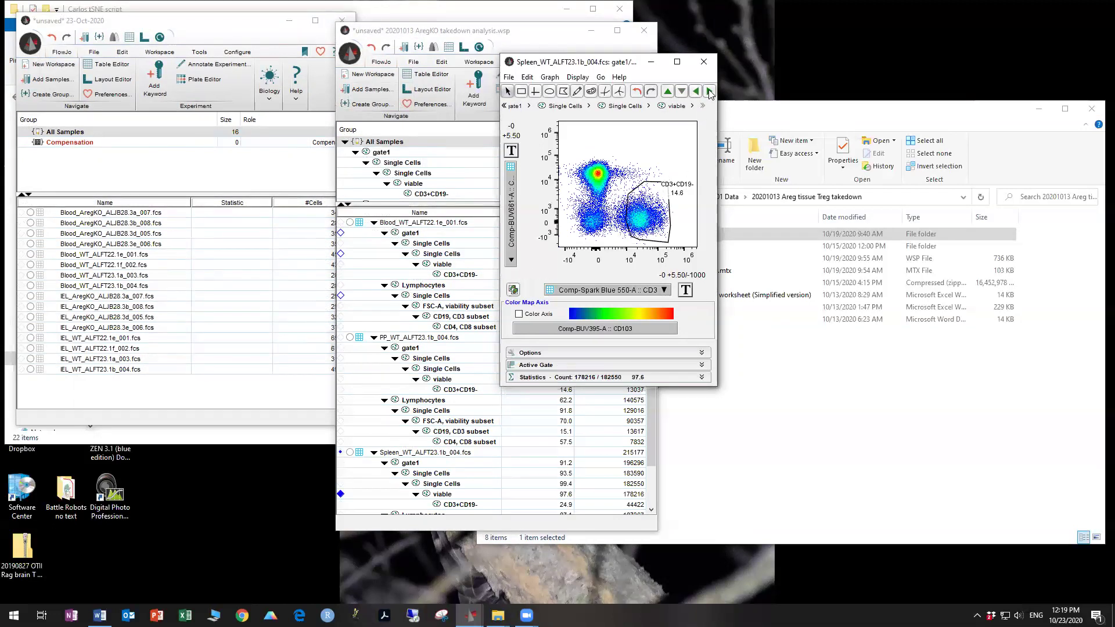
left_click(709, 91)
left_click(710, 92)
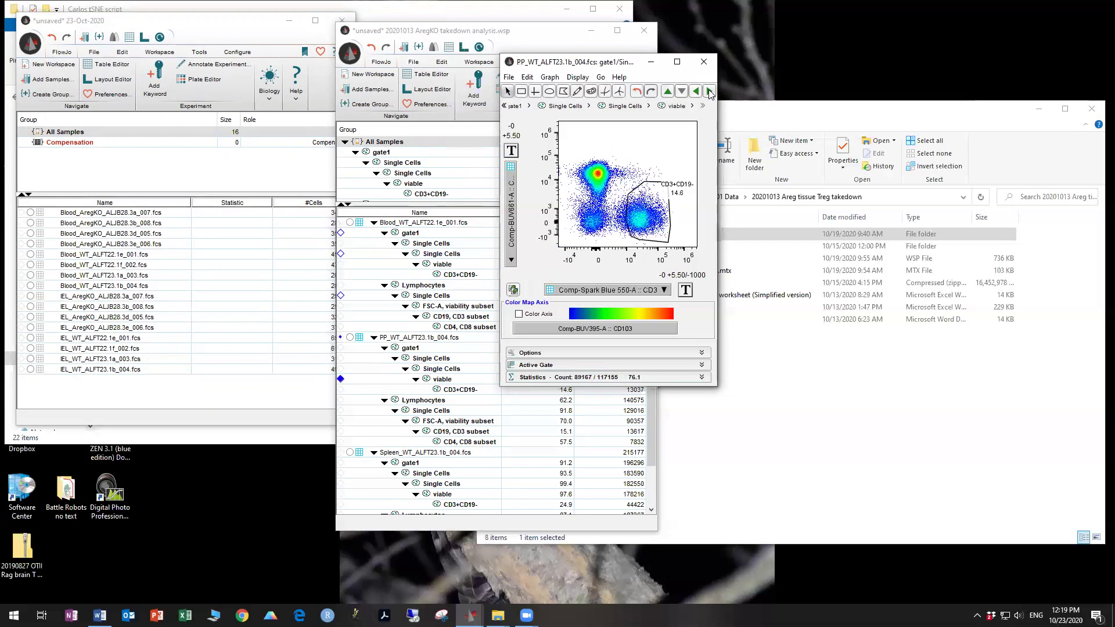
Widen the CD3+CD19- gate on the PP sample toward lower CD3 values and extend its lower edge around the cluster
left_click(656, 221)
left_click_drag(614, 219, 616, 221)
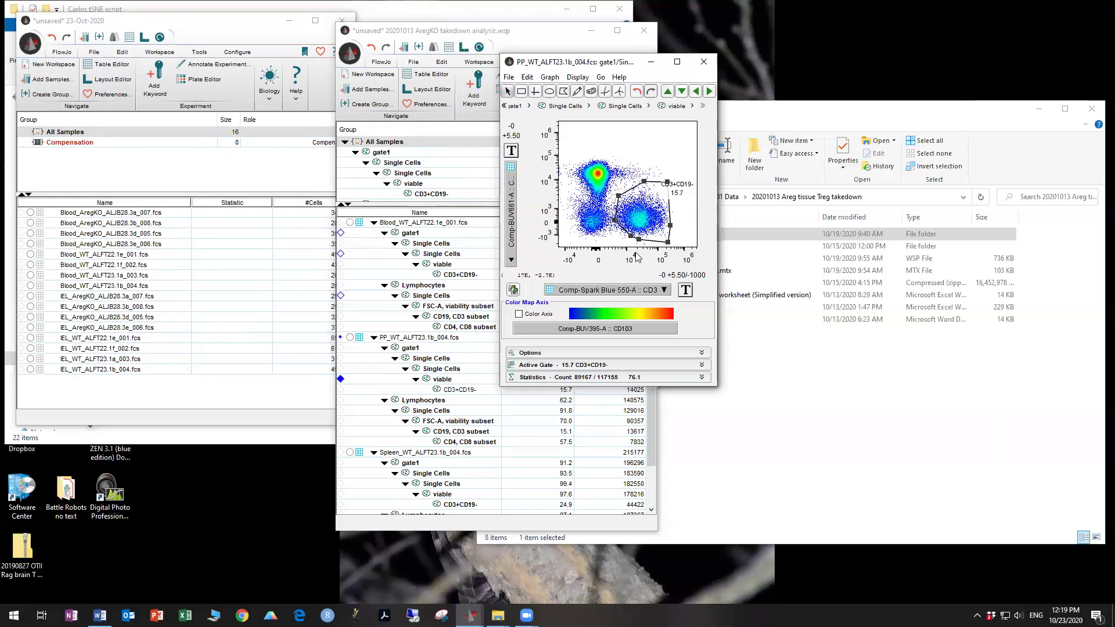
mouse_move(630, 235)
left_mouse_down()
mouse_move(620, 238)
mouse_move(638, 242)
left_mouse_up()
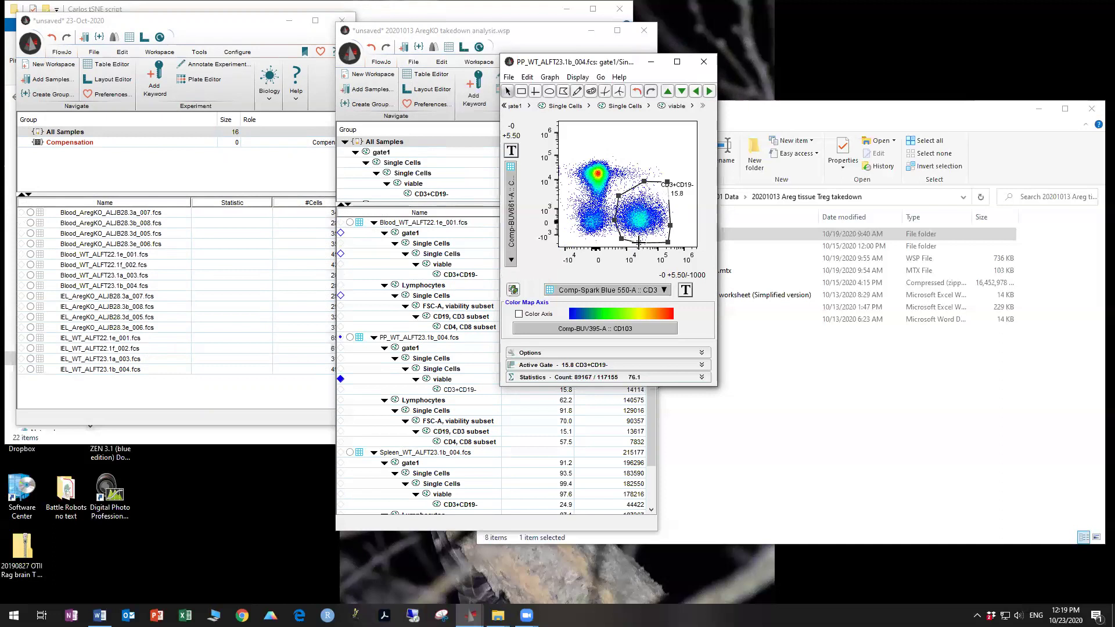
Move the workspace window clear of the plot and copy the PP sample's adjusted CD3+CD19- gate to the All Samples group
left_click(459, 389)
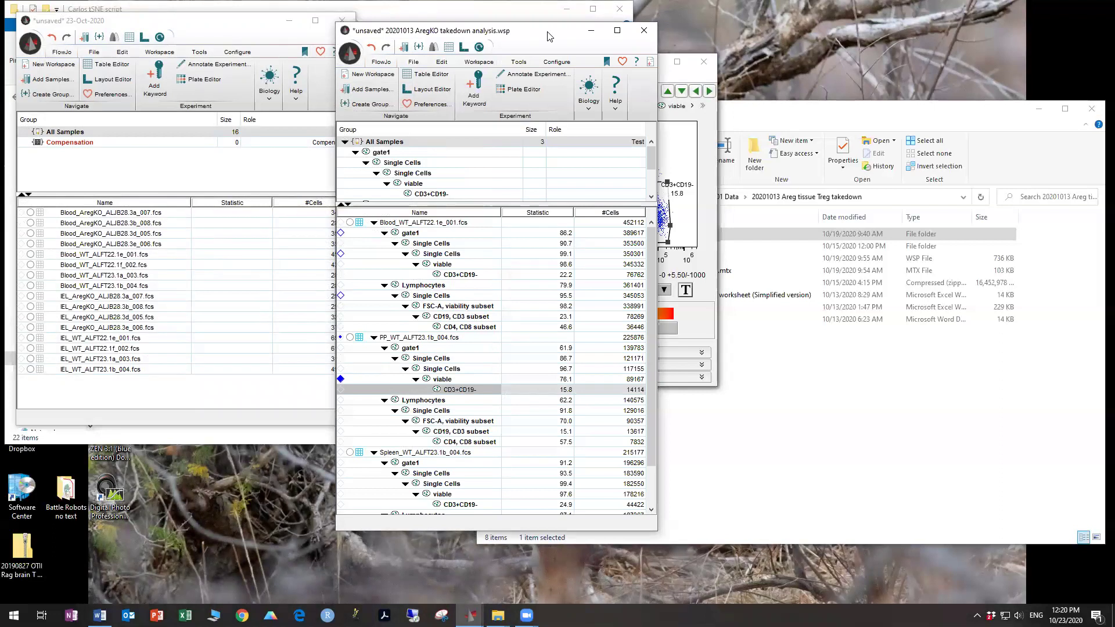
left_click_drag(553, 32, 356, 32)
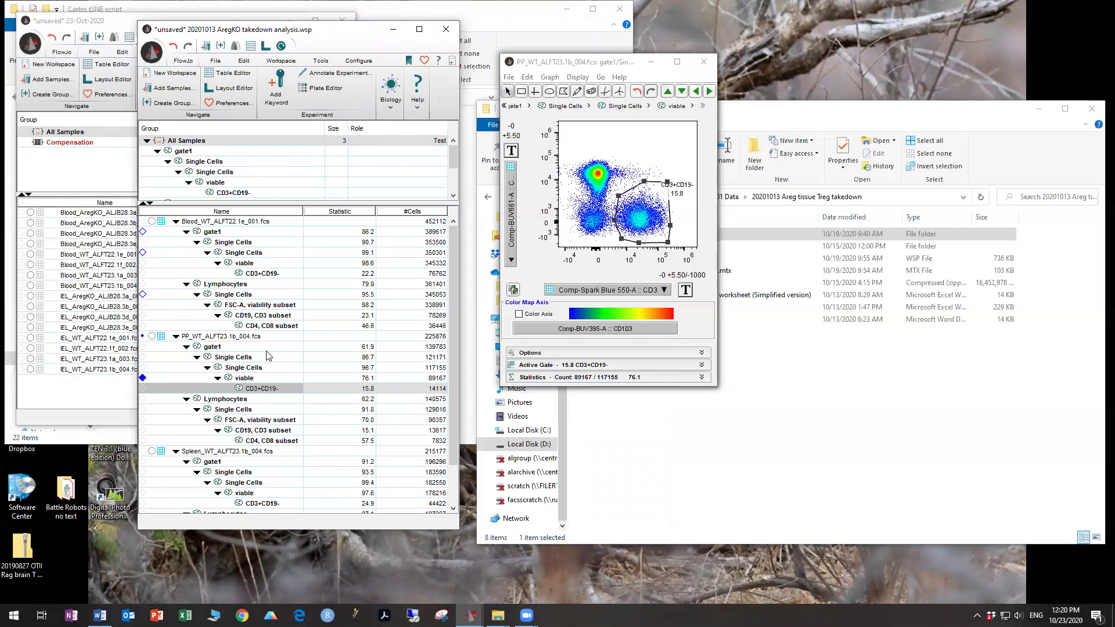
left_click_drag(267, 393, 300, 183)
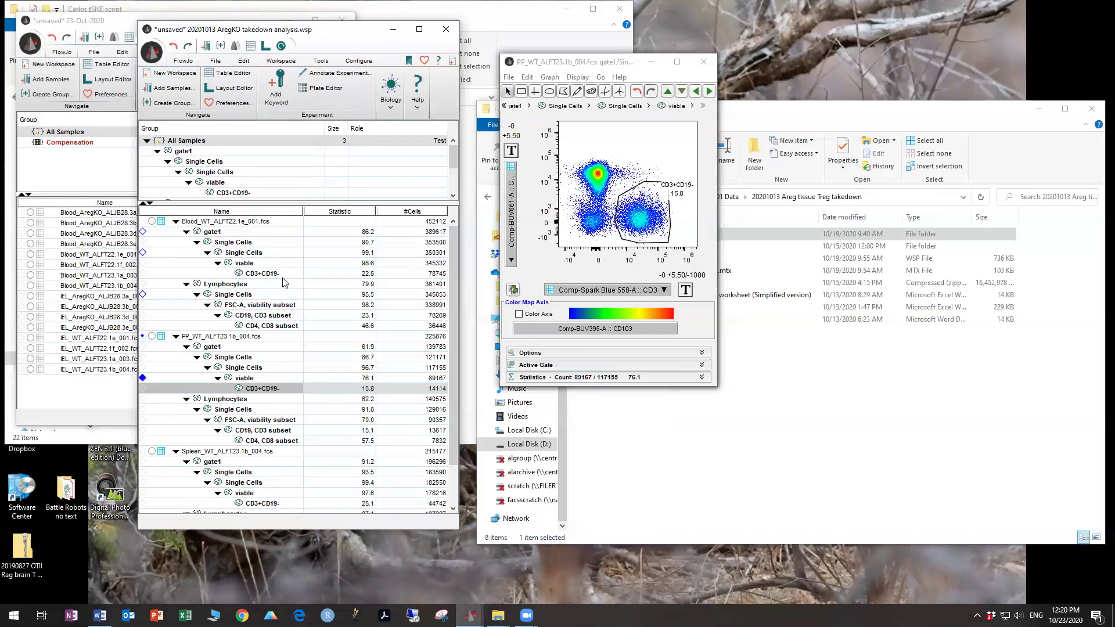
Step back through the samples to check how the updated CD3+CD19- gate fits each viable population
left_click(695, 91)
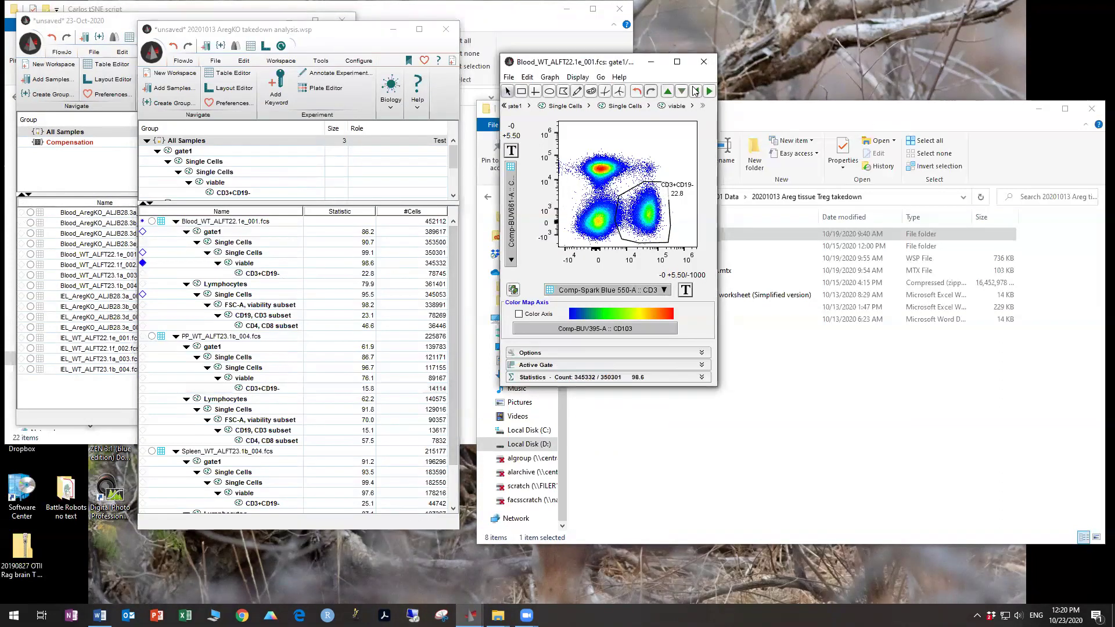
left_click(695, 91)
left_click(695, 92)
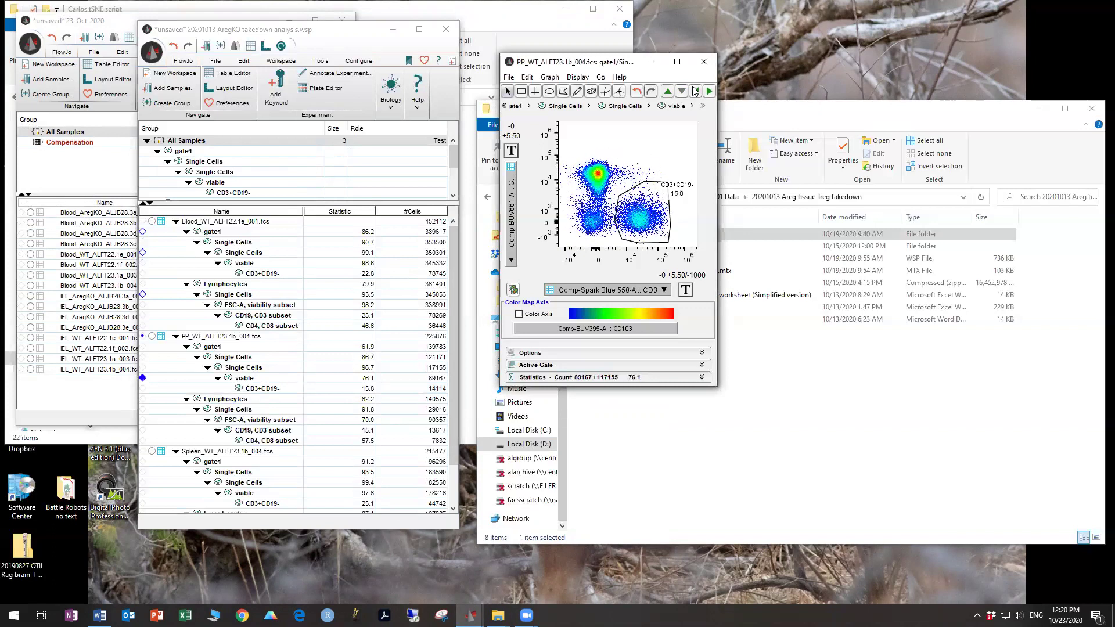
Nudge the PP_WT_ALFT23.1b_004 sample's CD3+CD19- gate slightly and copy the adjusted gate to the All Samples group
left_click(695, 91)
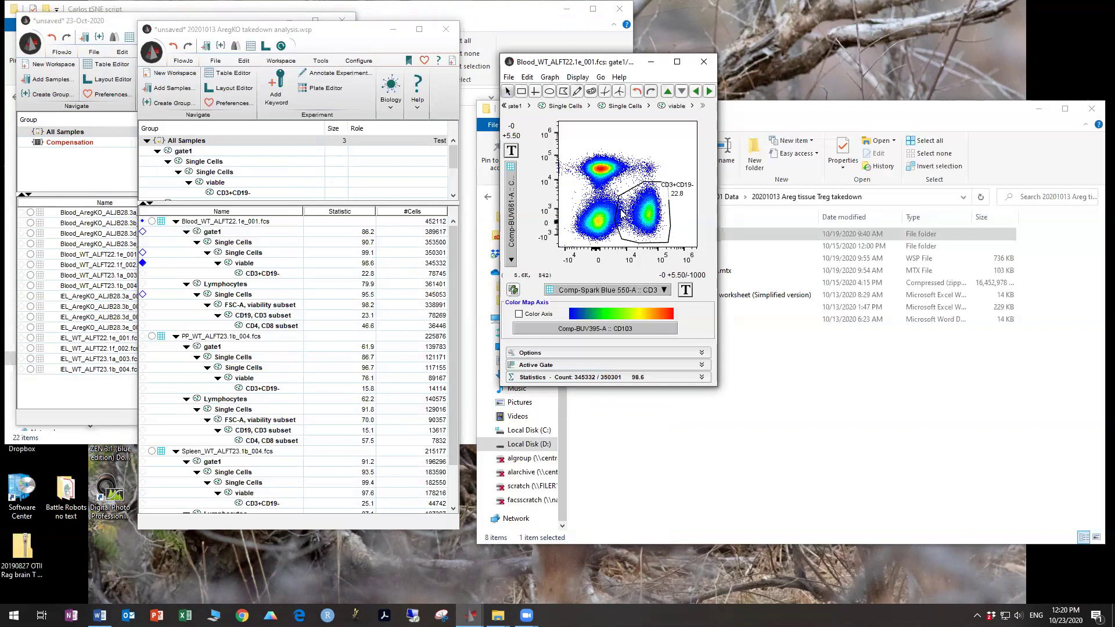
left_click(709, 91)
left_click(709, 91)
left_click(709, 91)
left_click(709, 91)
left_click(635, 203)
left_click_drag(637, 201, 640, 205)
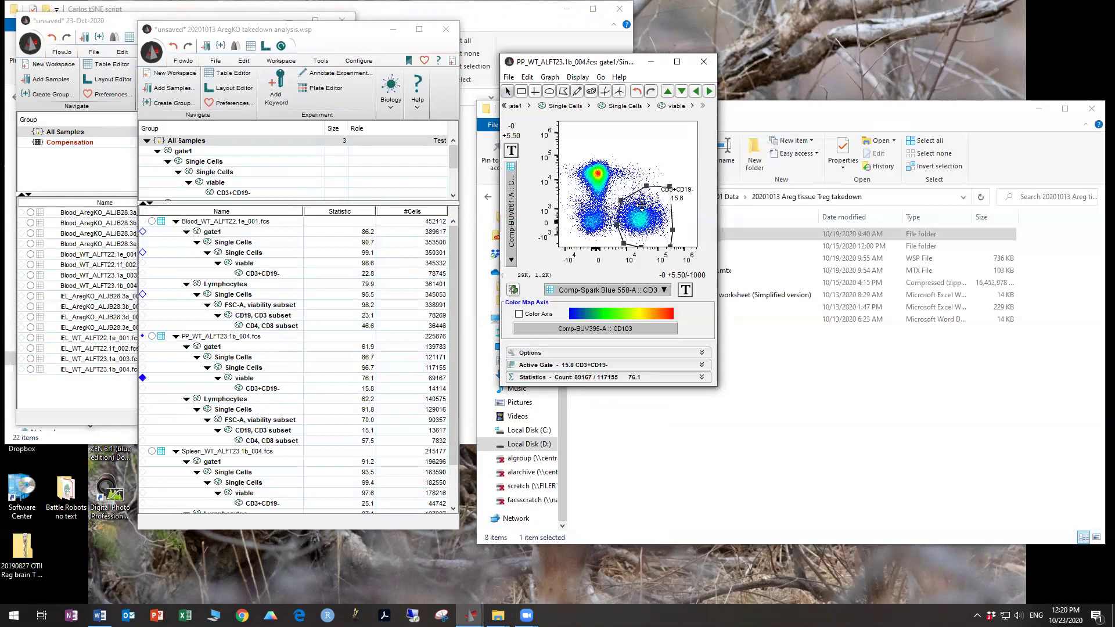
left_click(278, 389)
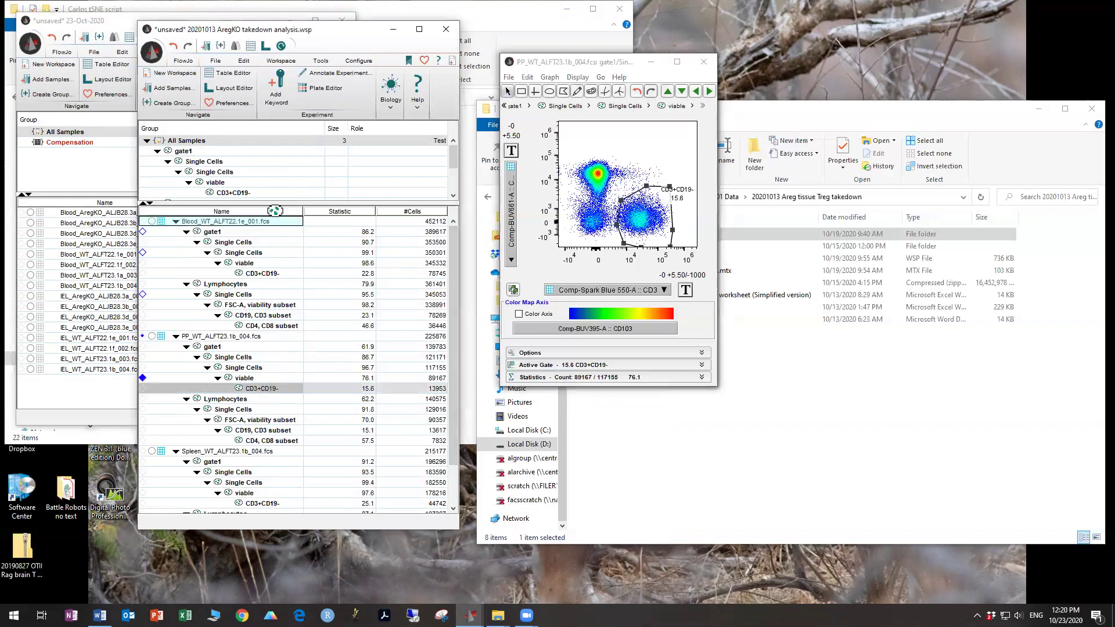
left_click(270, 184)
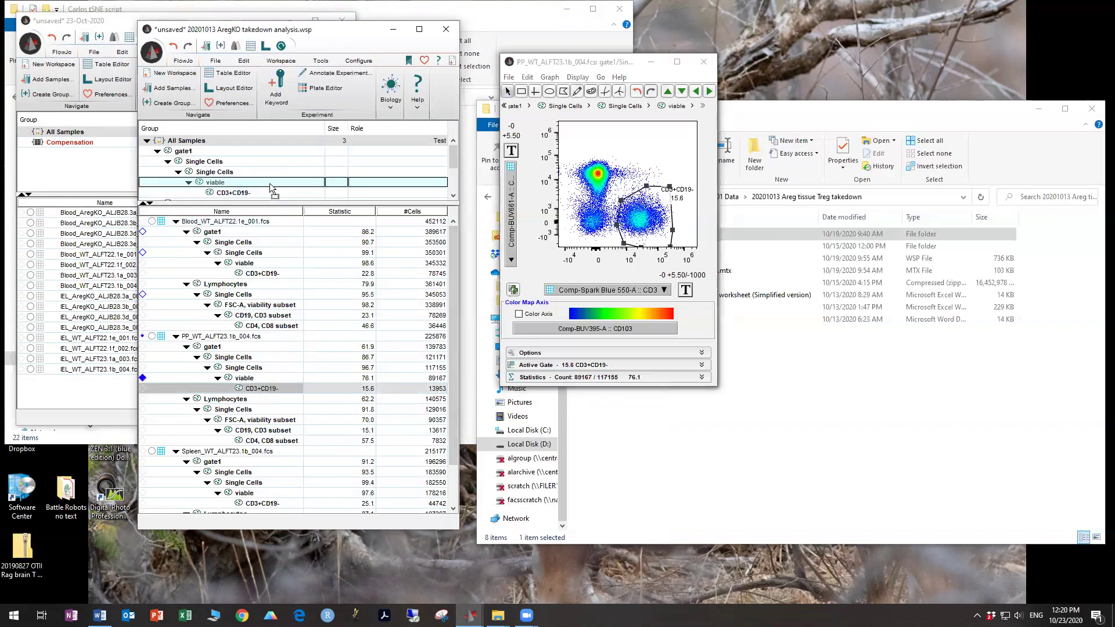
Open the CD3+CD19- population of Blood_WT_ALFT22.1e_001.fcs and plot Comp-BB790-P-A :: Ly-6C on its Y axis against CD3
left_click(709, 91)
left_click(710, 91)
left_click(654, 233)
double_click(629, 236)
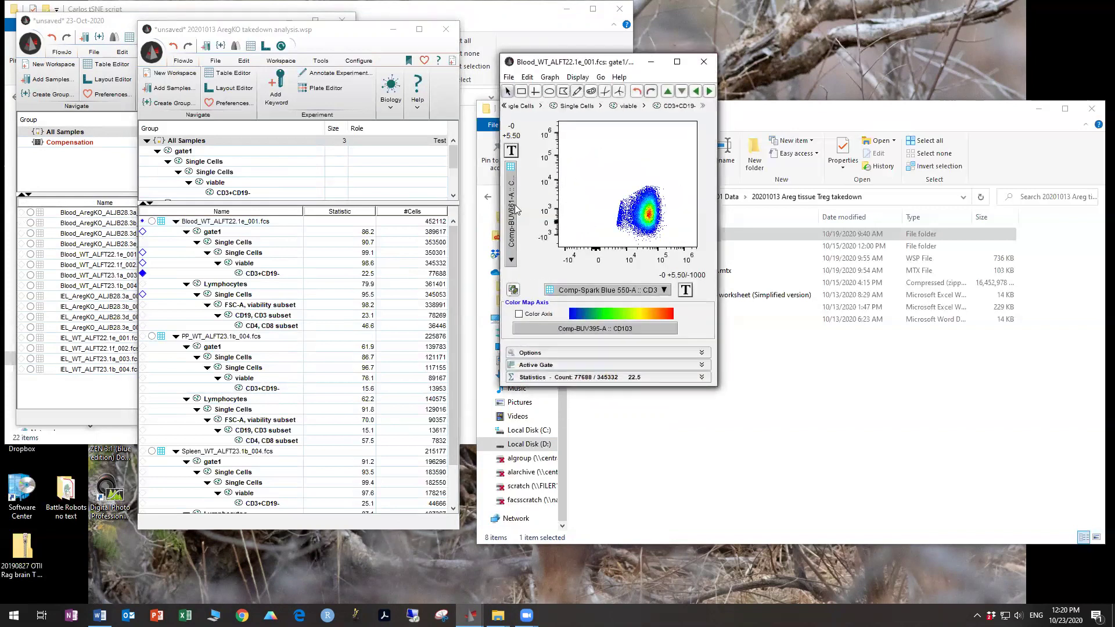
left_click(516, 210)
scroll(575, 360, "down", 1)
scroll(575, 360, "down", 5)
scroll(575, 360, "down", 5)
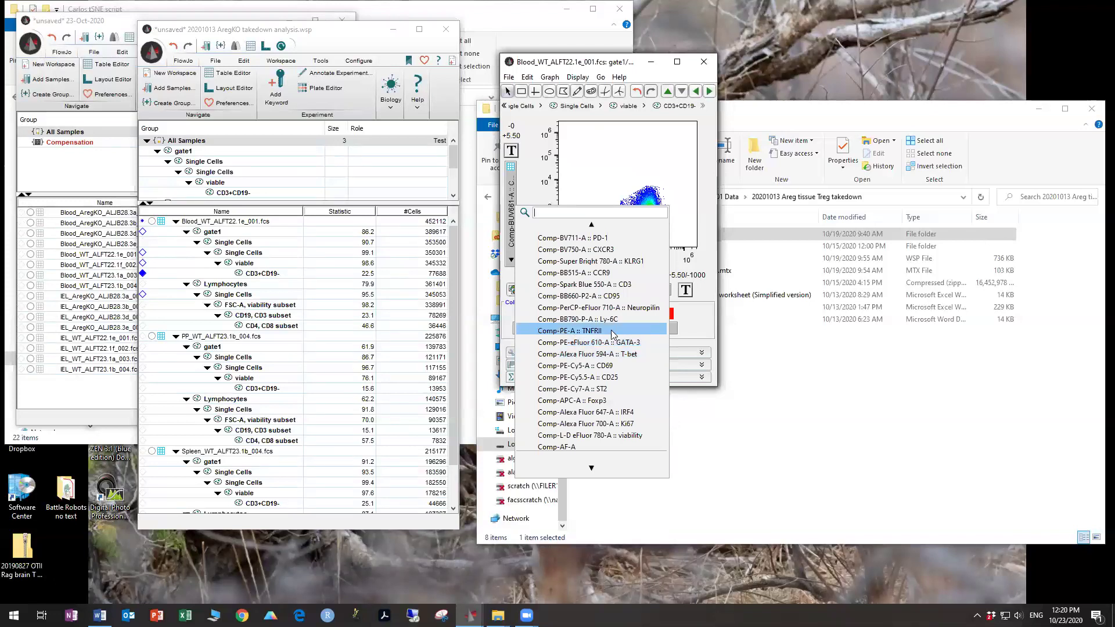
left_click(575, 319)
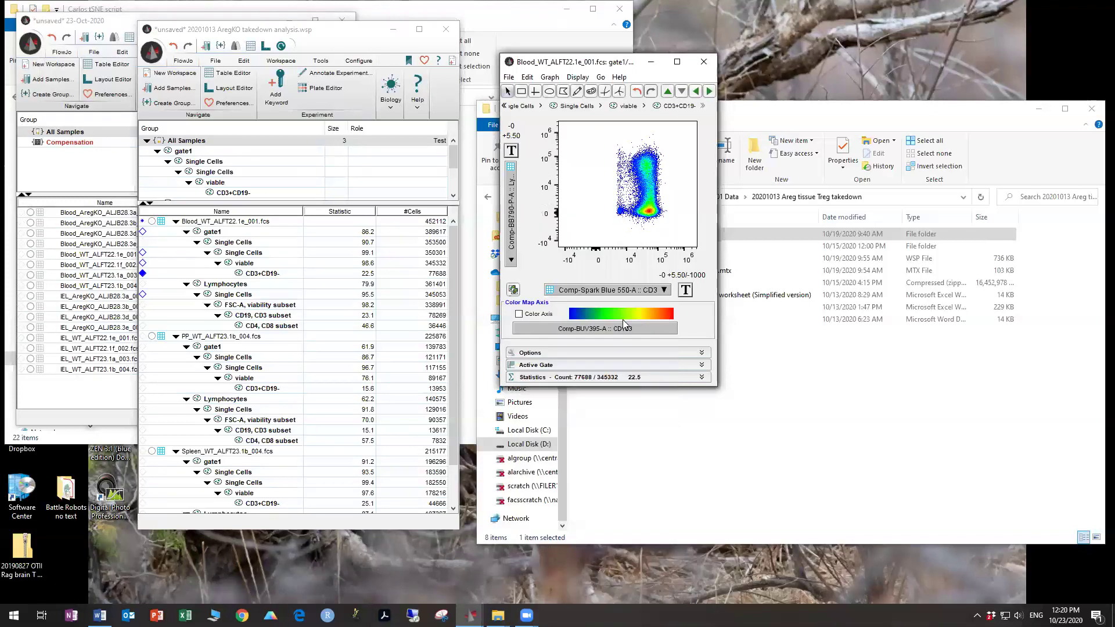
Change the Y axis of the blood sample's CD3+CD19- plot to Comp-AF-A
left_click(511, 192)
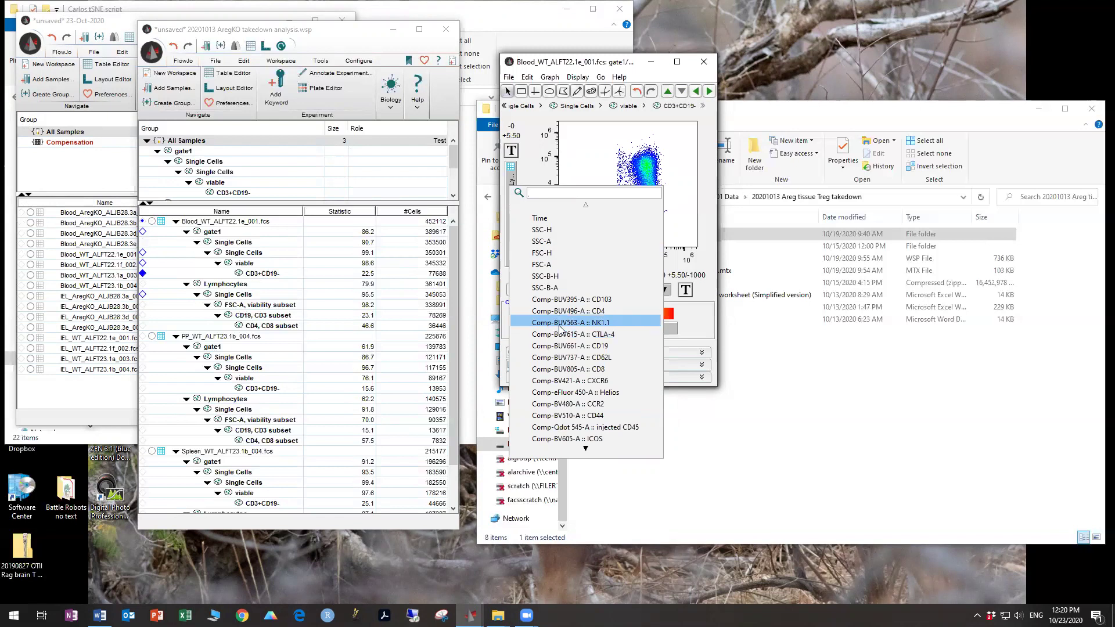
scroll(560, 329, "down", 3)
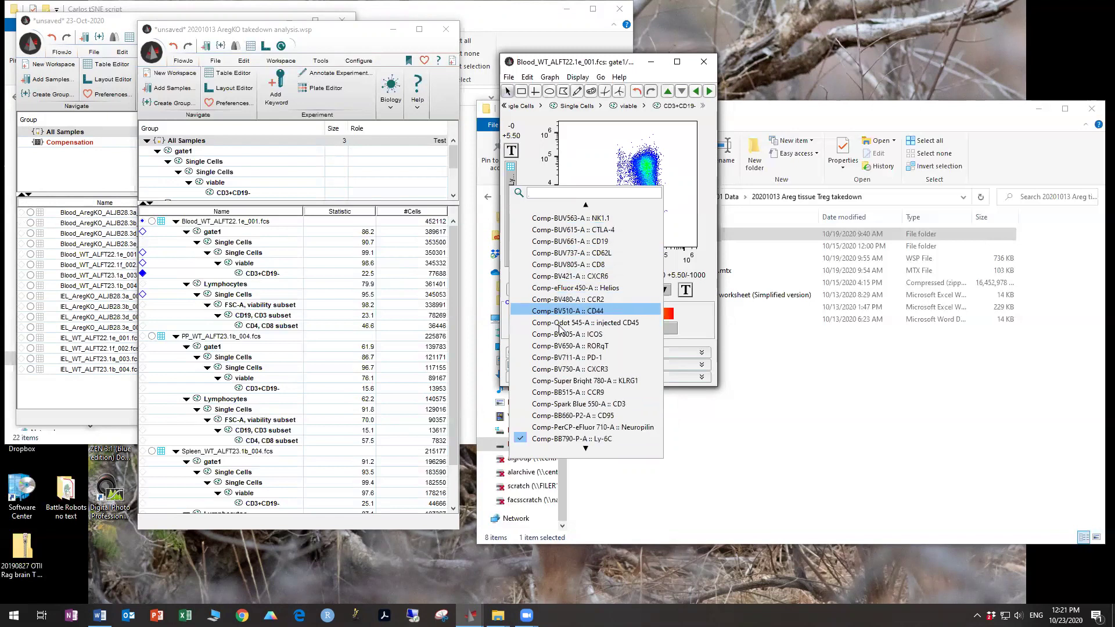
scroll(561, 329, "down", 2)
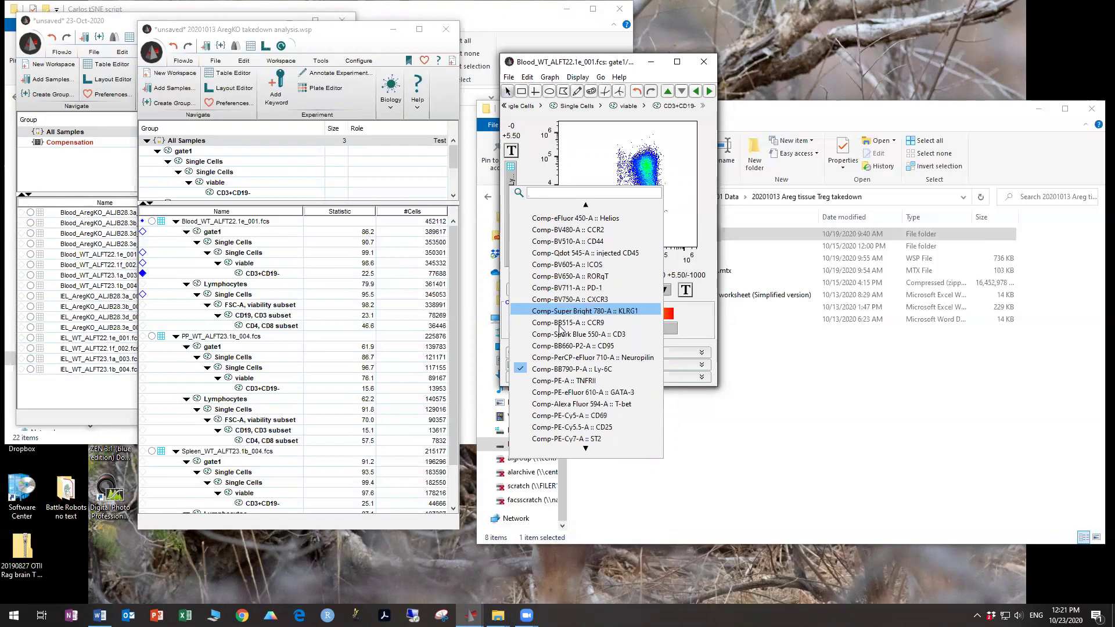
scroll(560, 329, "down", 2)
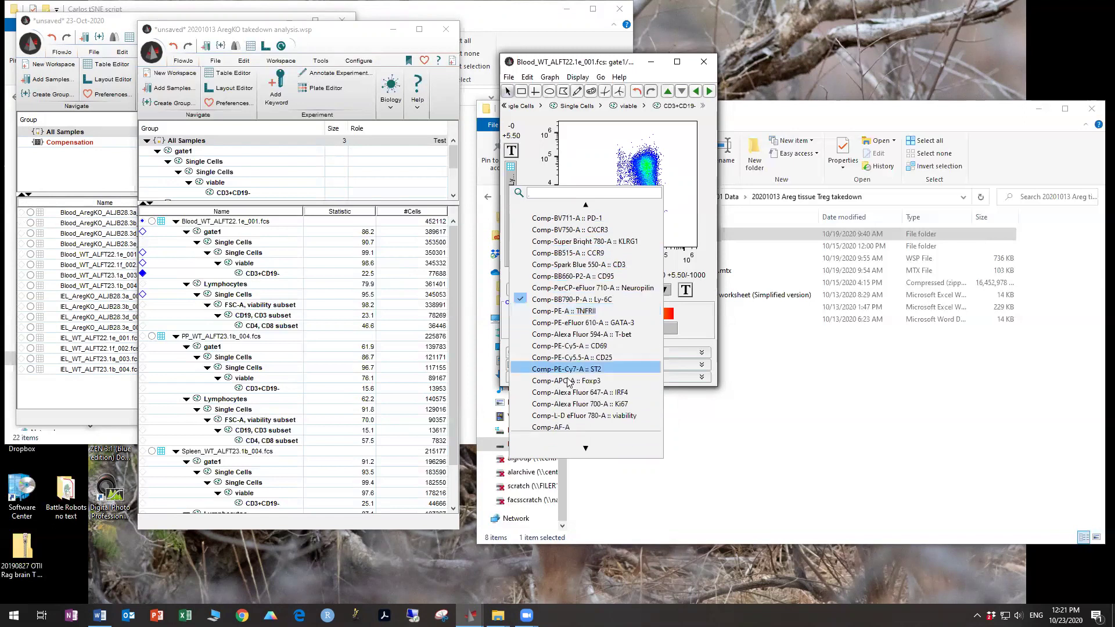
left_click(578, 424)
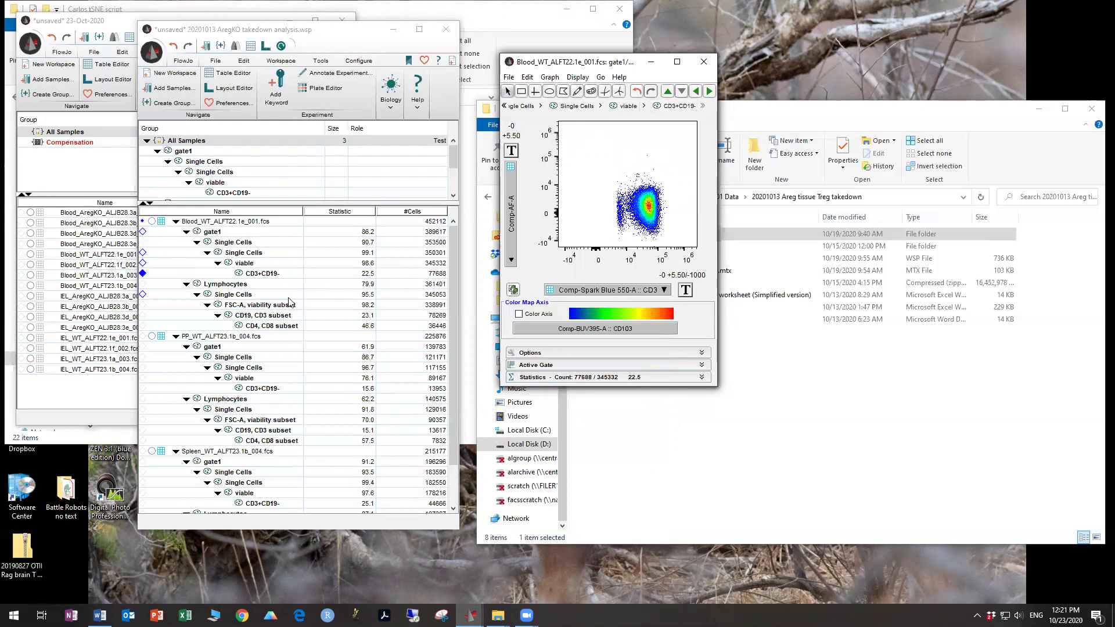
Shift the CD3+CD19- gate on the blood sample's viable plot slightly toward higher CD3 values and apply it to the fully shown All Samples hierarchy
double_click(264, 262)
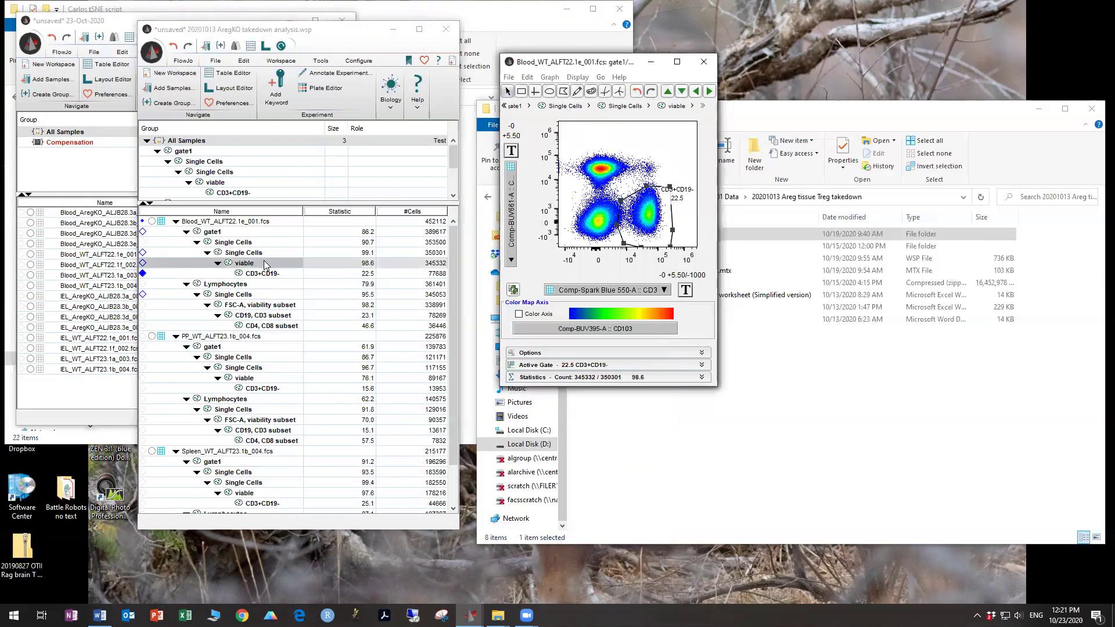
left_click_drag(664, 217, 661, 221)
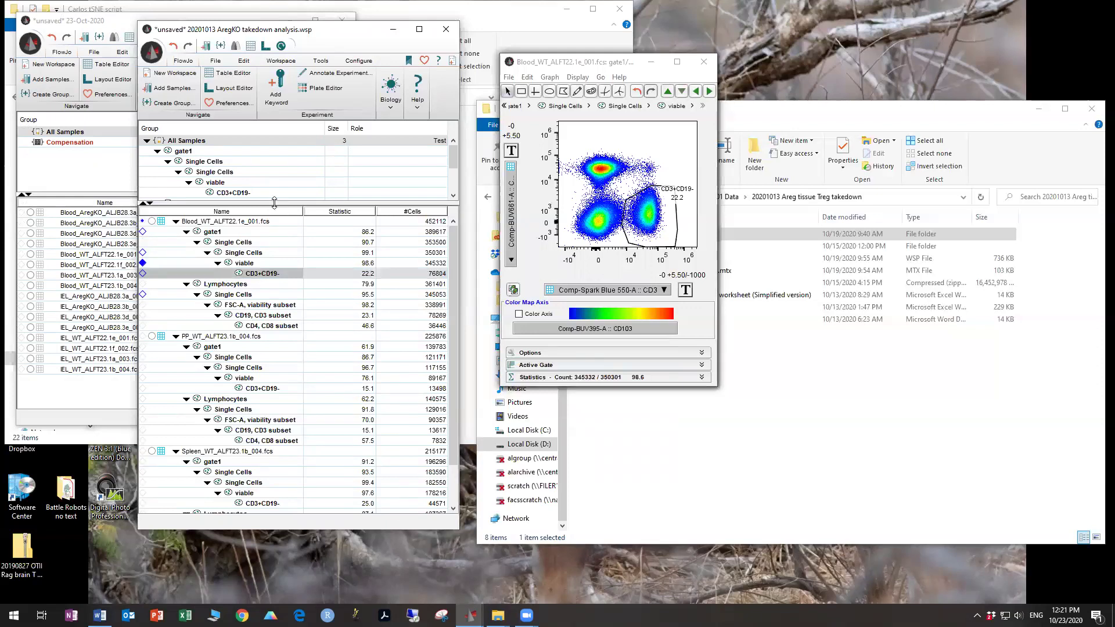
left_click_drag(281, 203, 285, 274)
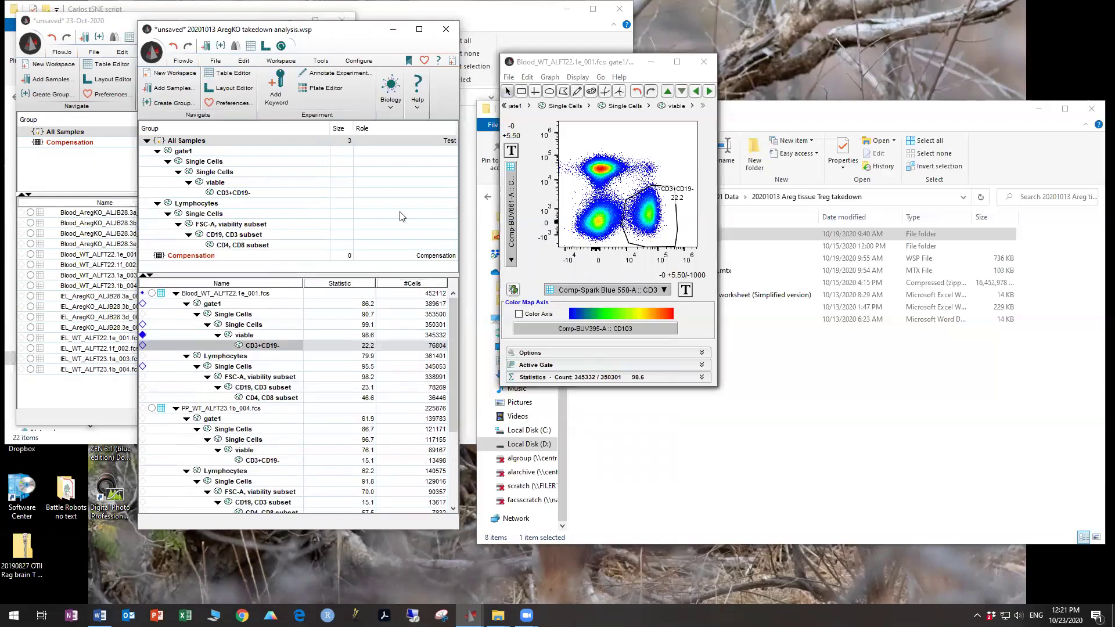
left_click(291, 193)
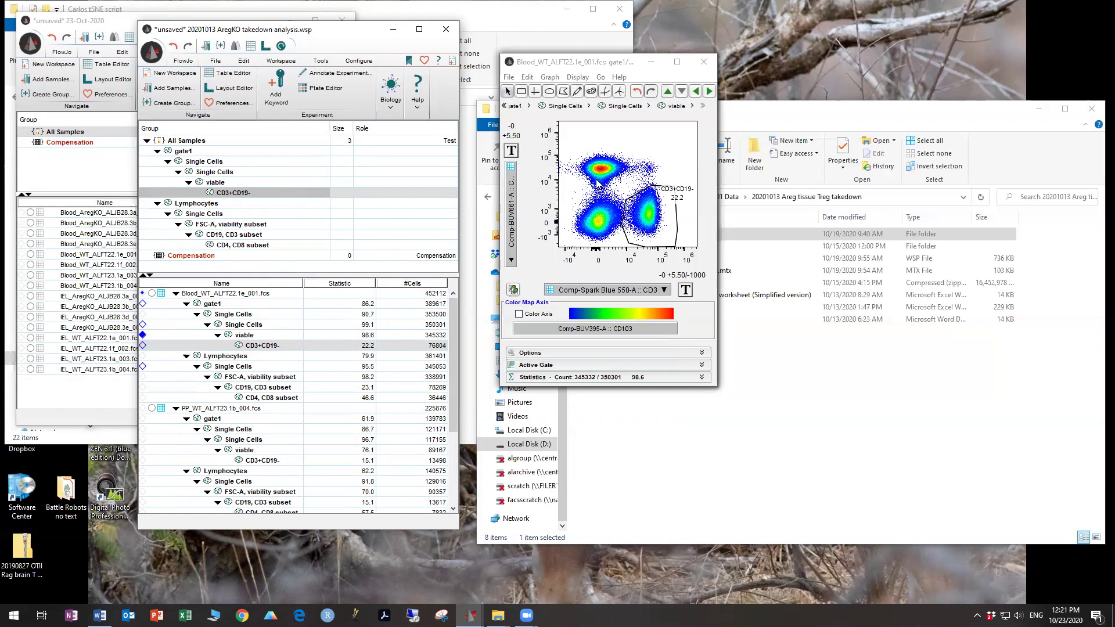
In a new File Explorer window, create a folder named 20201013 Areg tissue Treg takedown inside Tissue Treg data > 00 Analysis
left_click(855, 119)
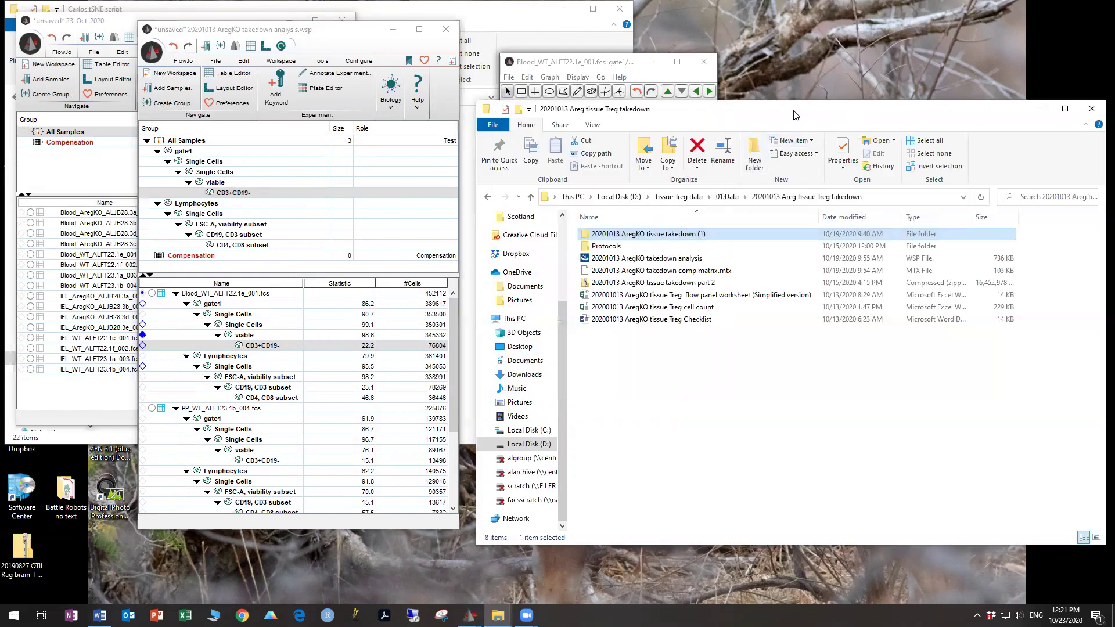
key("ctrl+n")
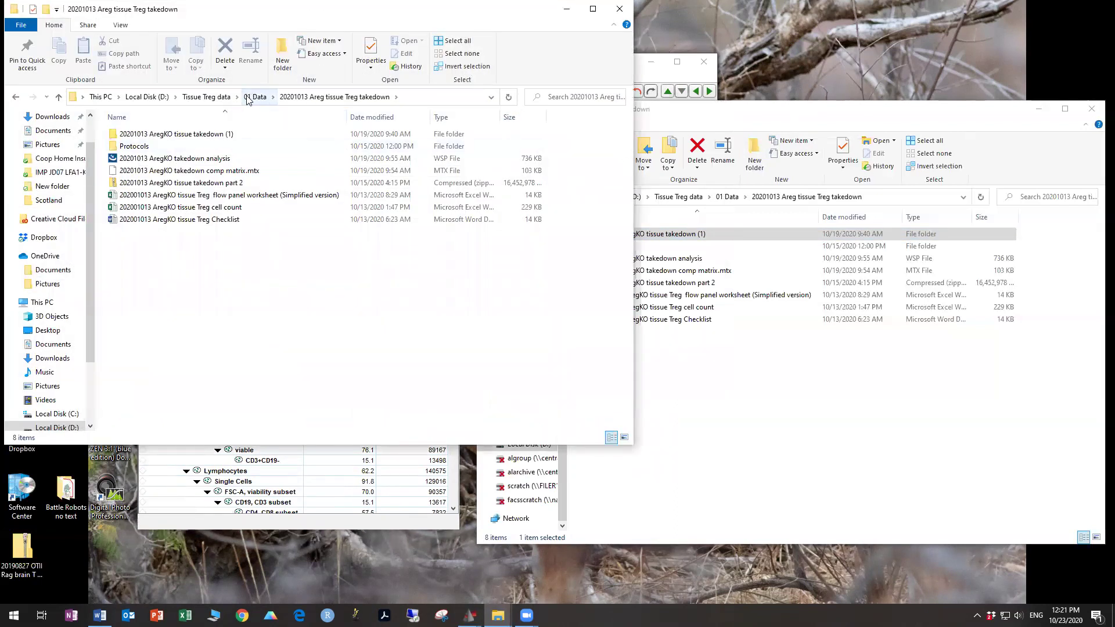
left_click(209, 97)
double_click(151, 135)
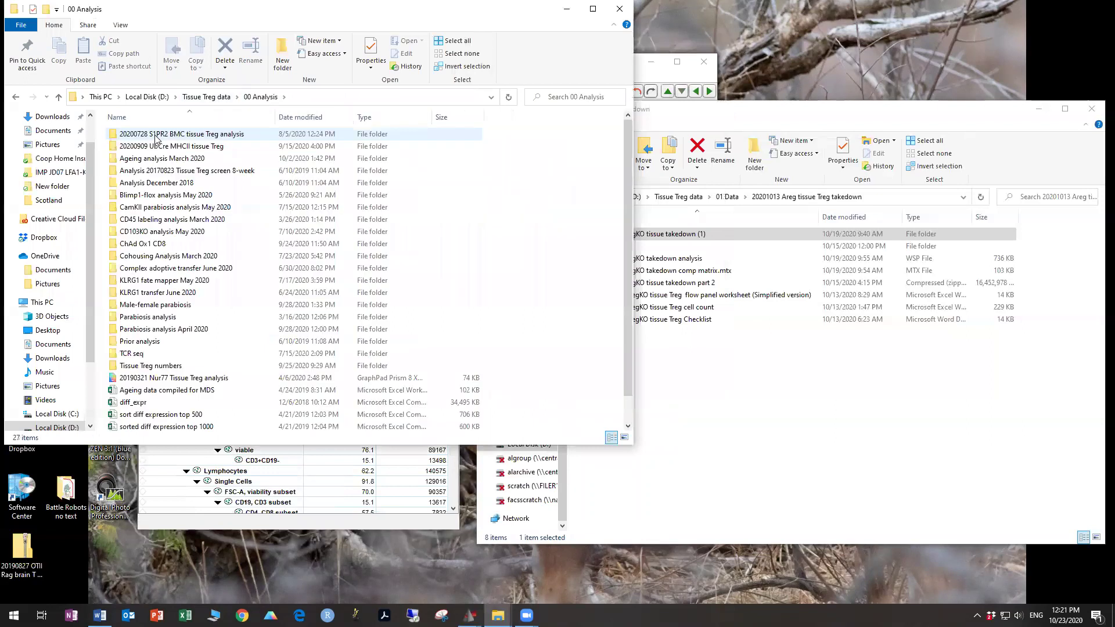
left_click(291, 69)
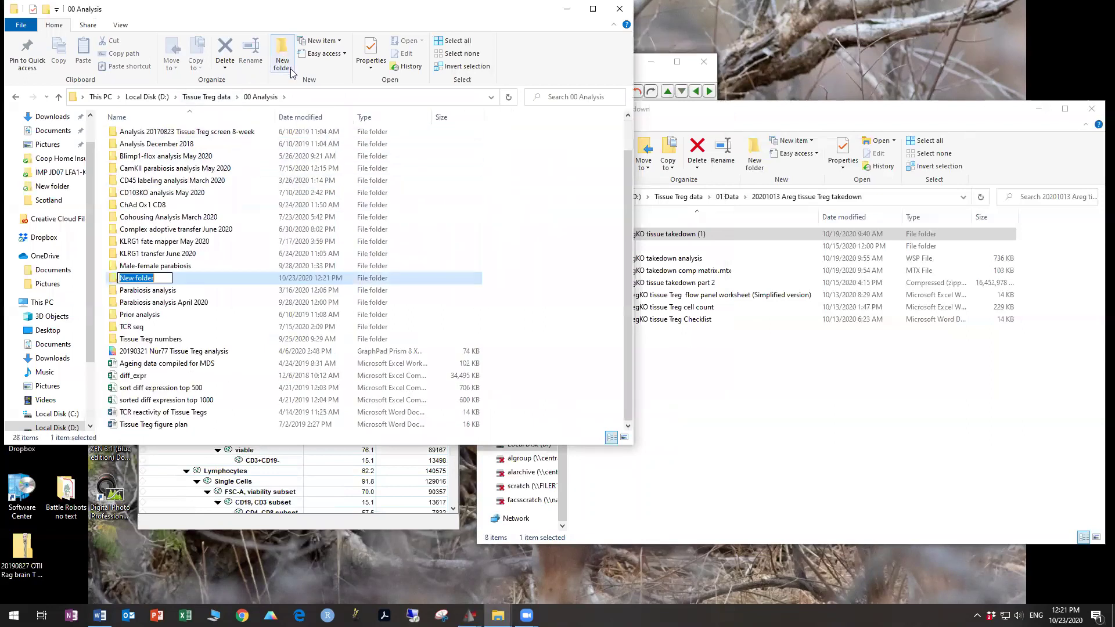
type("2020")
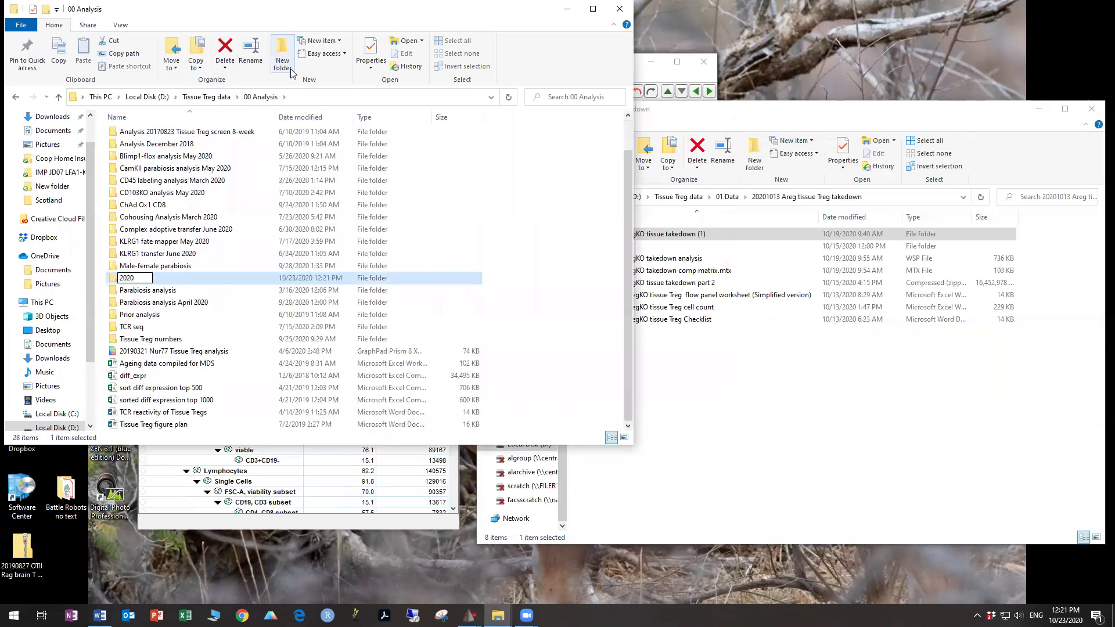
type("1013 Areg ")
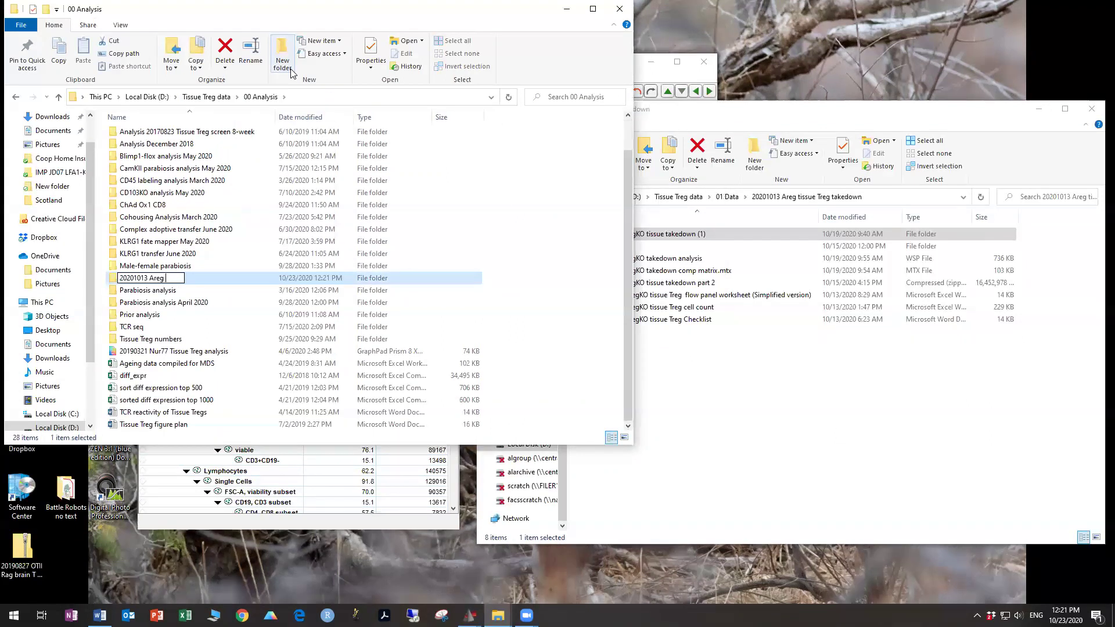
type("tissue Treg takedown")
key("Return")
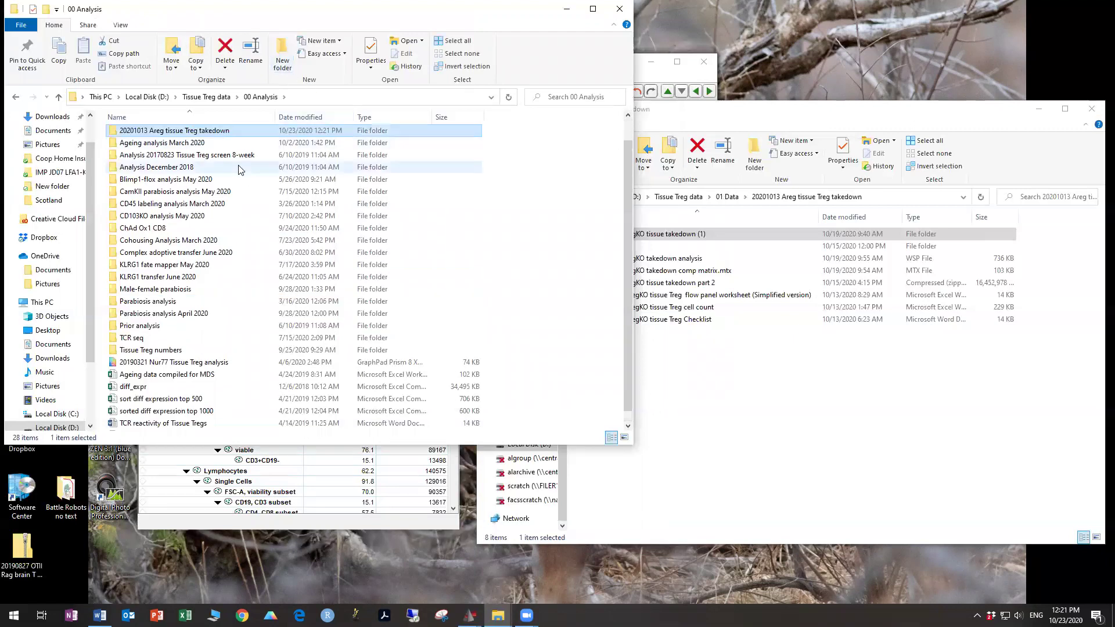
Create a folder named Data inside the new 20201013 Areg tissue Treg takedown analysis folder
key("Return")
left_click(282, 60)
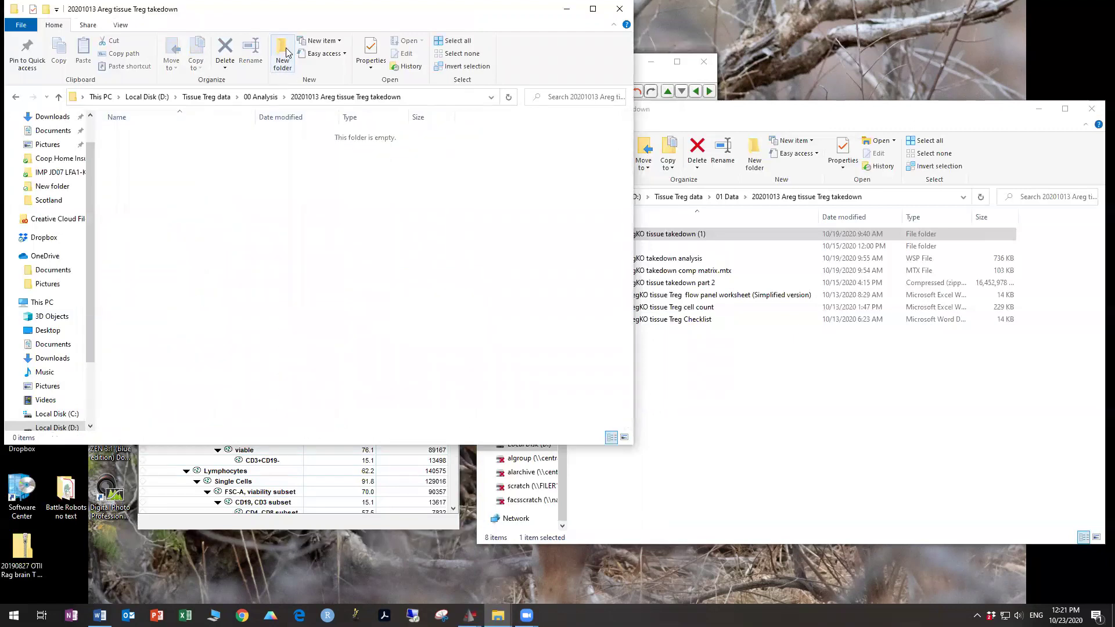
type("Data")
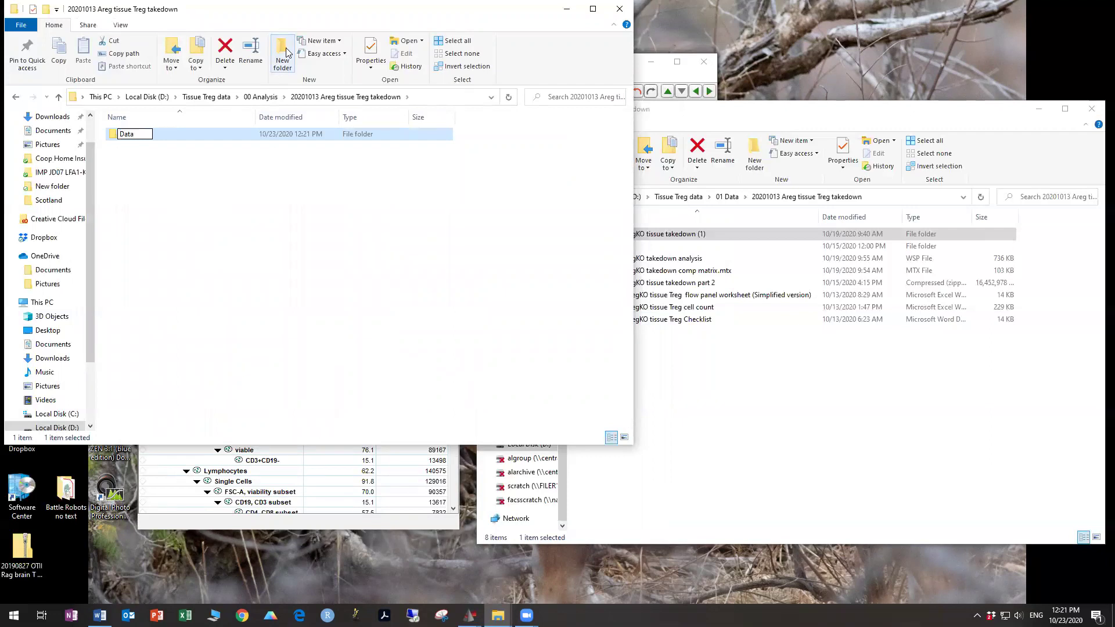
key("Return")
Create a folder named CD3 T cells inside the Data folder
key("Return")
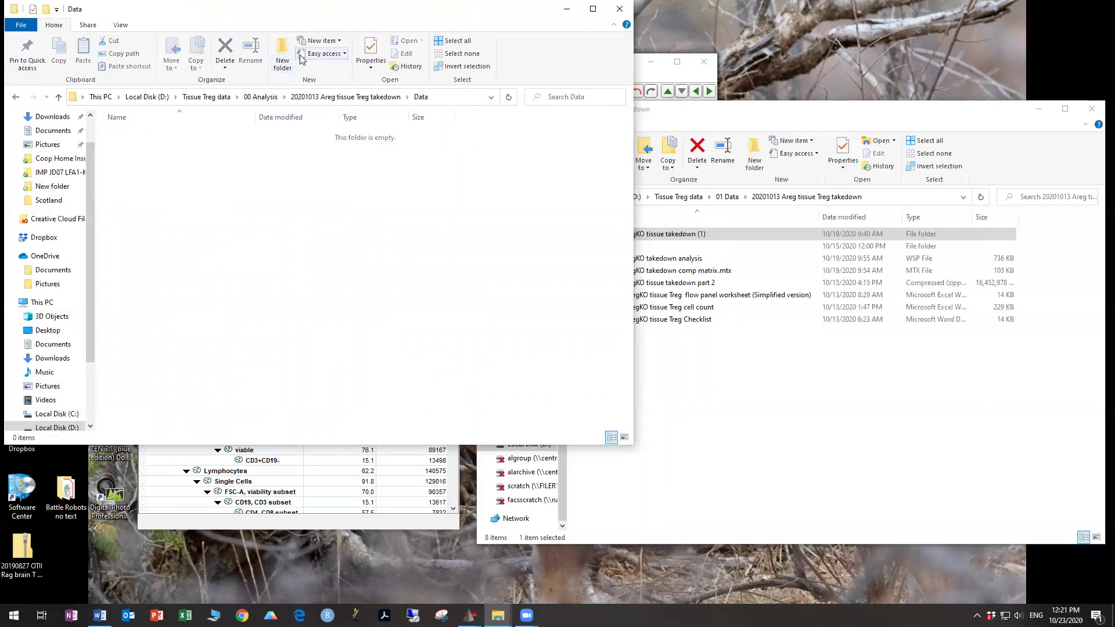
left_click(285, 66)
type("CD3 T cells")
key("Return")
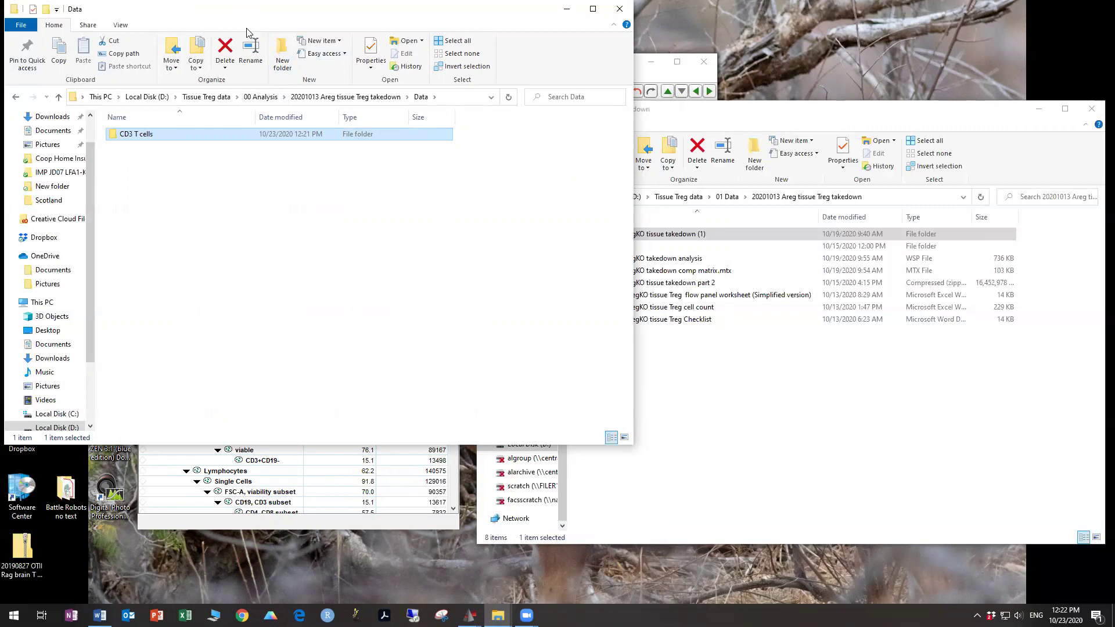
Move the Data folder window clear of the workspace and collapse the viable population of Blood_WT_ALFT22.1e_001.fcs in FlowJo
left_click_drag(246, 12, 568, 137)
left_click(219, 341)
scroll(219, 342, "down", 1)
scroll(218, 342, "up", 4)
left_click(216, 335)
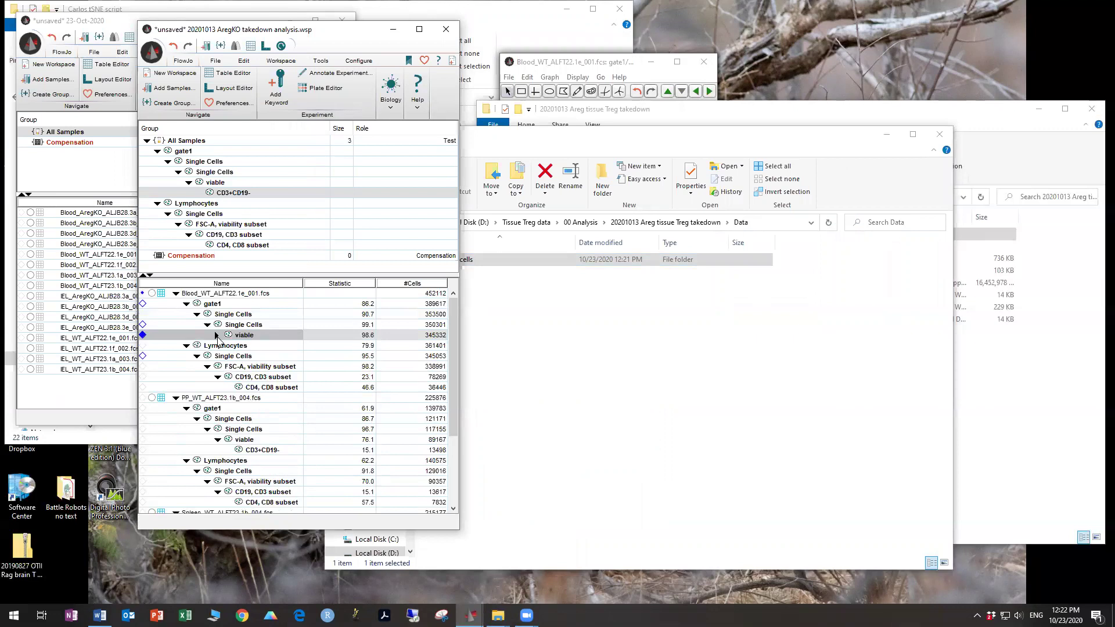
scroll(218, 339, "down", 4)
scroll(218, 342, "up", 4)
Add all FCS files from the Unmixed > Blood folder of 20201013 AregKO tissue takedown (1) to the All Samples group
left_click(988, 387)
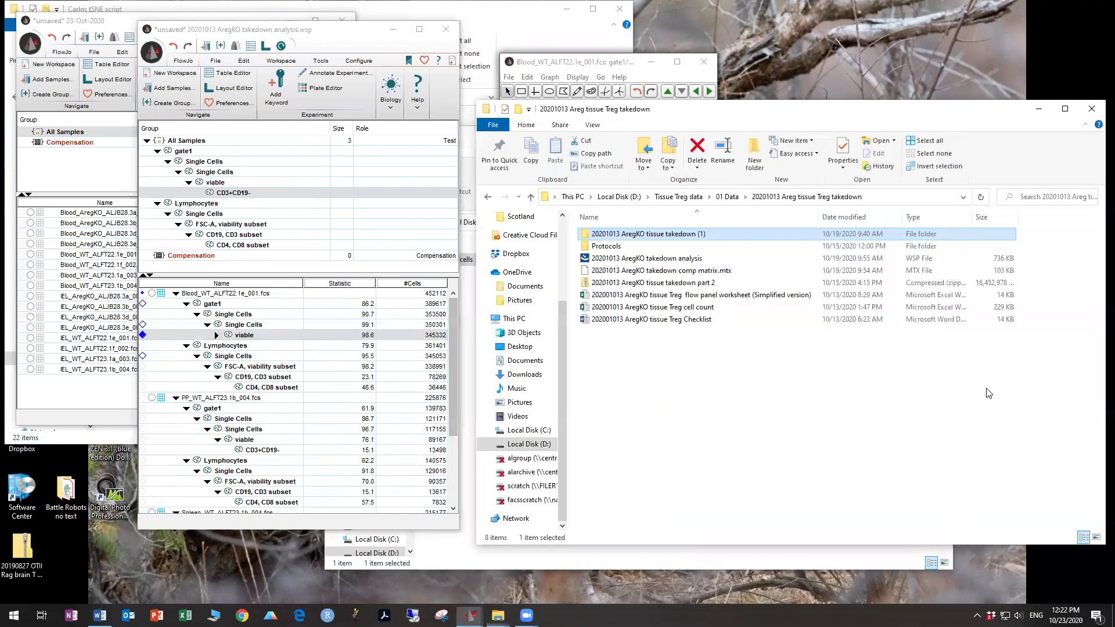
double_click(645, 234)
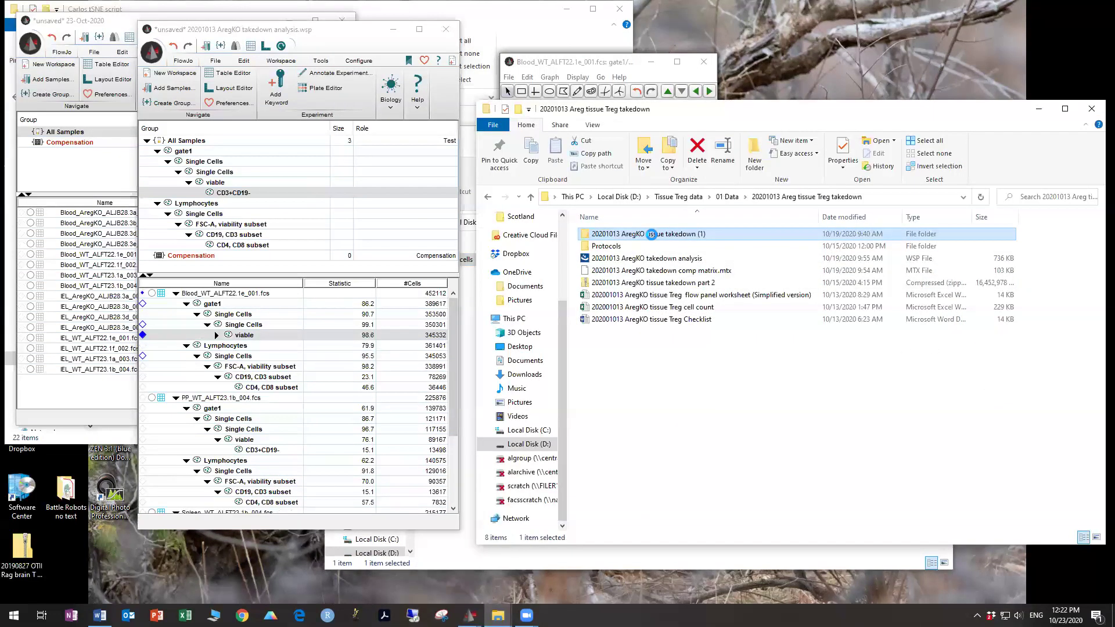
double_click(640, 247)
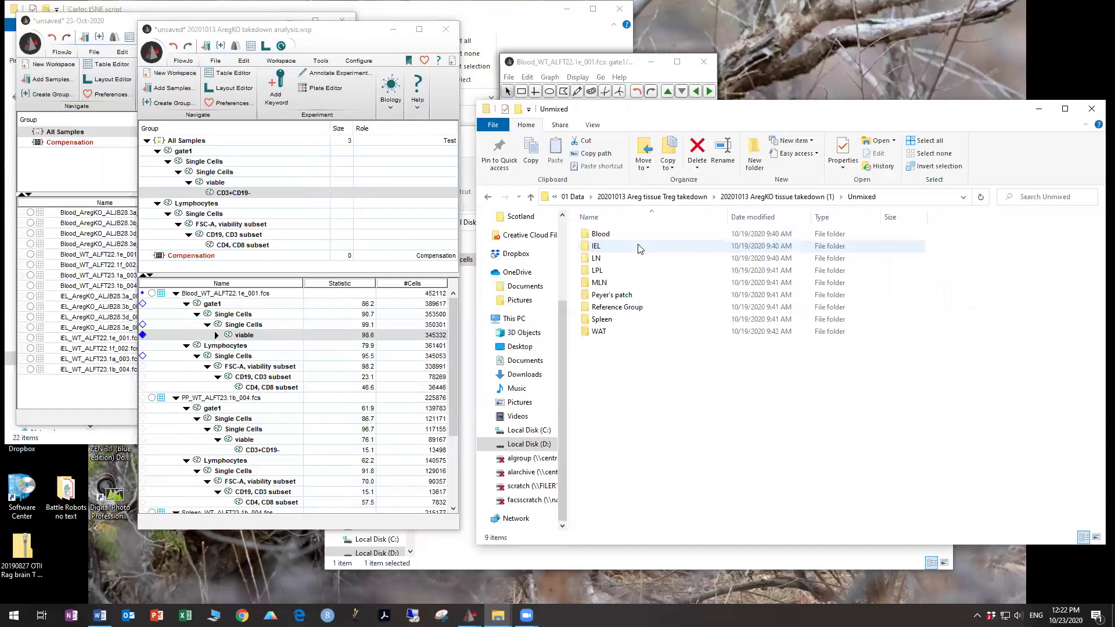
double_click(602, 234)
left_click_drag(622, 353, 230, 135)
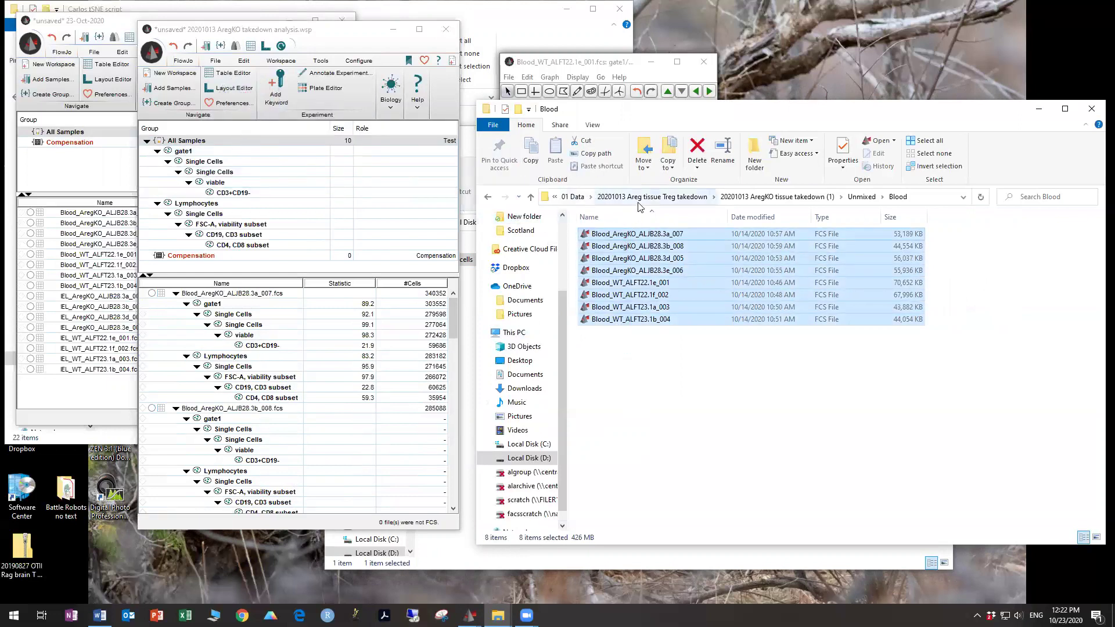
Add all FCS files from the Unmixed > Peyer's patch folder to the All Samples group
left_click(861, 197)
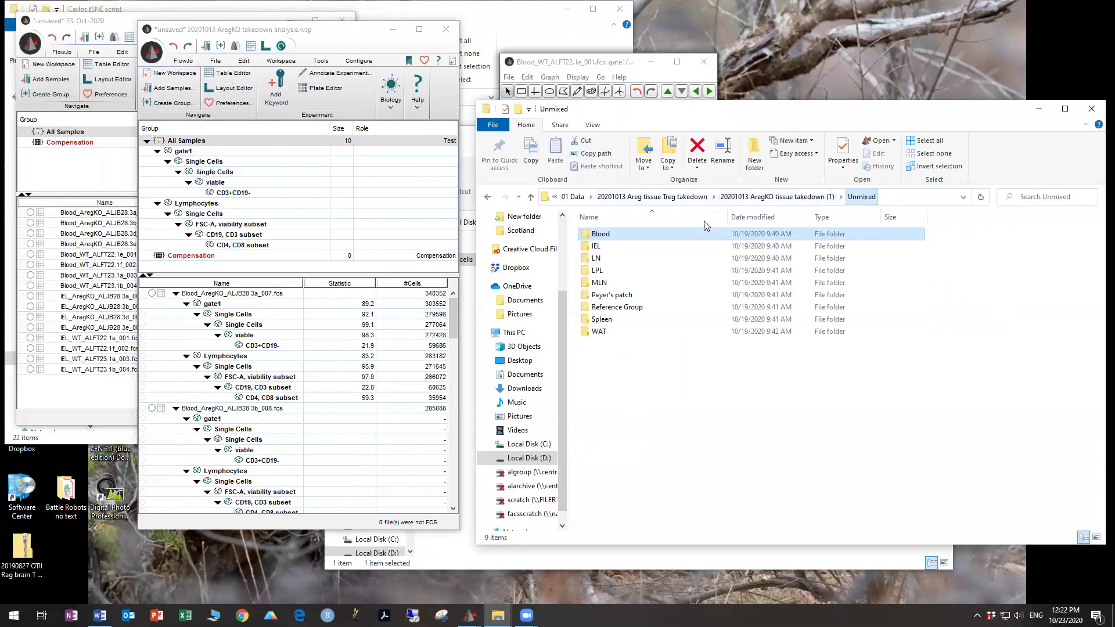
double_click(610, 295)
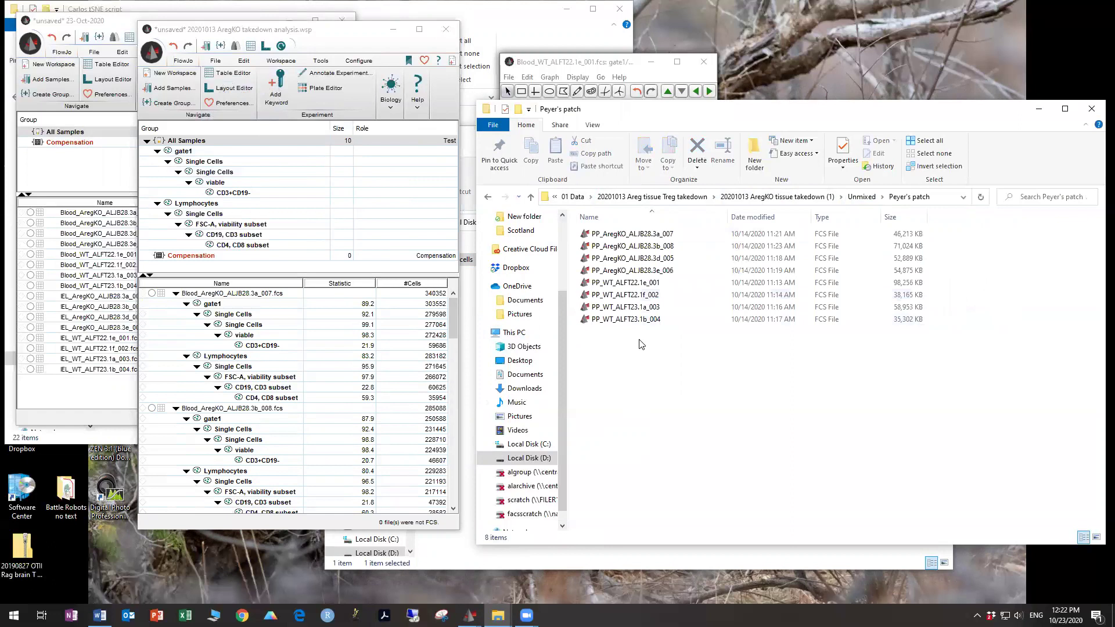
left_click_drag(650, 342, 220, 141)
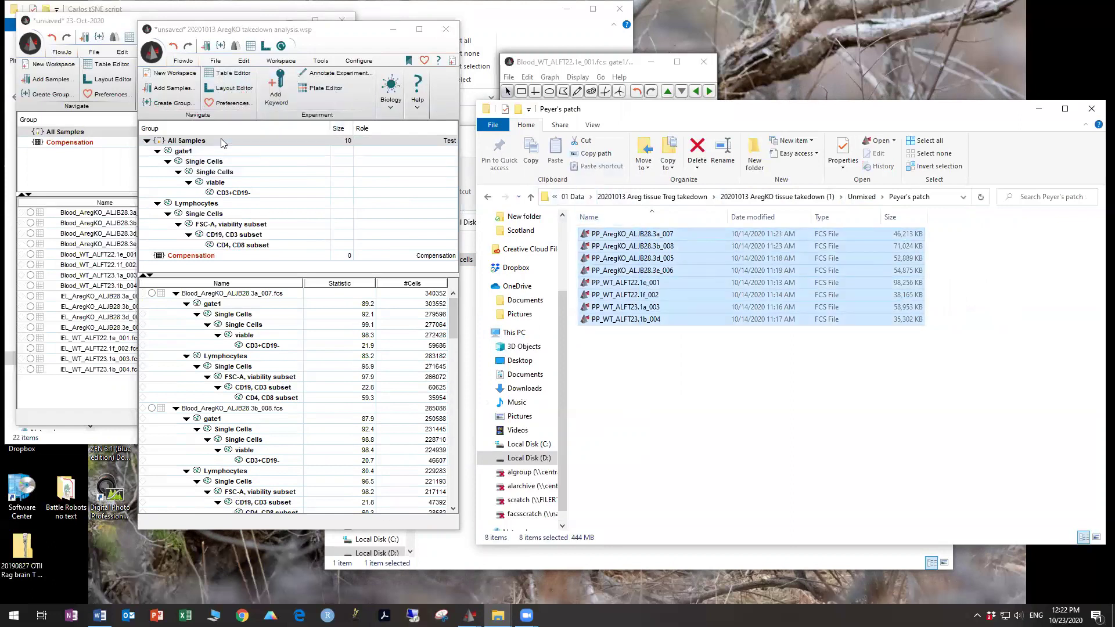
Add all FCS files from the Unmixed > Spleen folder to the All Samples group and put away that folder window
left_click(861, 197)
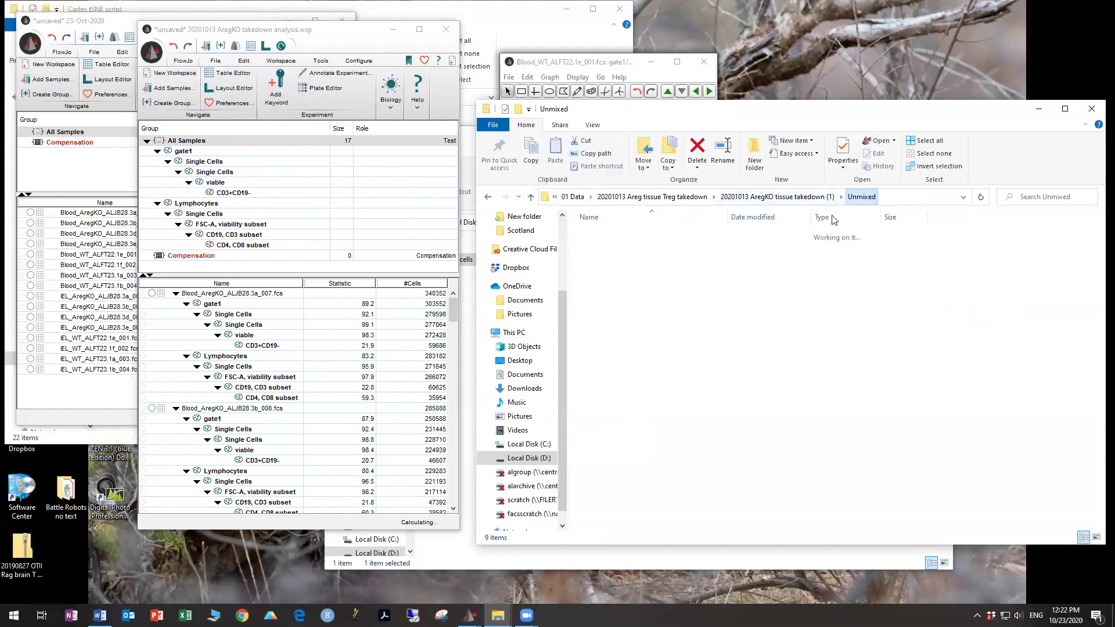
double_click(635, 318)
left_click_drag(651, 348, 299, 144)
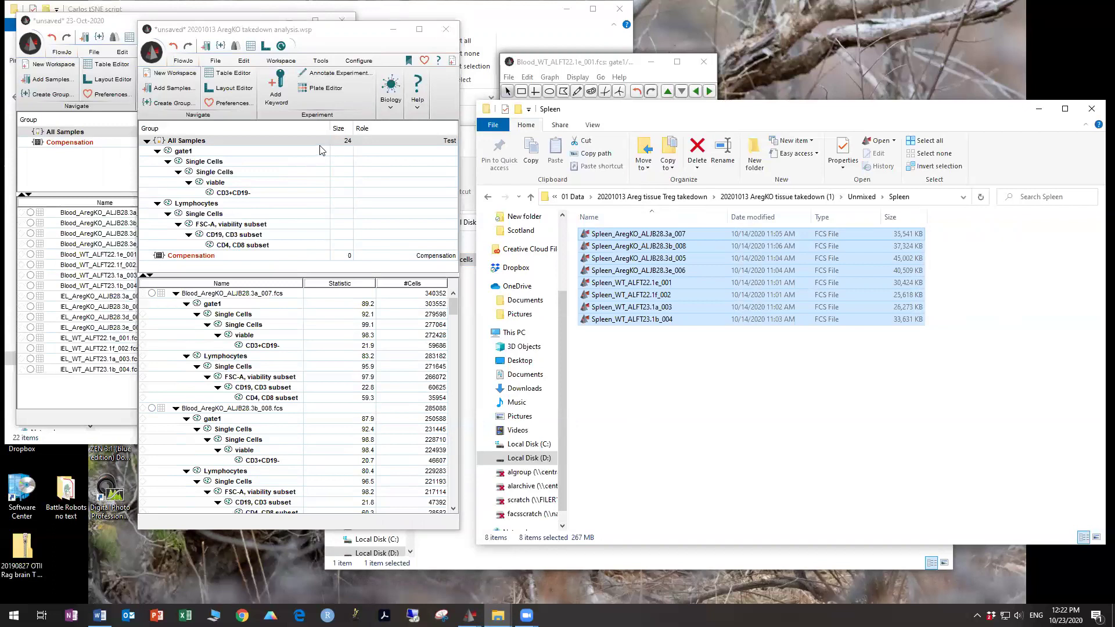
left_click(1049, 115)
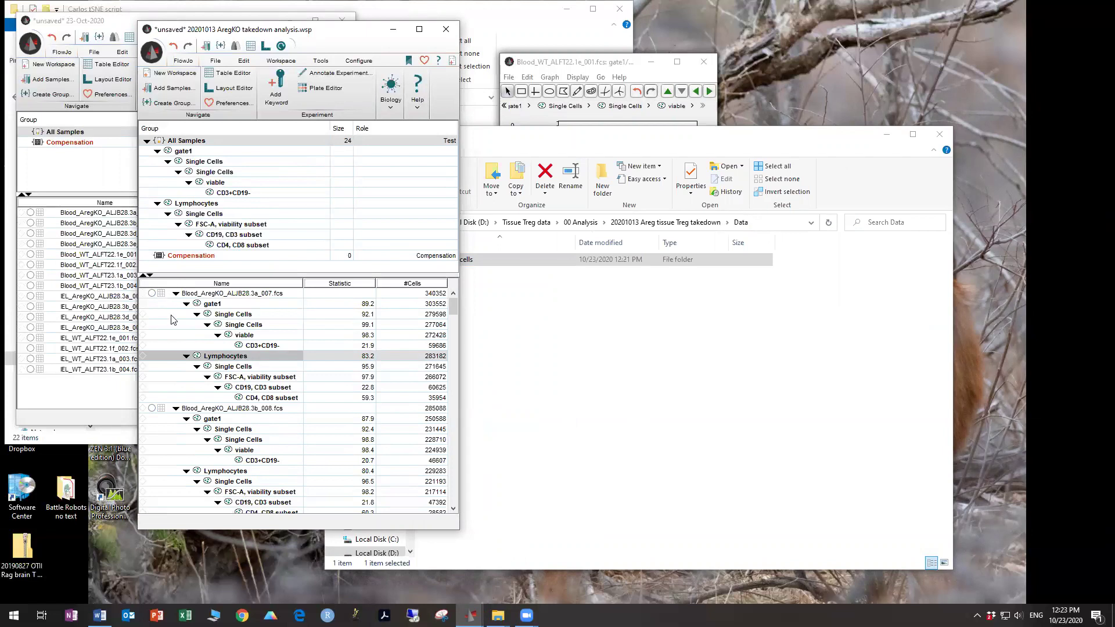
Check which samples in the workspace have a compensation matrix applied and open the compensation matrix editor
scroll(173, 319, "down", 14)
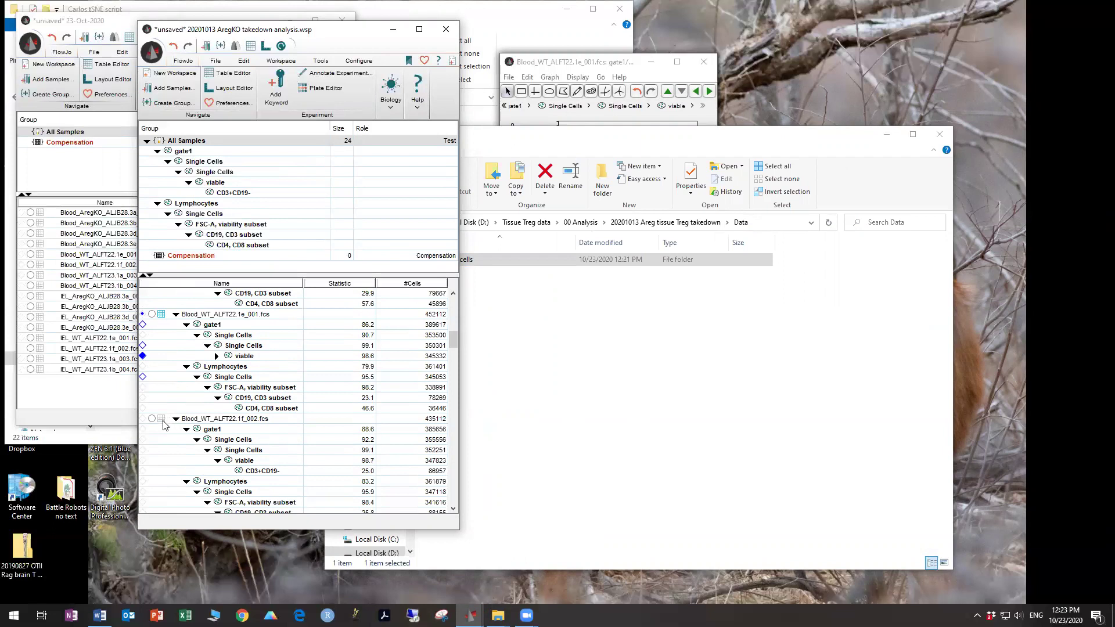
mouse_move(163, 425)
scroll(211, 351, "up", 1)
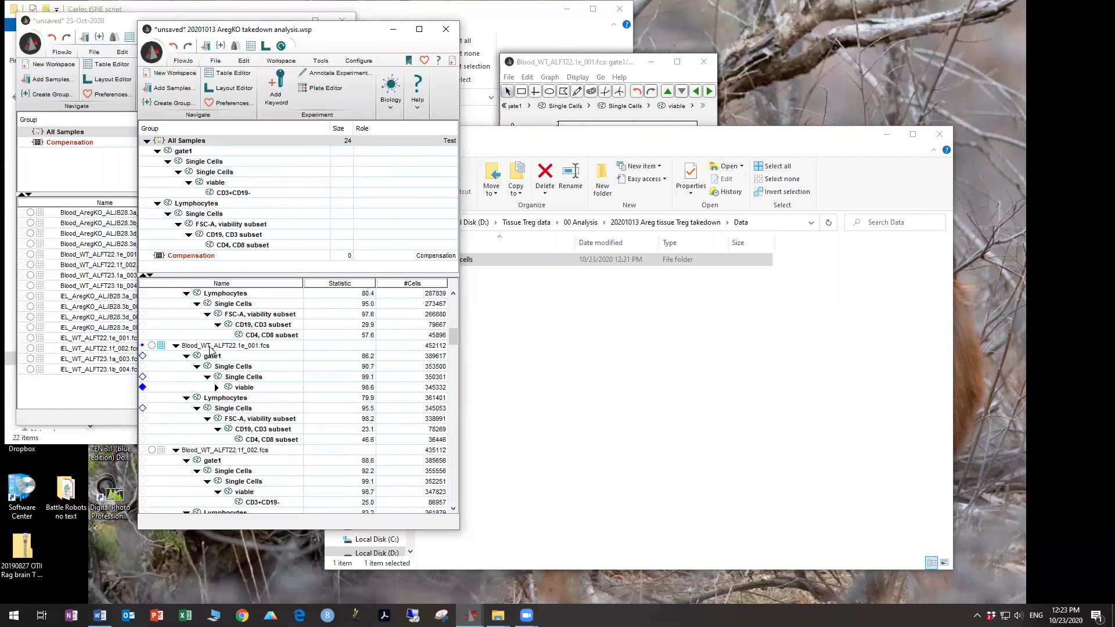
scroll(212, 350, "up", 1)
scroll(209, 351, "up", 7)
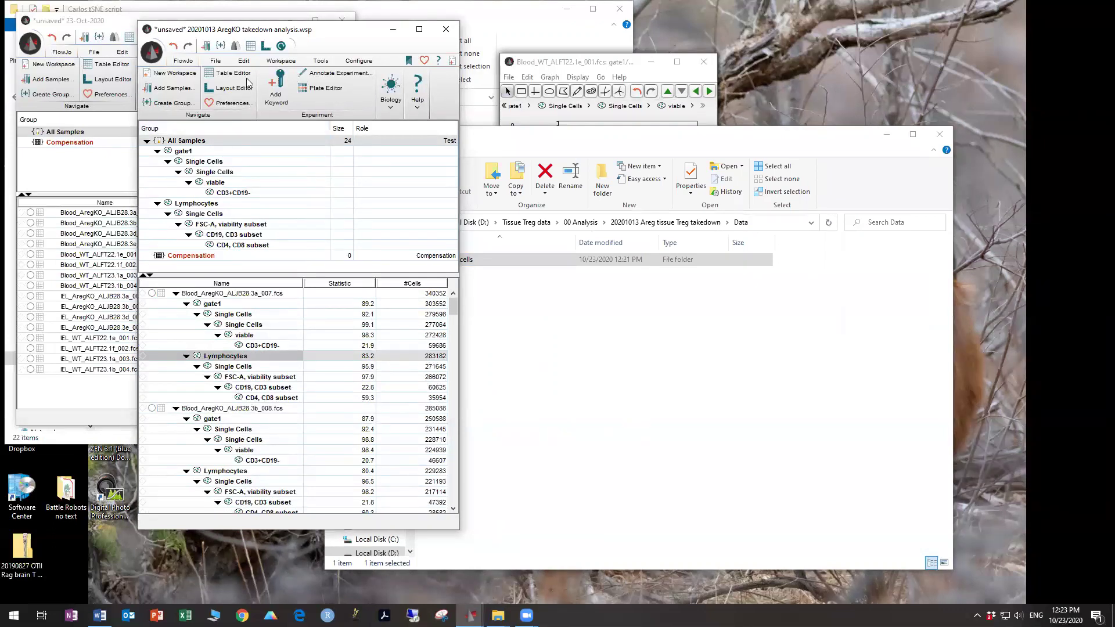
left_click(316, 61)
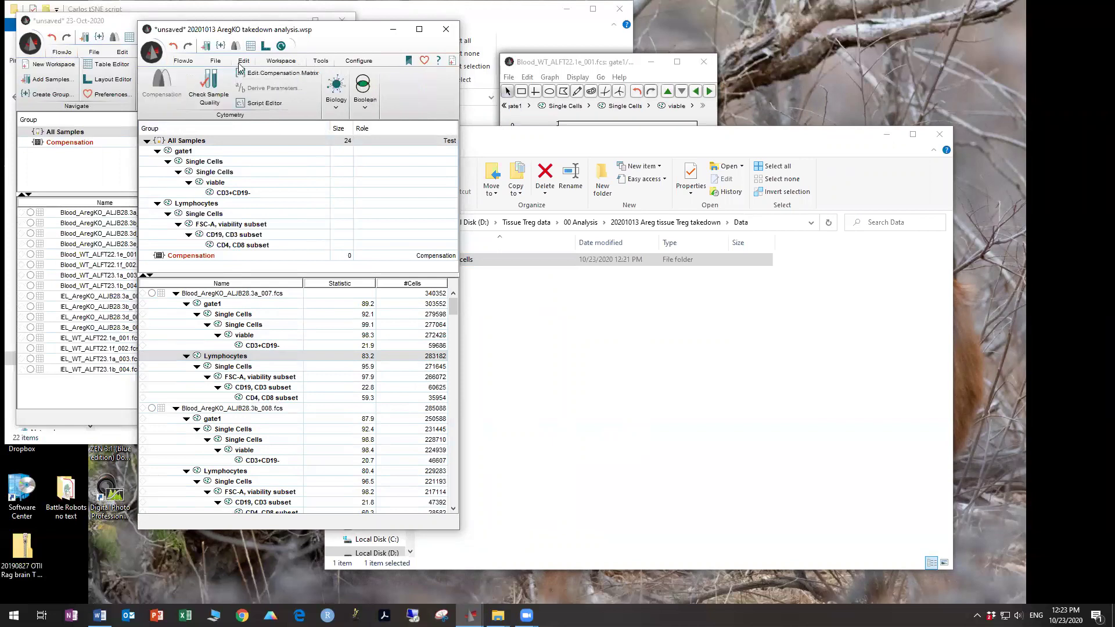
left_click(272, 74)
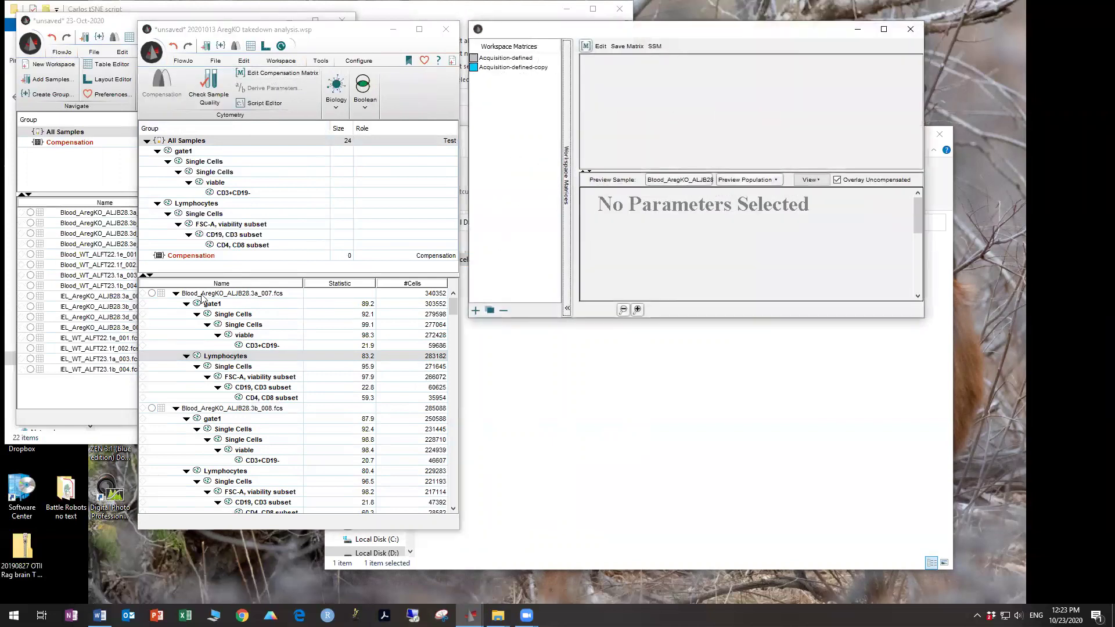
Apply the Acquisition-defined-copy compensation matrix to the All Samples group and close the matrix editor
scroll(206, 401, "down", 6)
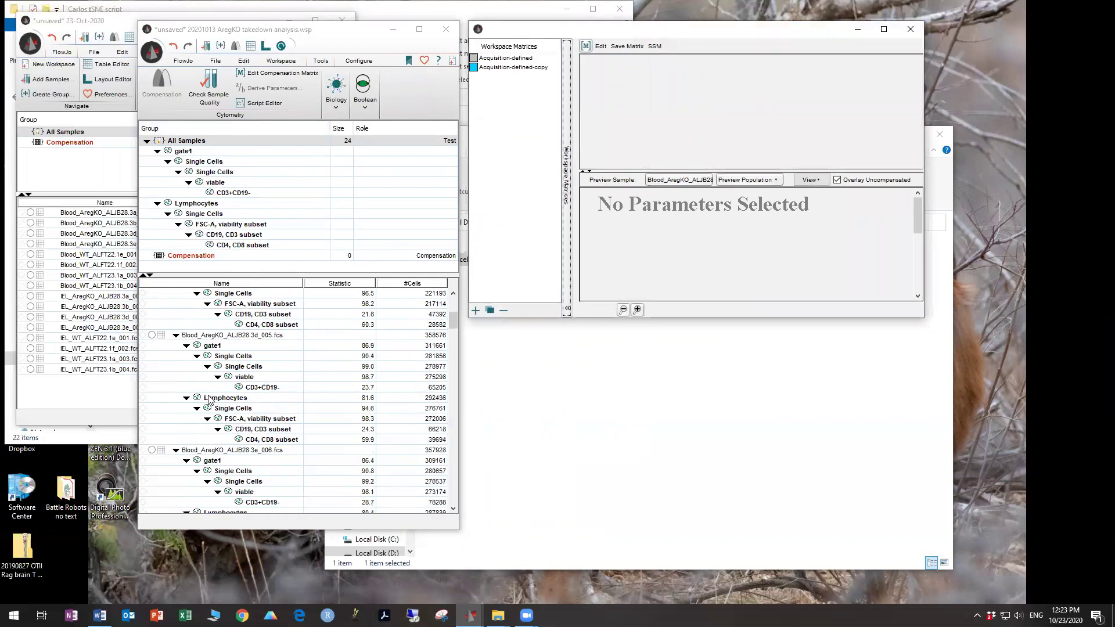
scroll(210, 399, "up", 4)
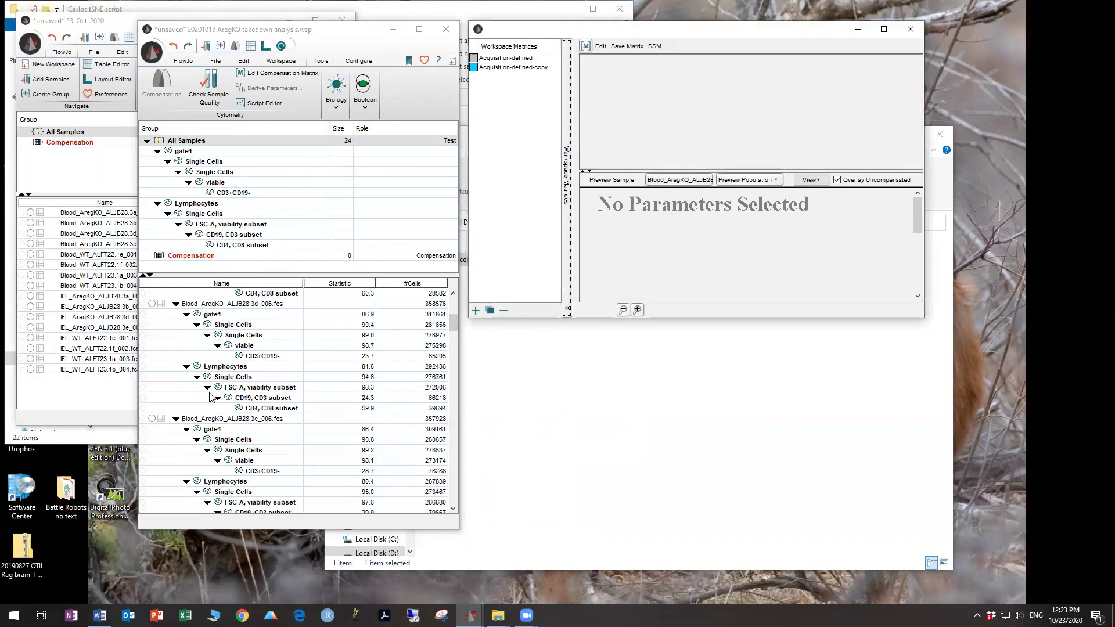
scroll(211, 394, "up", 2)
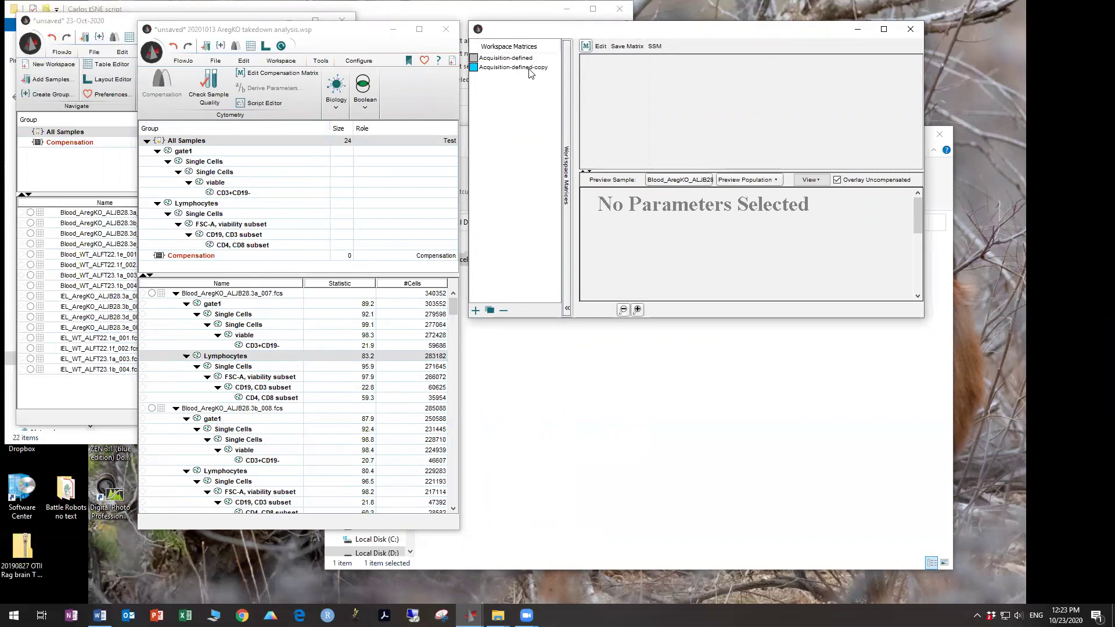
left_click(221, 61)
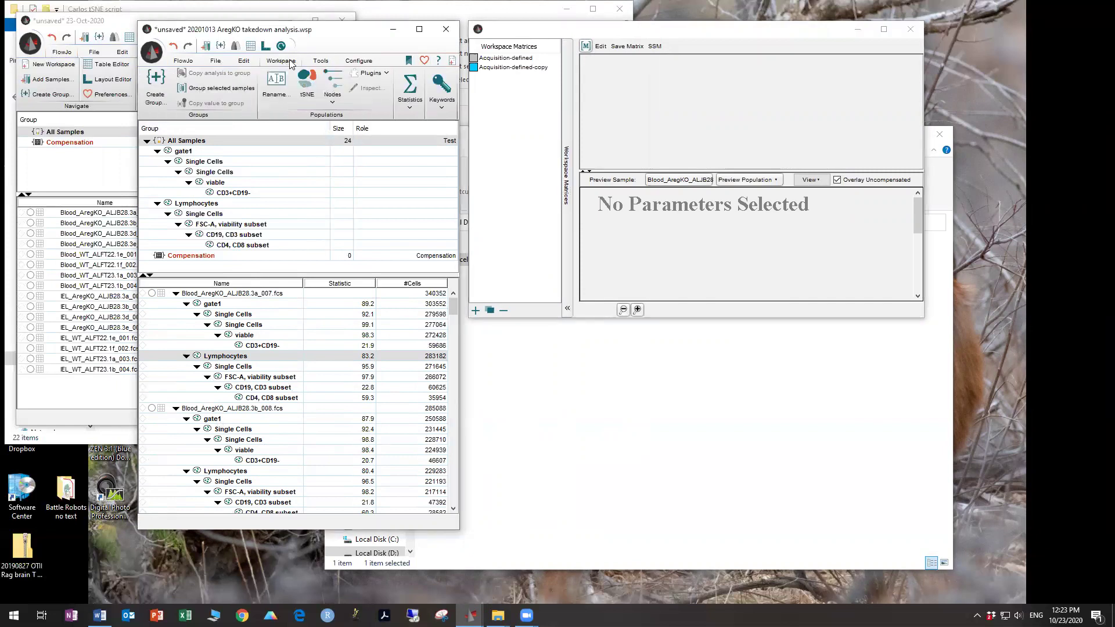
mouse_move(269, 66)
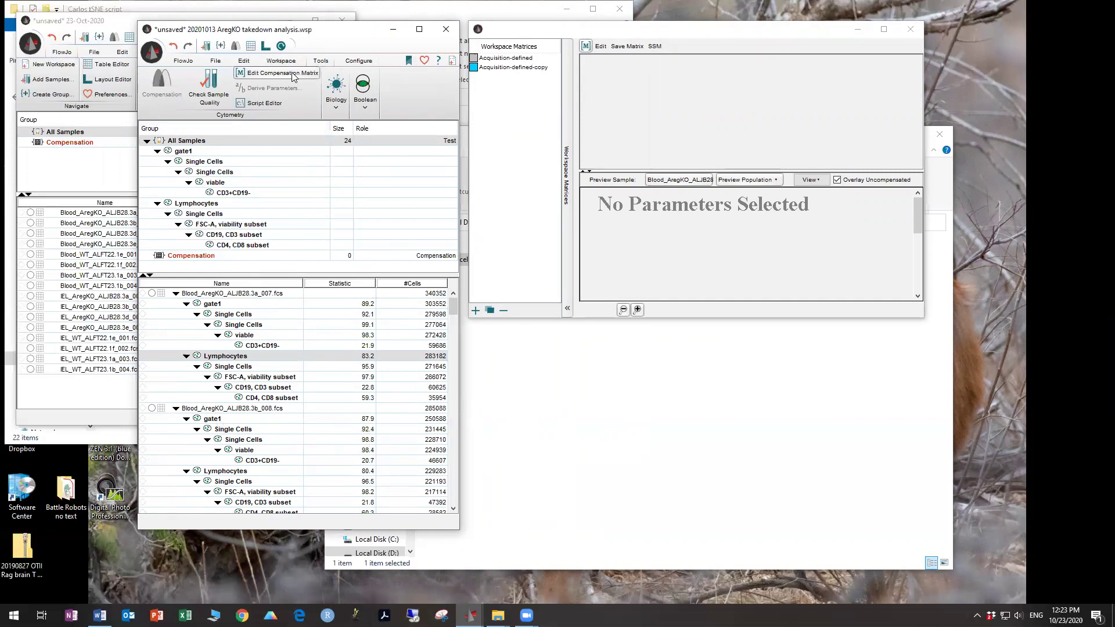
left_click(516, 68)
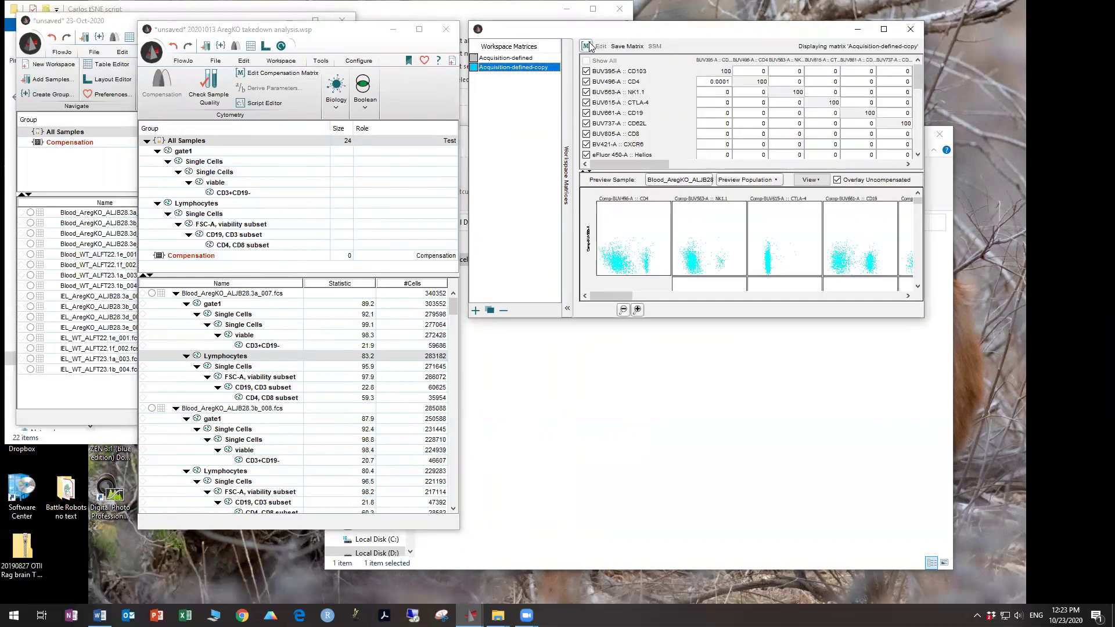
left_click(305, 139)
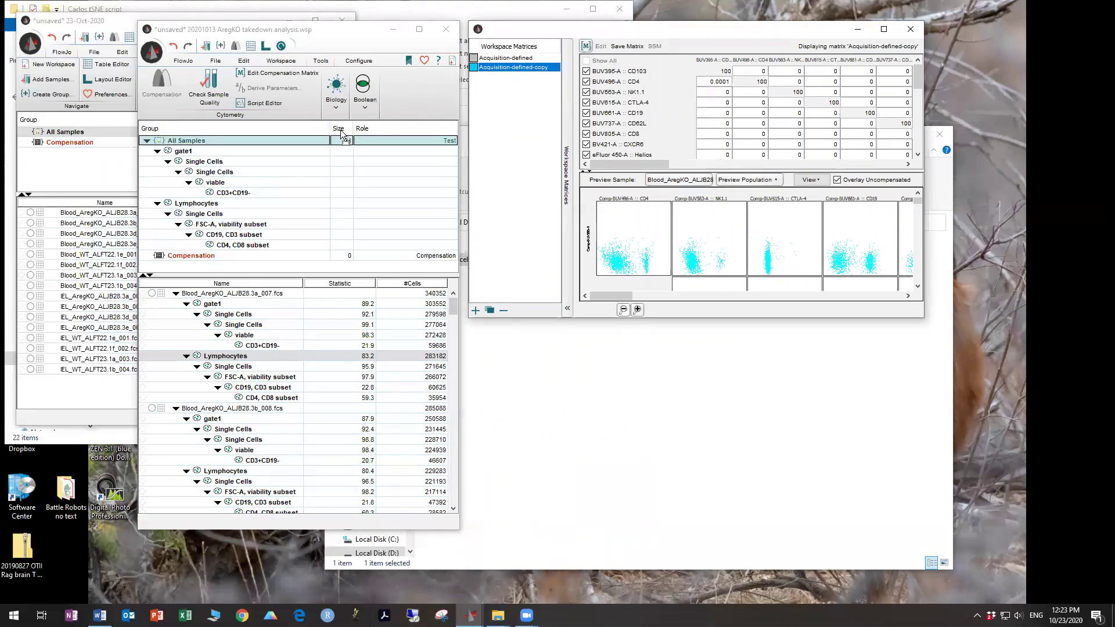
left_click_drag(306, 139, 306, 138)
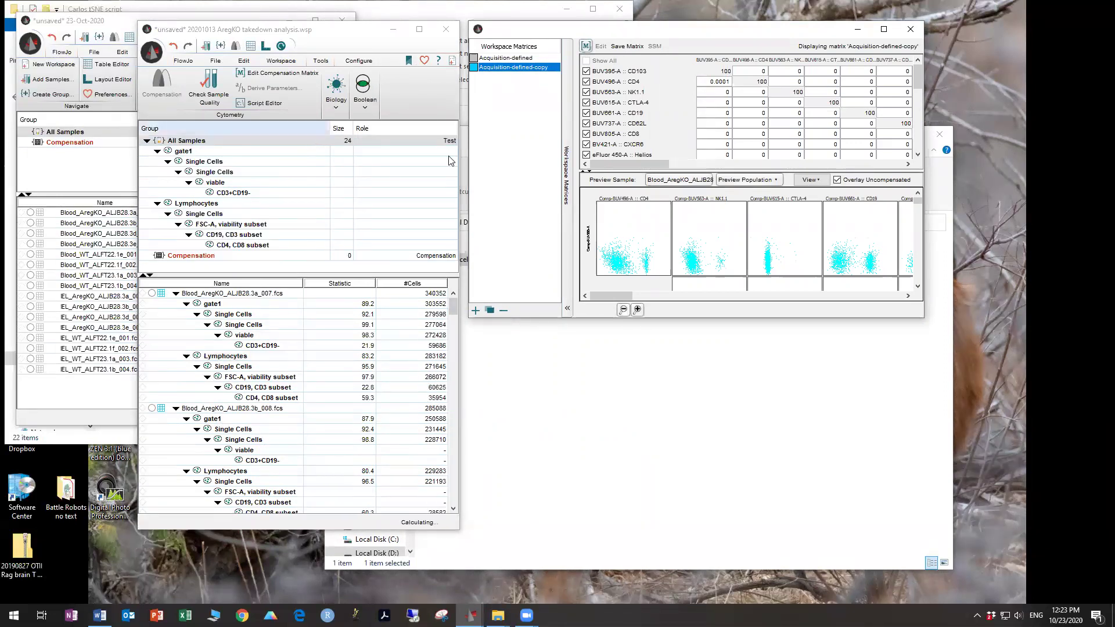
left_click(912, 29)
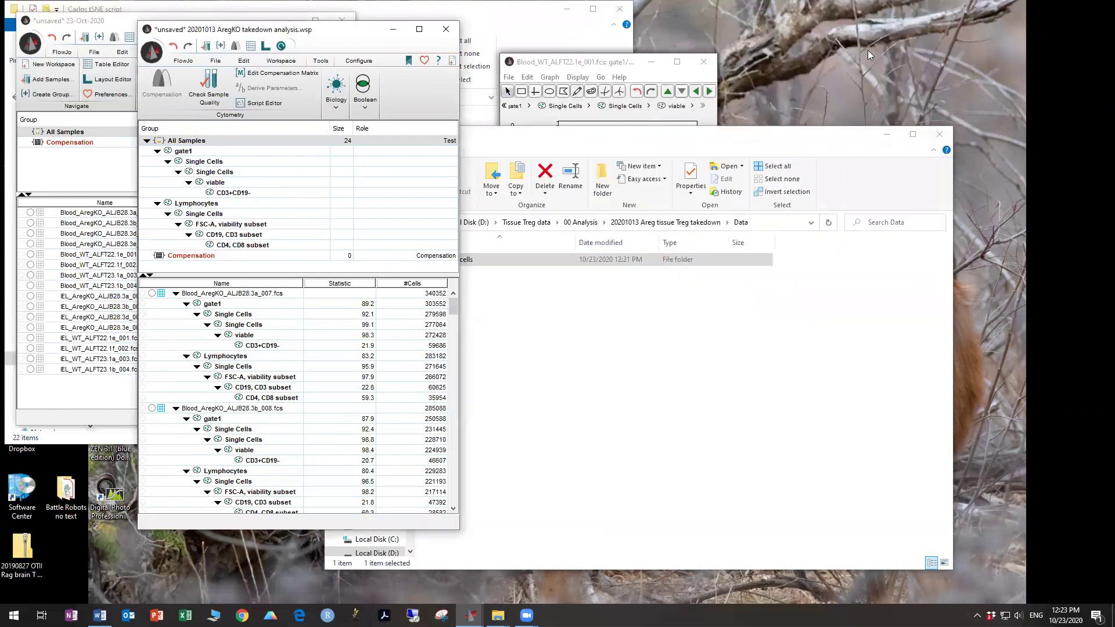
Arrange the Data folder window and the AregKO takedown workspace side by side
left_click(755, 137)
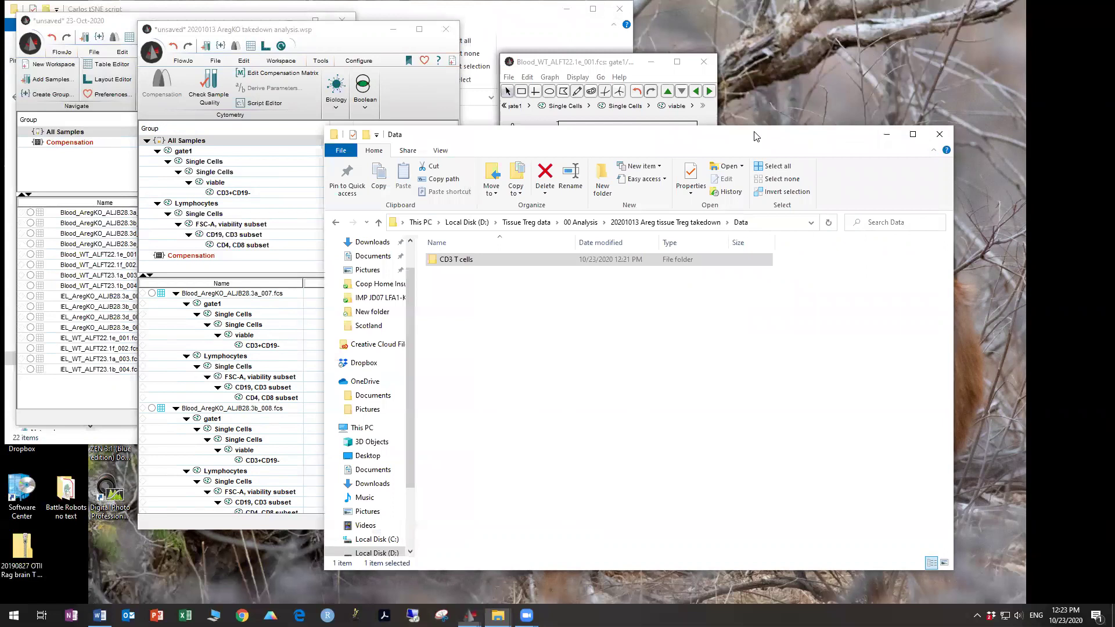
left_click_drag(754, 136, 803, 100)
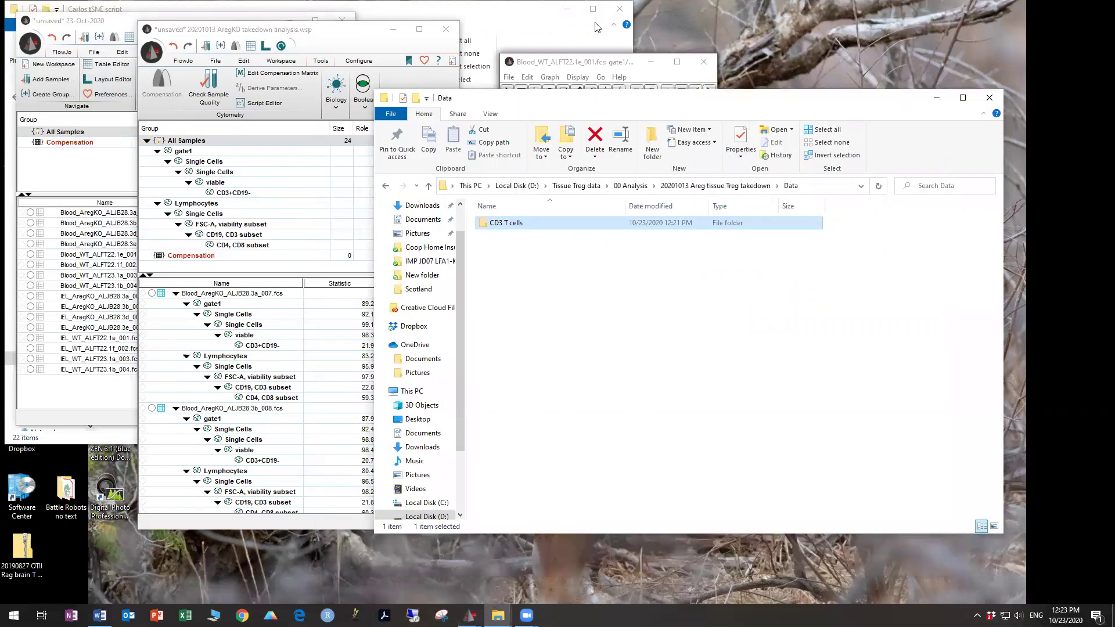
left_click(253, 111)
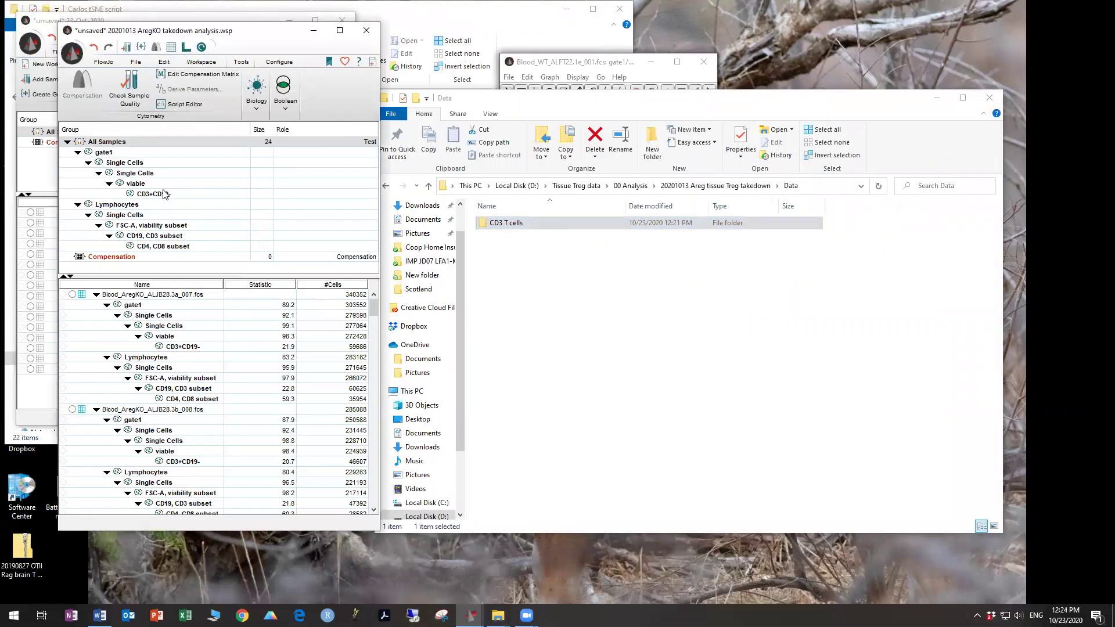
Open the group export settings for the viable population of All Samples in Export mode, clear of the sample list
left_click(160, 196)
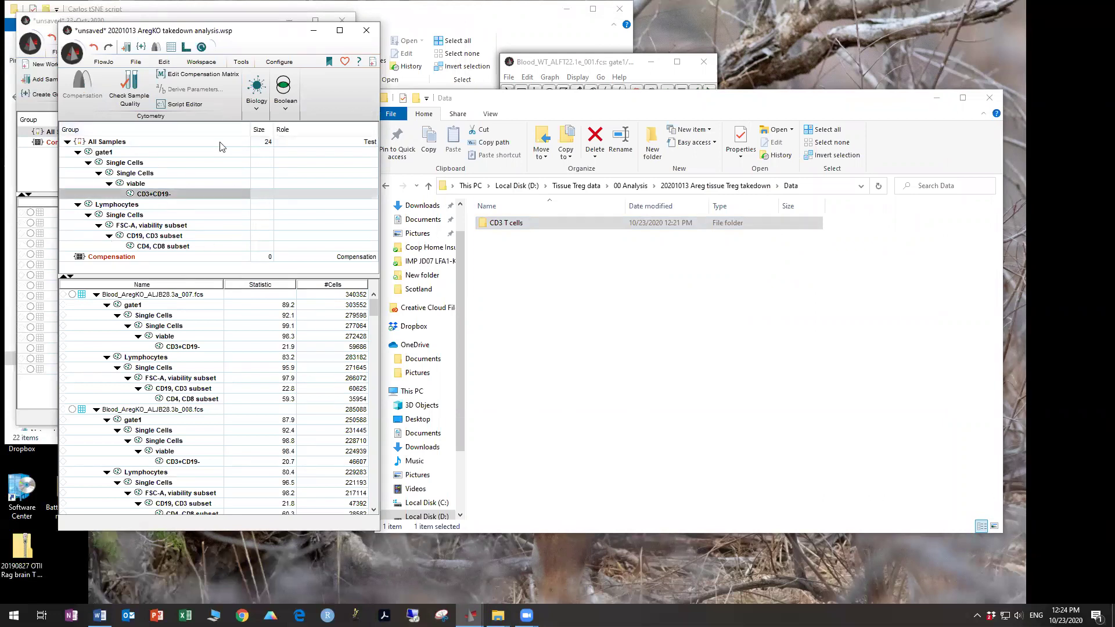
left_click(154, 184)
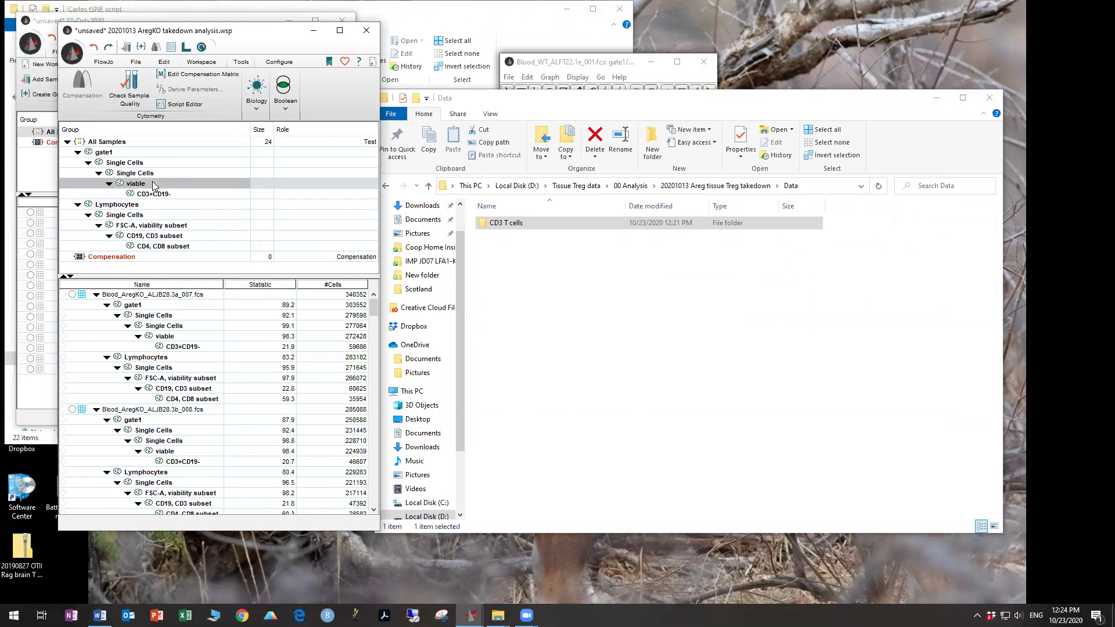
right_click(154, 185)
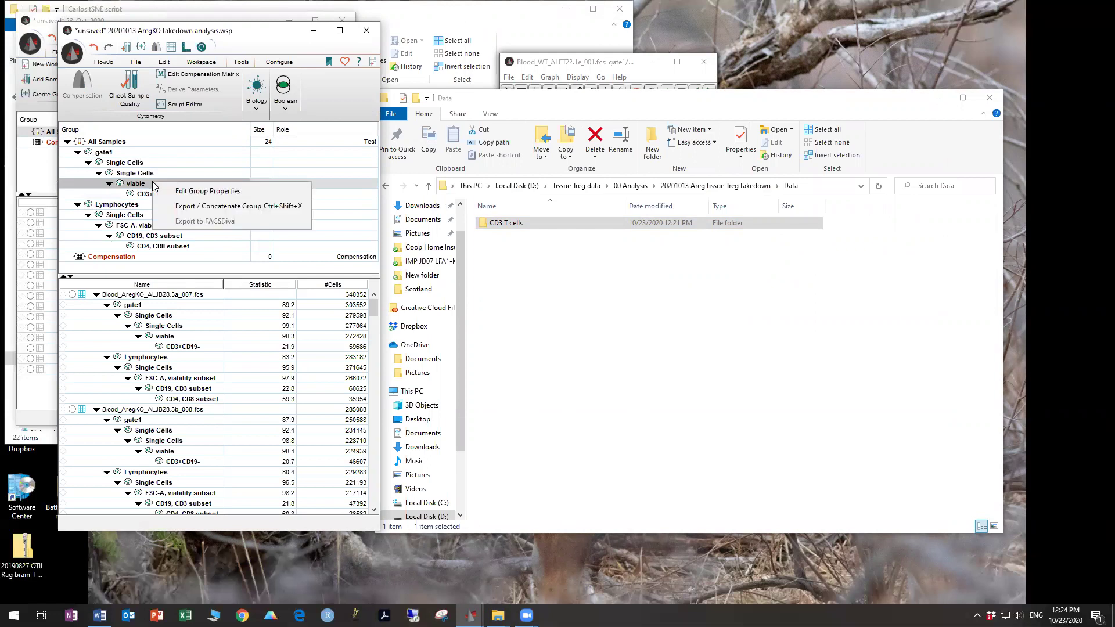
left_click(178, 206)
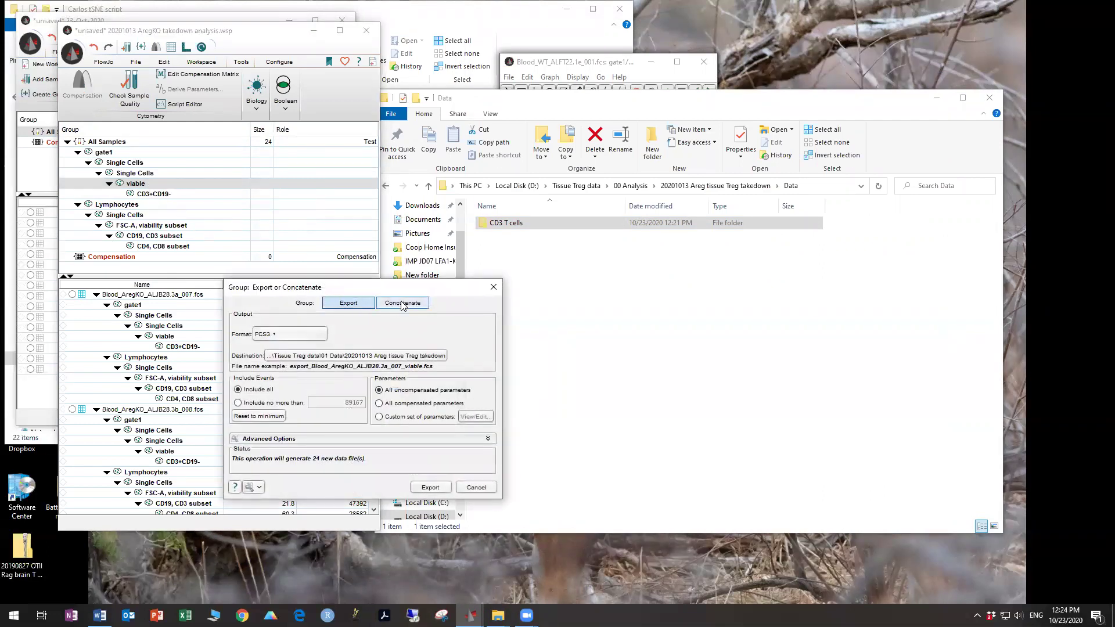
left_click(402, 302)
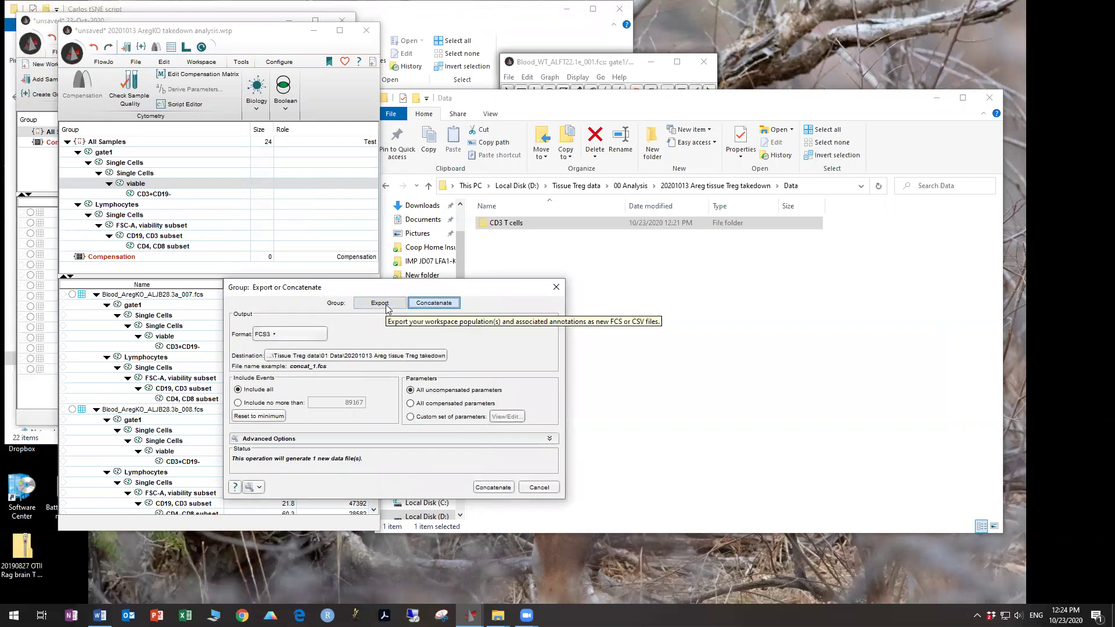
left_click(386, 304)
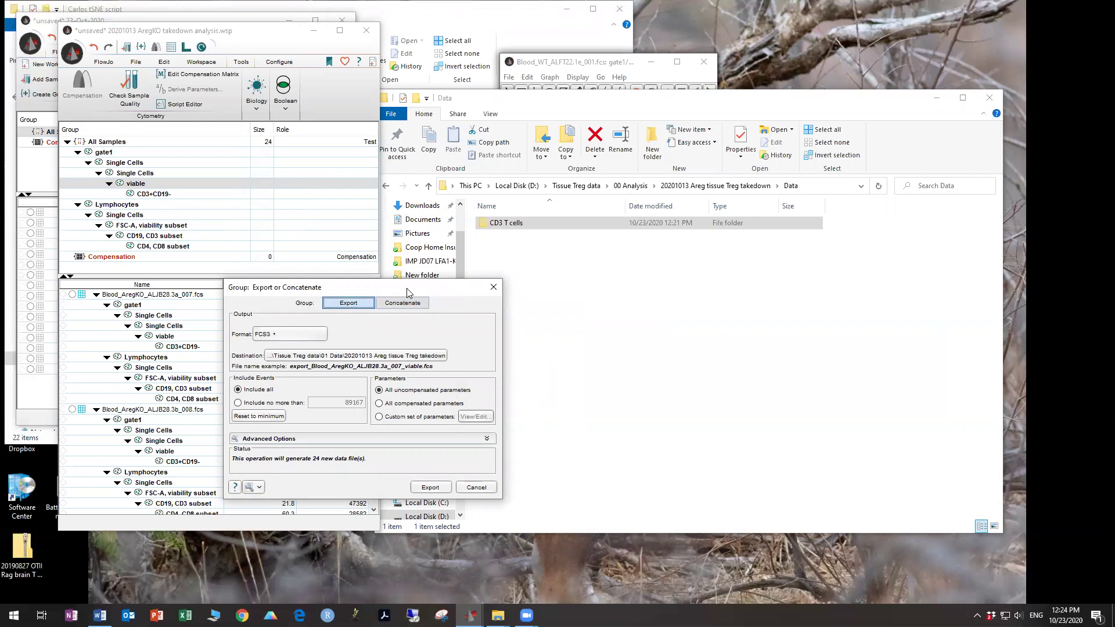
left_click_drag(407, 288, 466, 81)
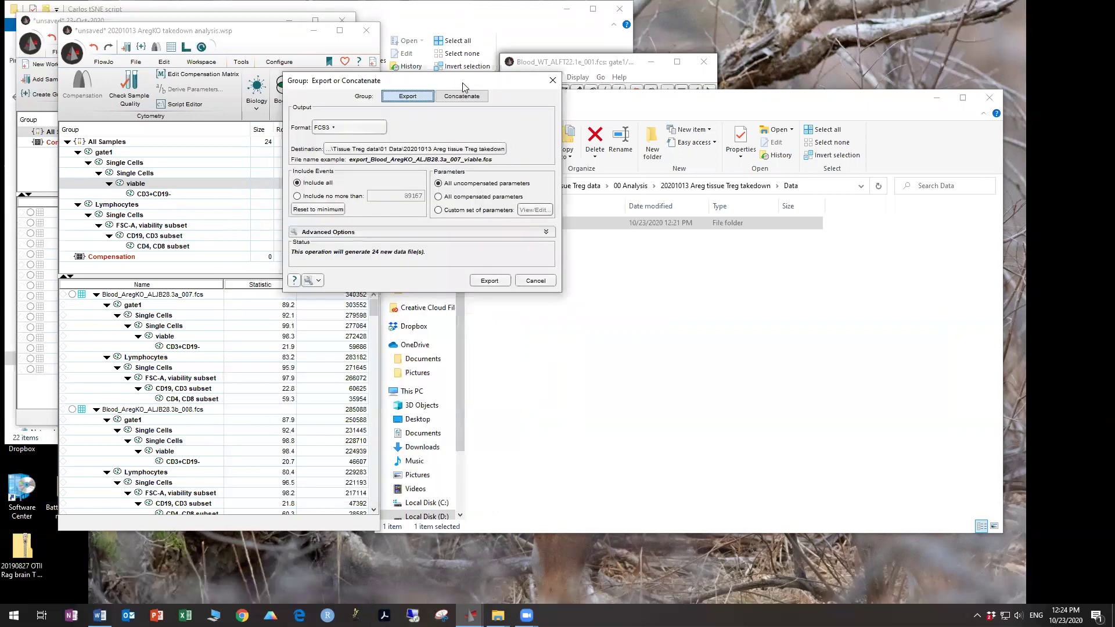
Set the export to include all compensated parameters and clear the file name prefix in the advanced options
left_click(450, 197)
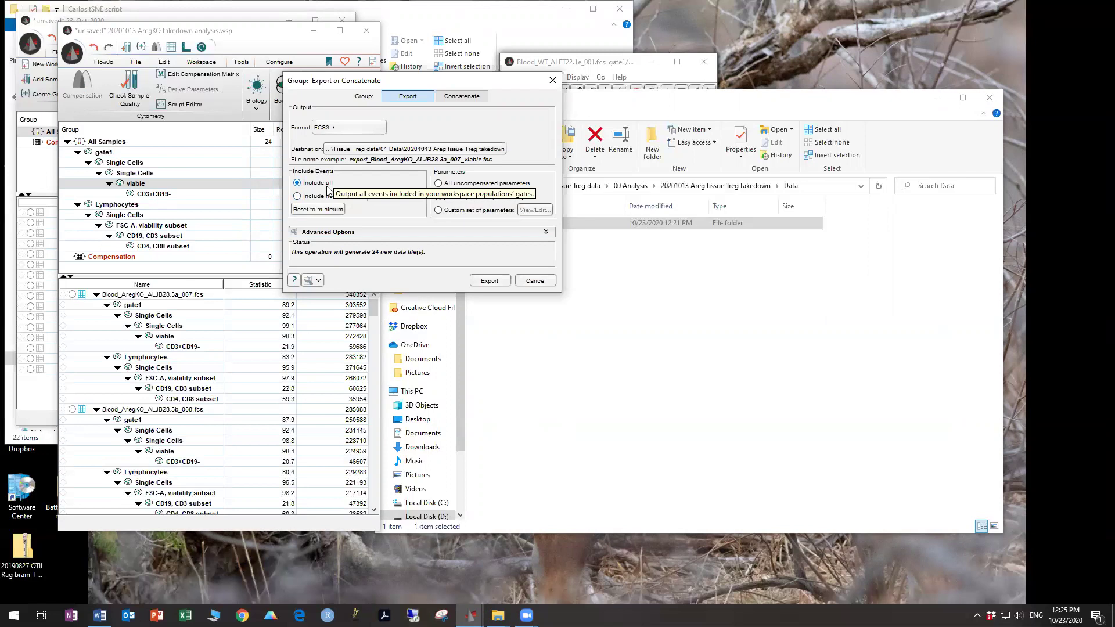
left_click(356, 237)
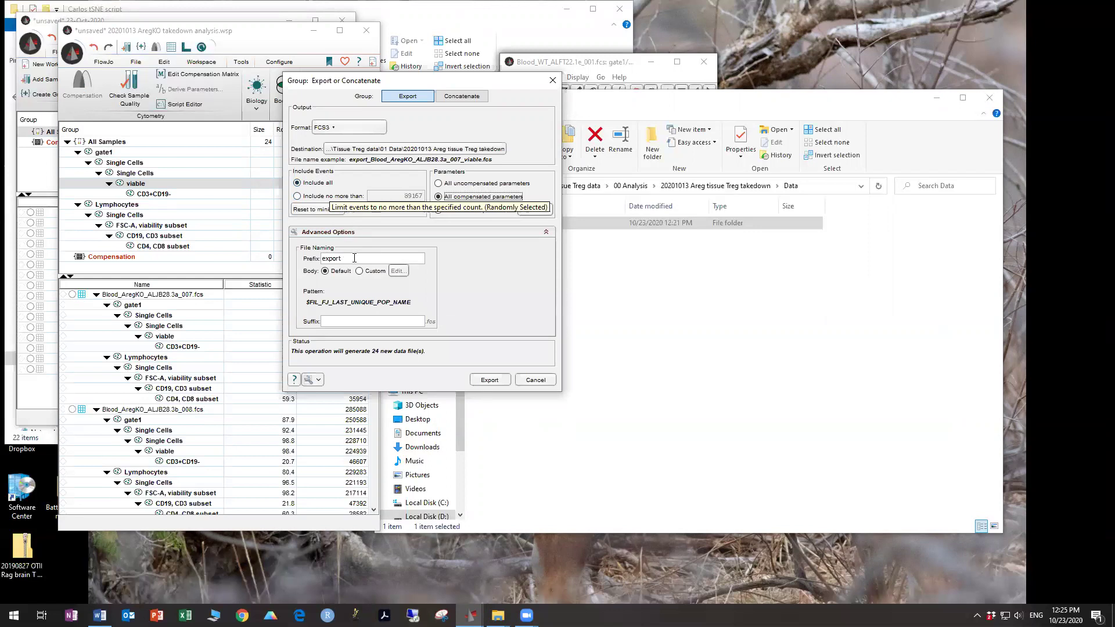
left_click_drag(355, 258, 313, 262)
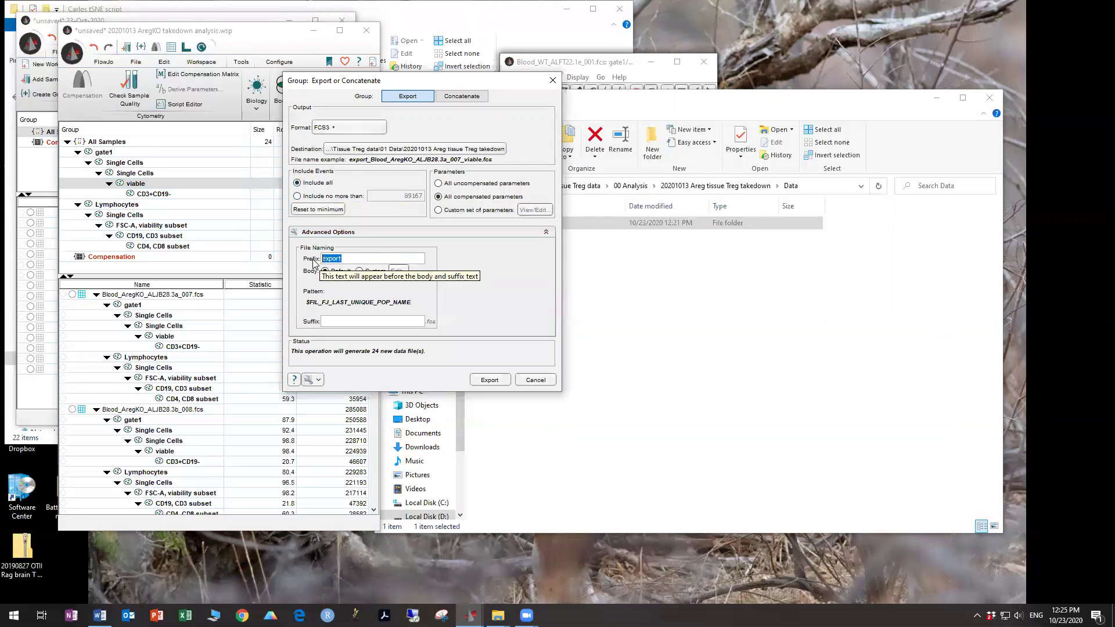
key("BackSpace")
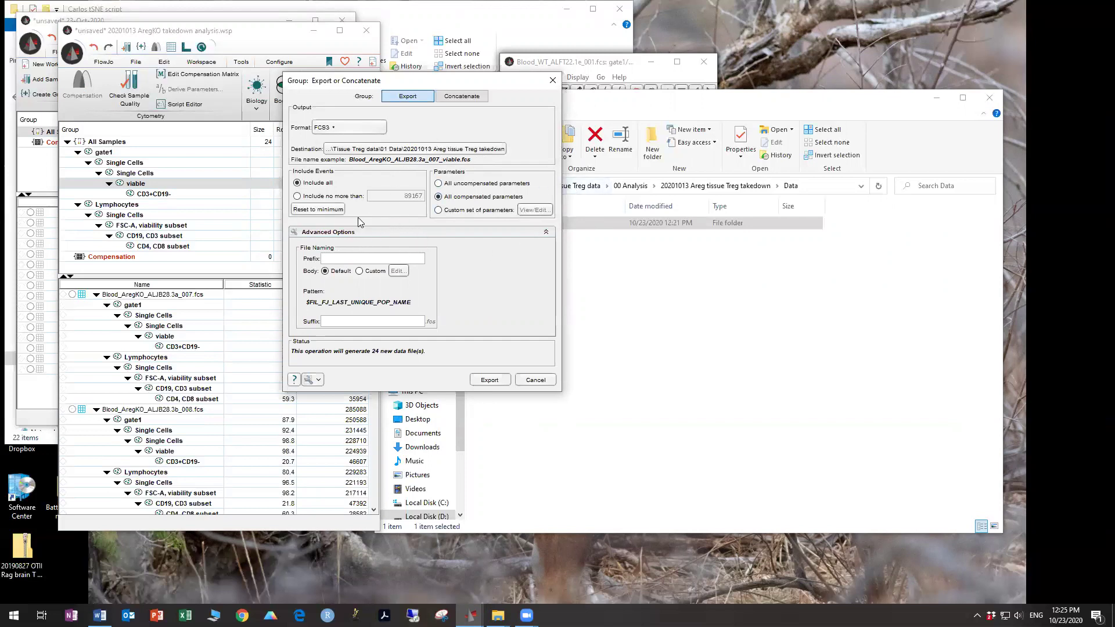
left_click(324, 257)
Browse the export destination to the Data folder of 20201013 Areg tissue Treg takedown within 00 Analysis of Tissue Treg data
left_click(410, 149)
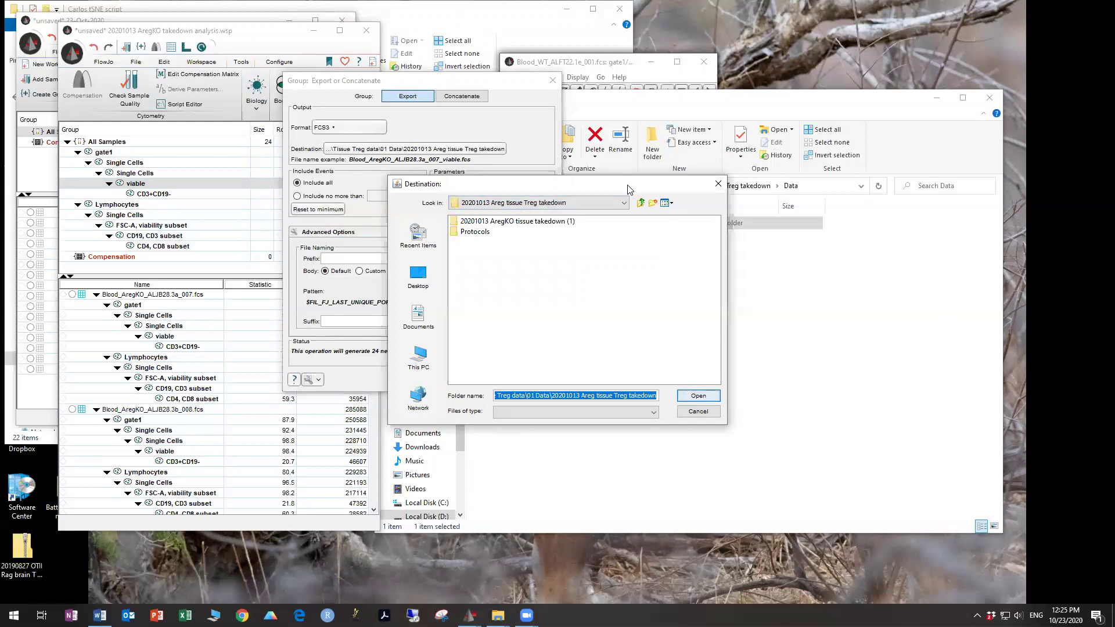
left_click_drag(628, 190, 659, 237)
left_click(655, 250)
scroll(625, 292, "up", 1)
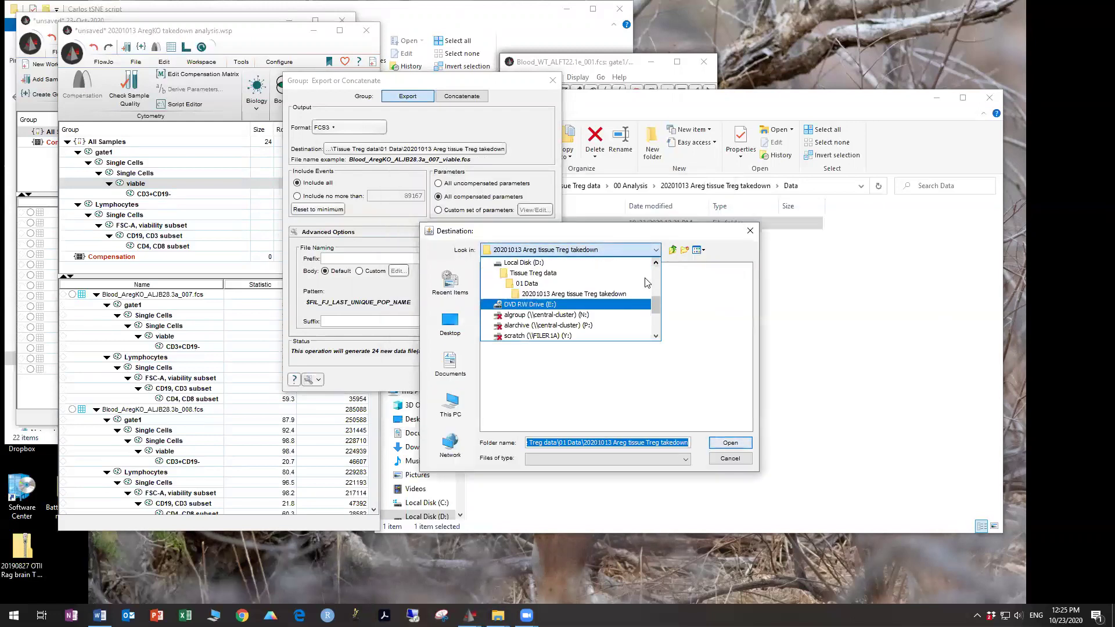
left_click(625, 273)
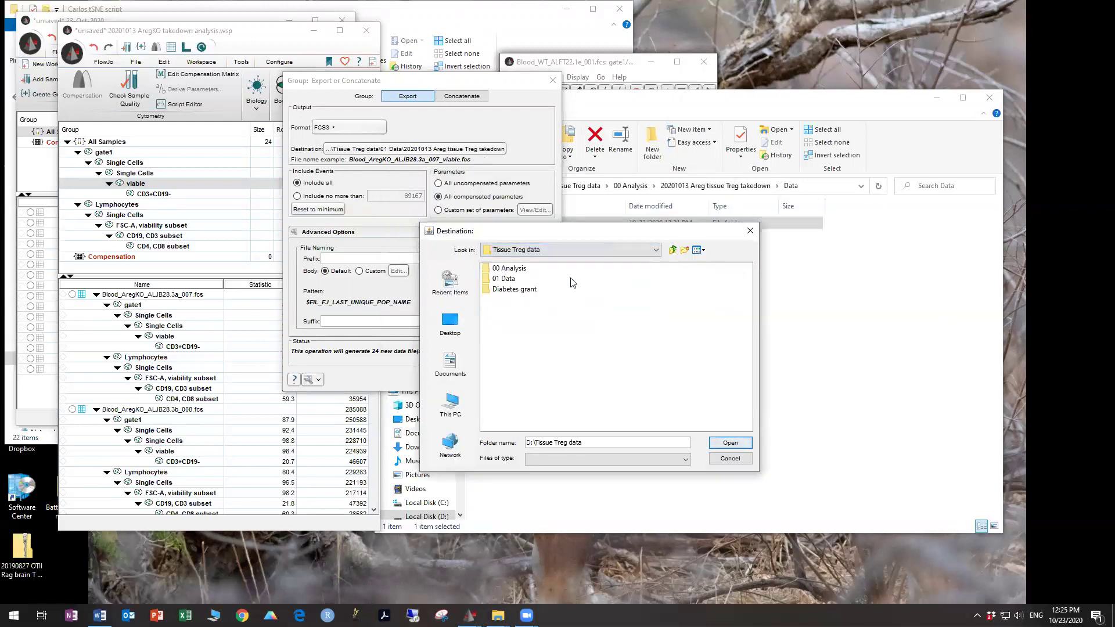
double_click(525, 272)
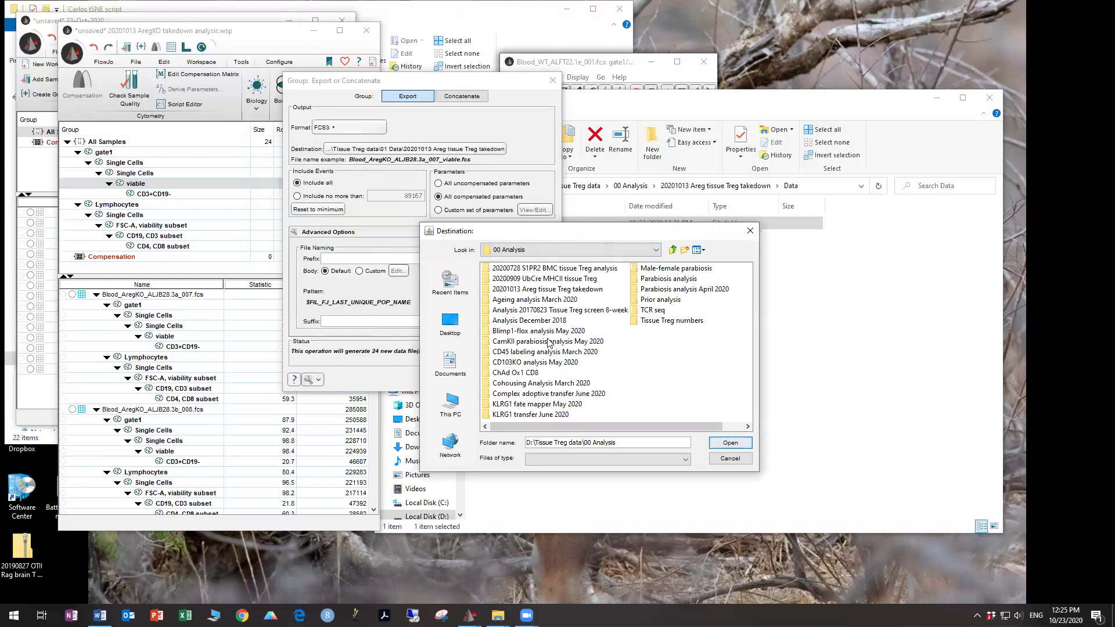
double_click(540, 290)
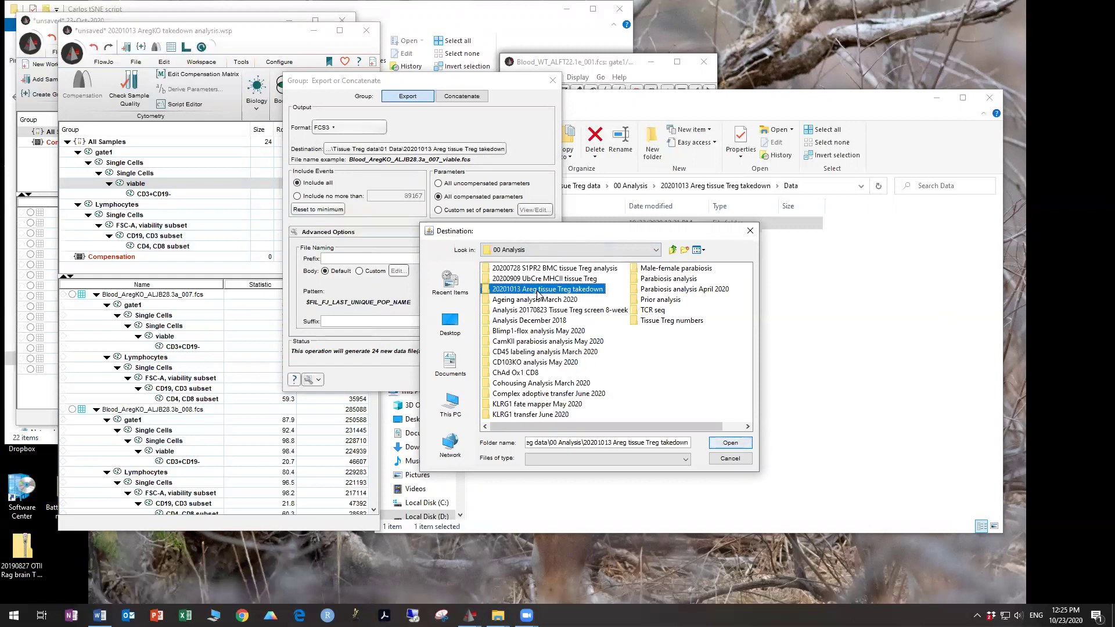
double_click(500, 269)
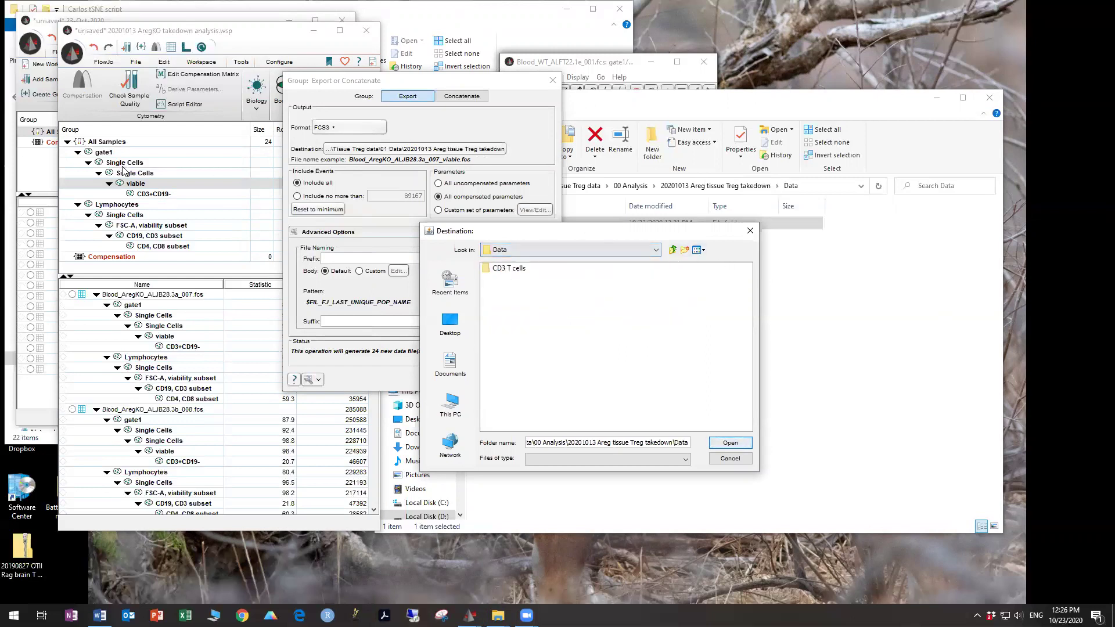
Create a folder named viable inside Data and set it as the export destination
left_click(685, 250)
type("viable")
key("Return")
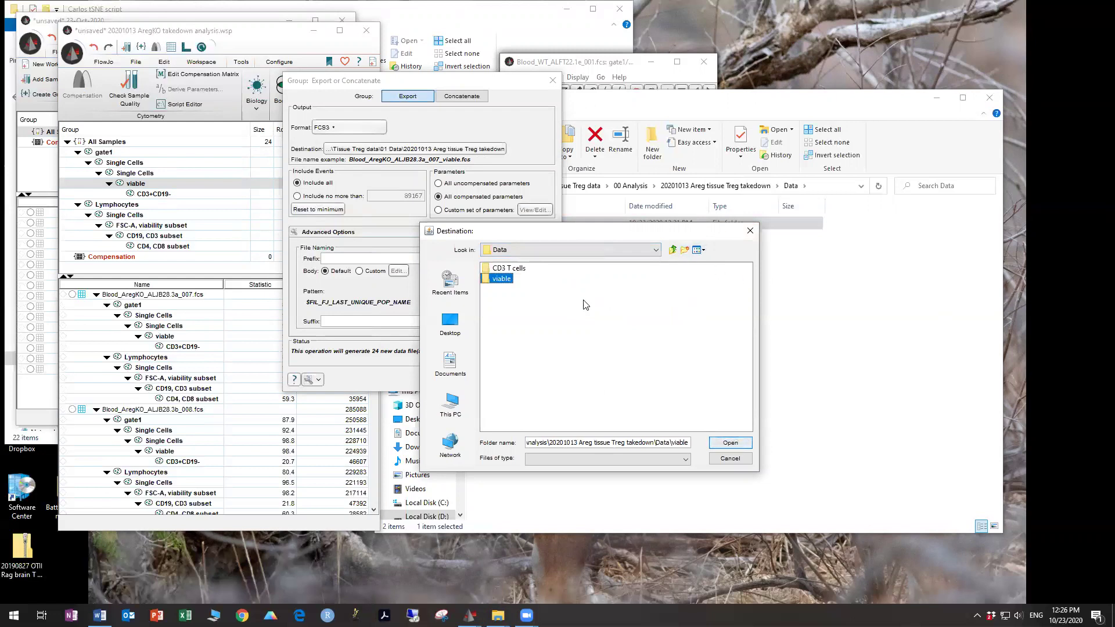
left_click(729, 443)
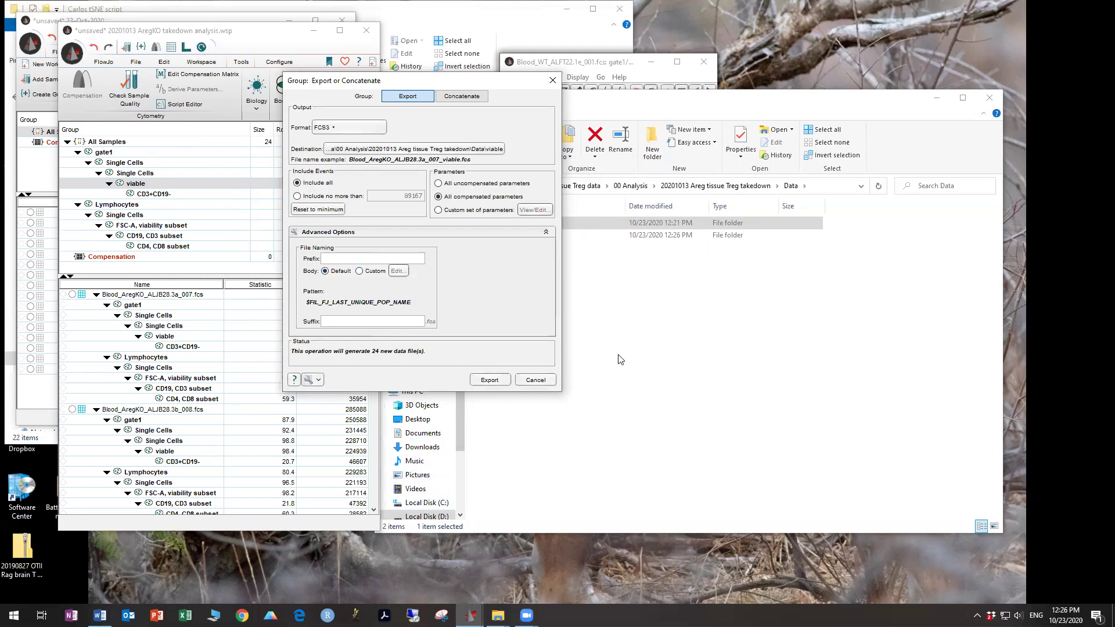
Export the viable populations, view the written files in the destination folder, and close the export dialogs
left_click(502, 381)
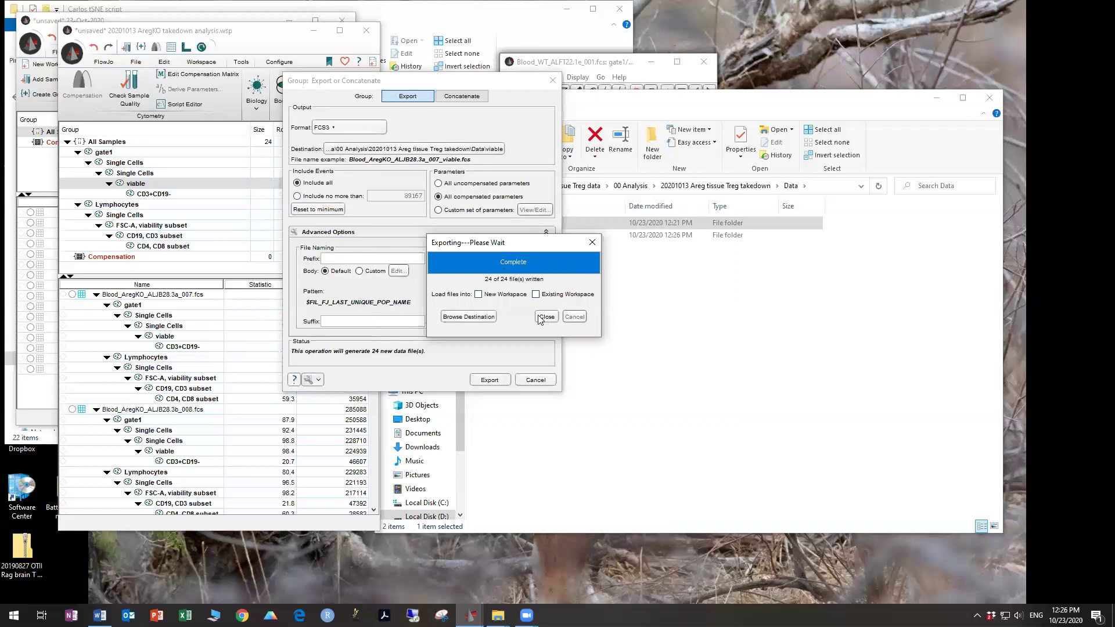
left_click(475, 317)
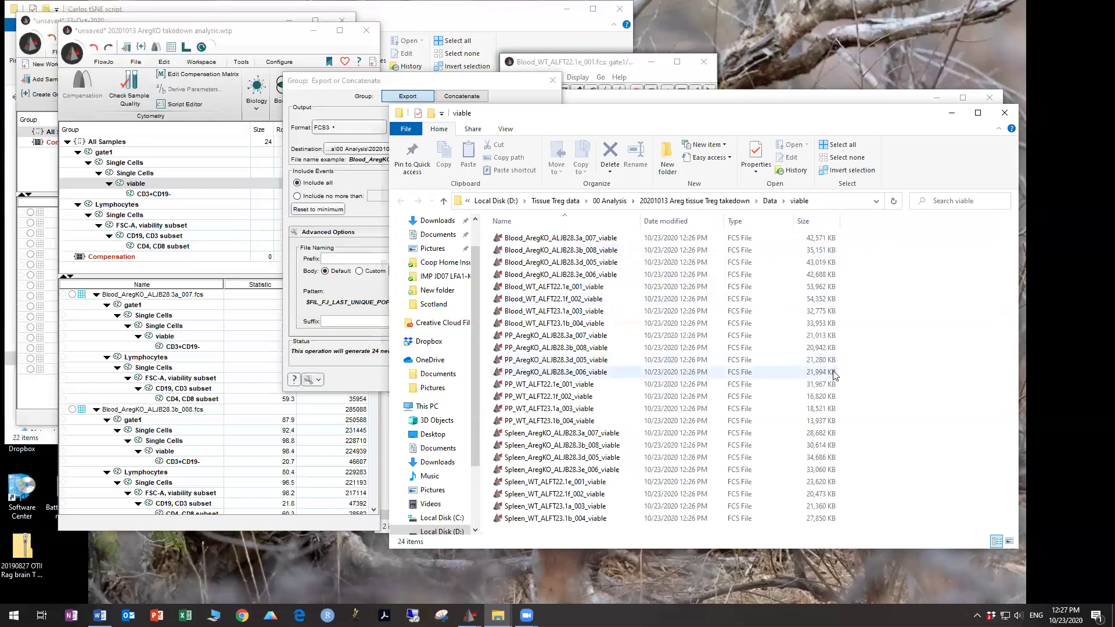
left_click(147, 348)
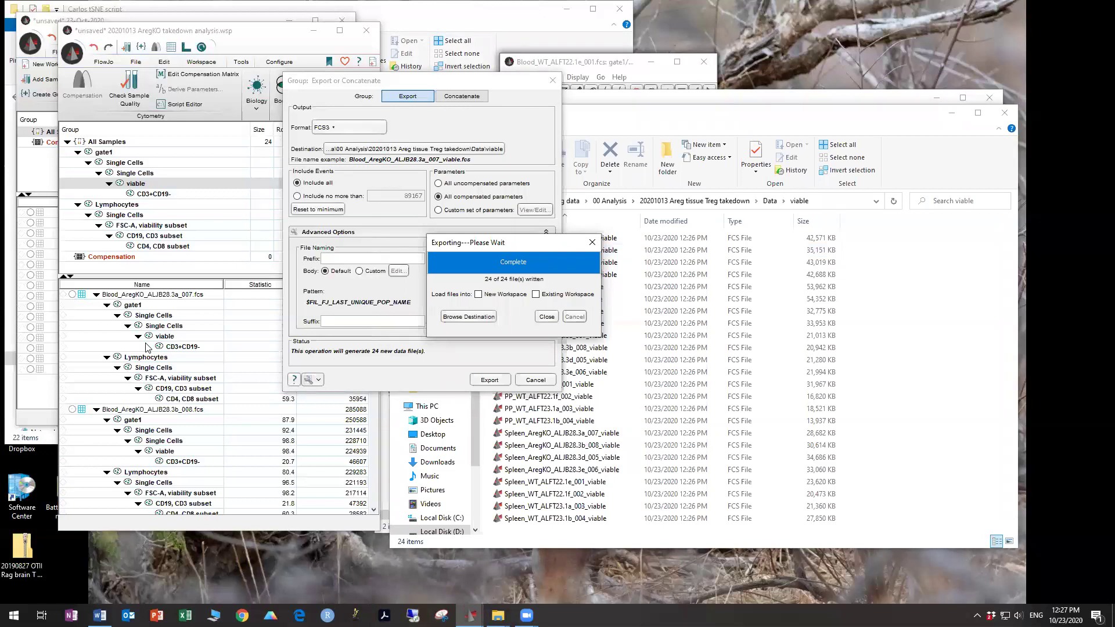
left_click(546, 316)
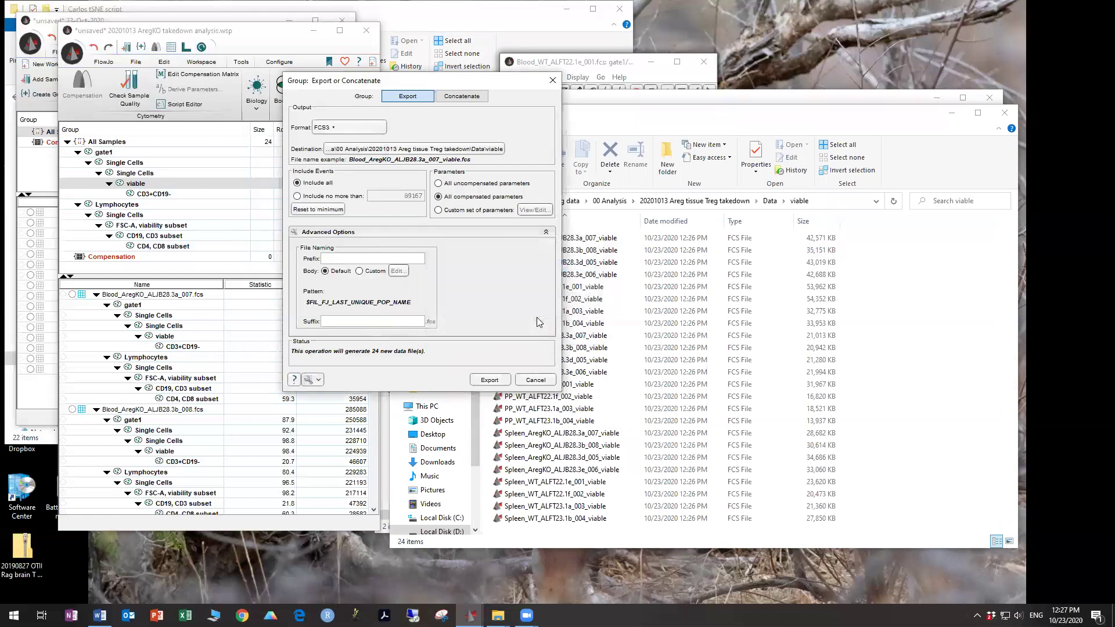
left_click(535, 381)
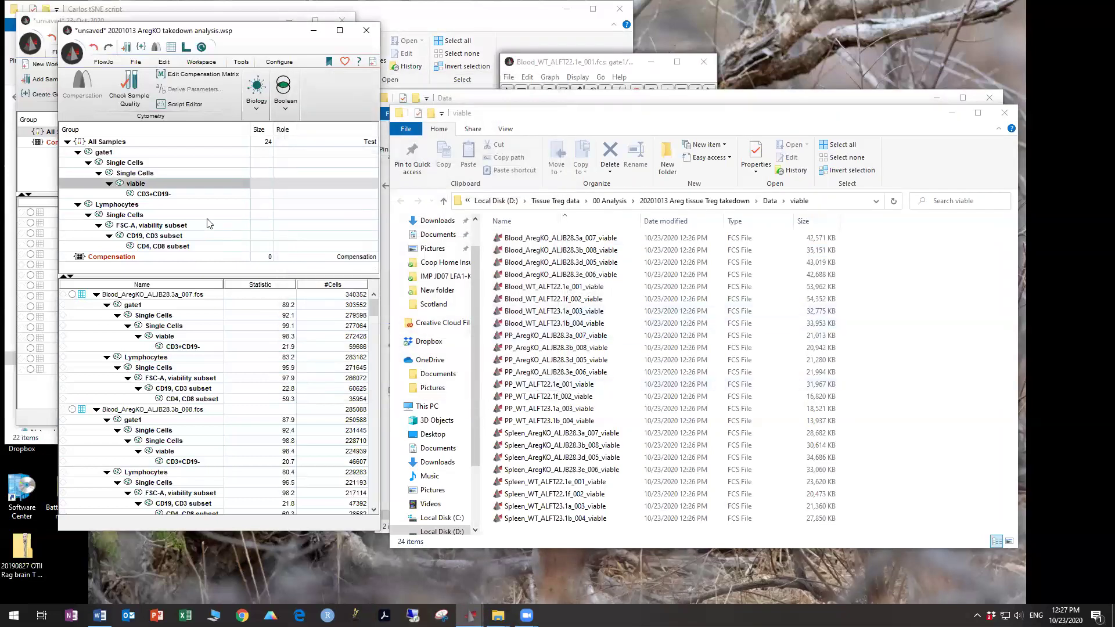
Select the CD3+CD19- population of All Samples and save the workspace
left_click(198, 195)
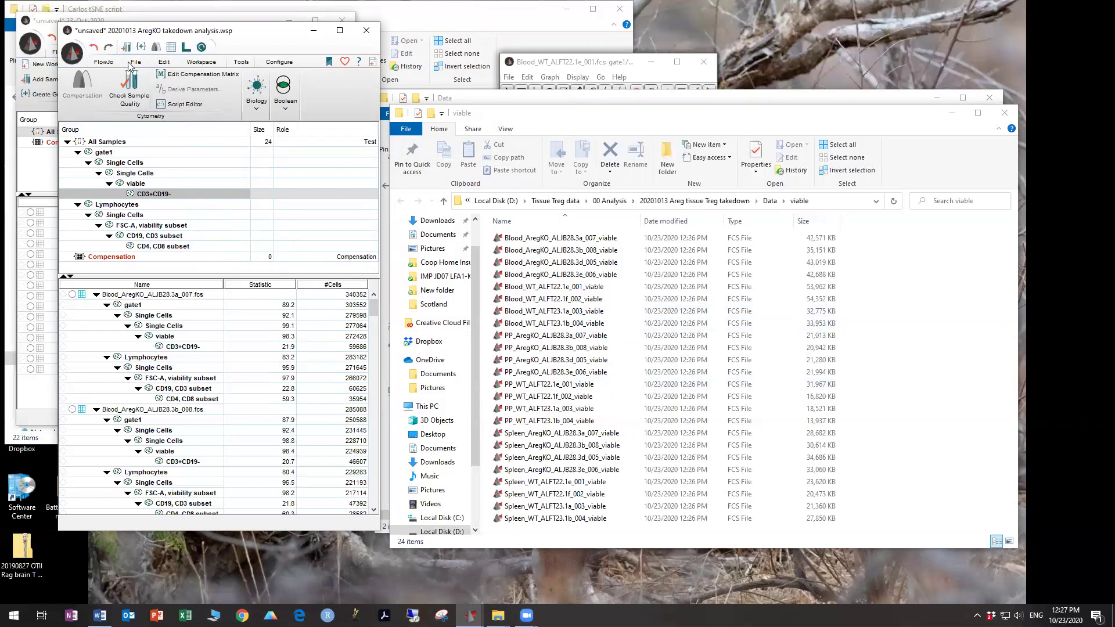
left_click(103, 62)
key("ctrl+s")
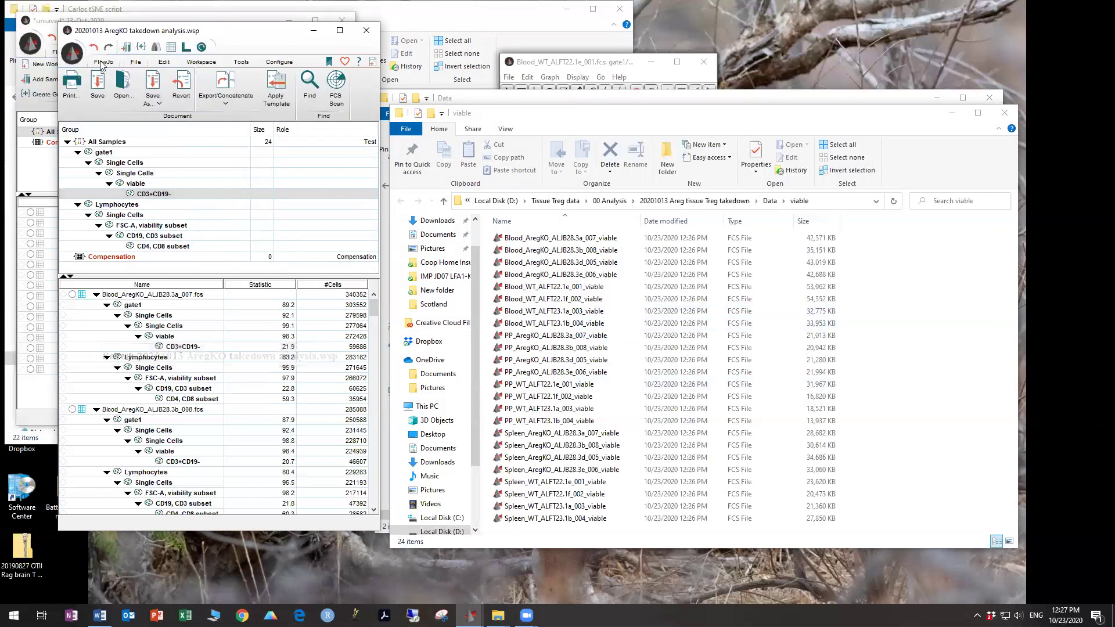
Create a sample group named Blood, keeping the group dialog clear of the workspace
left_click(103, 62)
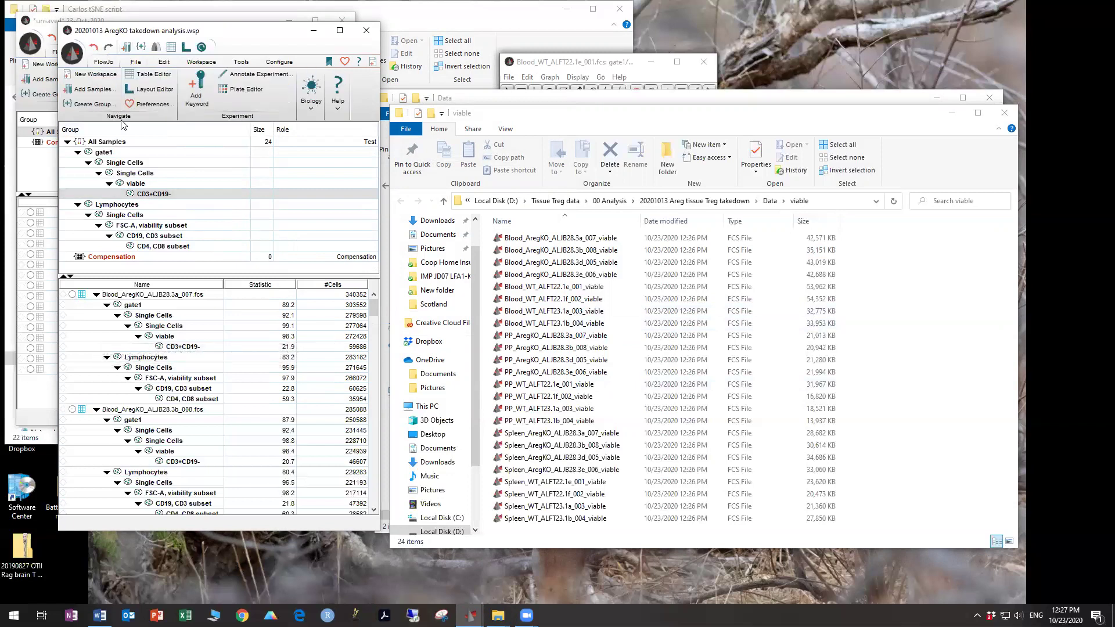
left_click(93, 104)
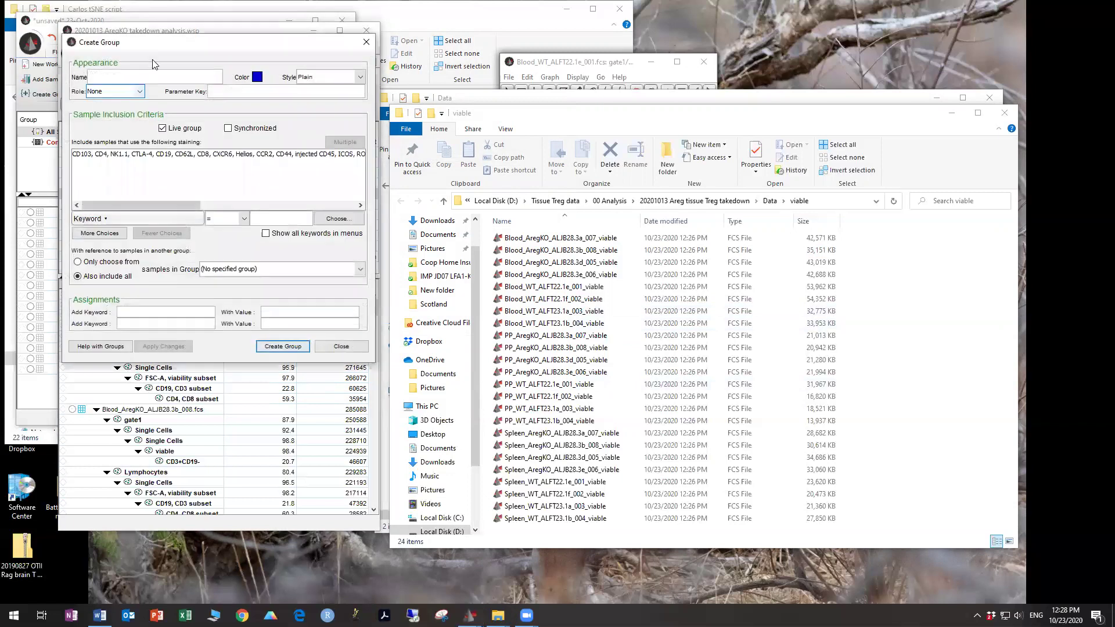
left_click_drag(203, 56, 598, 63)
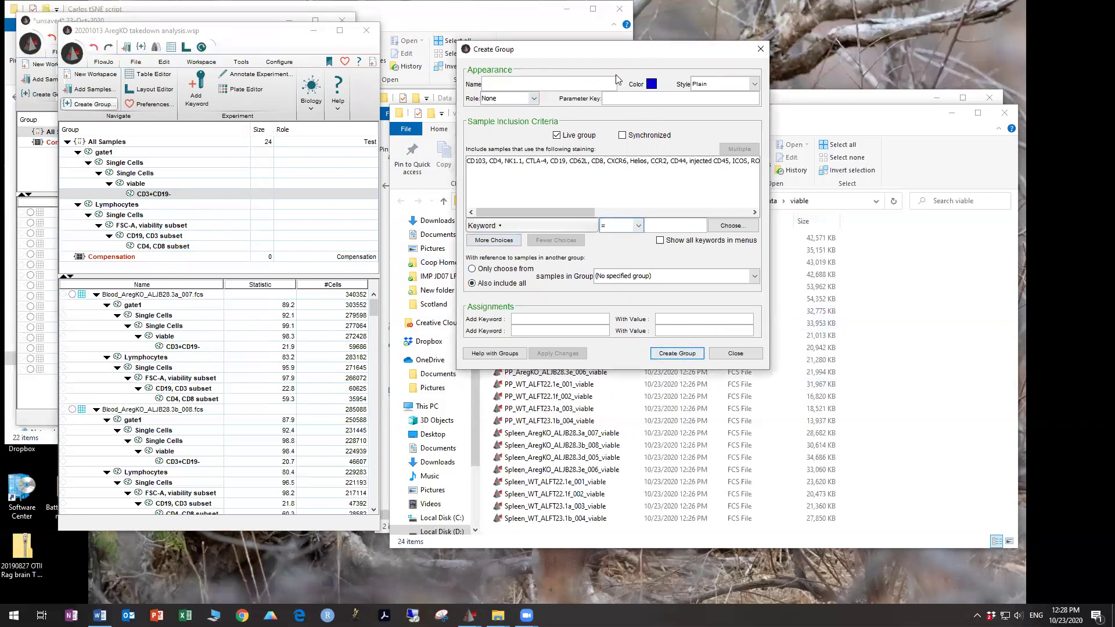
left_click(551, 84)
type("Blood")
left_click(677, 353)
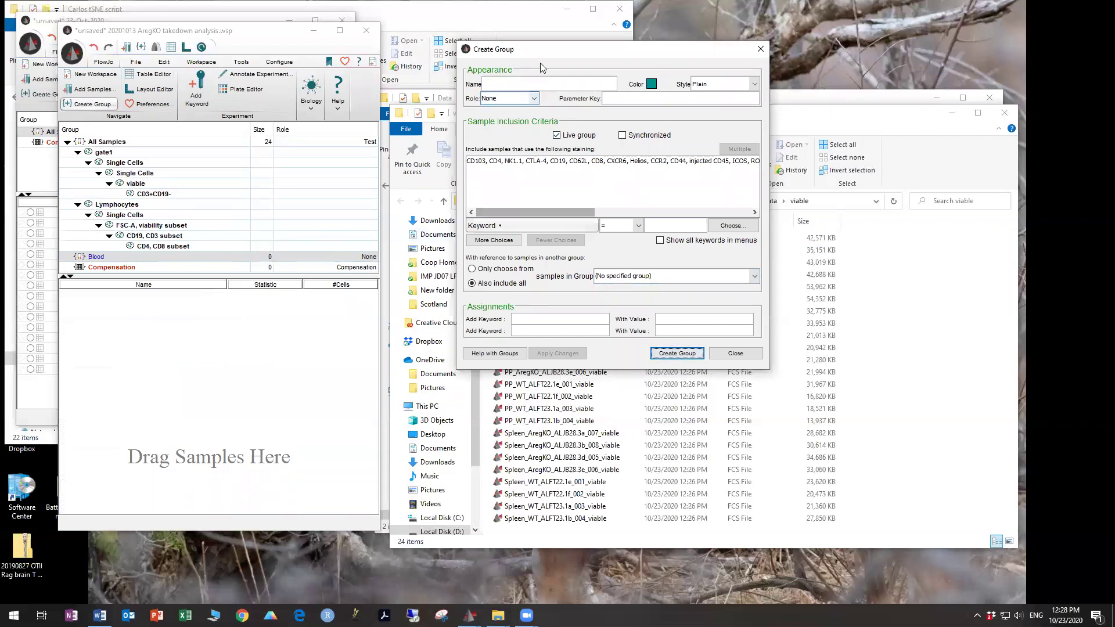
Create a second sample group named NotBlood and close the group dialog
left_click(544, 83)
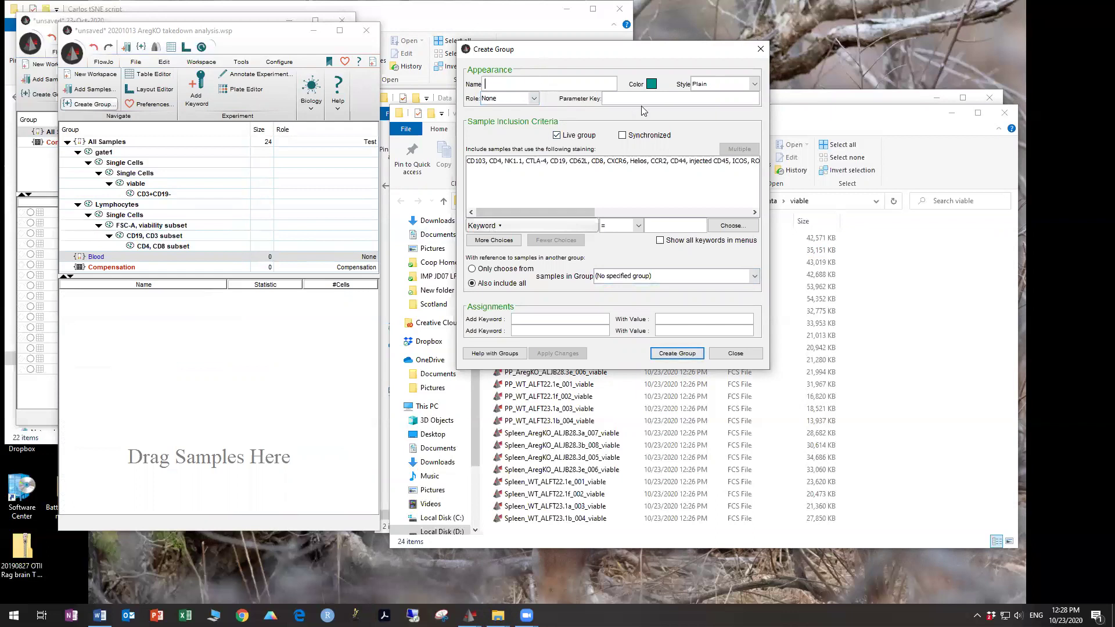
type("Not-Blood")
key("Left")
key("Left")
key("Left")
key("Left")
key("Left")
key("BackSpace")
left_click(674, 355)
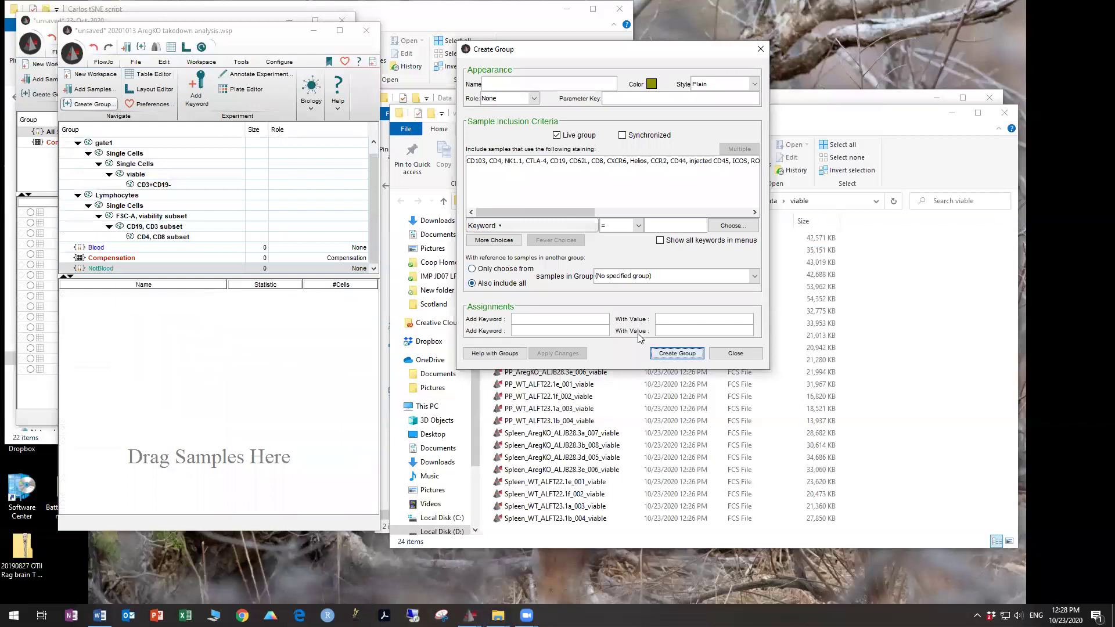
left_click(757, 357)
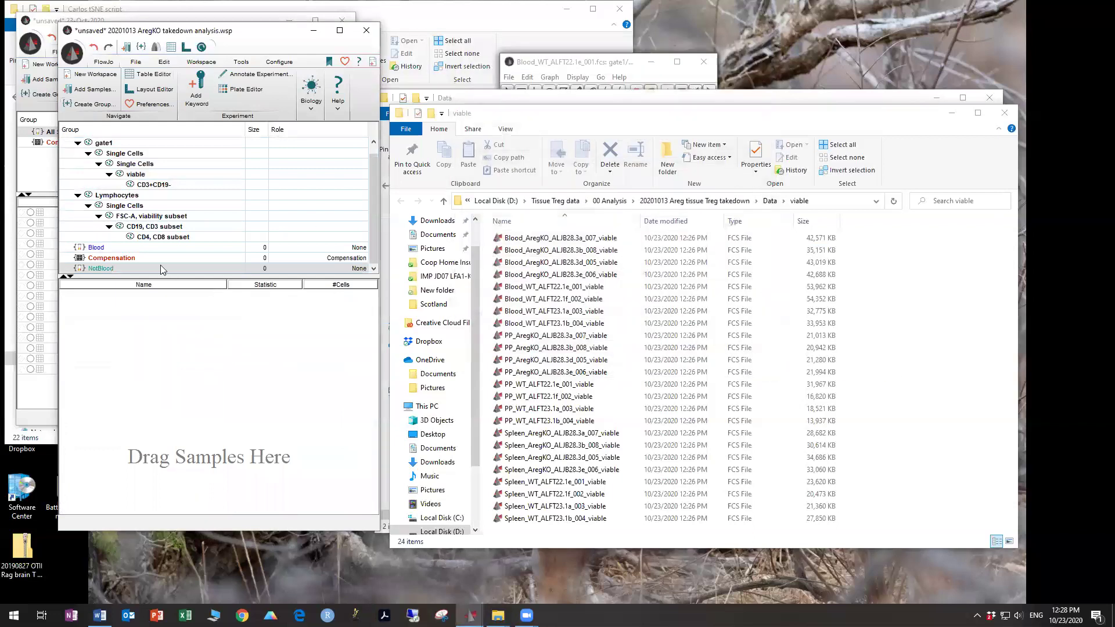
Open the properties of the Blood group and place the dialog clear of the group list
left_click(145, 250)
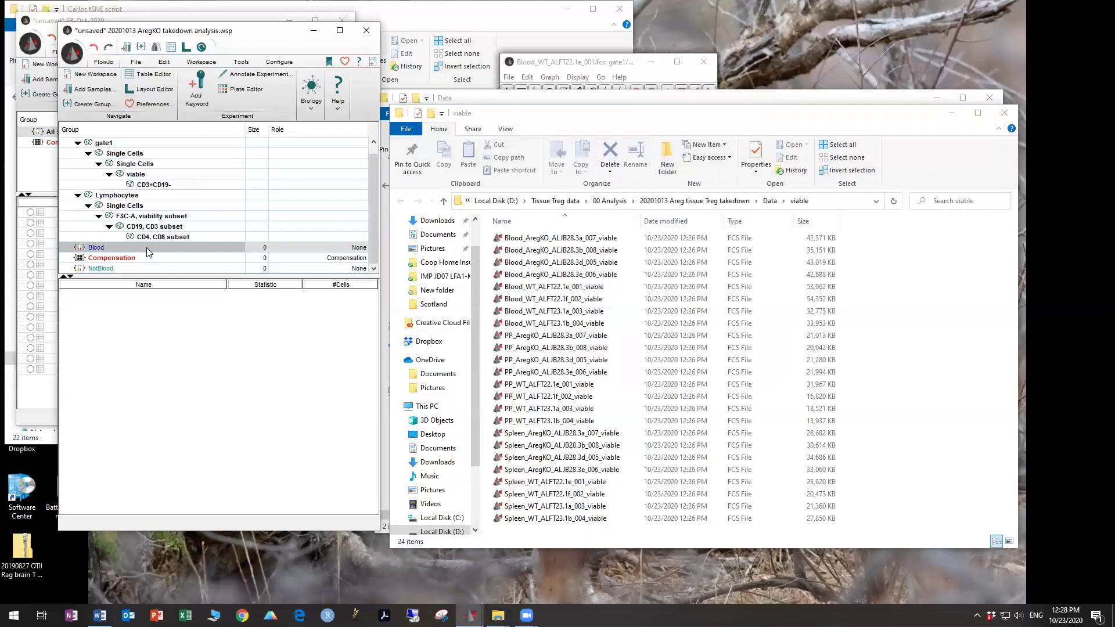
right_click(146, 247)
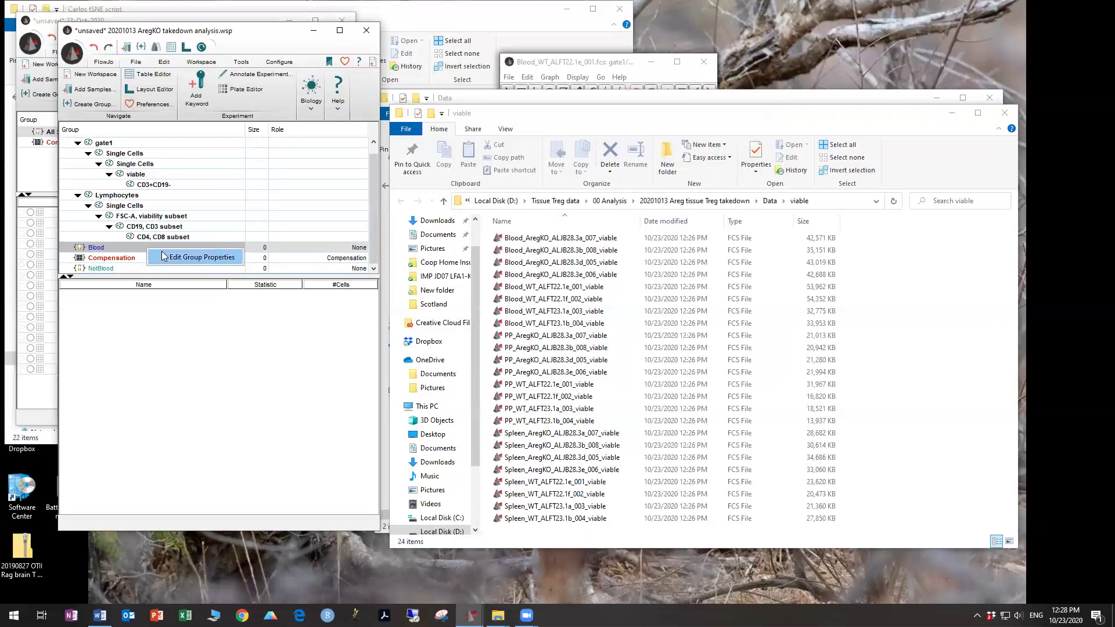
left_click(195, 257)
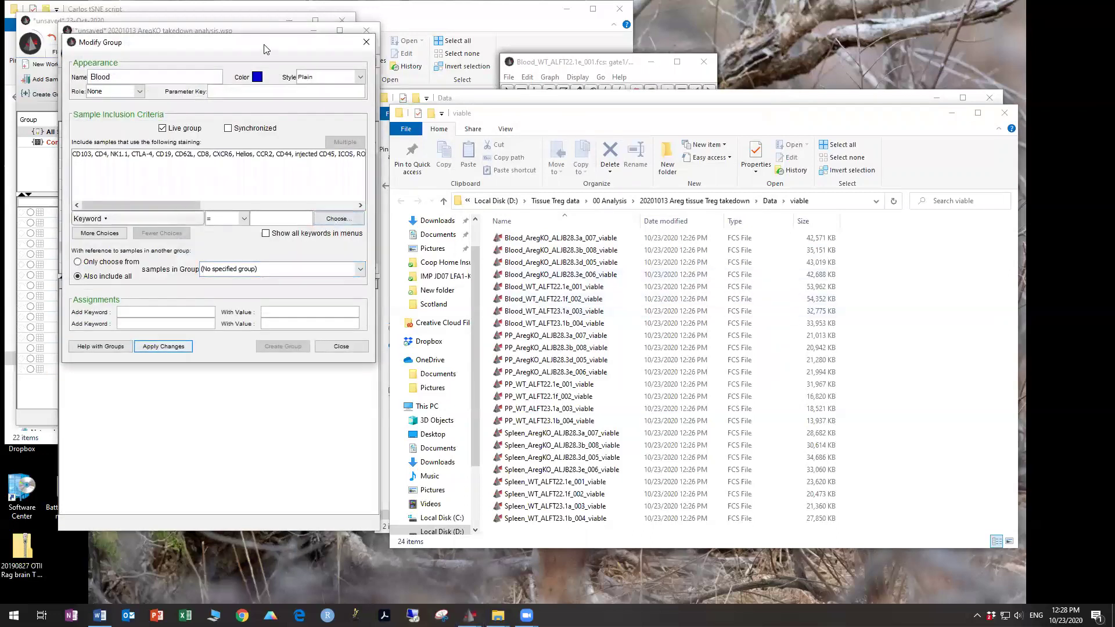
left_click_drag(264, 49, 698, 103)
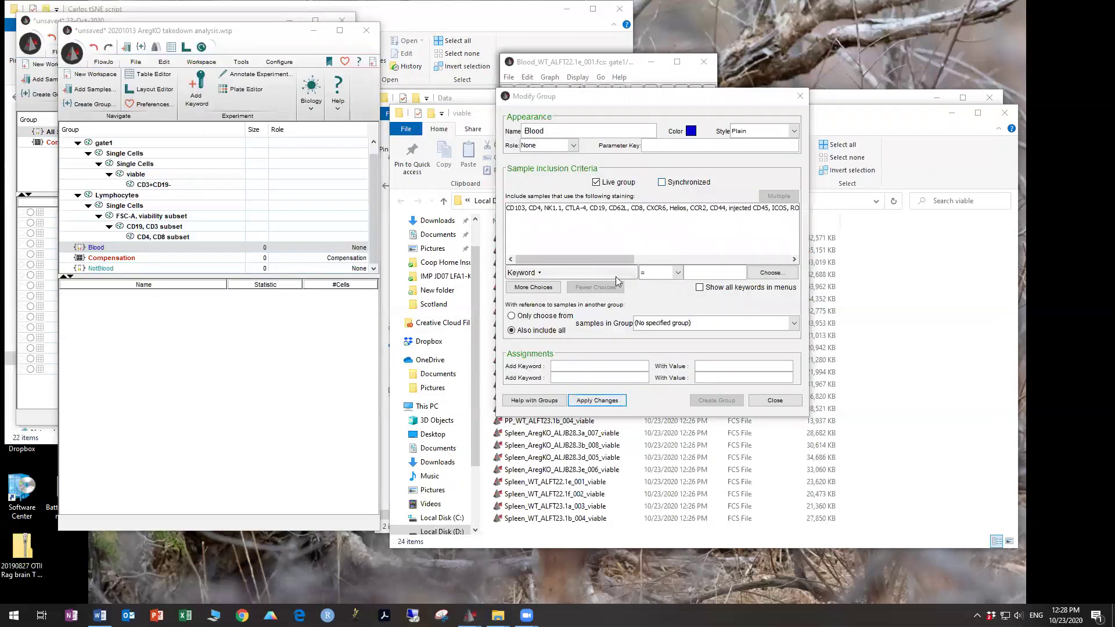
Set the Blood group's sample inclusion criterion to $DATE equal to 14-Oct-2020
left_click(615, 276)
scroll(676, 386, "down", 2)
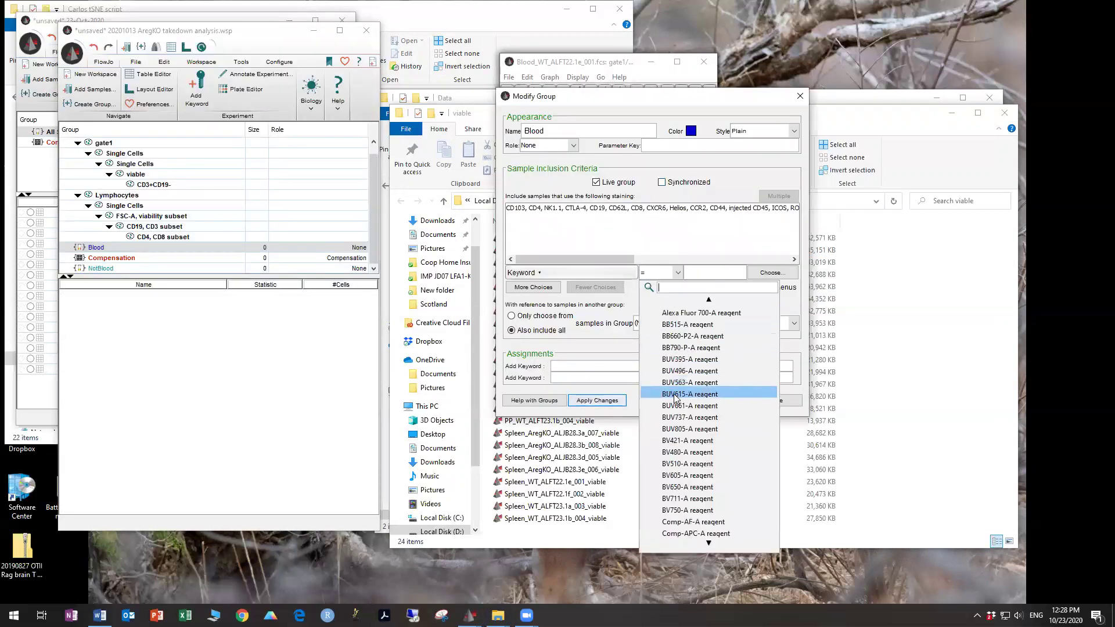
type("$")
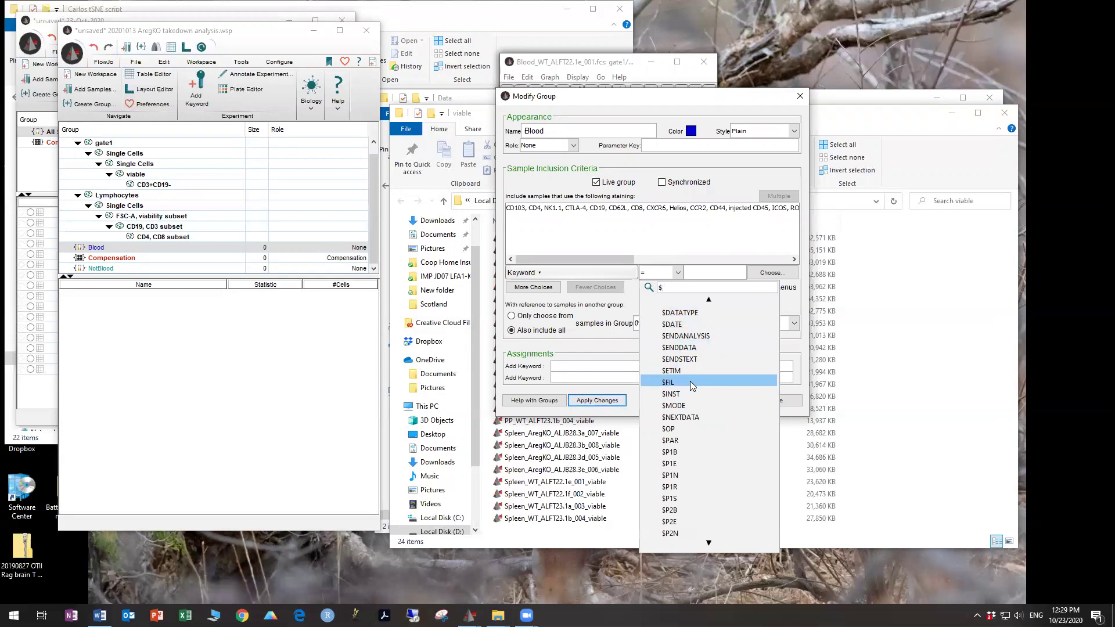
left_click(700, 322)
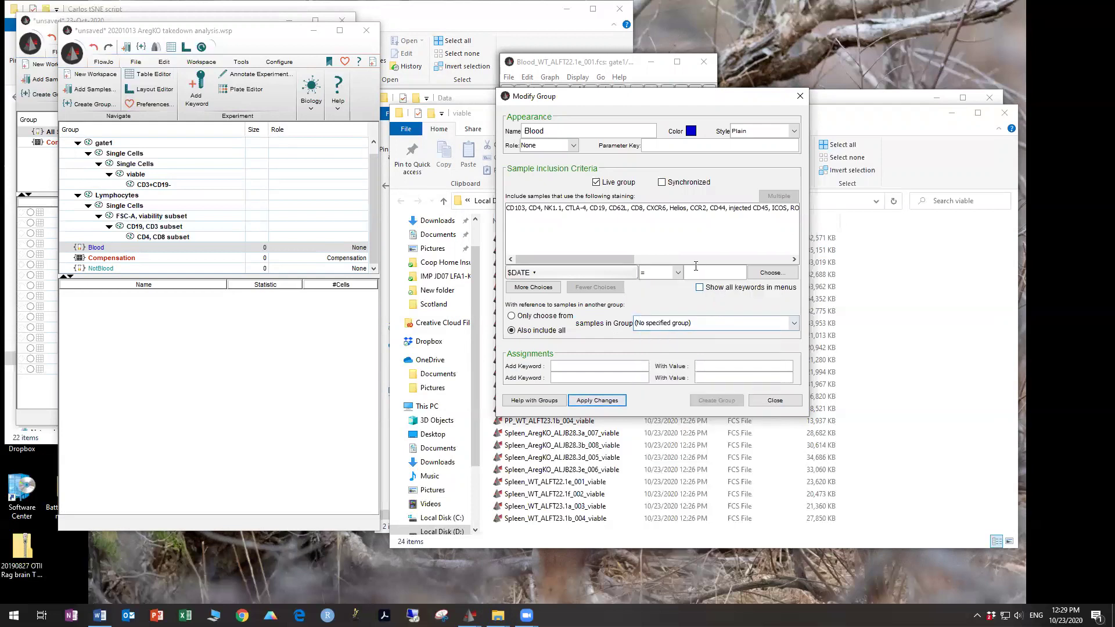
left_click(772, 272)
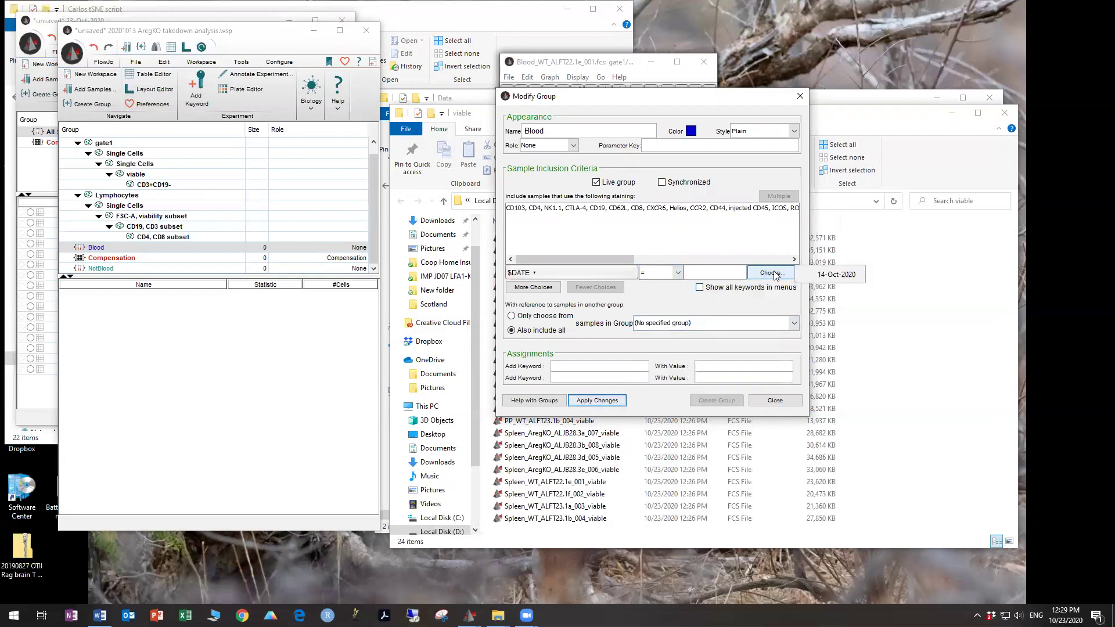
left_click(816, 276)
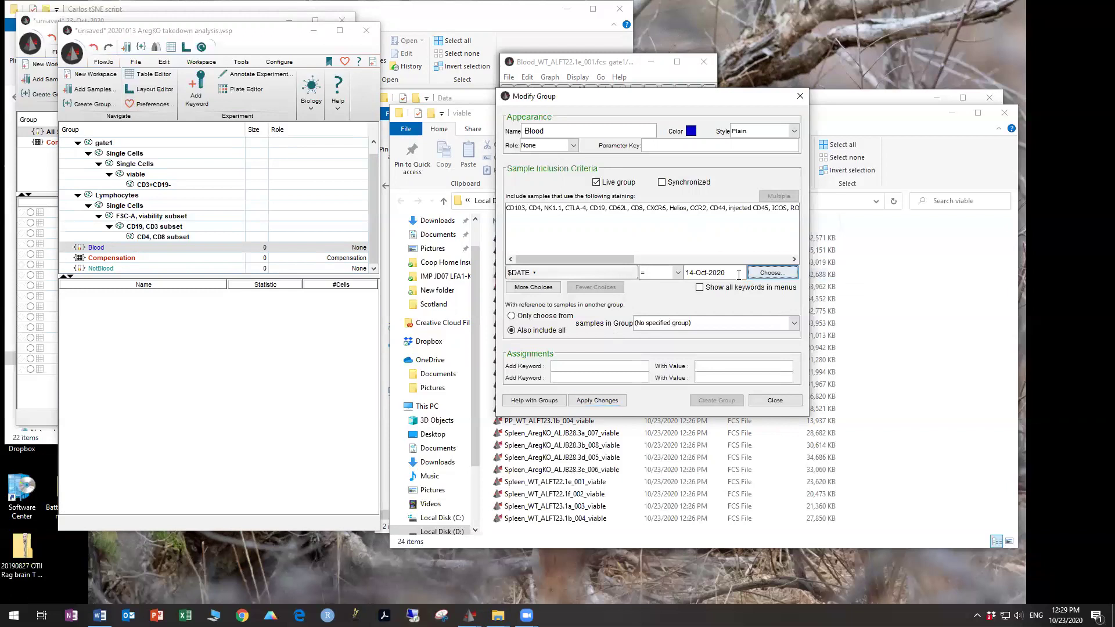
Change the Blood group's inclusion criterion to the $FIL keyword with the Contains condition, and select its comparison value for replacement
left_click(543, 272)
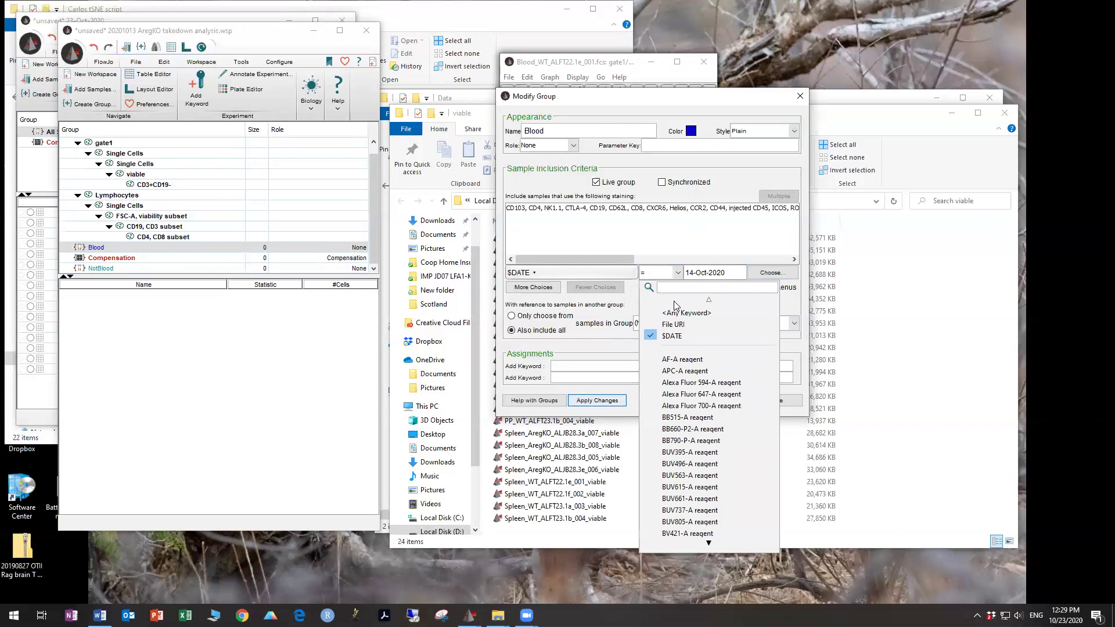
type("$")
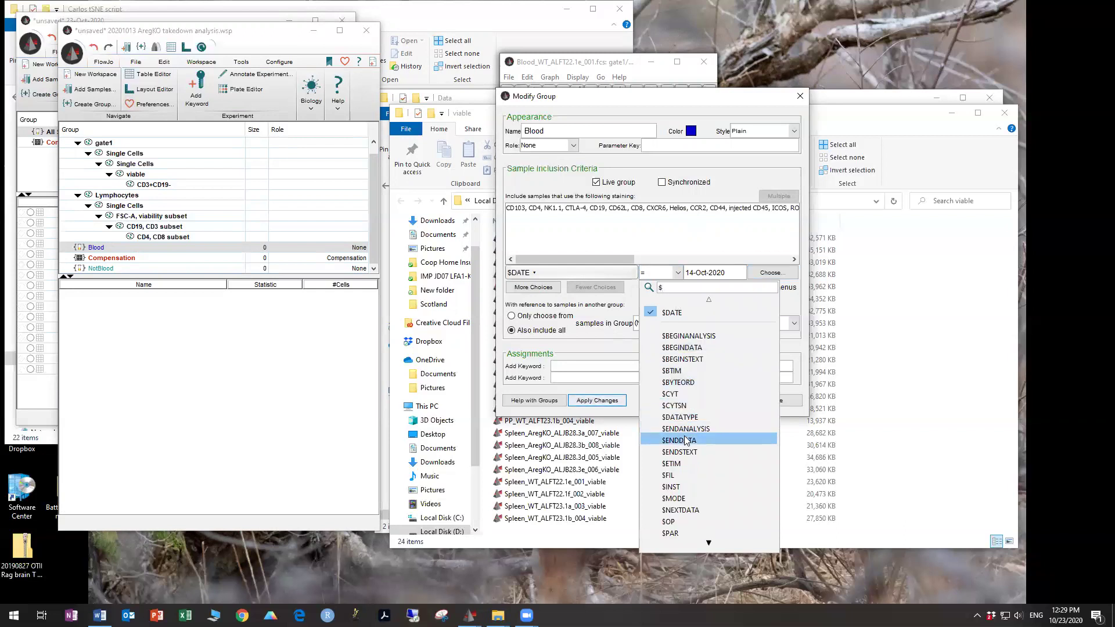
left_click(692, 477)
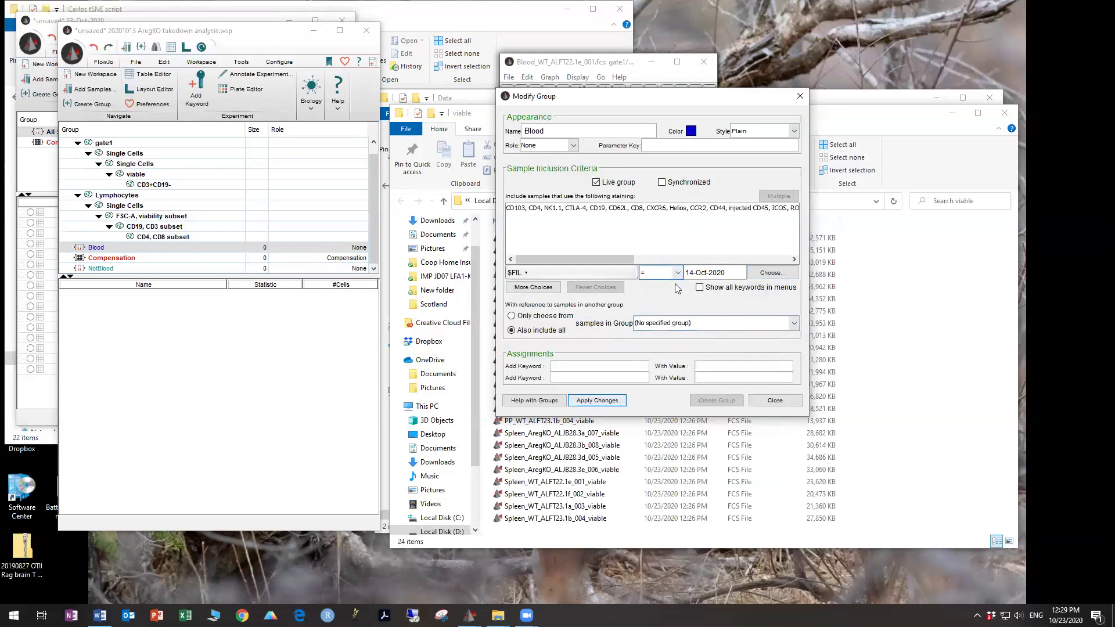
left_click(677, 273)
left_click(654, 348)
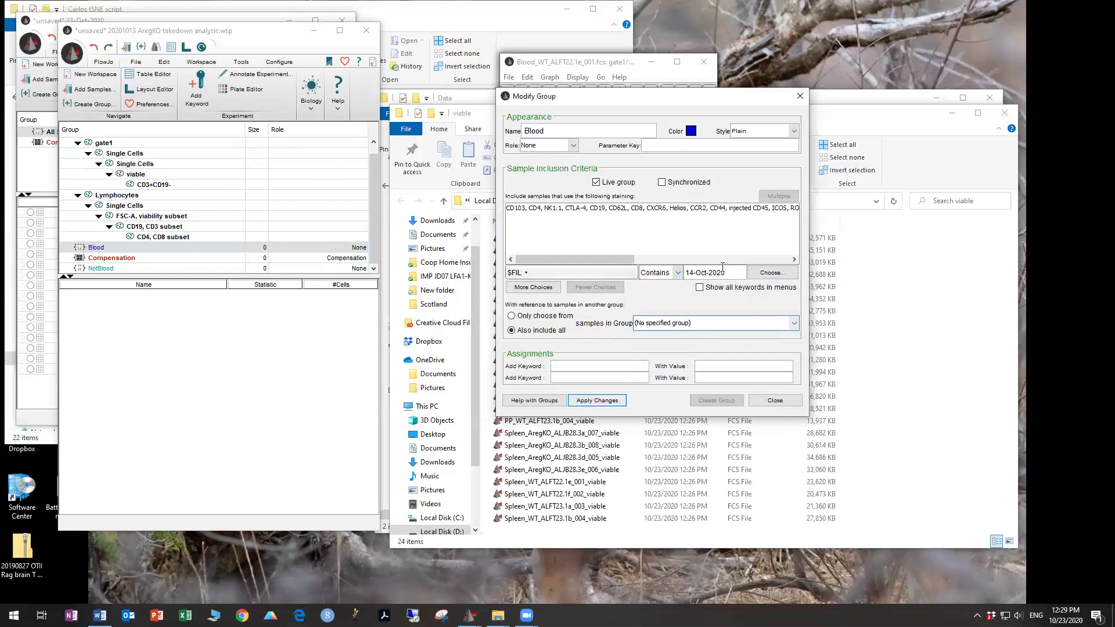
double_click(719, 274)
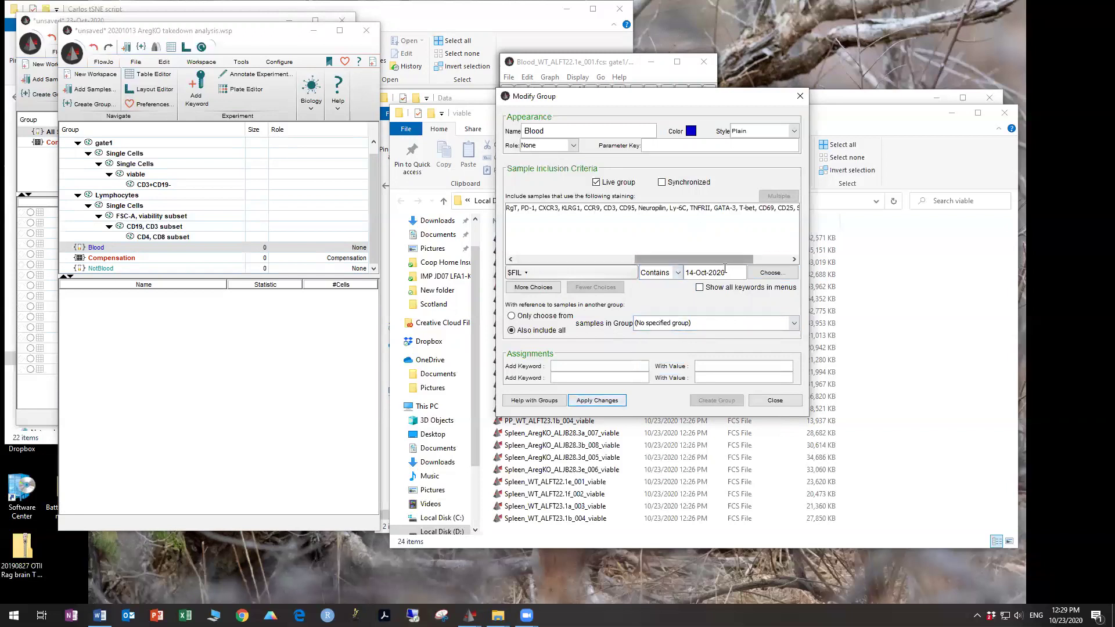
Set the Blood group's inclusion criterion to $FIL contains "Blood" and apply the change
type("Blood")
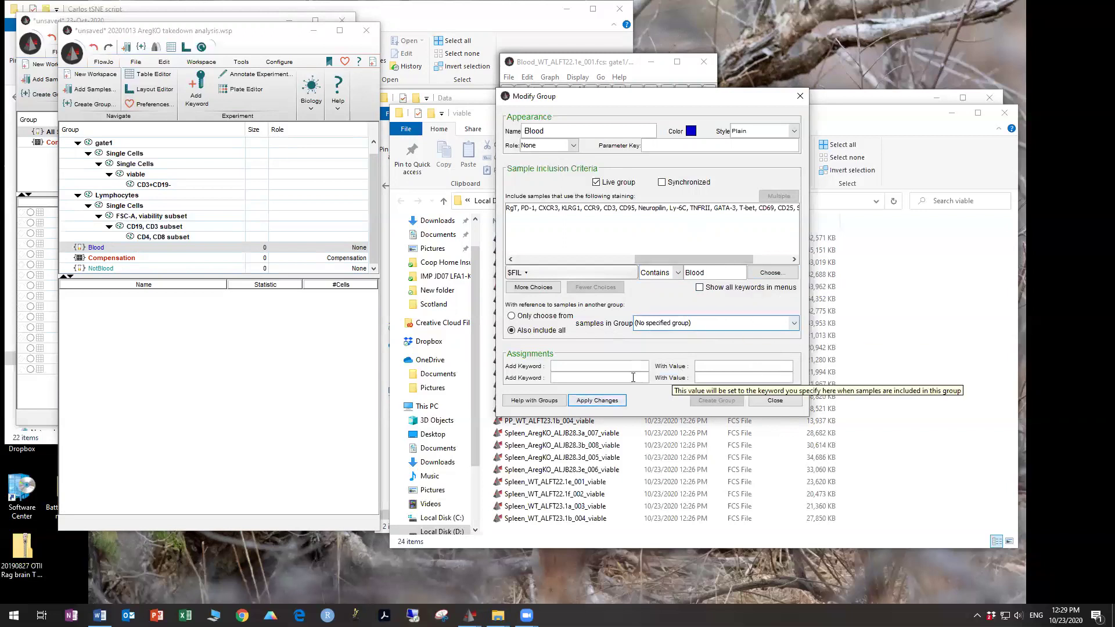
left_click(597, 400)
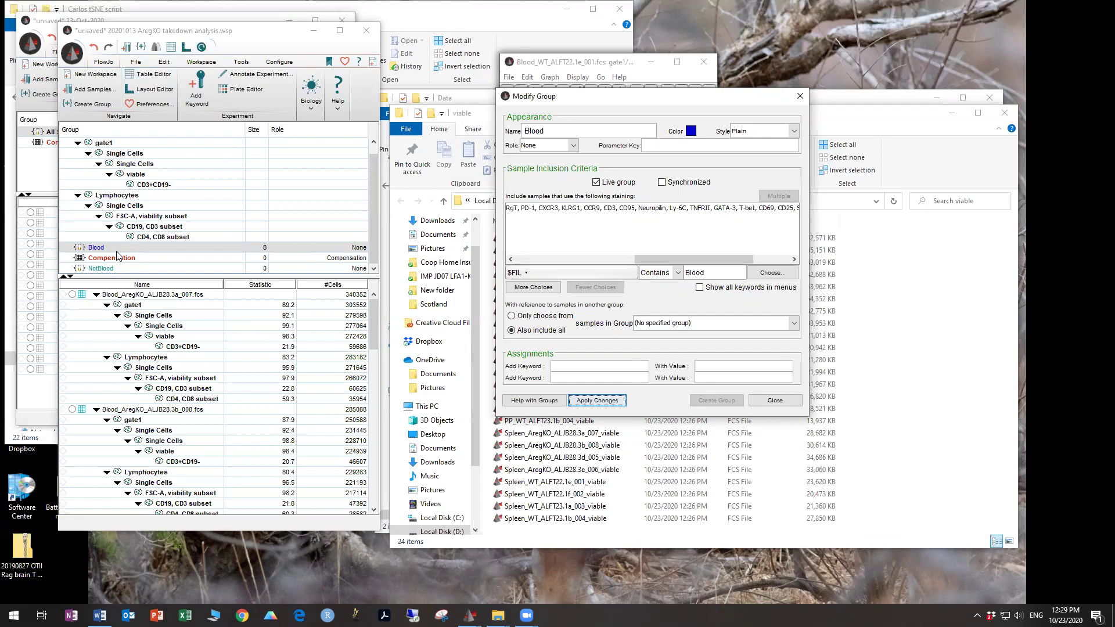
left_click(775, 400)
Modify the NotBlood group, setting its inclusion criterion to $FIL contains "Spleen"
left_click(184, 267)
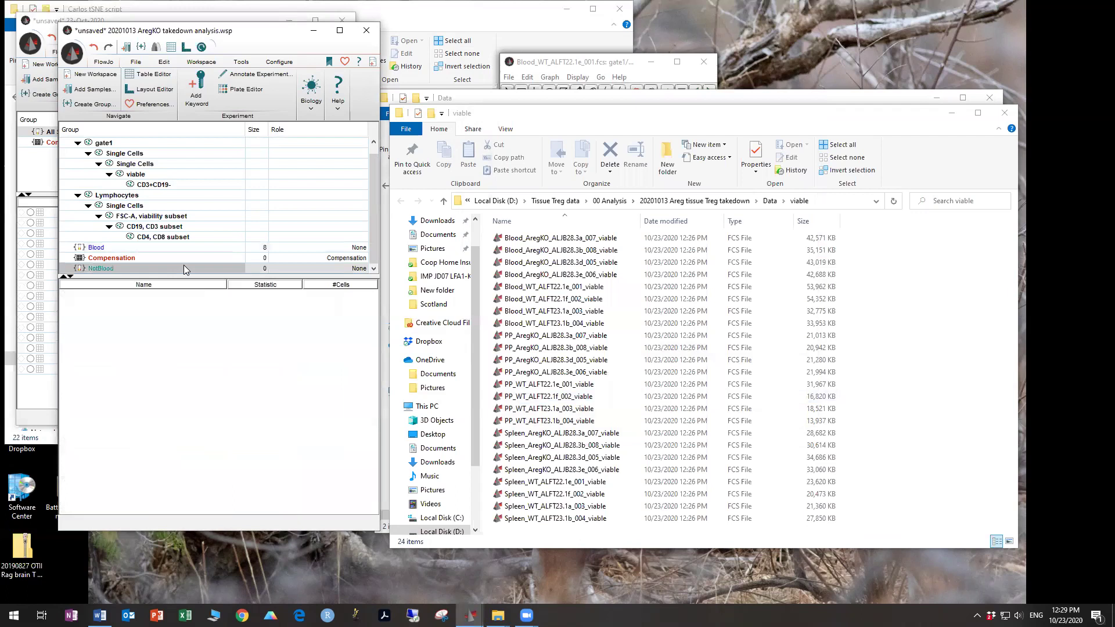
right_click(183, 265)
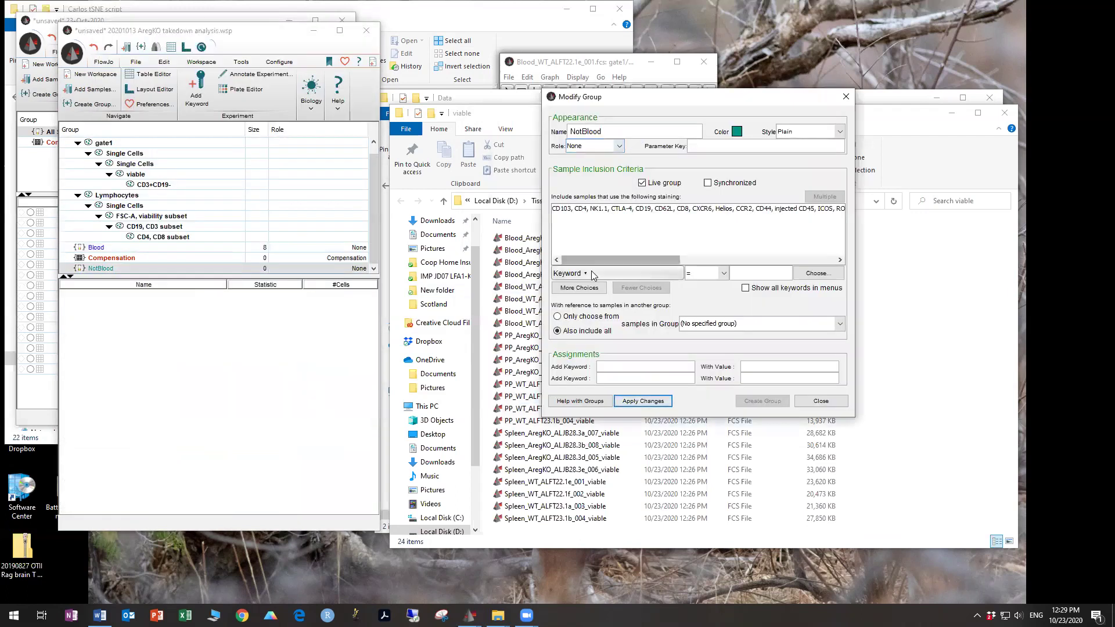
left_click(632, 271)
type("S")
key("BackSpace")
type("$")
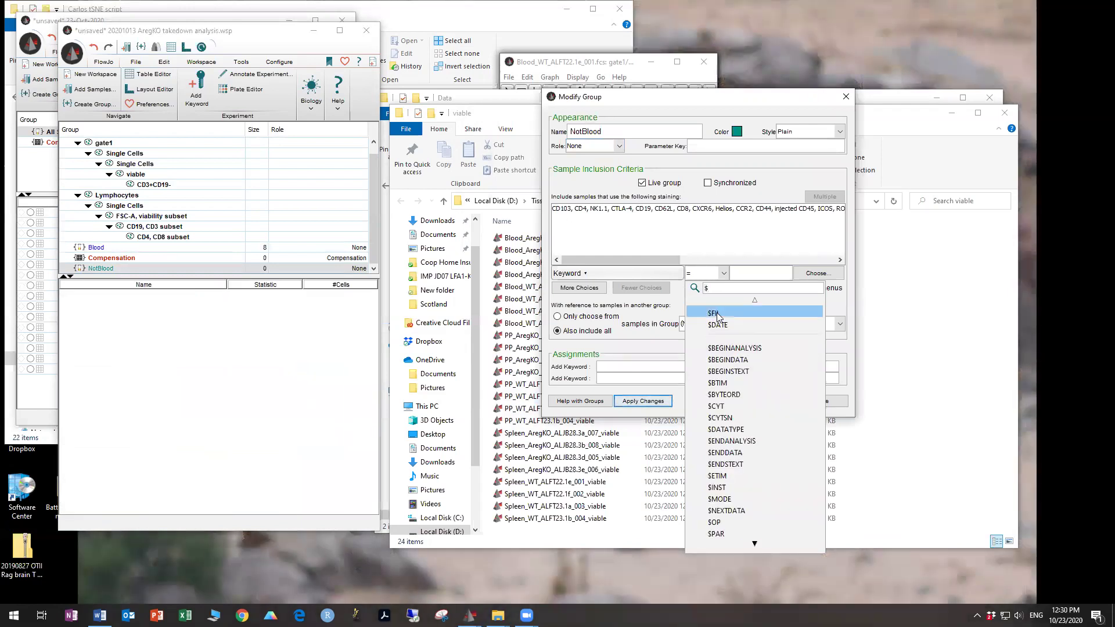
left_click(718, 318)
left_click(714, 273)
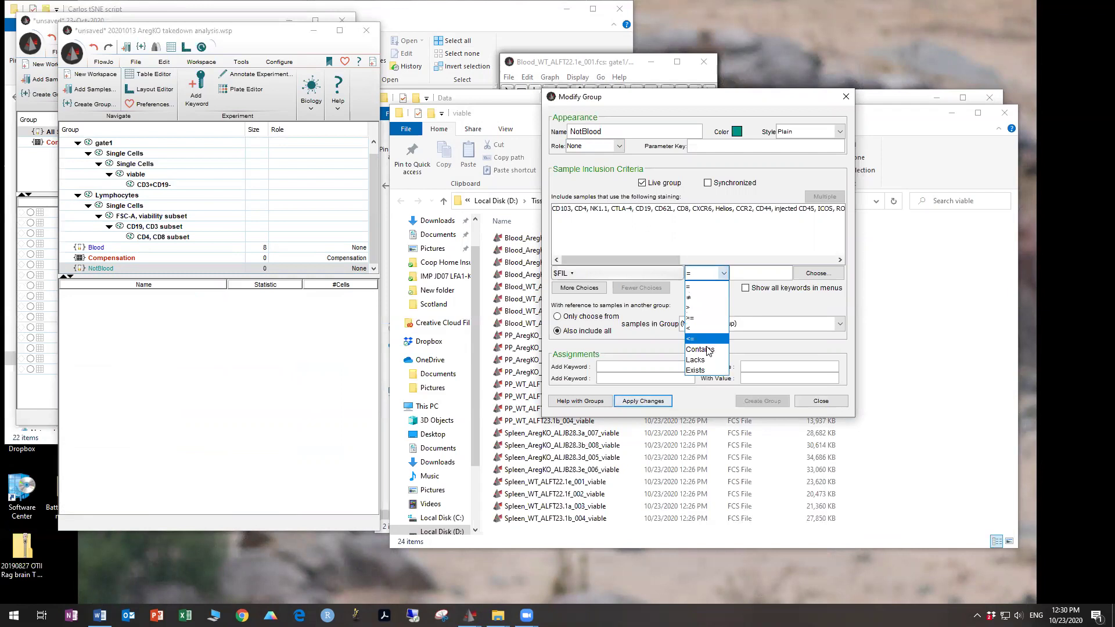
left_click(708, 318)
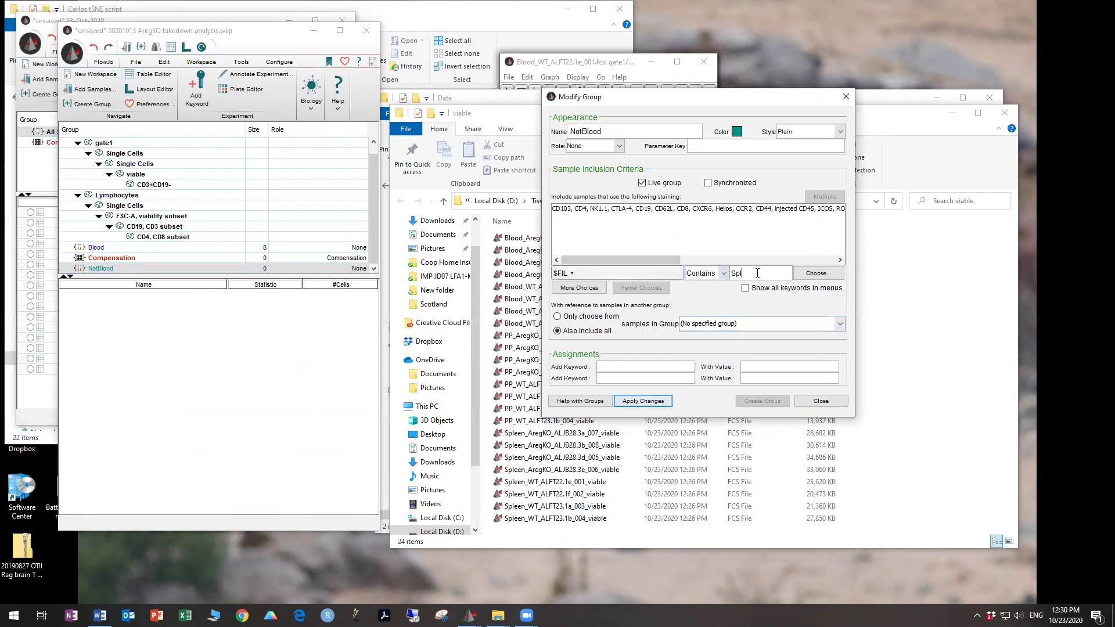
left_click(757, 273)
type("Spleen")
Add a second NotBlood criterion, Or $FIL contains "Peyer", and apply the changes to the group
left_click(592, 291)
left_click(572, 276)
left_click(556, 295)
left_click(668, 274)
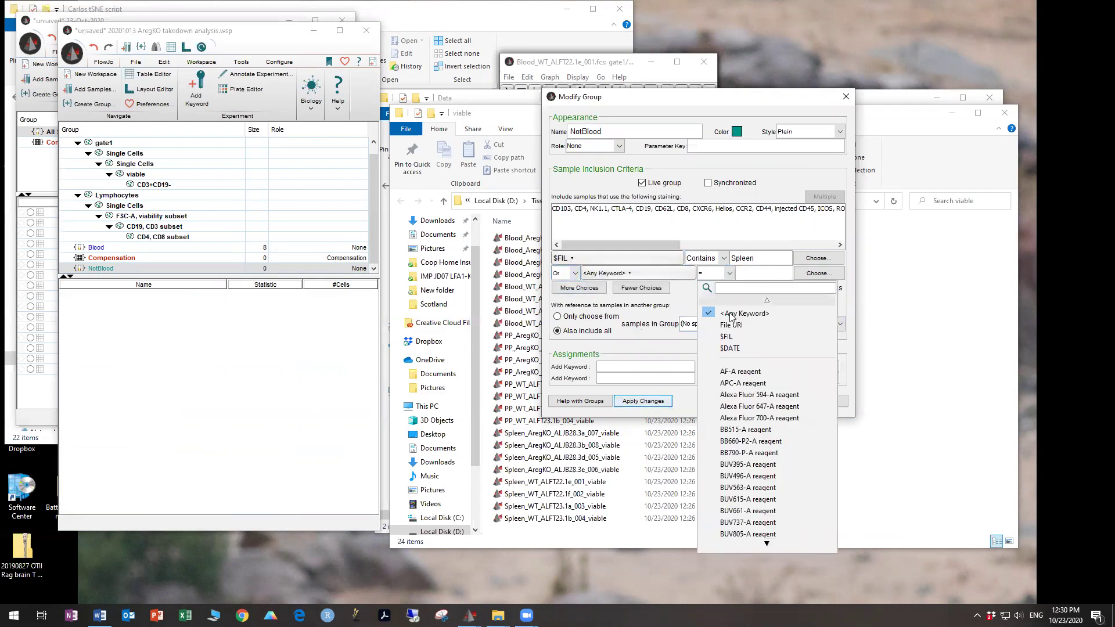
left_click(726, 336)
left_click(729, 273)
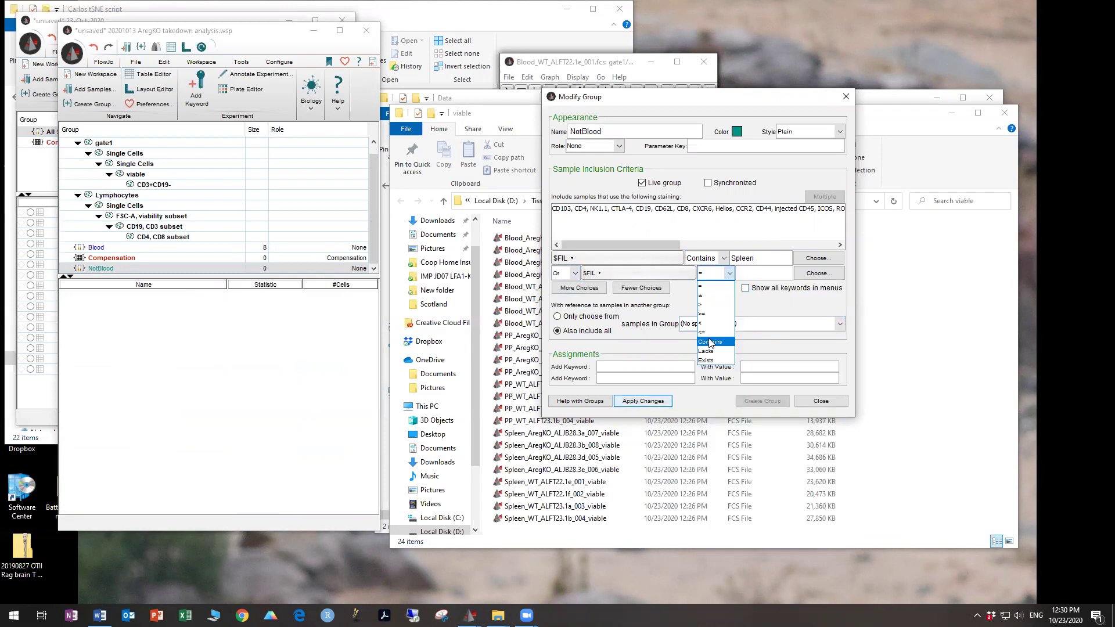
left_click(710, 343)
left_click(763, 273)
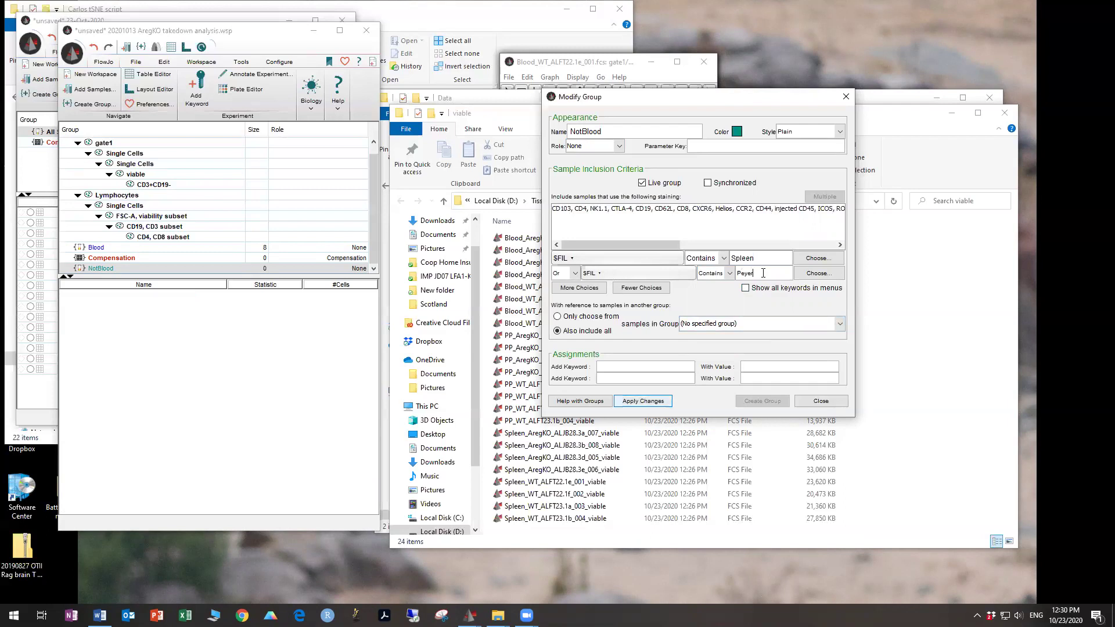
left_click(646, 401)
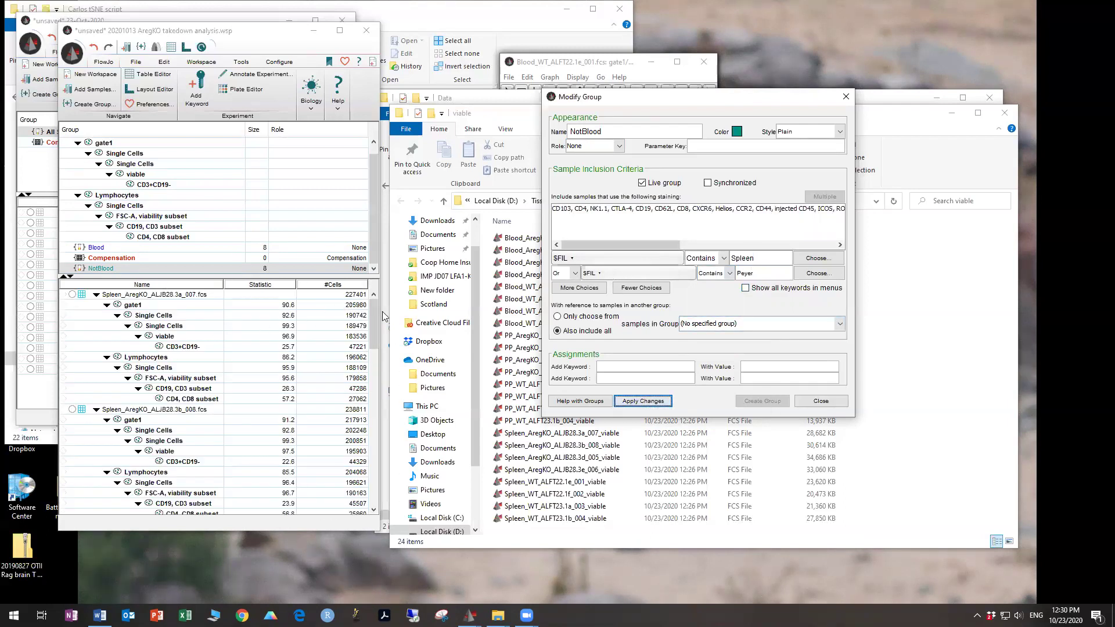
left_click(819, 401)
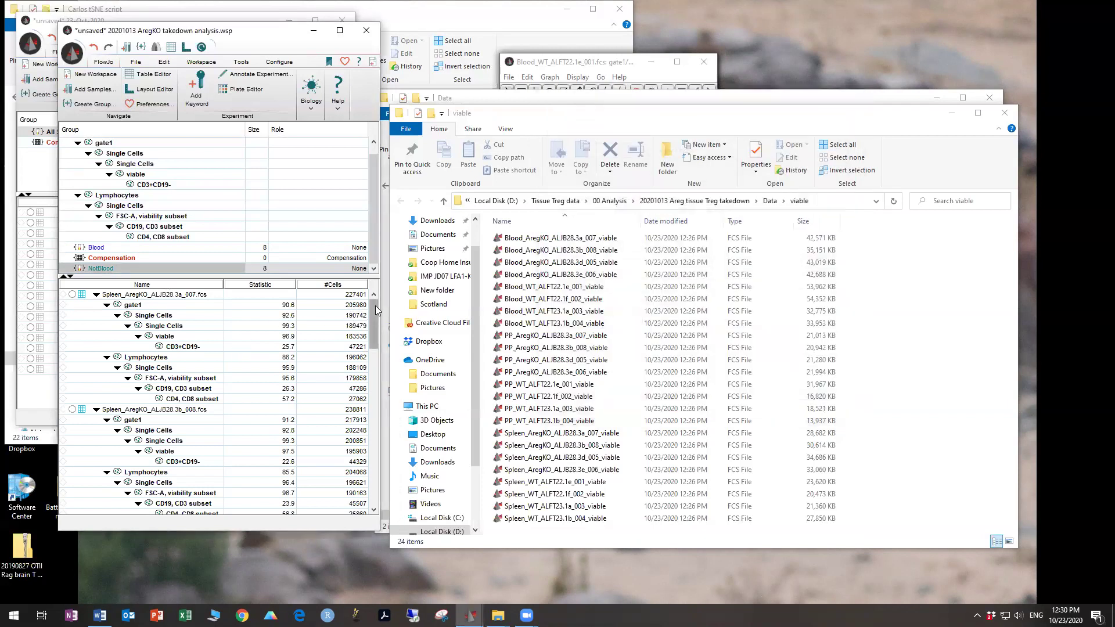
Show all samples with their gating trees collapsed and select the PP_WT_ALFT22.1e_001.fcs sample
scroll(174, 159, "up", 1)
left_click(173, 155)
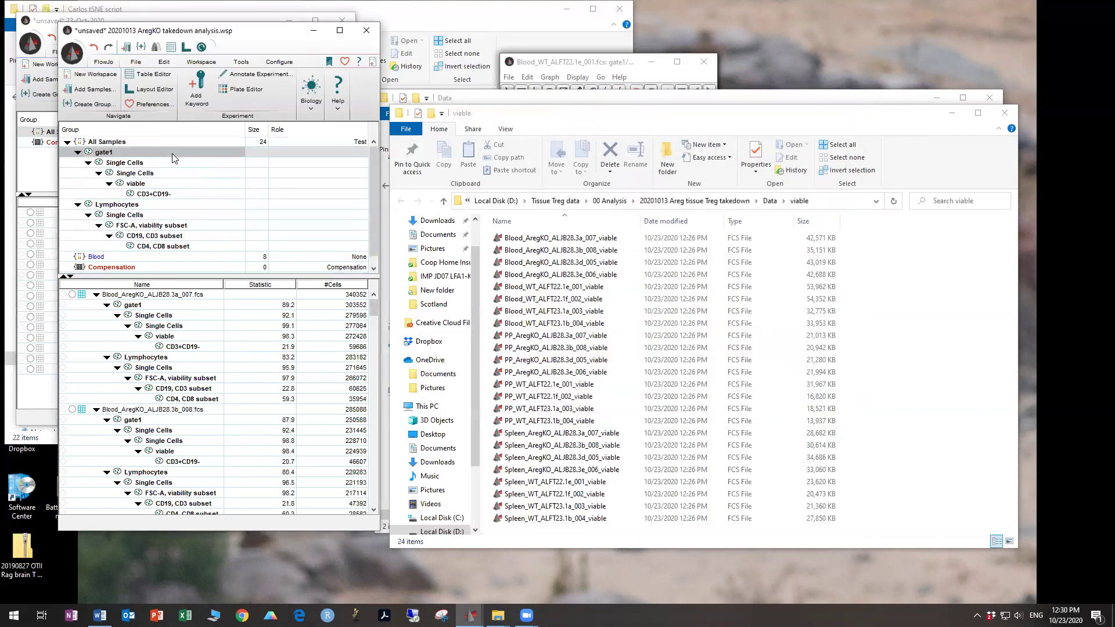
scroll(191, 348, "down", 15)
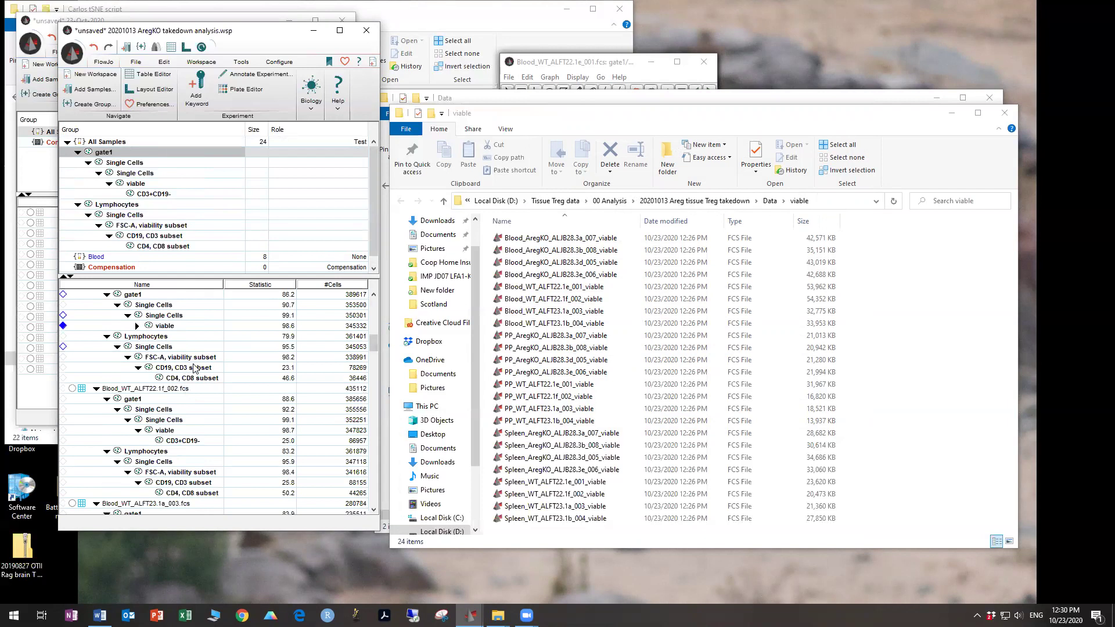
left_click(194, 368)
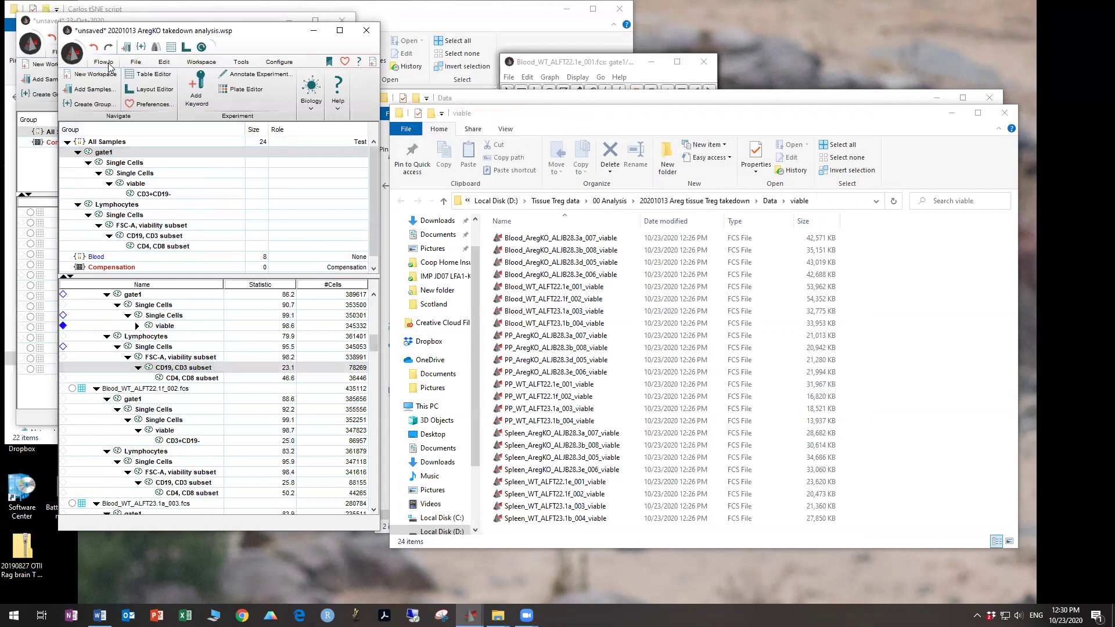
left_click(134, 63)
left_click(159, 63)
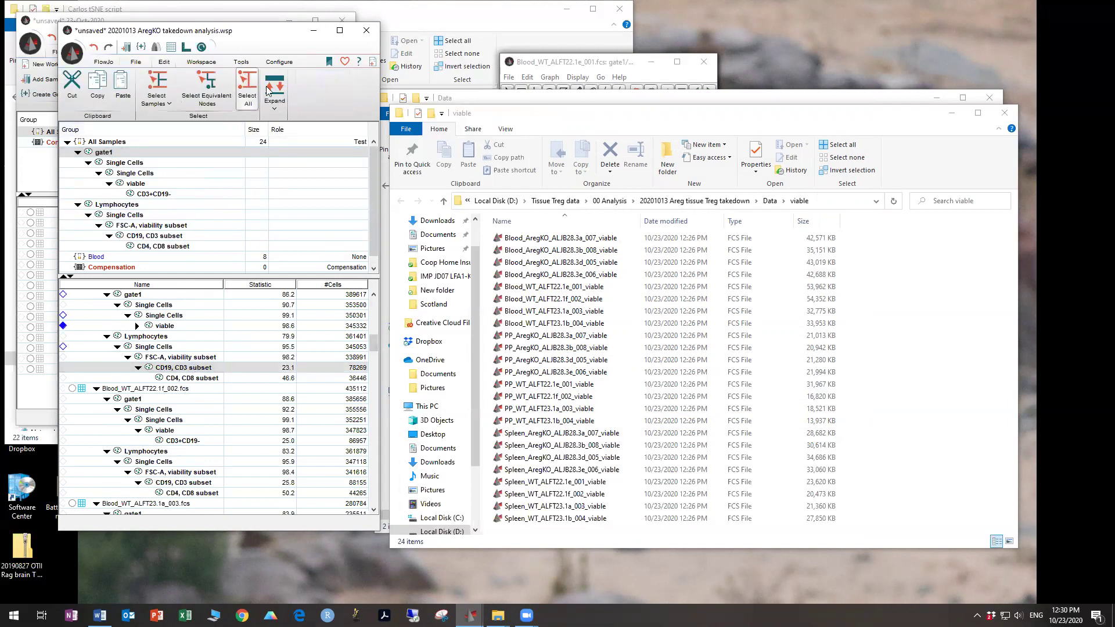
left_click(277, 107)
left_click(360, 160)
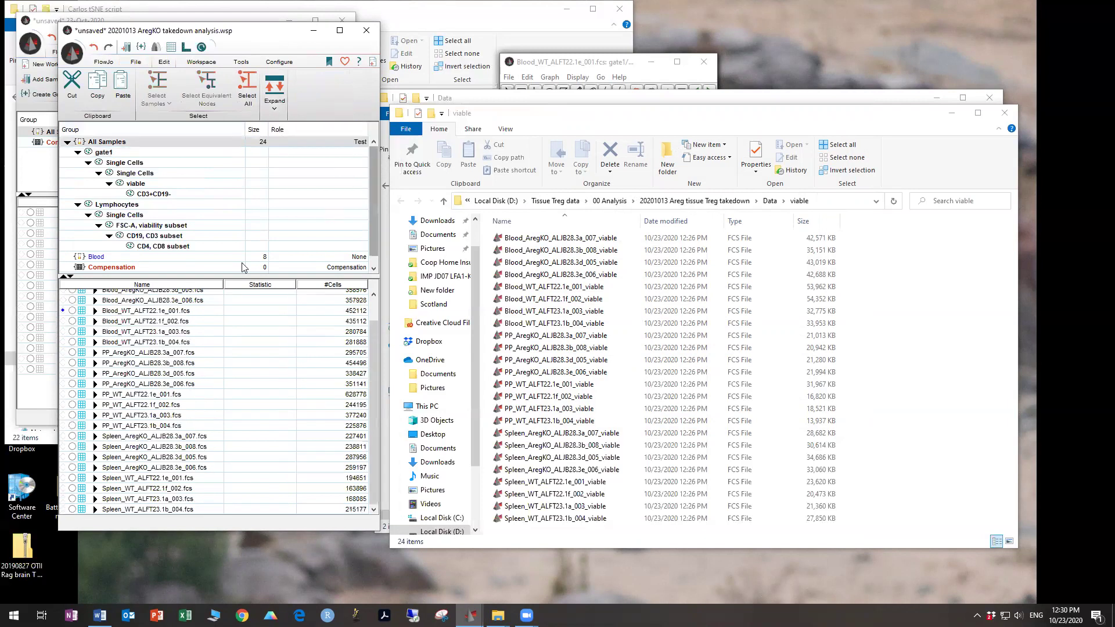
left_click(108, 396)
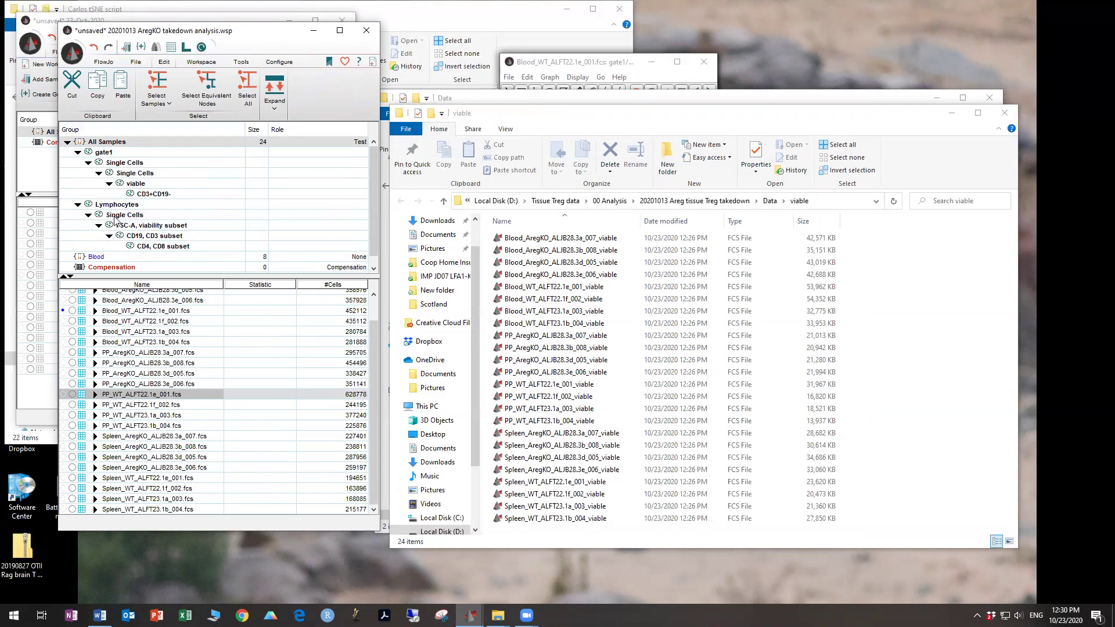
Change the NotBlood group's second $FIL criterion to contain "PP" and apply the change
scroll(136, 259, "down", 1)
left_click(122, 268)
right_click(120, 268)
left_click(174, 275)
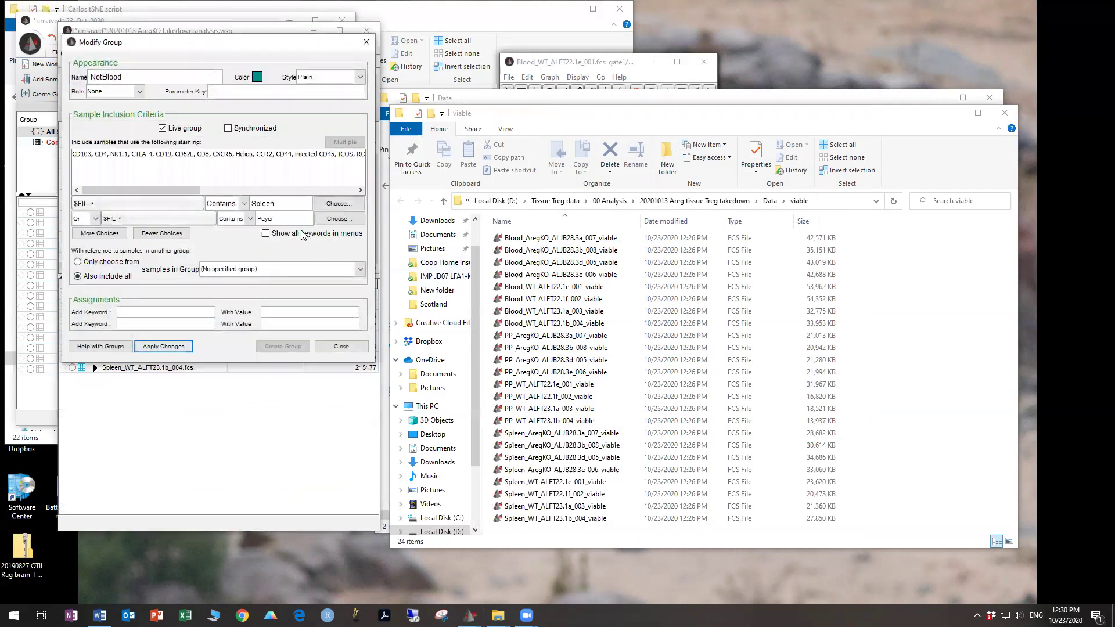
left_click(284, 219)
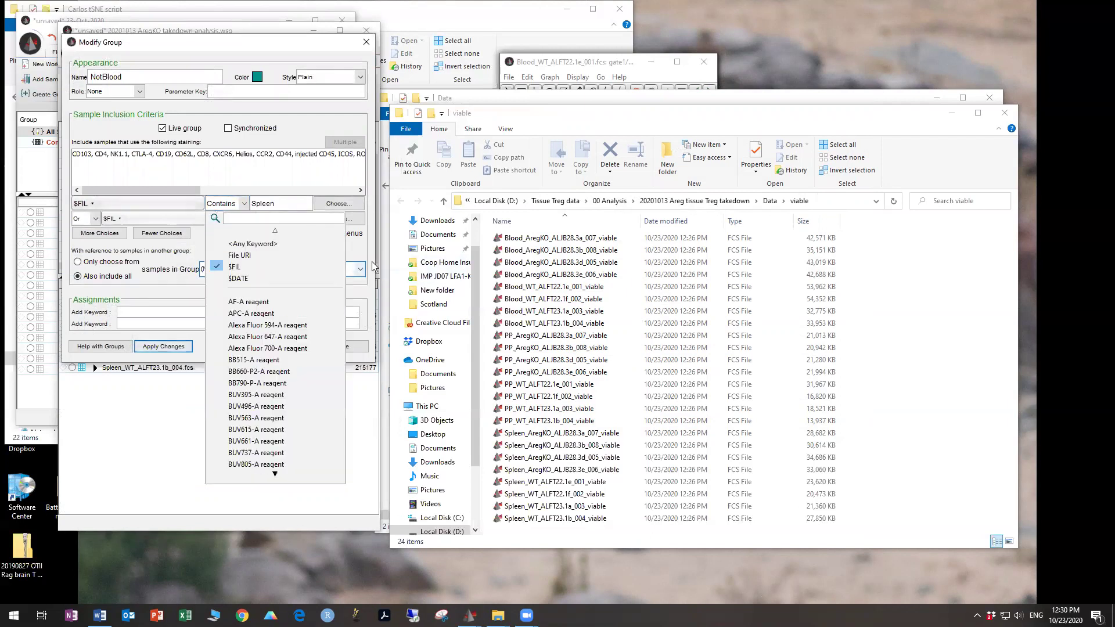
left_click(305, 220)
type("PP")
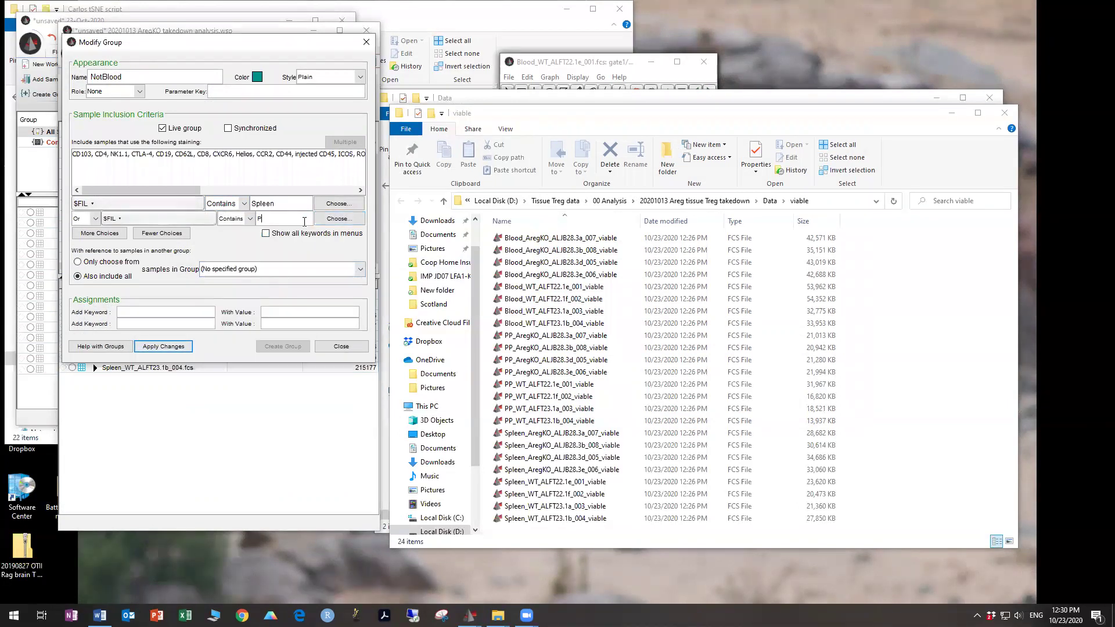
left_click(163, 347)
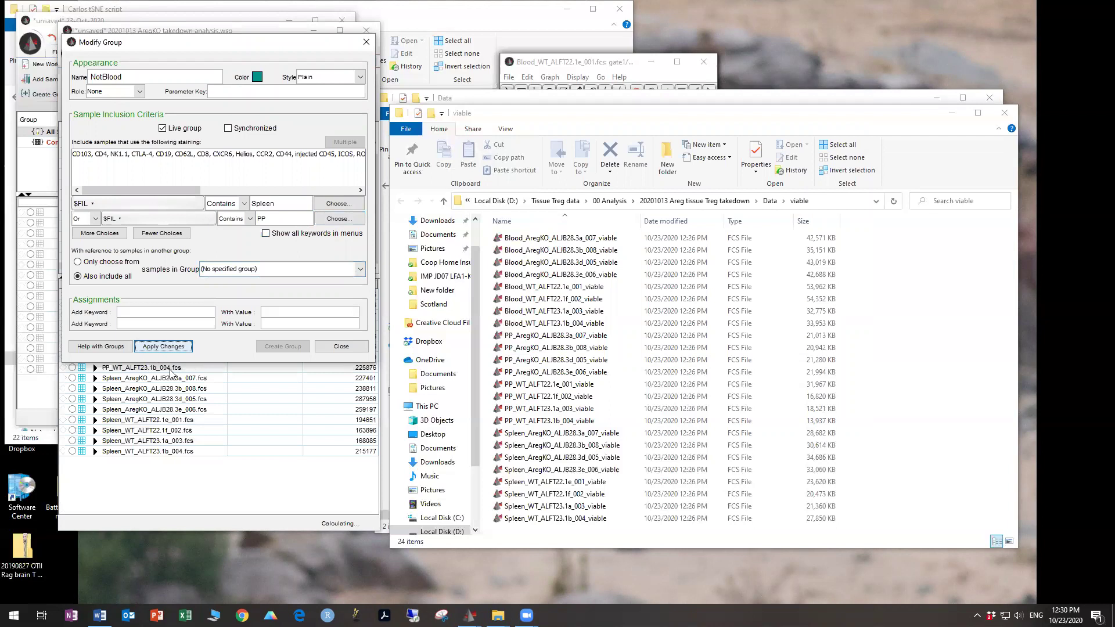
left_click(357, 347)
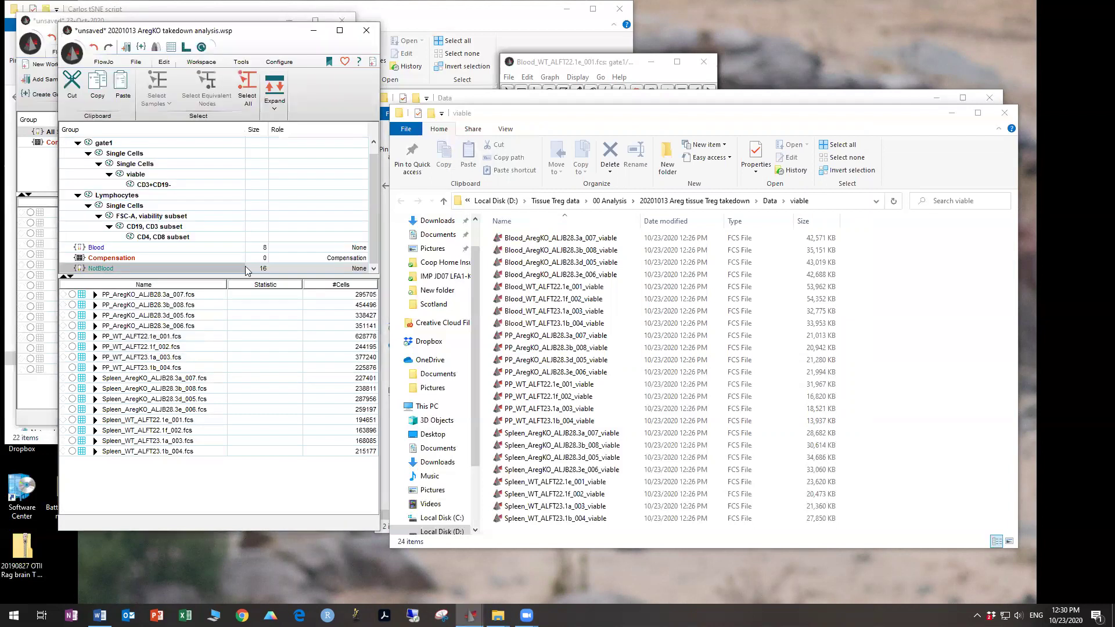
Enlarge the group list and copy the full gating tree of Blood_AregKO_ALJB28.3a_007.fcs to the NotBlood and Blood groups
scroll(244, 241, "up", 1)
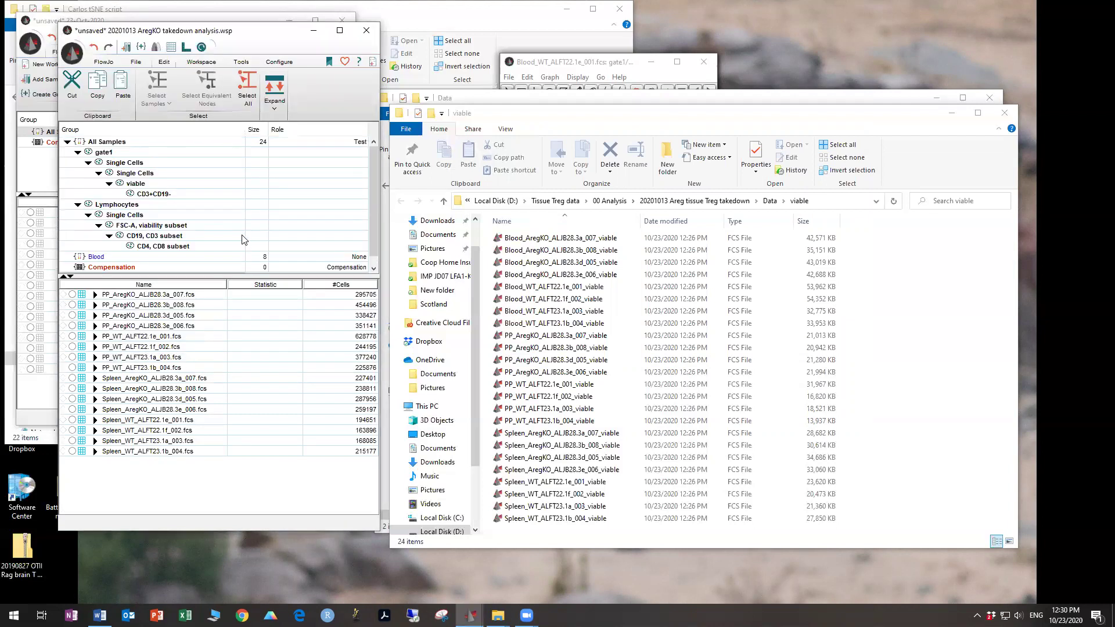
left_click_drag(170, 277, 167, 312)
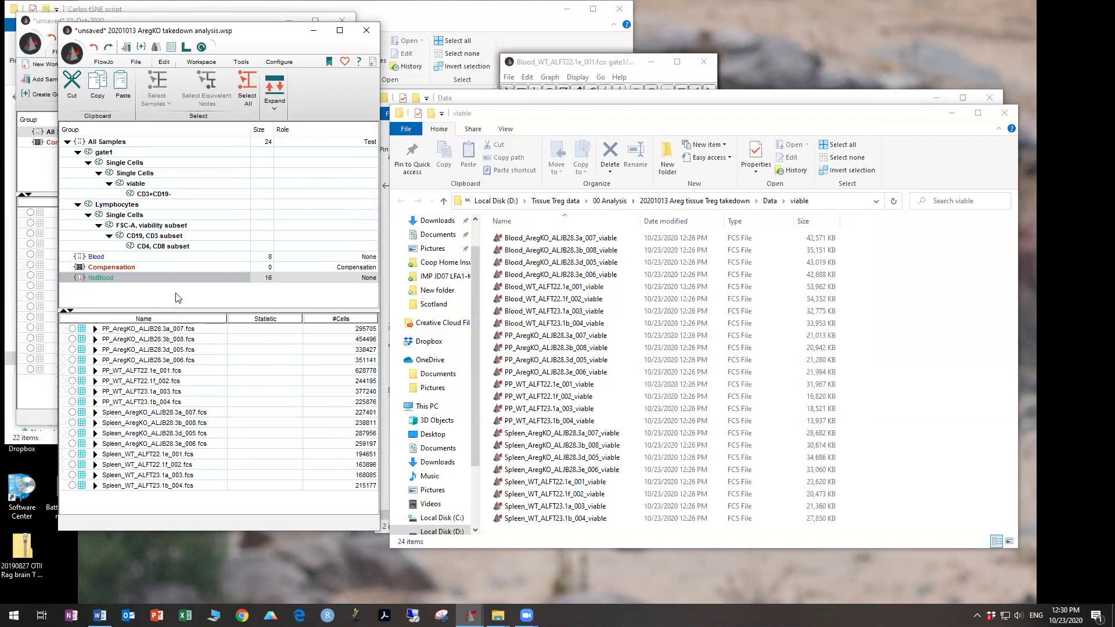
left_click(168, 168)
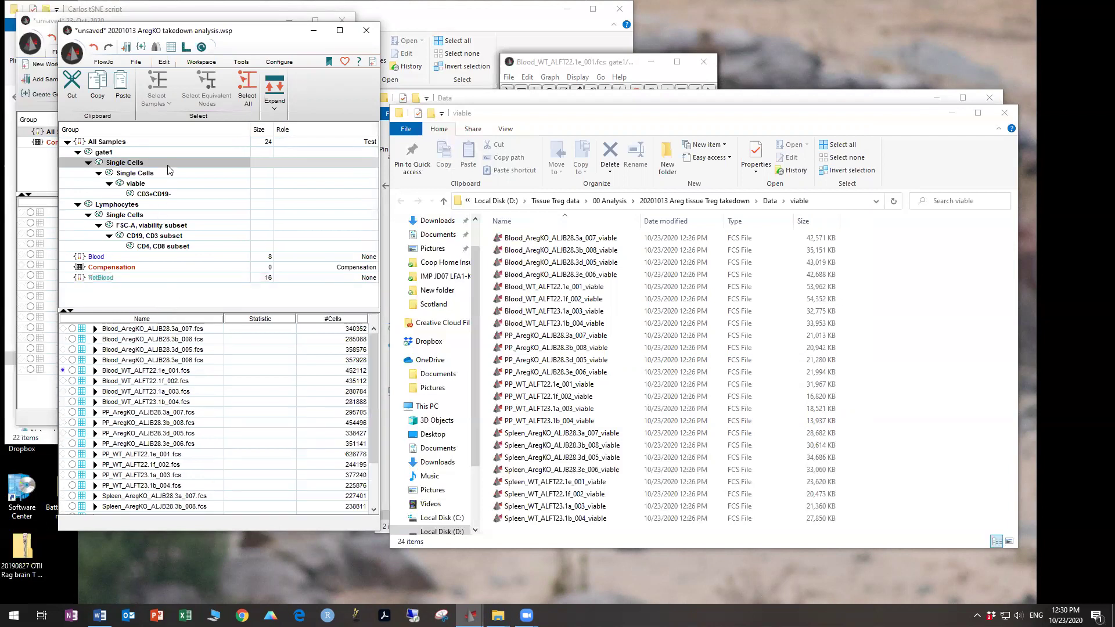
left_click(95, 328)
left_click(145, 341)
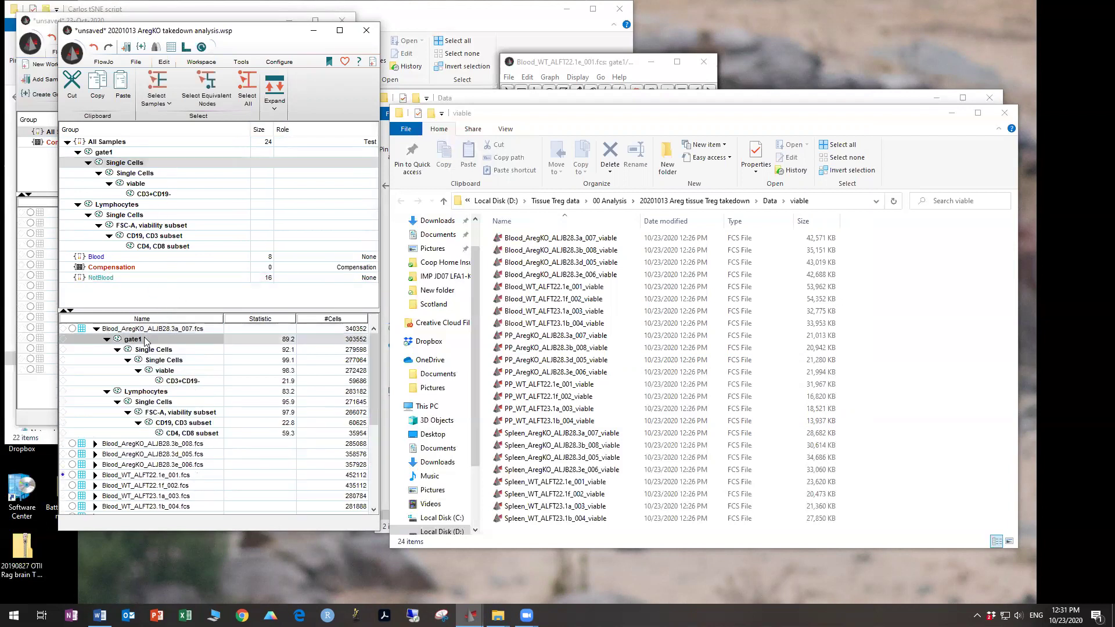
left_click(189, 434, "shift")
left_click_drag(140, 342, 131, 279)
left_click_drag(131, 343, 137, 259)
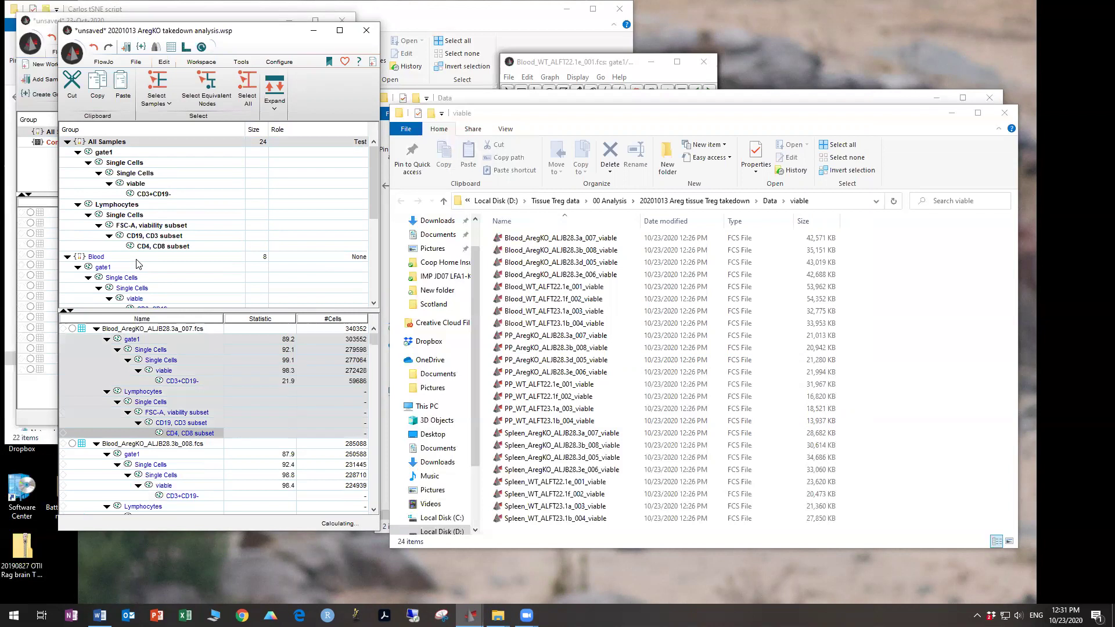
Examine the gating hierarchies of the Blood and NotBlood groups and the gates on their samples
scroll(136, 265, "down", 4)
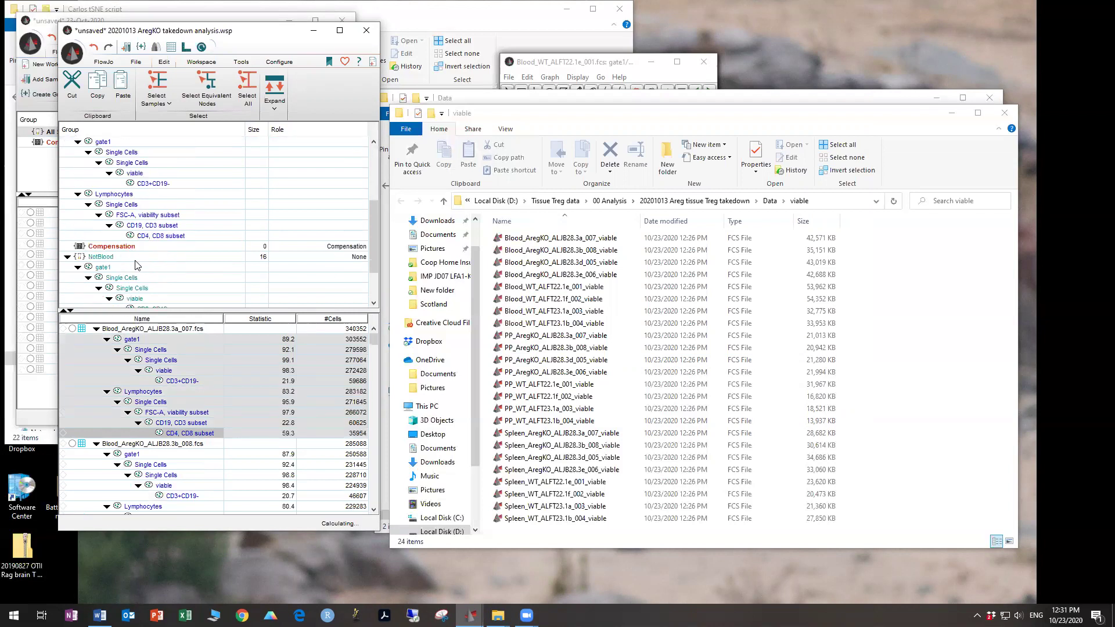
left_click(185, 225)
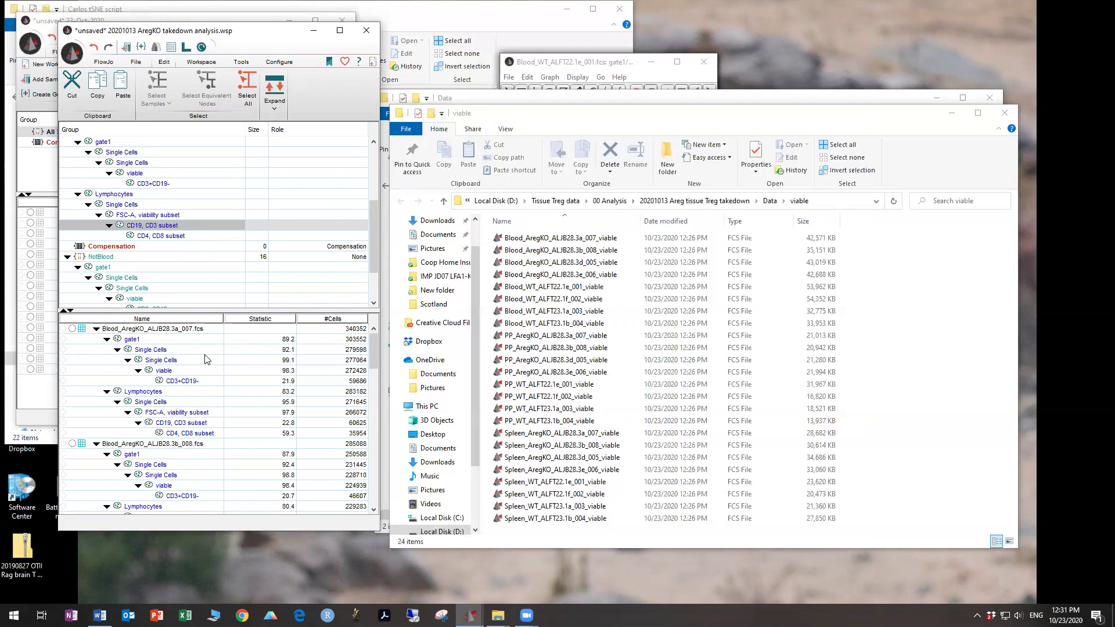
scroll(190, 276, "down", 1)
scroll(190, 276, "down", 1)
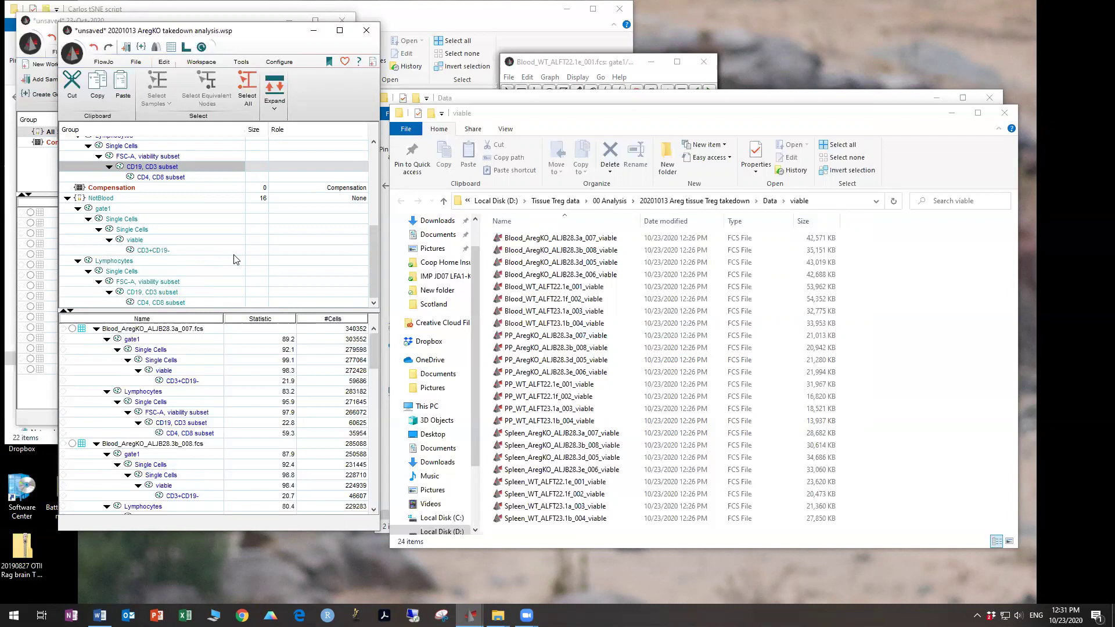
scroll(236, 259, "up", 2)
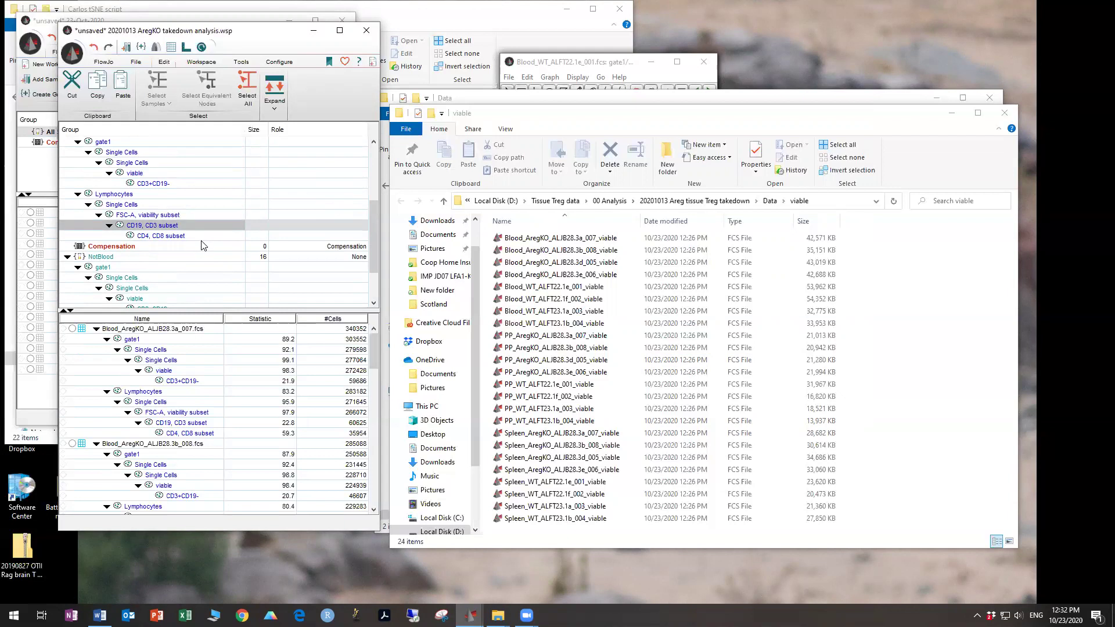
scroll(202, 246, "down", 2)
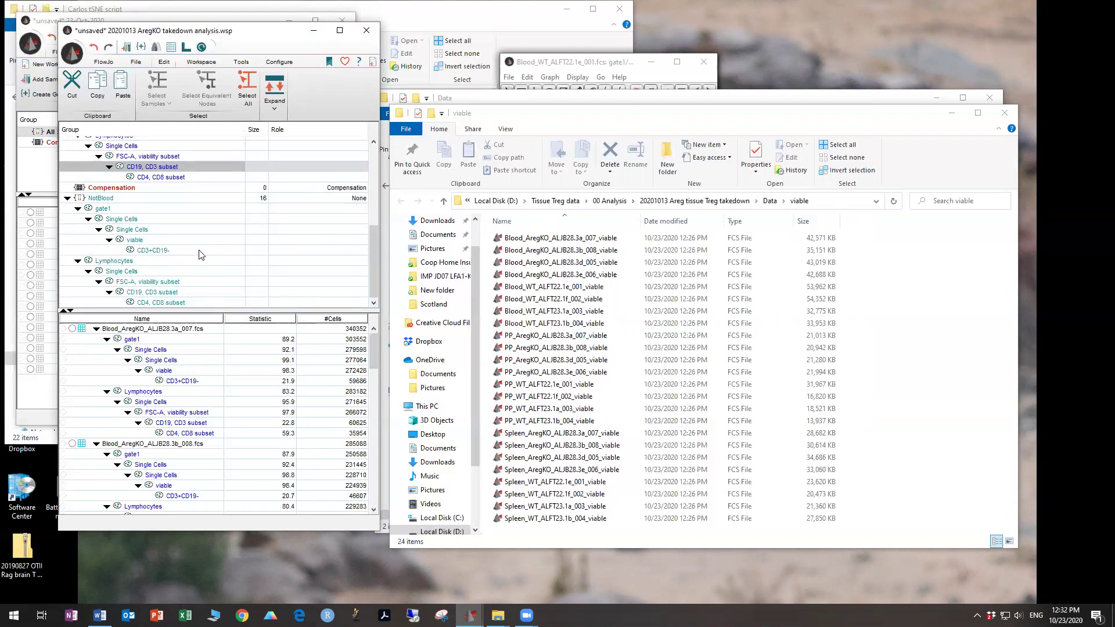
left_click_drag(204, 250, 181, 182)
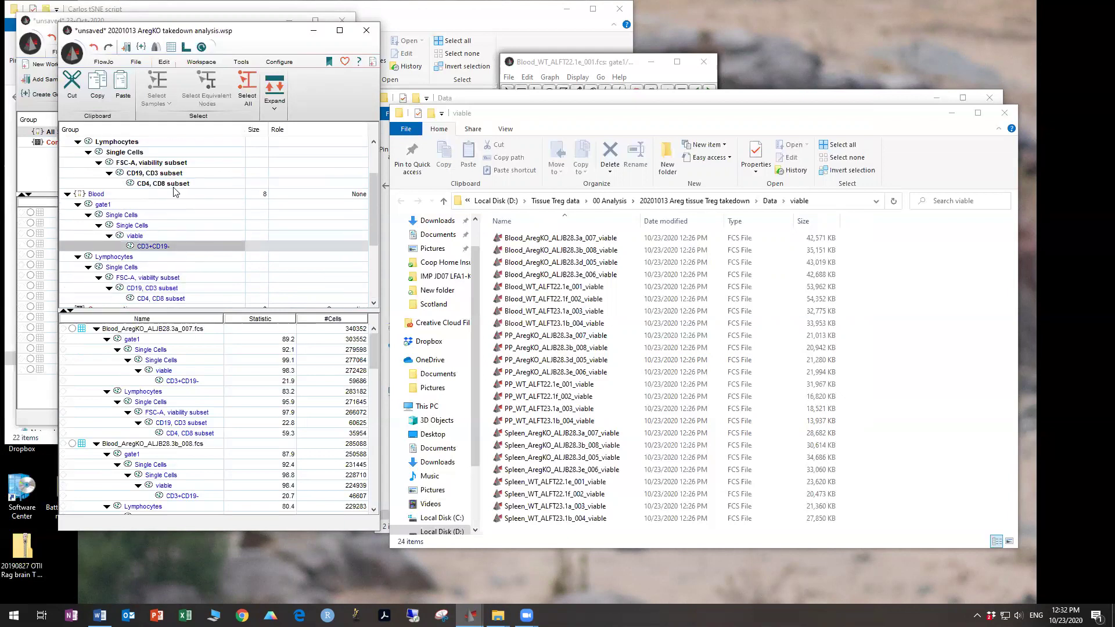
left_click(167, 250)
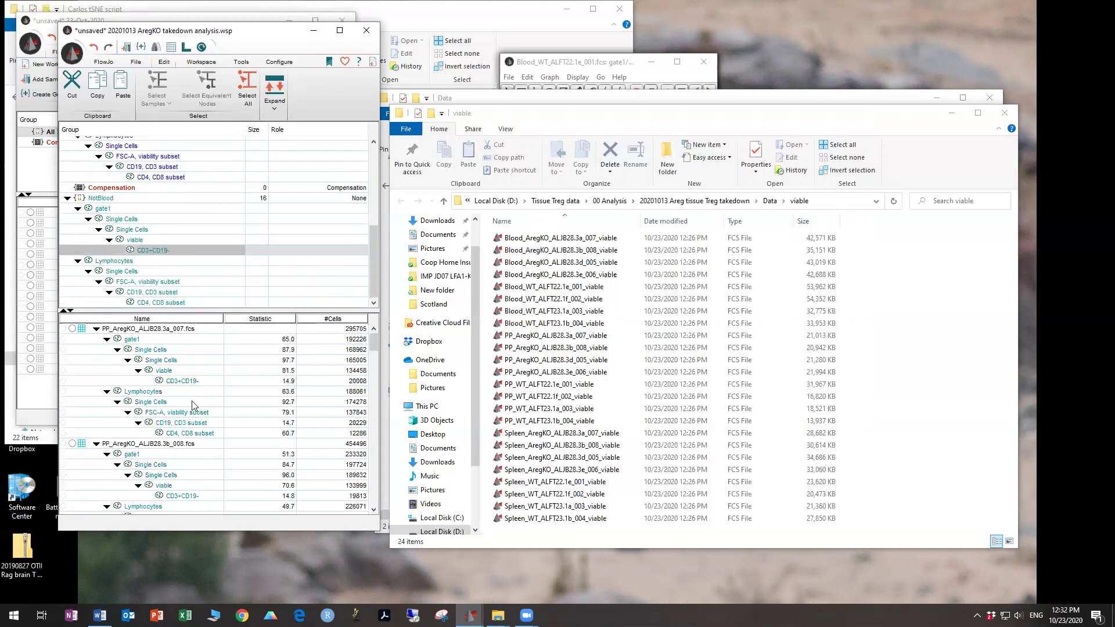
Collapse the NotBlood samples' gating trees and set up a group export of the NotBlood CD3+CD19- gate with all compensated parameters
left_click(275, 105)
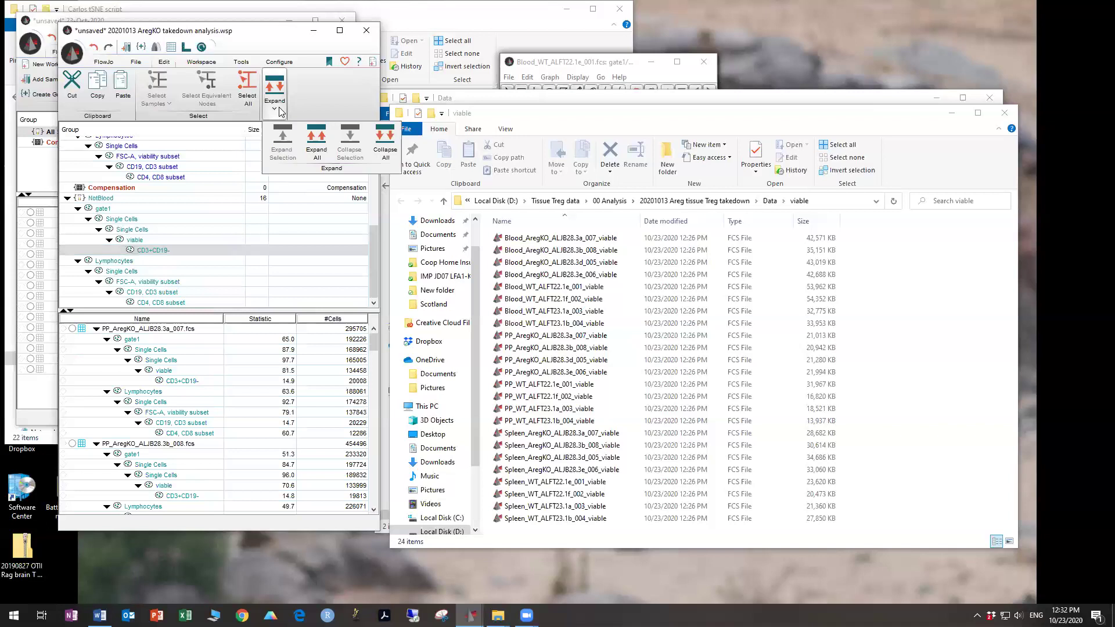
left_click(398, 153)
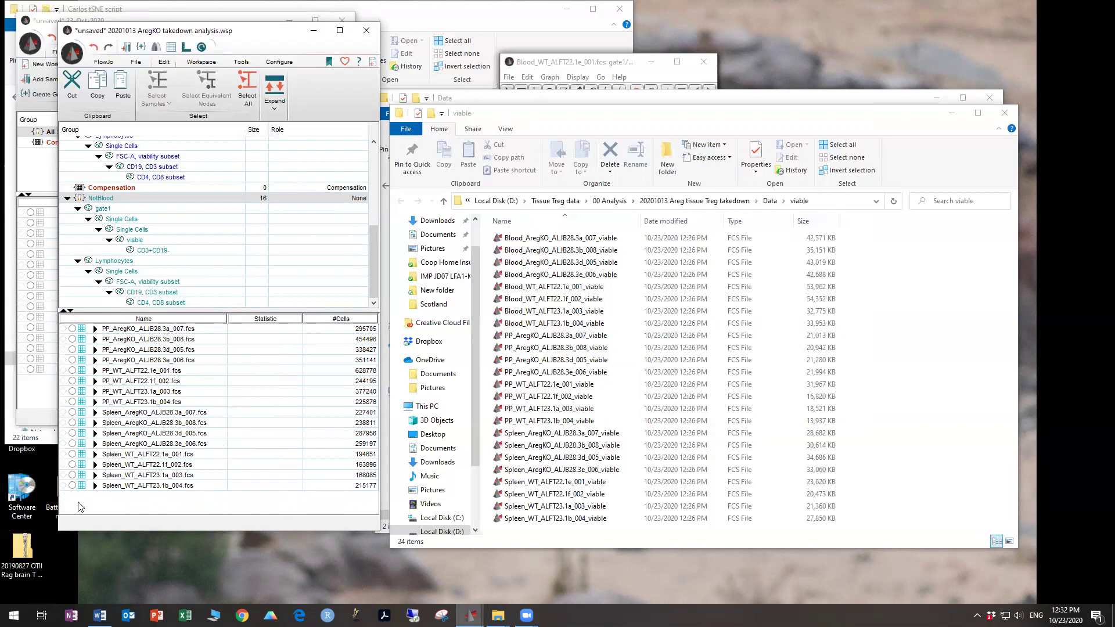
left_click(143, 252)
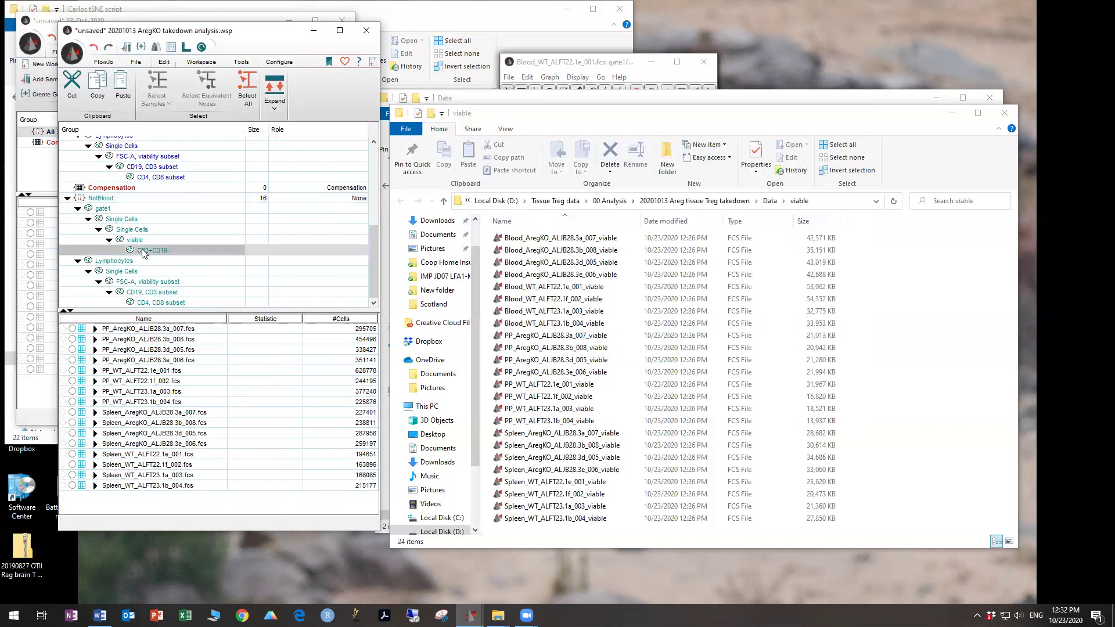
right_click(143, 253)
left_click(174, 267)
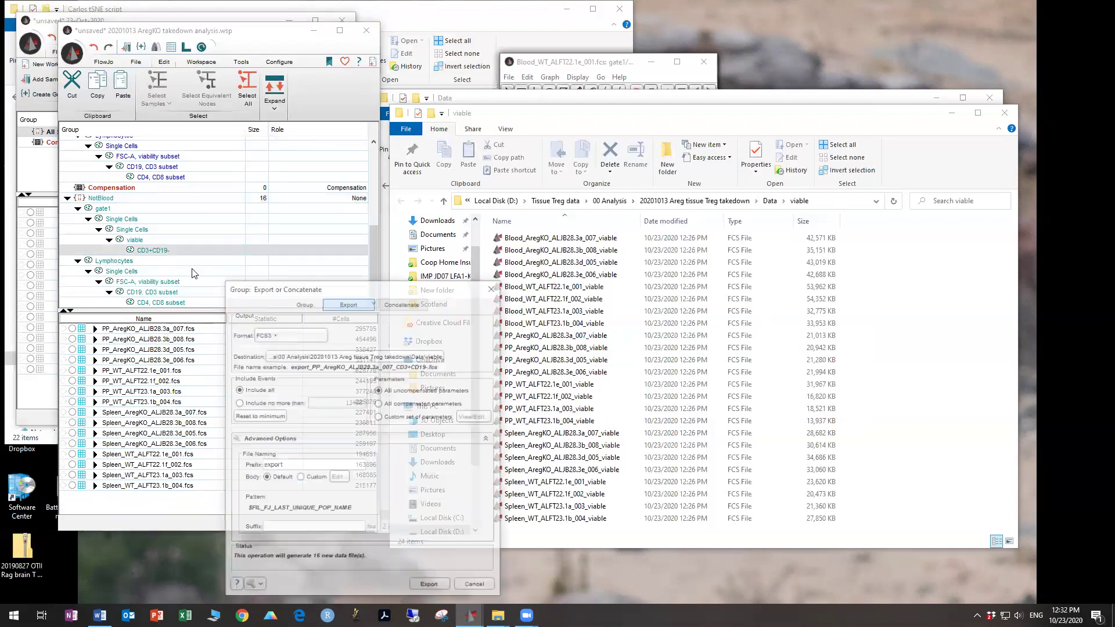
left_click_drag(405, 290, 477, 140)
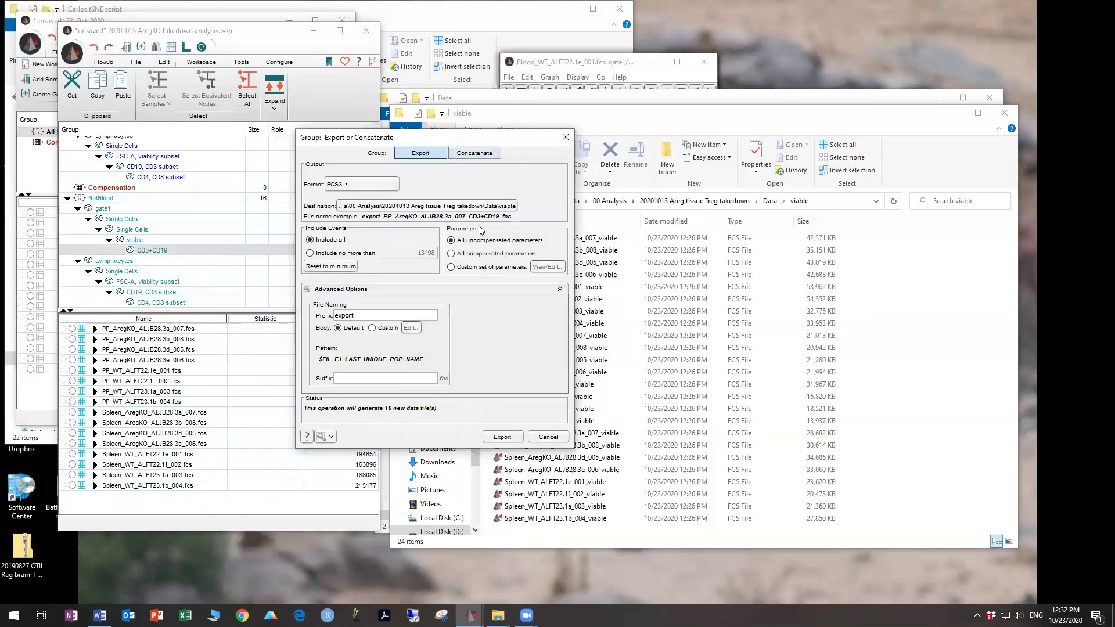
left_click(470, 255)
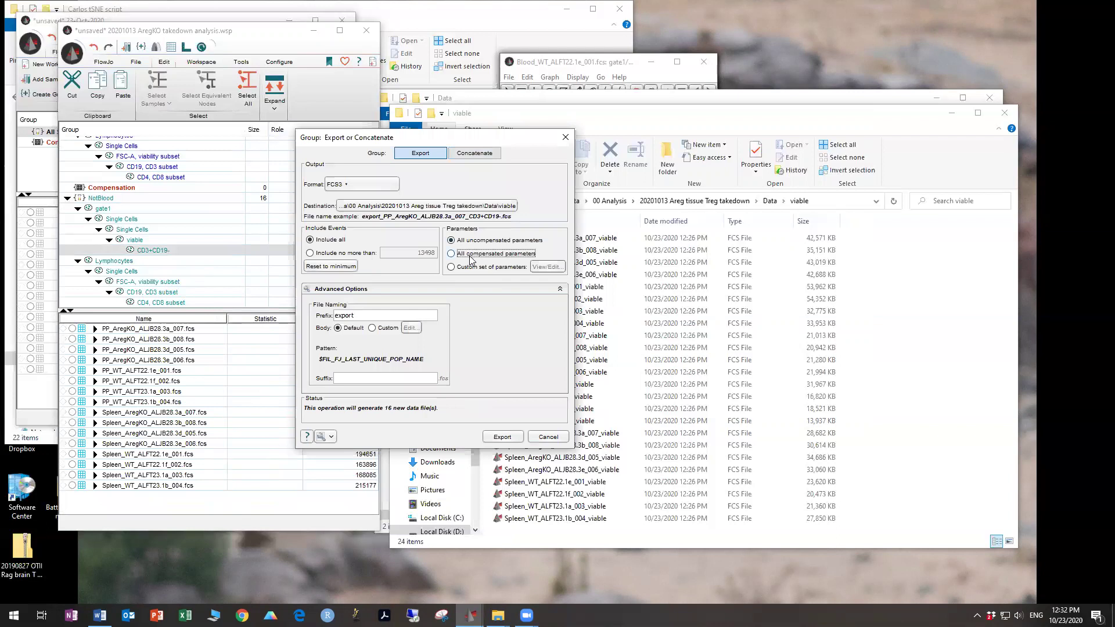
Set the export destination to the CD3 T cells folder inside the Data folder
left_click(488, 206)
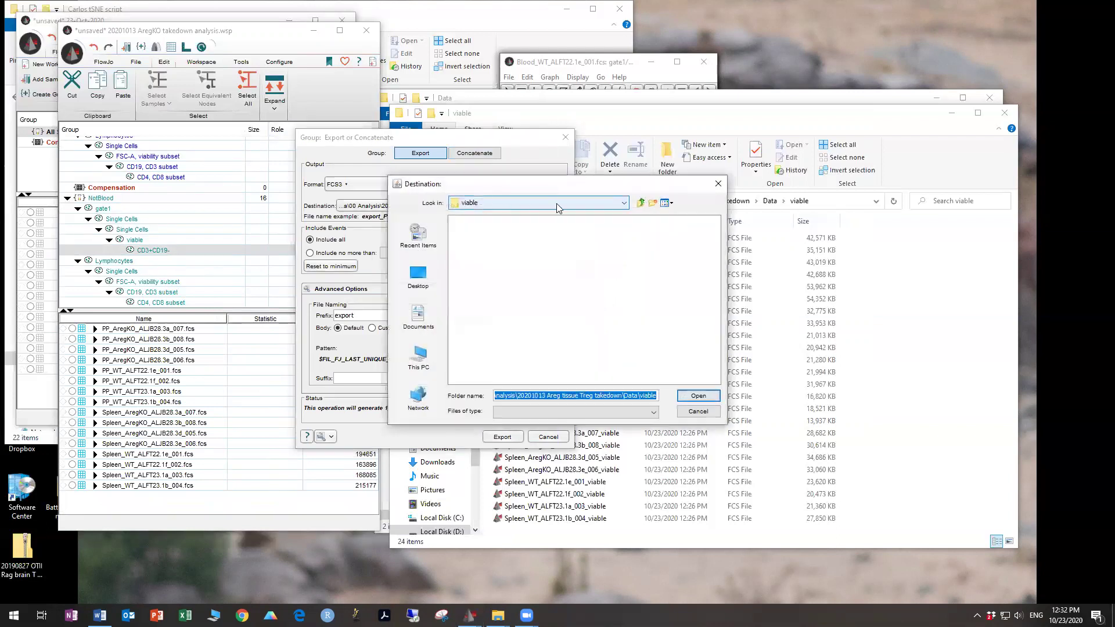
left_click(640, 202)
double_click(476, 221)
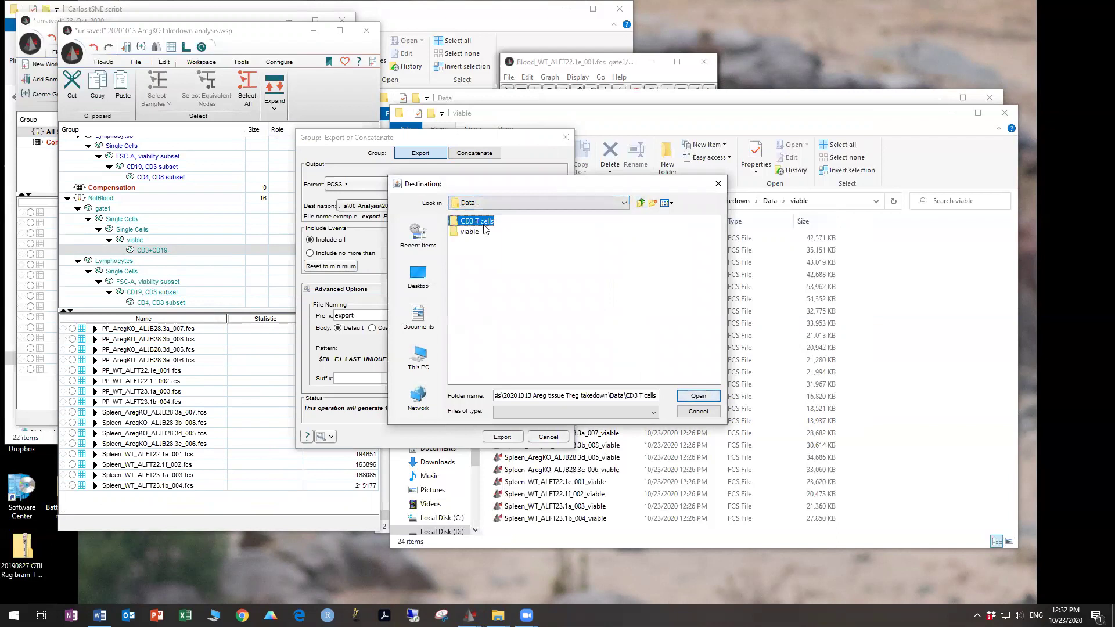
left_click(709, 399)
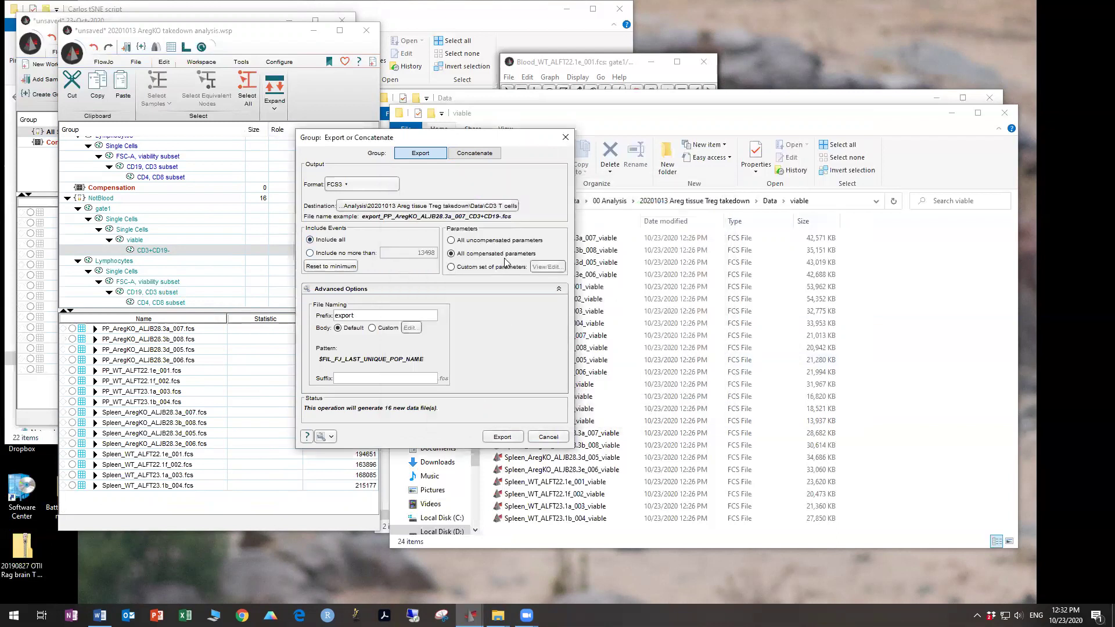
Export the NotBlood population with the file name prefix NotBlood, show the destination folder and close the export dialogs
key("ctrl+a")
type("NotBlood")
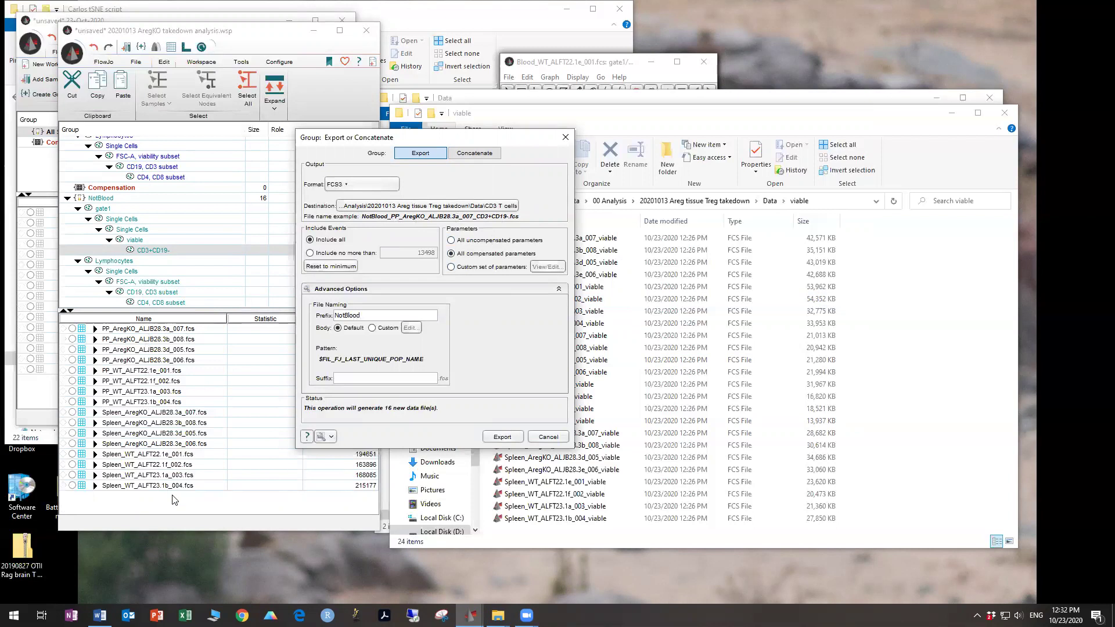
left_click(502, 437)
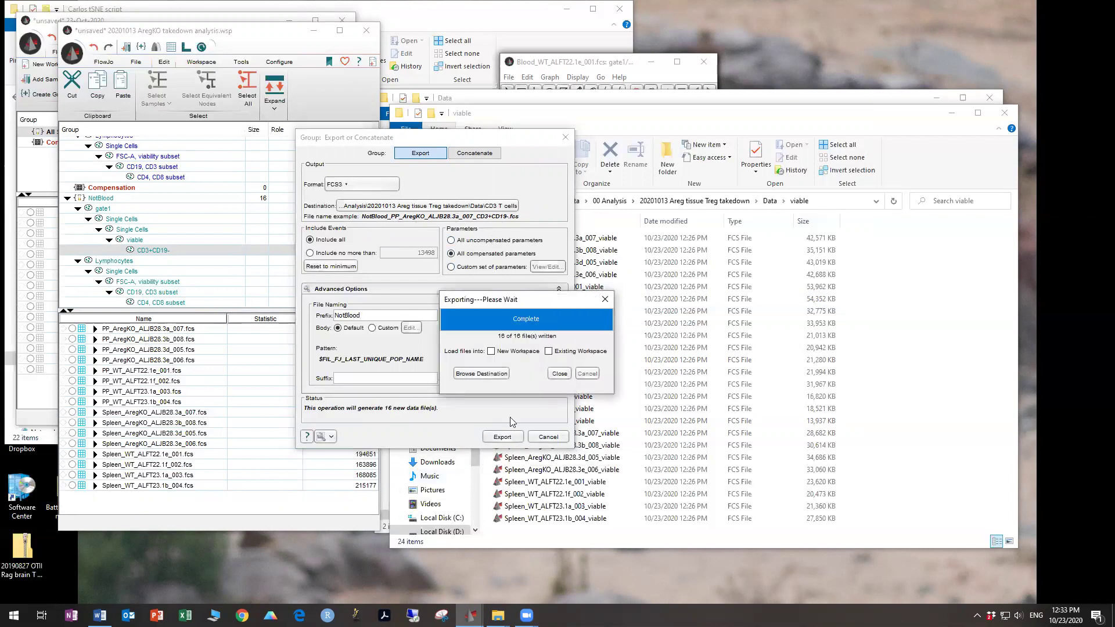
left_click(500, 373)
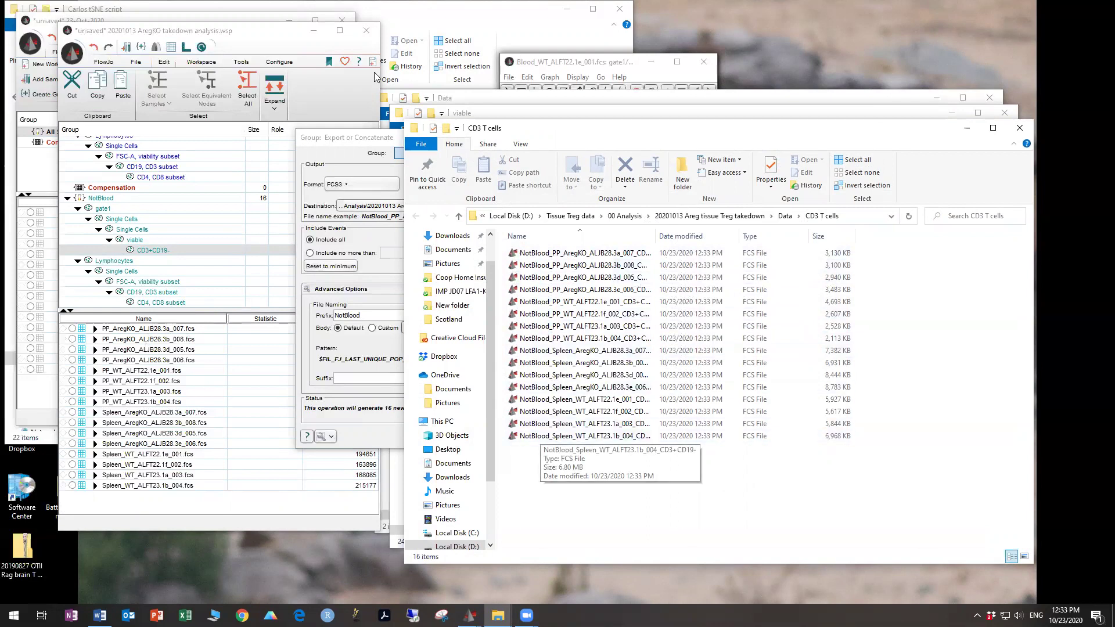
left_click(368, 142)
left_click(566, 375)
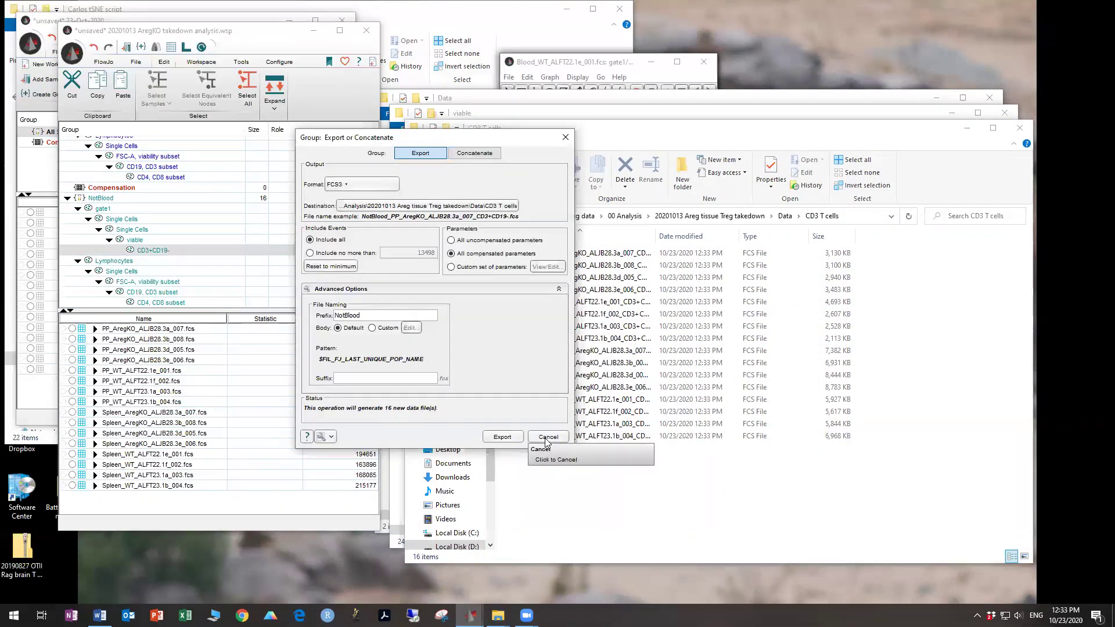
left_click(548, 436)
Set up a group export of the Blood group's CD3+CD19- gate with all compensated parameters
scroll(164, 235, "up", 3)
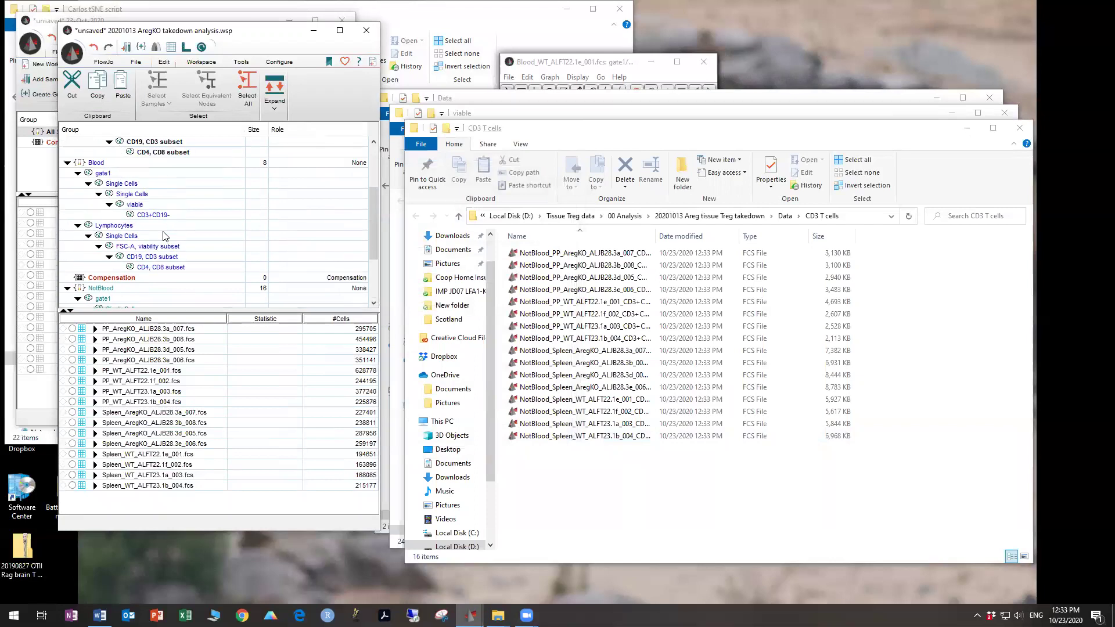
left_click(176, 214)
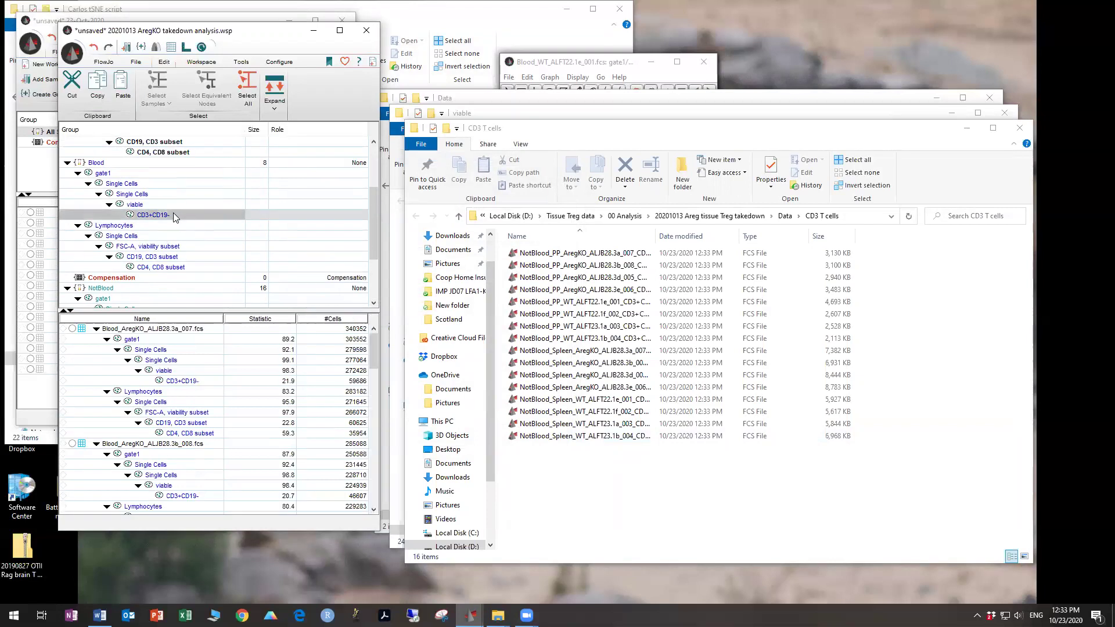
right_click(173, 214)
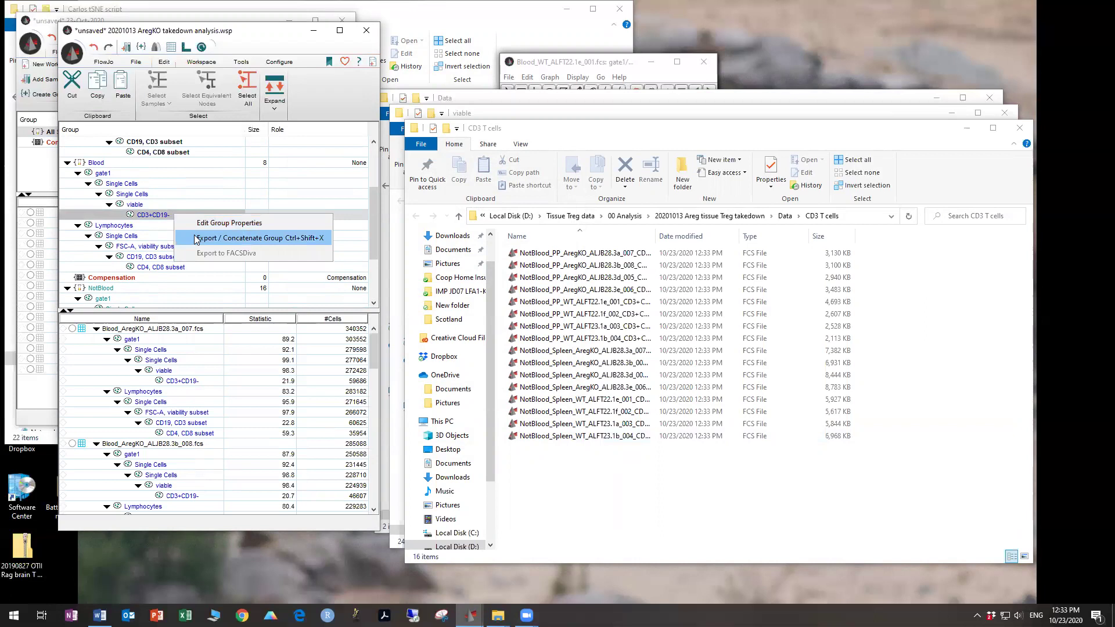
left_click(197, 238)
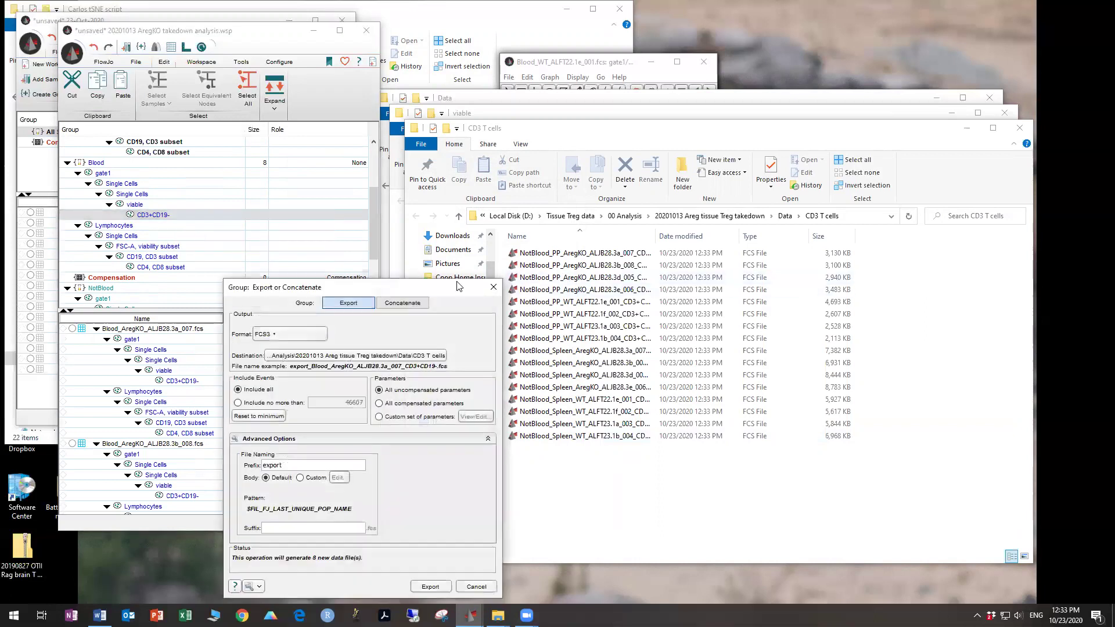
left_click_drag(443, 289, 508, 226)
left_click(482, 342)
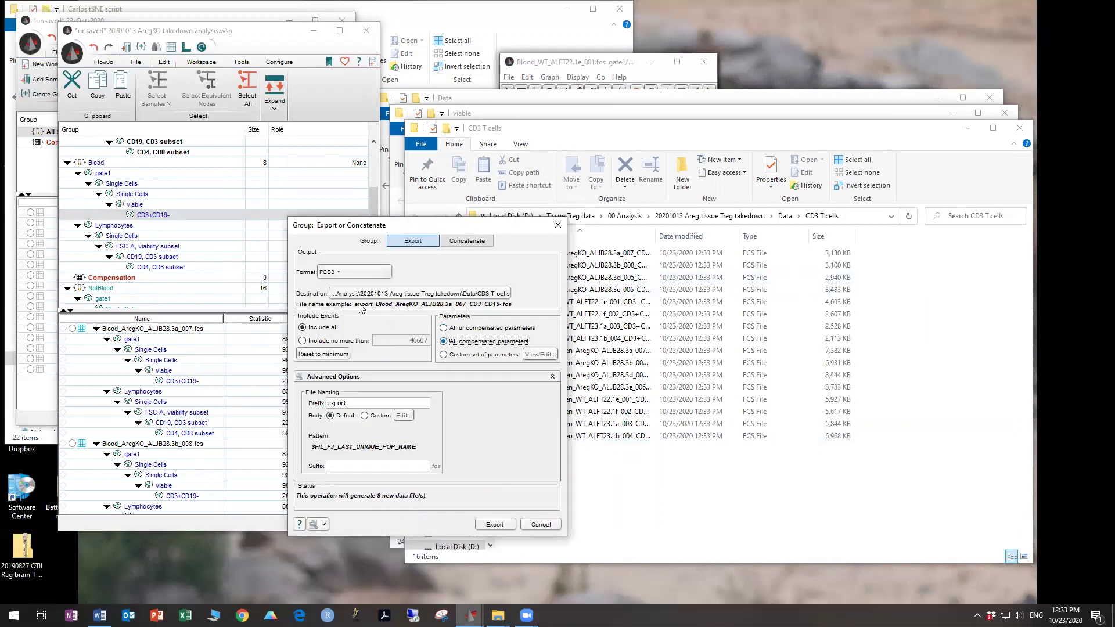
Clear the file name prefix, export the Blood population to the CD3 T cells folder and close the export dialogs
double_click(337, 403)
key("BackSpace")
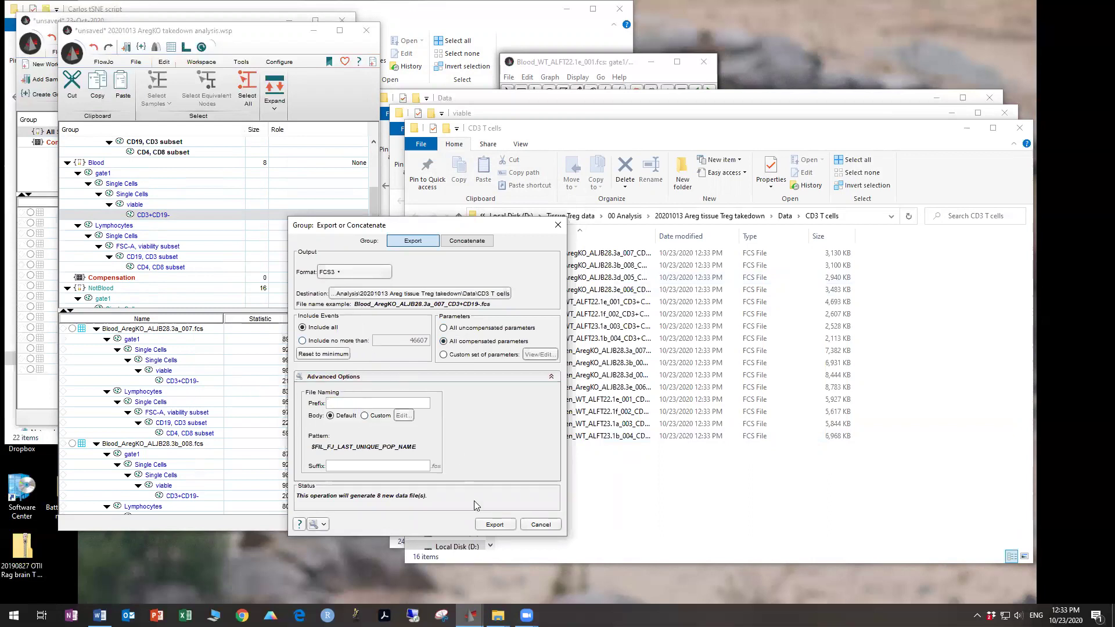
left_click(491, 524)
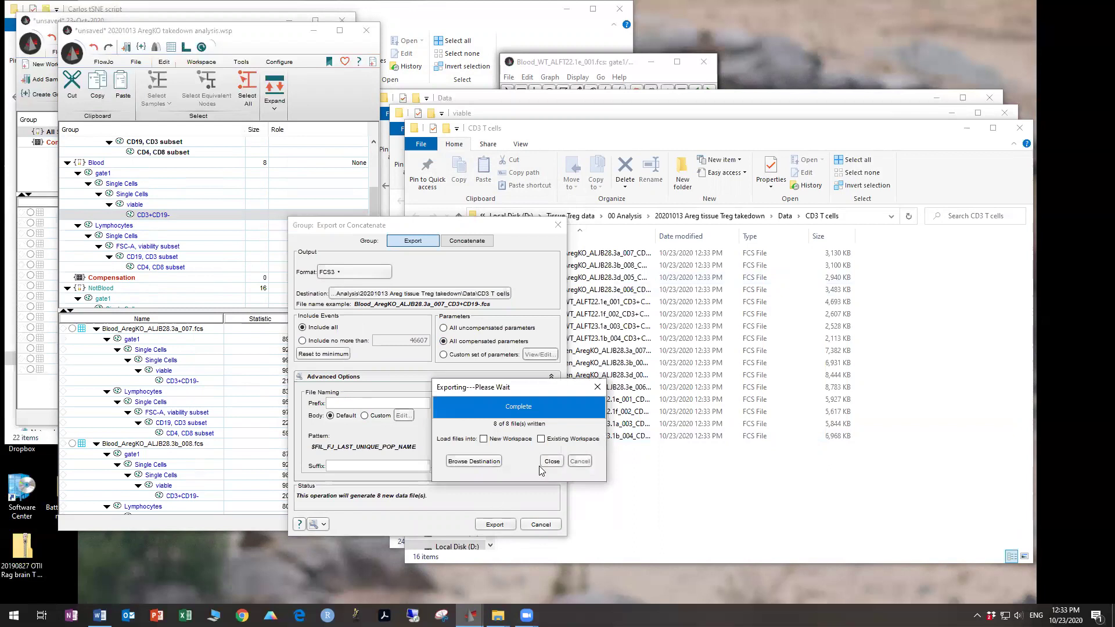
left_click(549, 462)
left_click(530, 526)
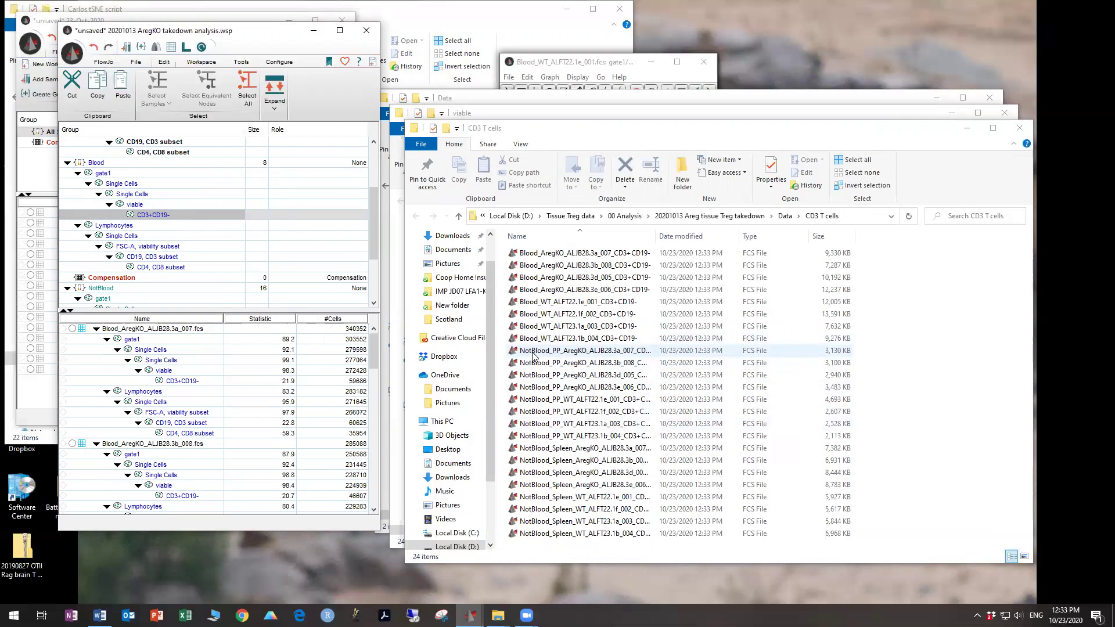
Save the 20201013 AregKO takedown analysis workspace and keep it open
left_click(551, 351)
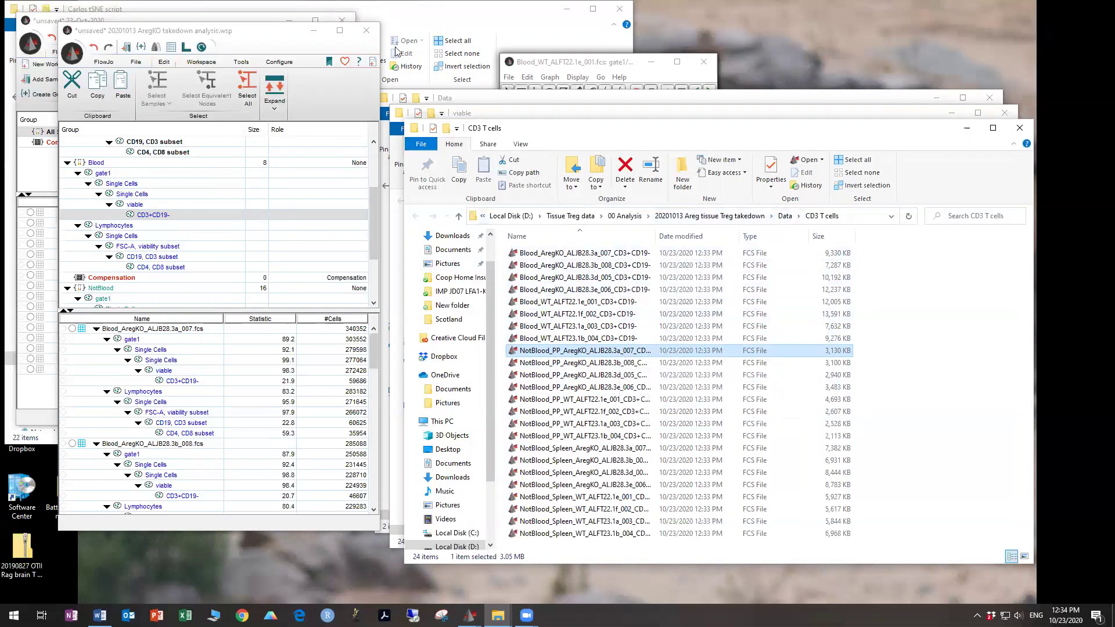
left_click(365, 30)
left_click(240, 246)
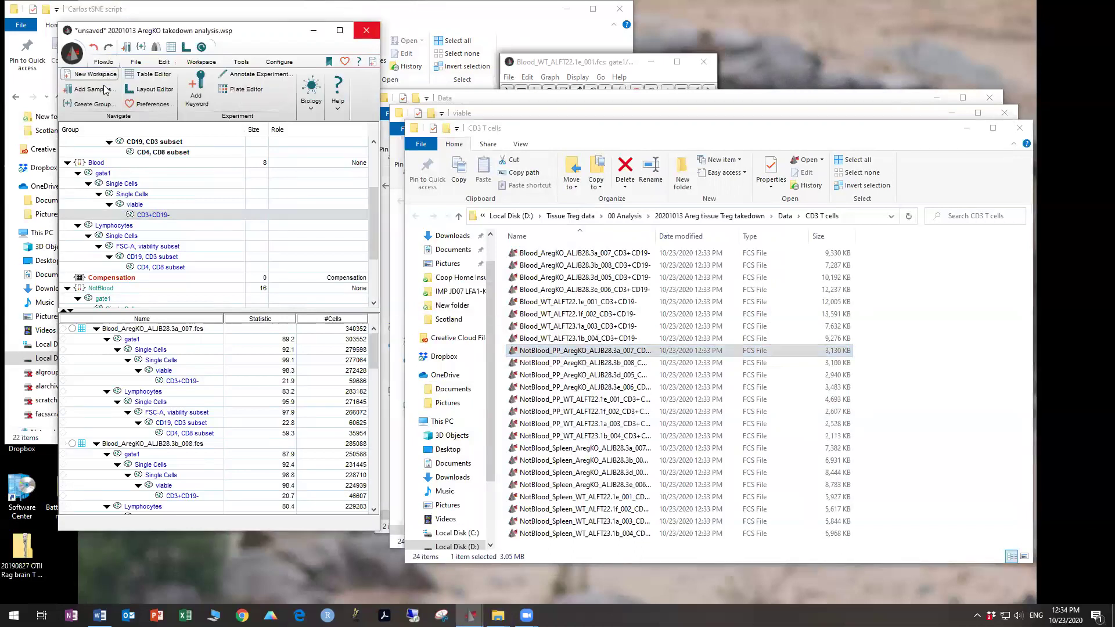
left_click(104, 61)
left_click(97, 90)
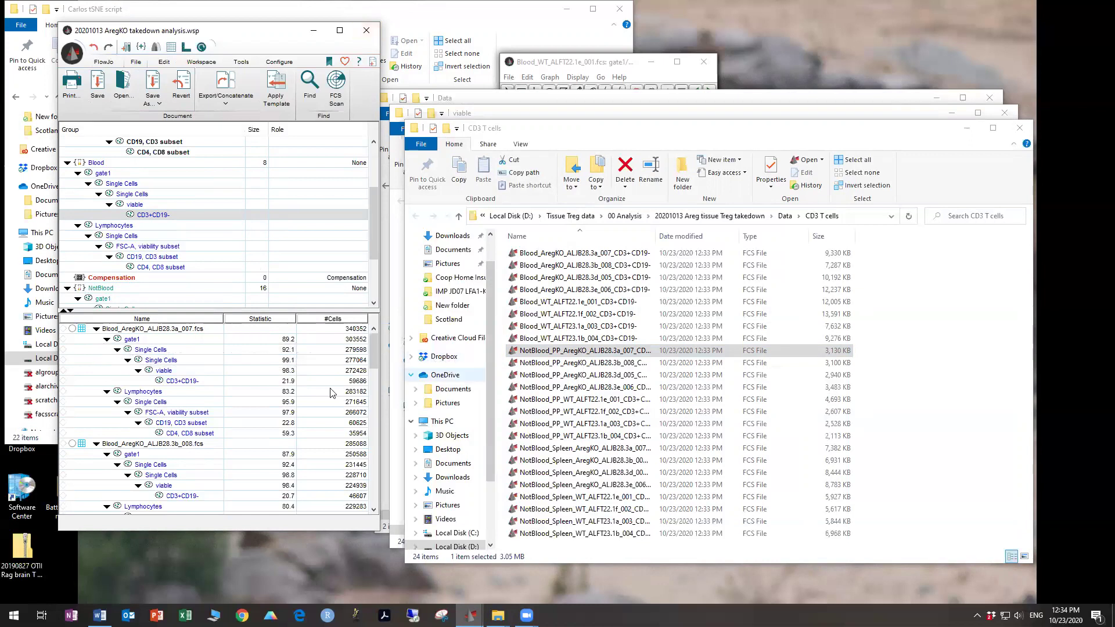
Create a new workspace, add all the FCS files from the CD3 T cells folder and enlarge the workspace window
left_click(288, 384)
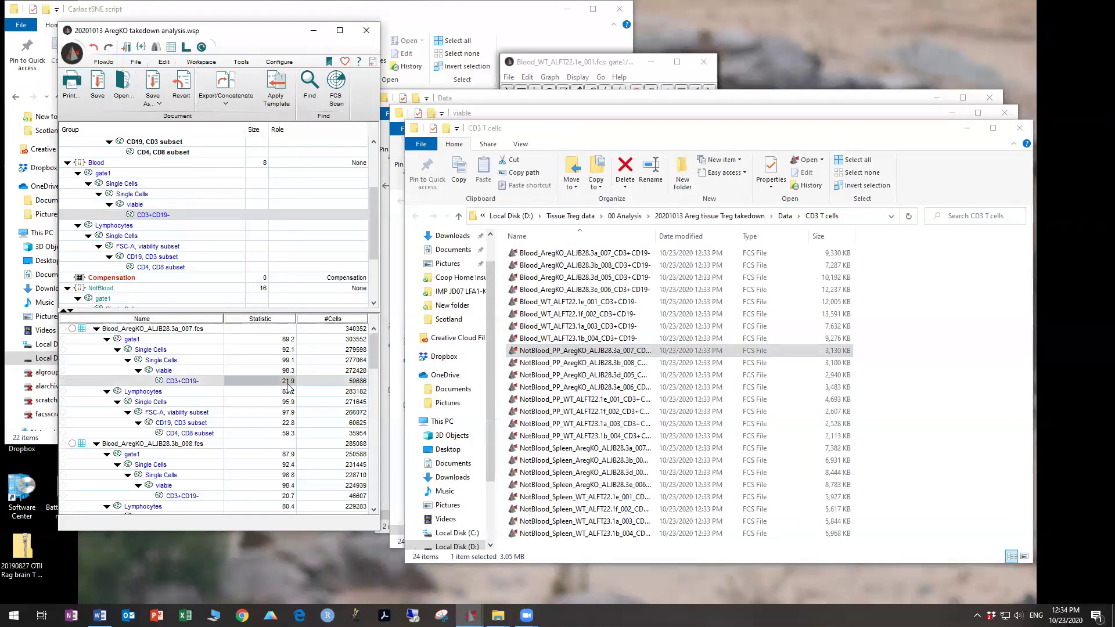
key("ctrl+n")
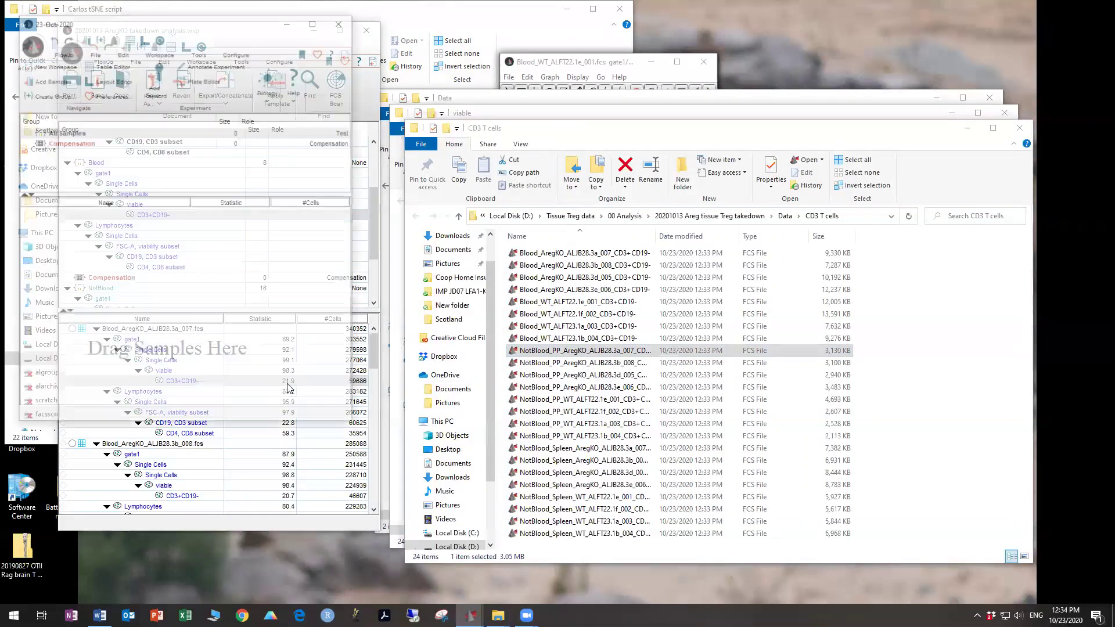
left_click(584, 461)
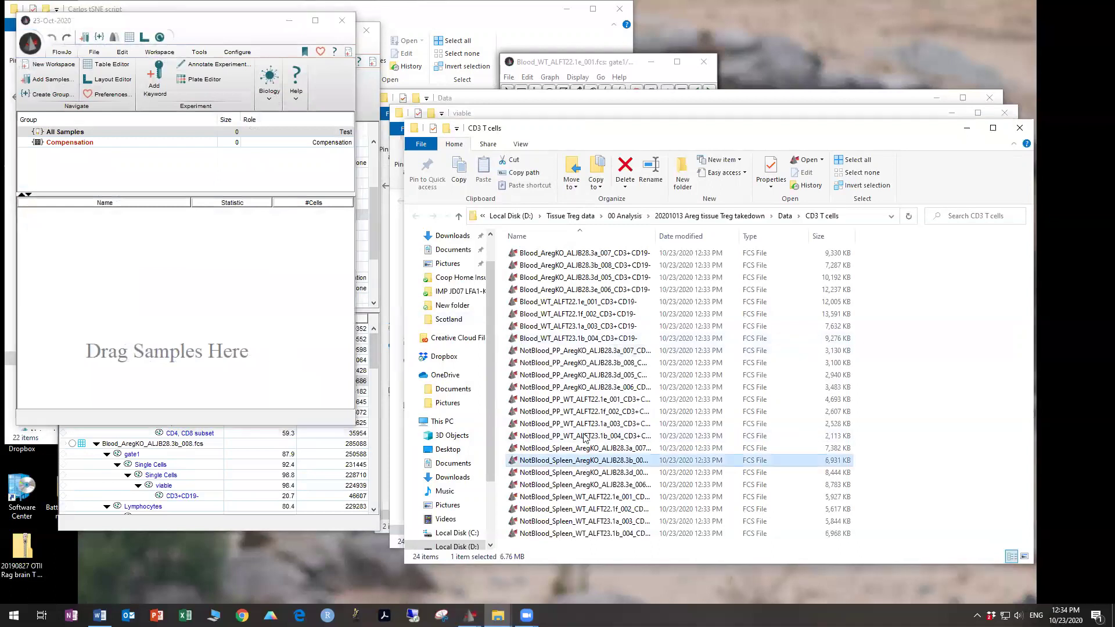
key("ctrl+a")
left_click_drag(587, 307, 227, 292)
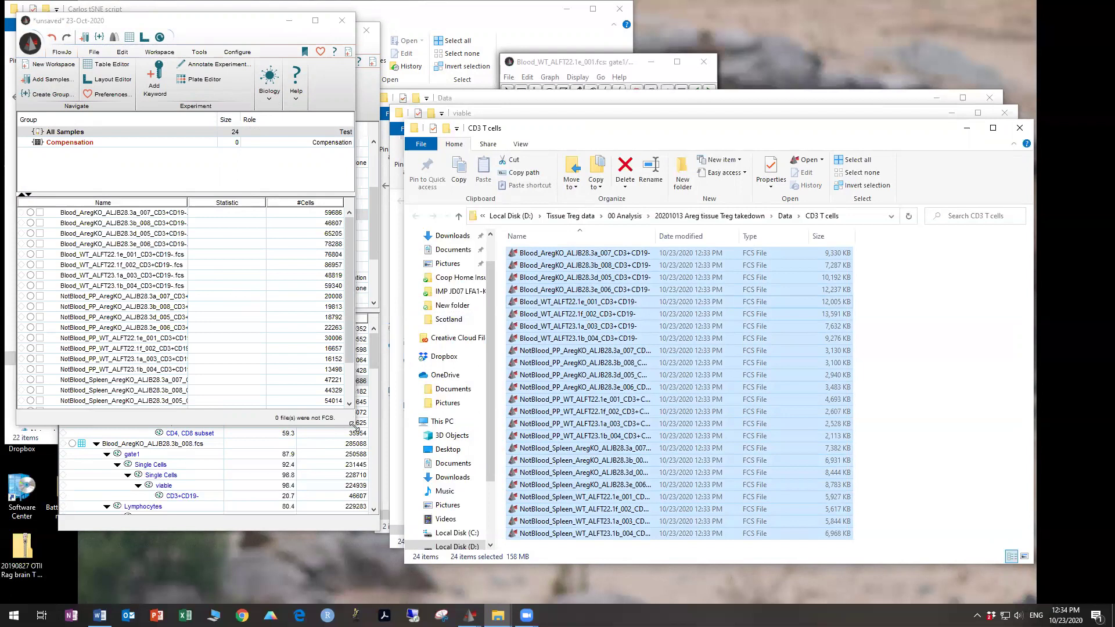
left_click_drag(352, 425, 380, 554)
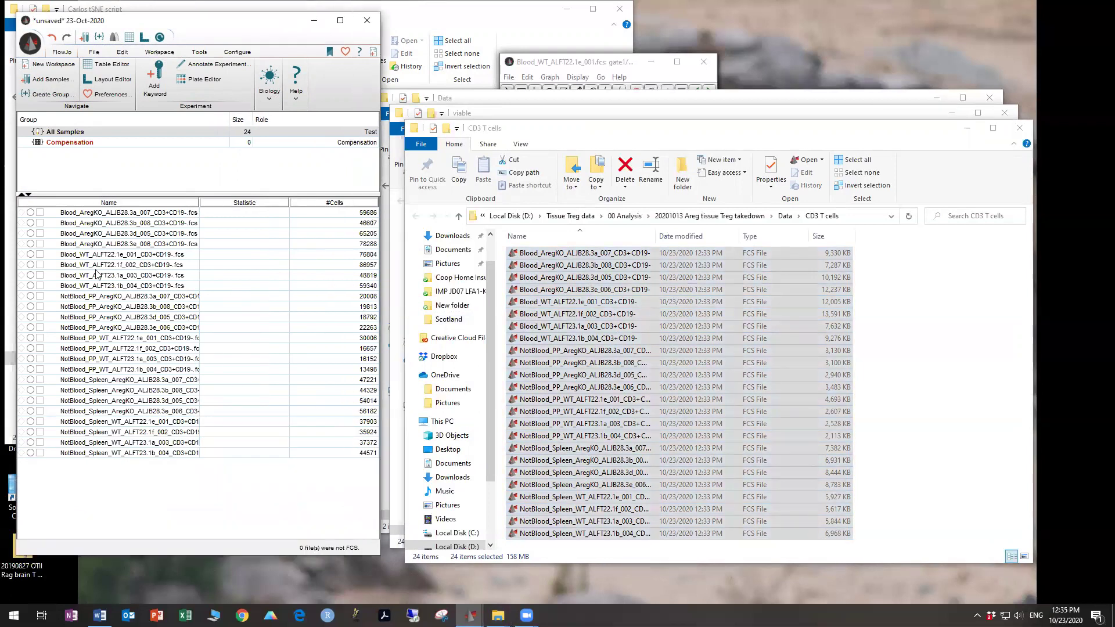
Open the plot of the Blood_AregKO_ALJB28.3a_007 sample and display CD19 on the X axis against Spark Blue 550 CD3 on the Y axis
double_click(106, 213)
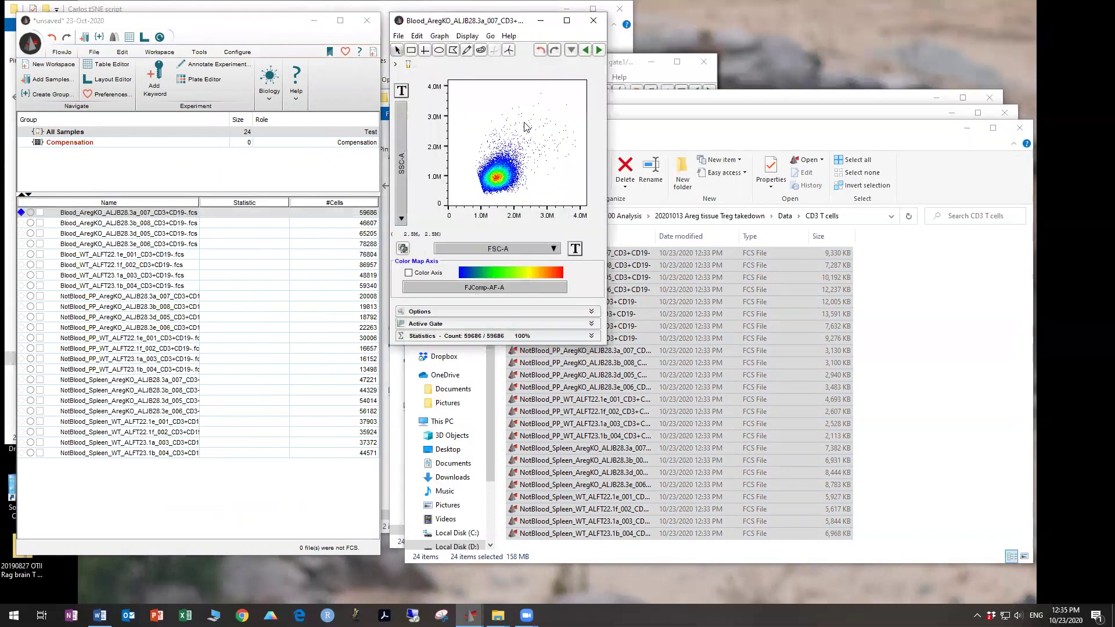
left_click(403, 163)
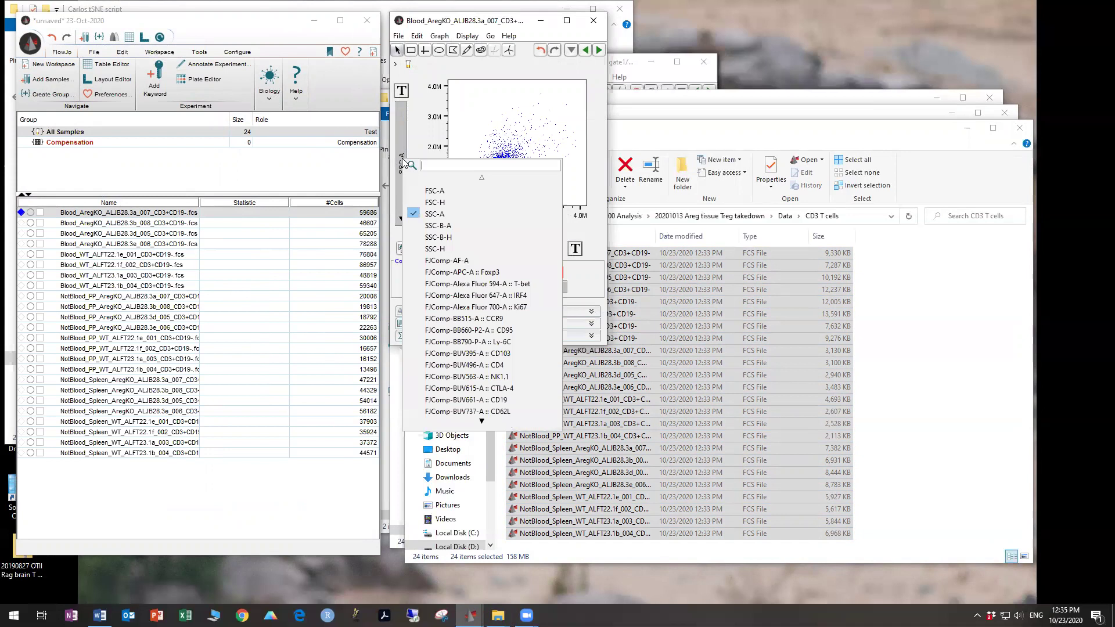
left_click(431, 133)
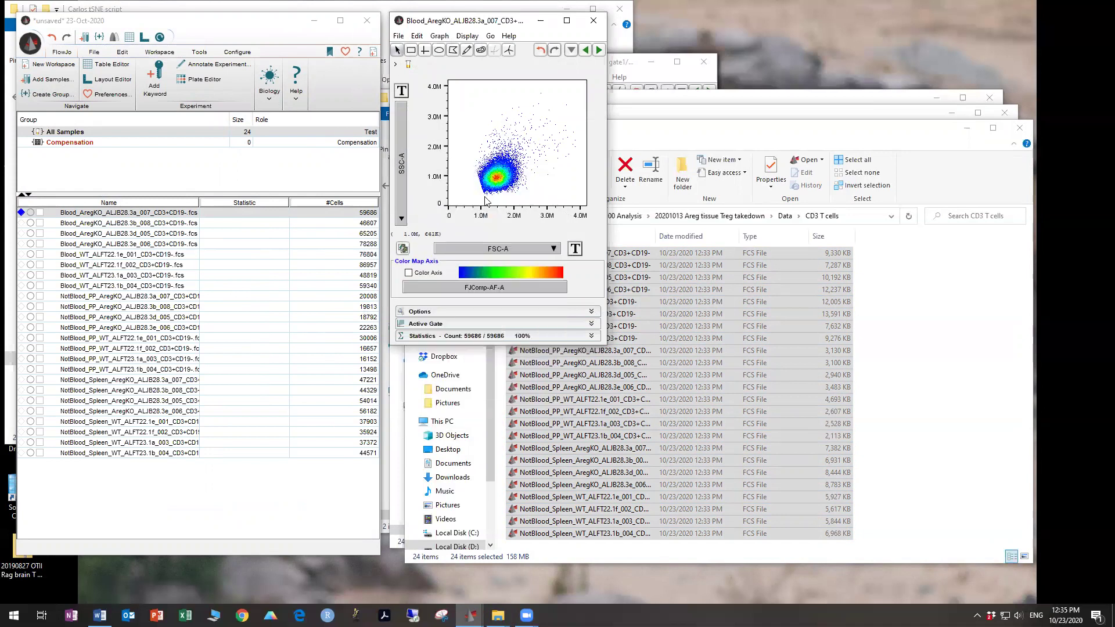
left_click(404, 196)
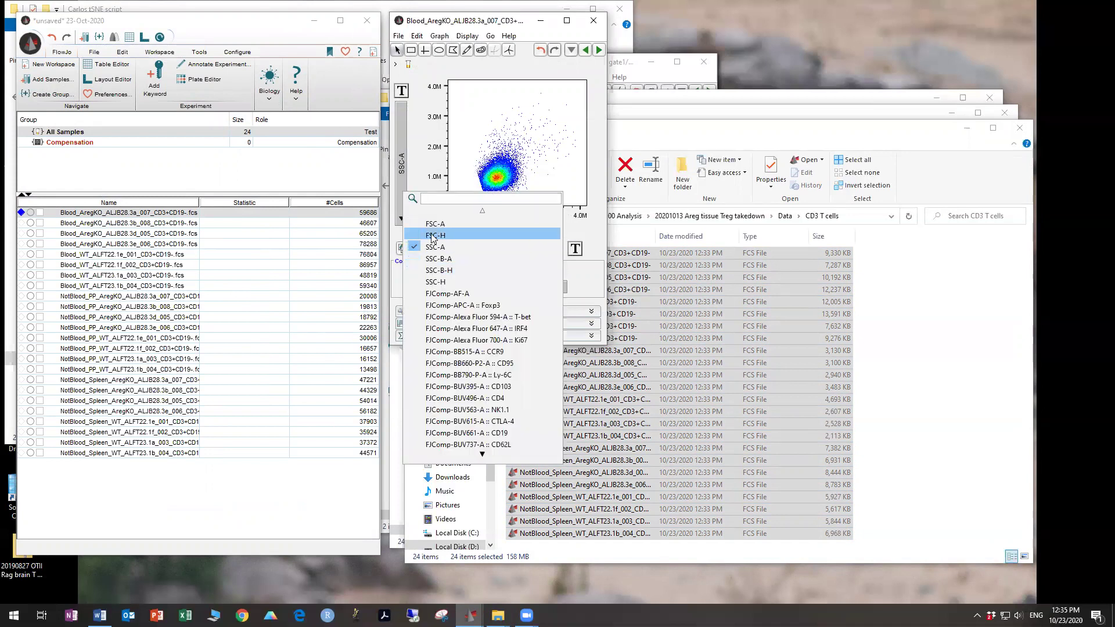
left_click(434, 240)
left_click(482, 248)
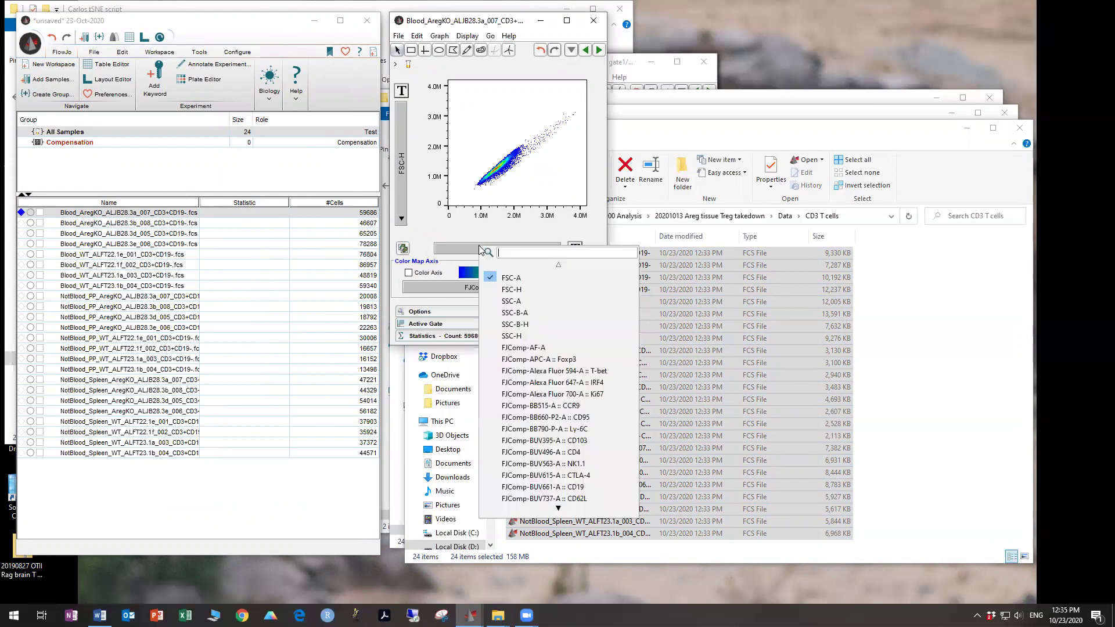
scroll(559, 409, "down", 3)
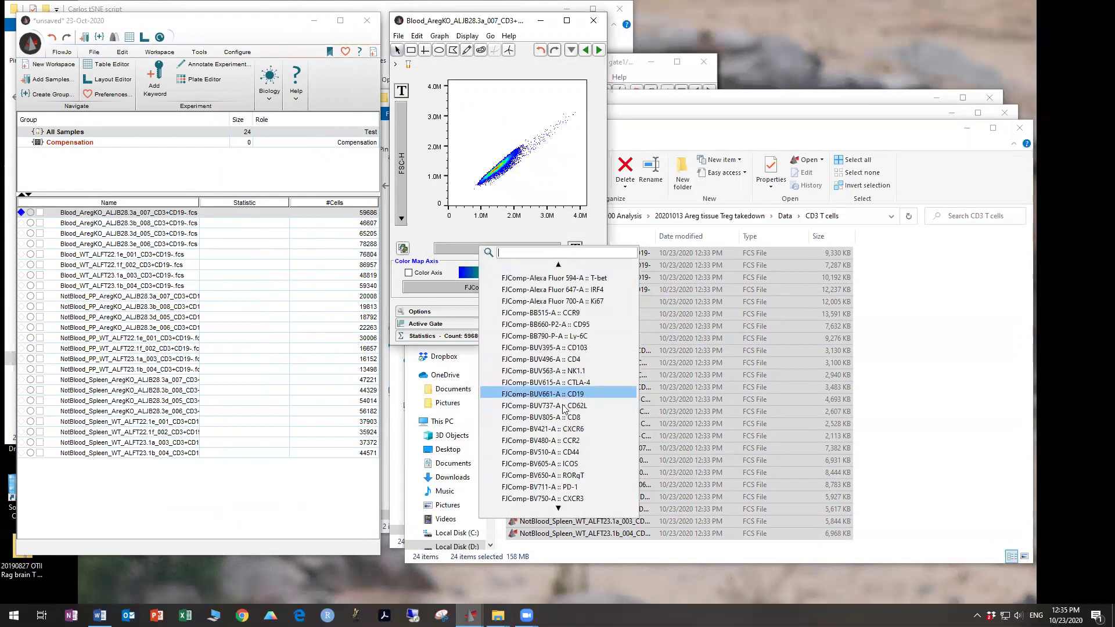
left_click(563, 407)
left_click(405, 158)
scroll(448, 309, "down", 3)
scroll(450, 325, "down", 3)
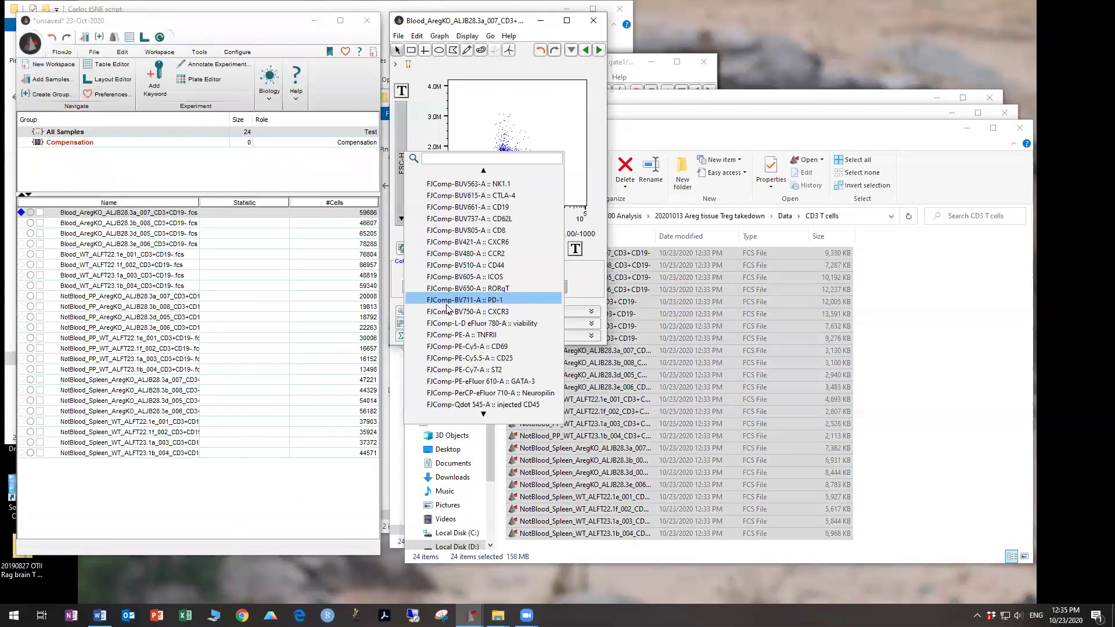
left_click(456, 382)
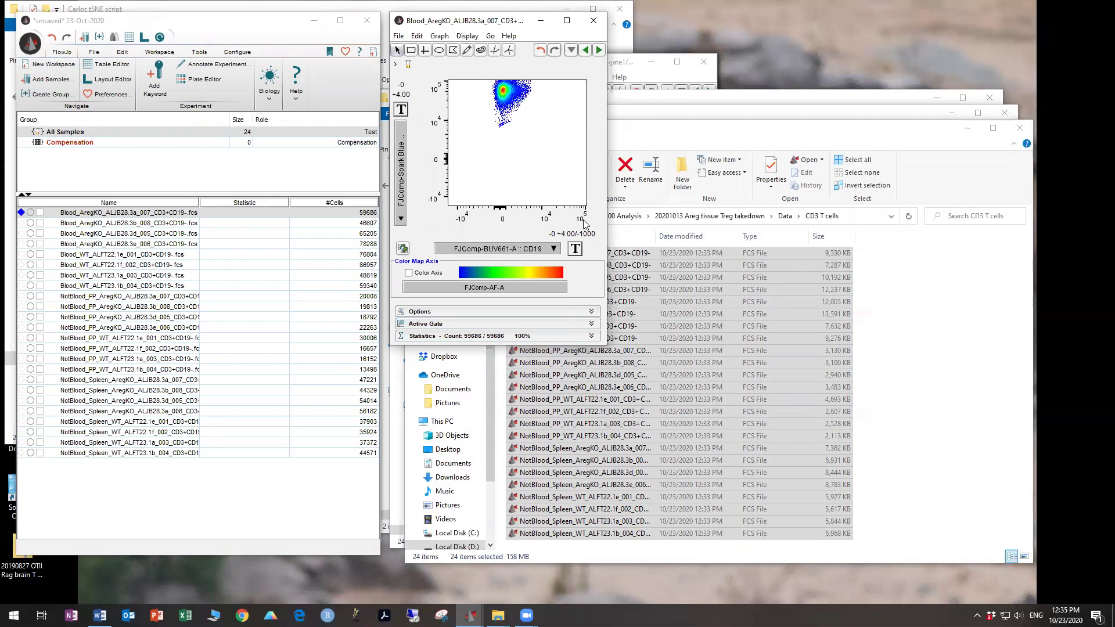
Customize the CD19 axis transform to 5.50 positive decades and apply it
left_click(575, 248)
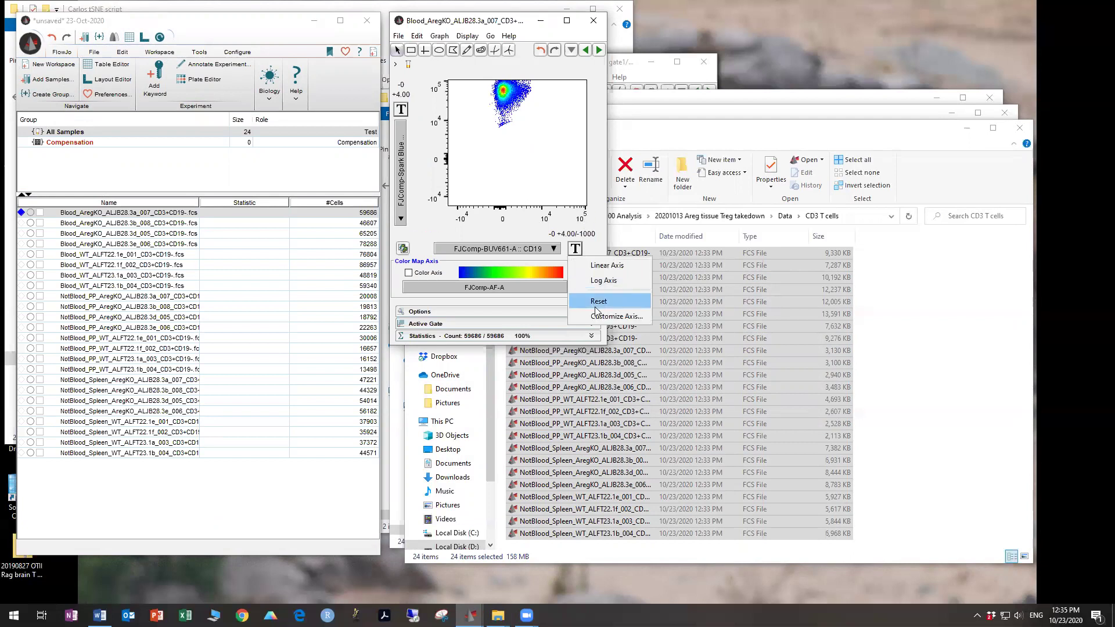
left_click(598, 316)
left_click(261, 271)
left_click(260, 270)
left_click(261, 271)
left_click(291, 400)
key("Return")
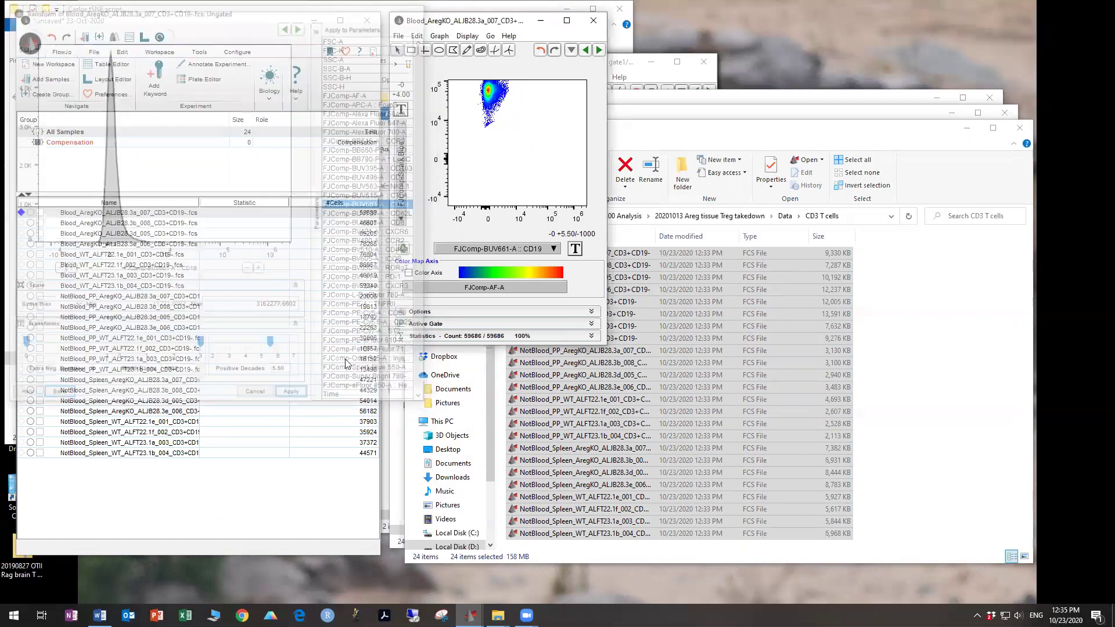
Extend the Spark Blue 550 CD3 axis transform to 5.50 positive decades and apply it
left_click(400, 109)
left_click(406, 167)
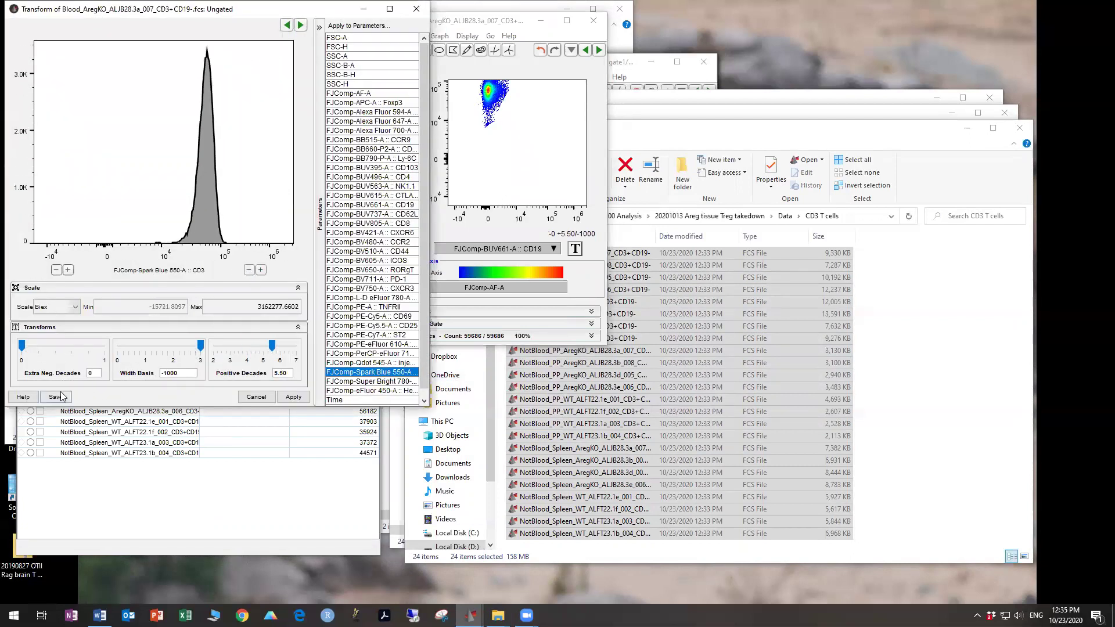
left_click(293, 397)
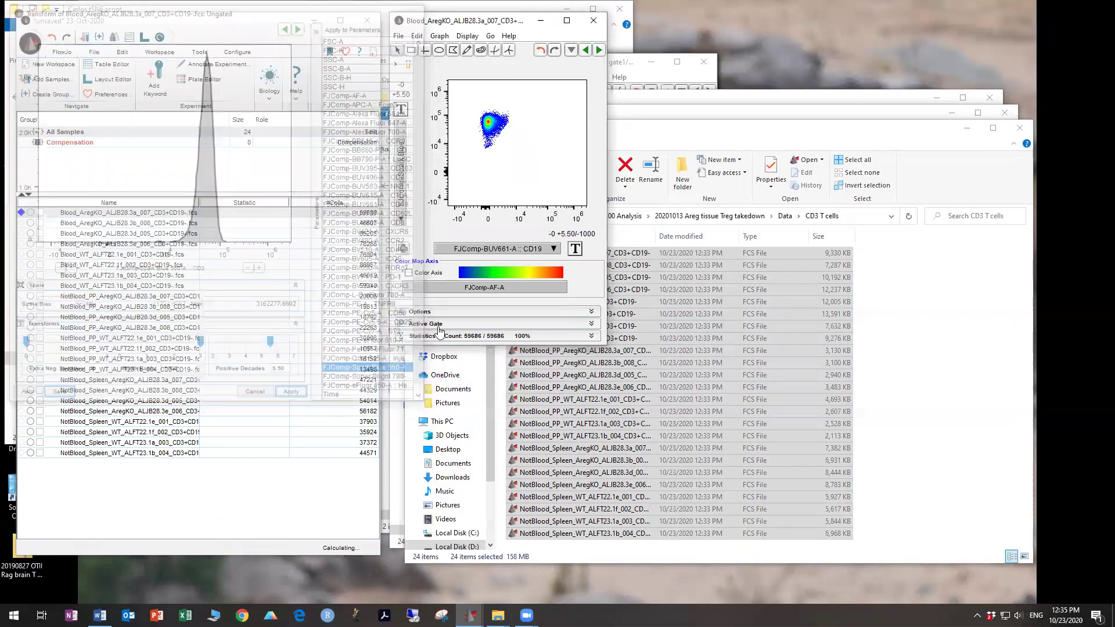
Change the plot to Foxp3 on the X axis against Alexa Fluor 594 T-bet on the Y axis
left_click(506, 248)
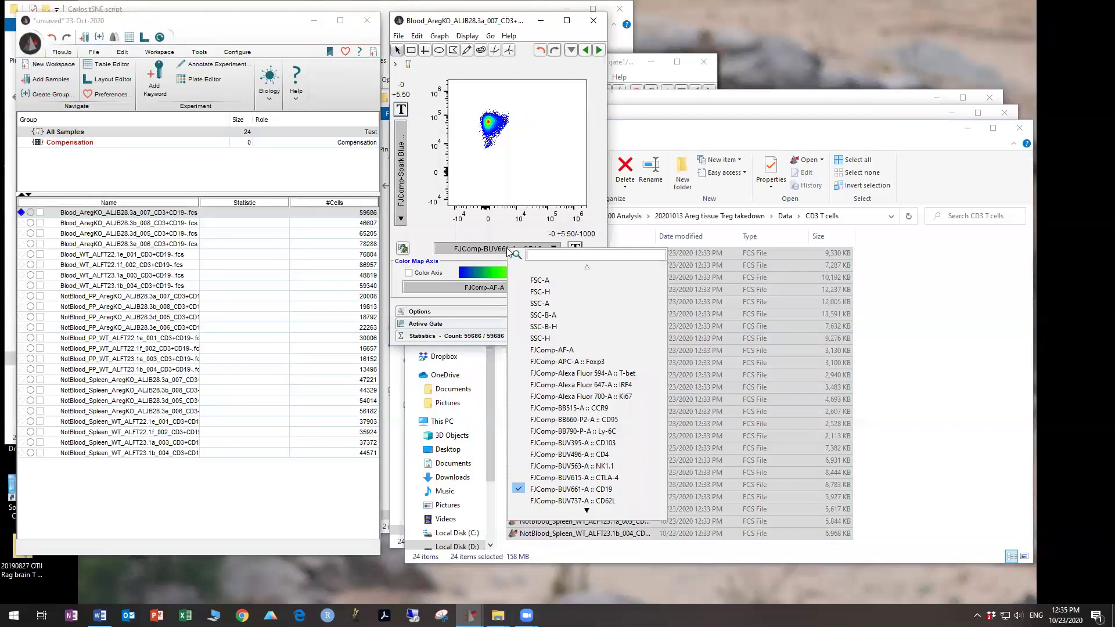
left_click(605, 360)
left_click(405, 134)
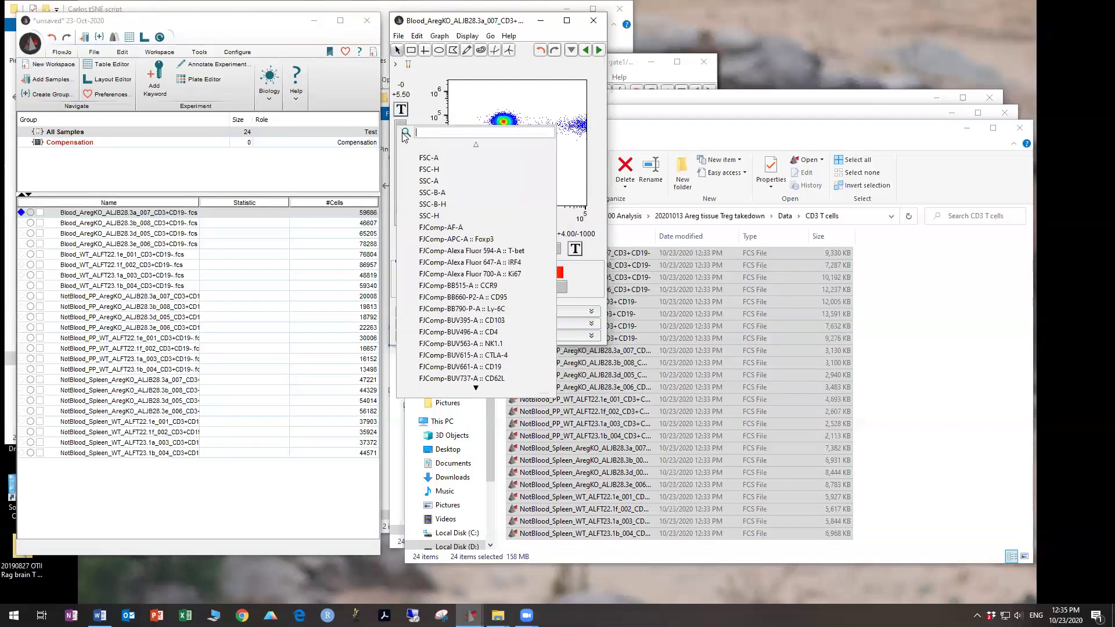
left_click(451, 250)
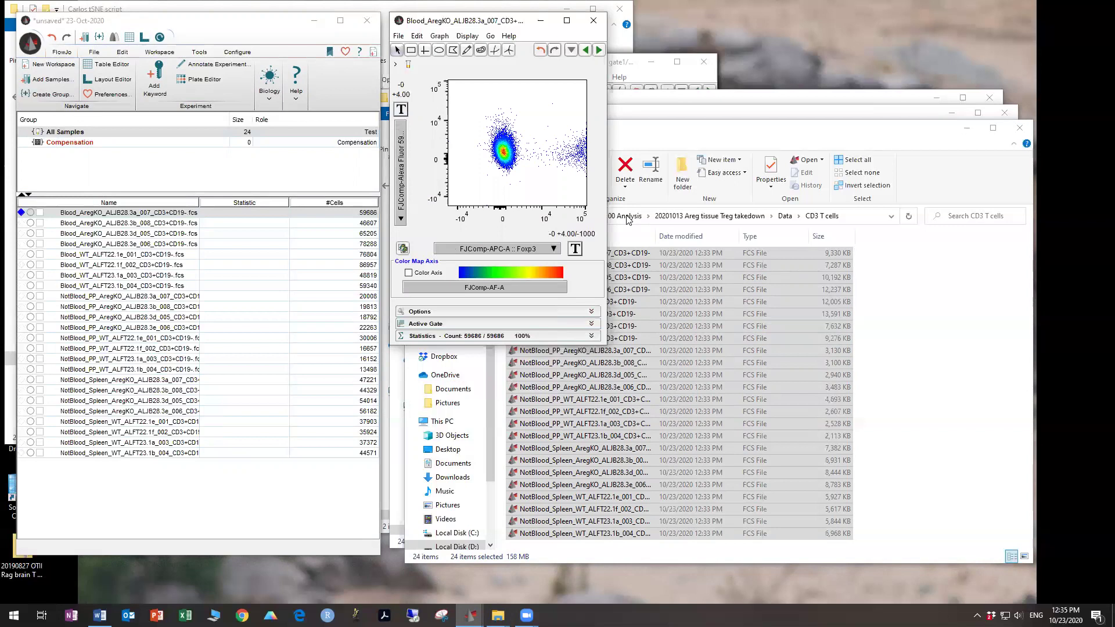
Set the Foxp3 axis transform to 5.50 positive decades and apply it
left_click(575, 250)
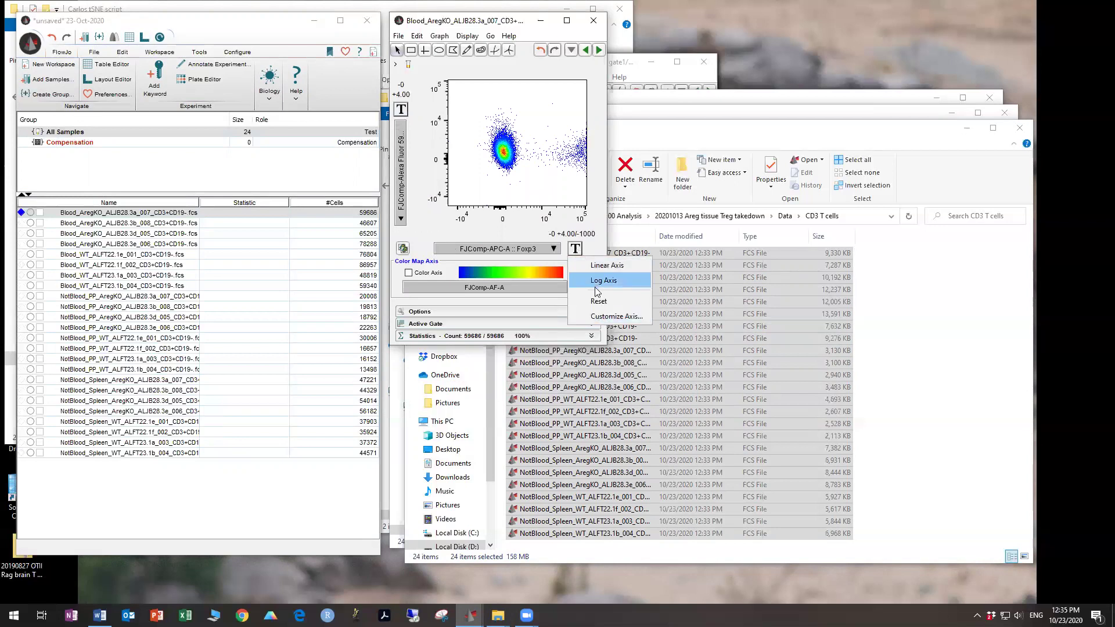
left_click(599, 317)
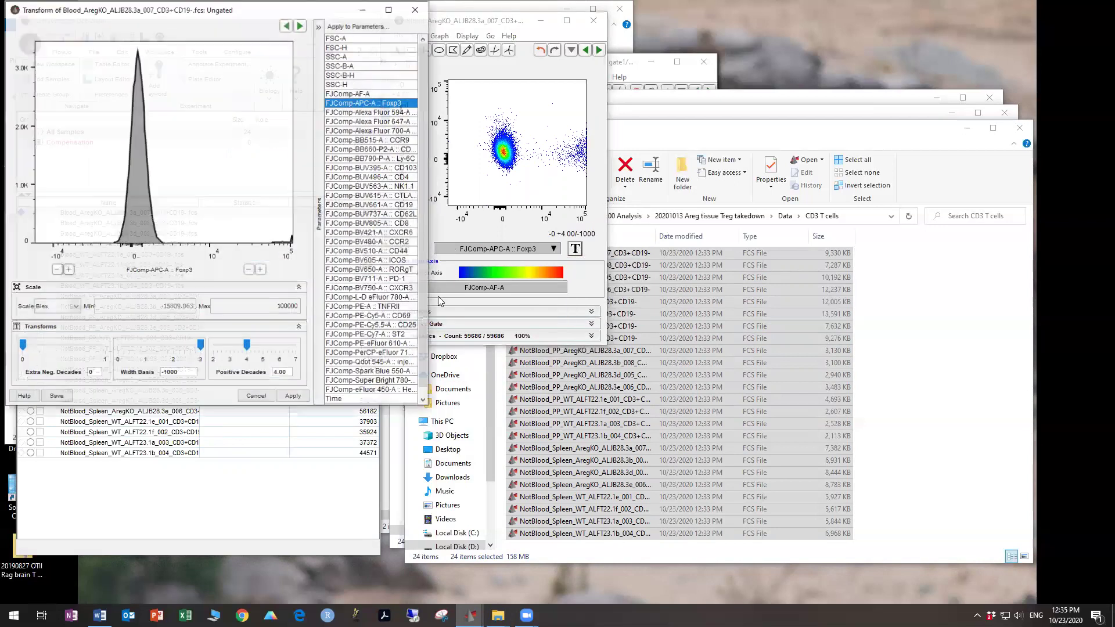
left_click(261, 269)
left_click(261, 269)
left_click(261, 270)
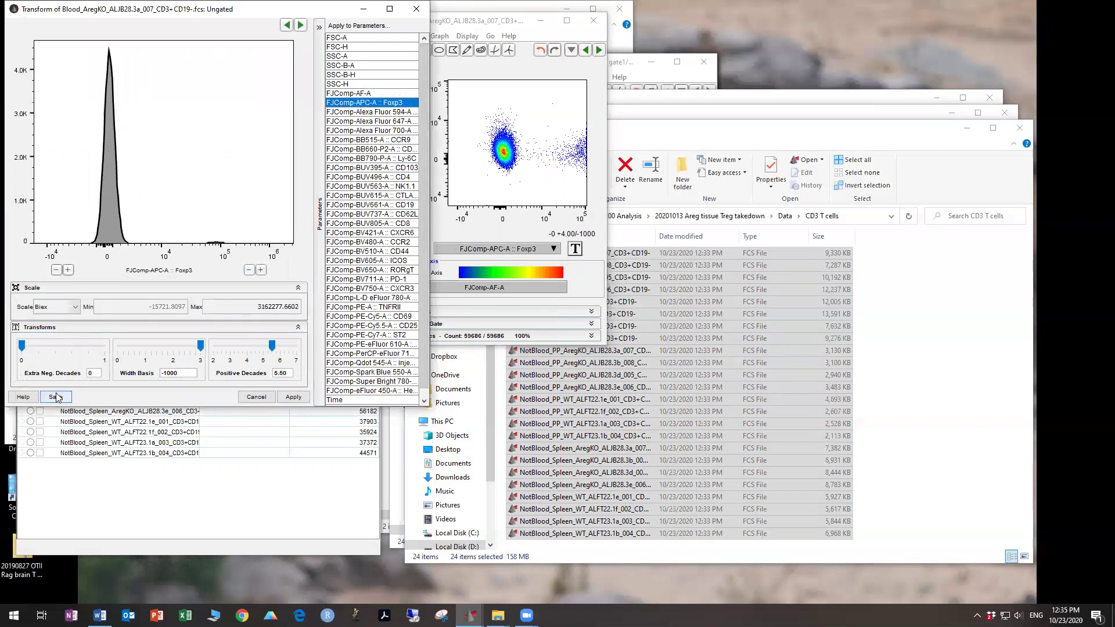
left_click(293, 396)
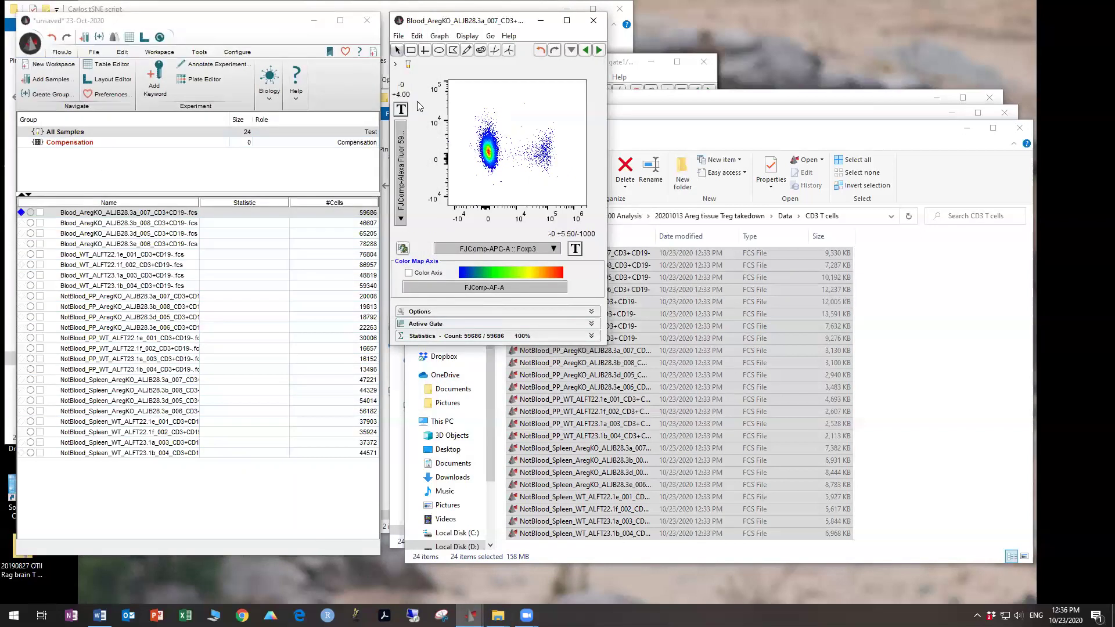
Set the T-bet axis transform to 5.50 positive decades and apply it
left_click(401, 111)
left_click(413, 168)
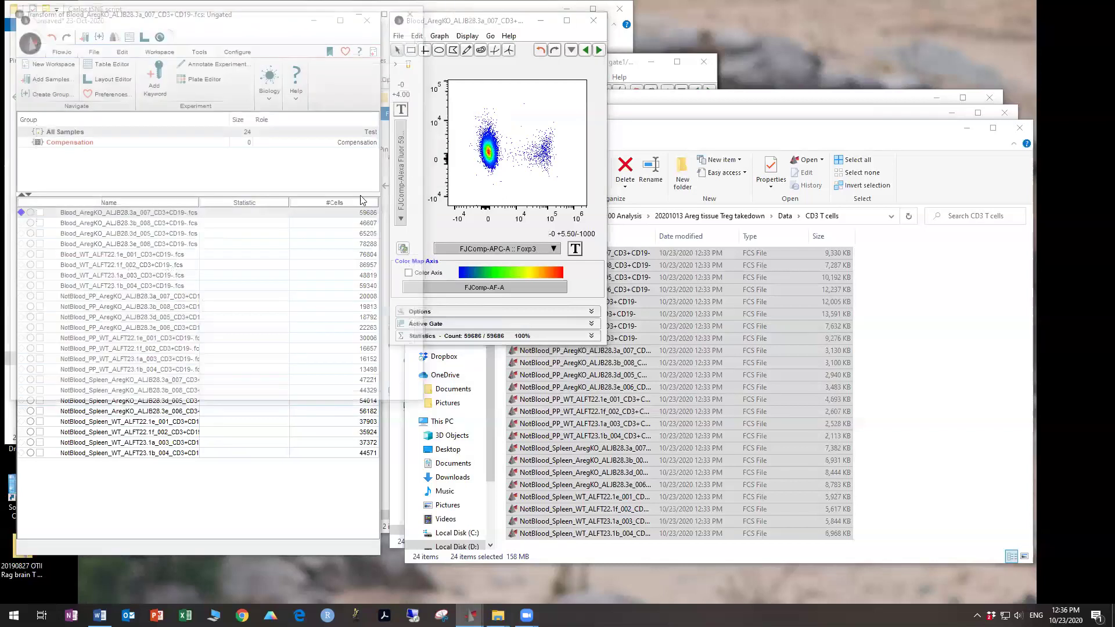
left_click(261, 269)
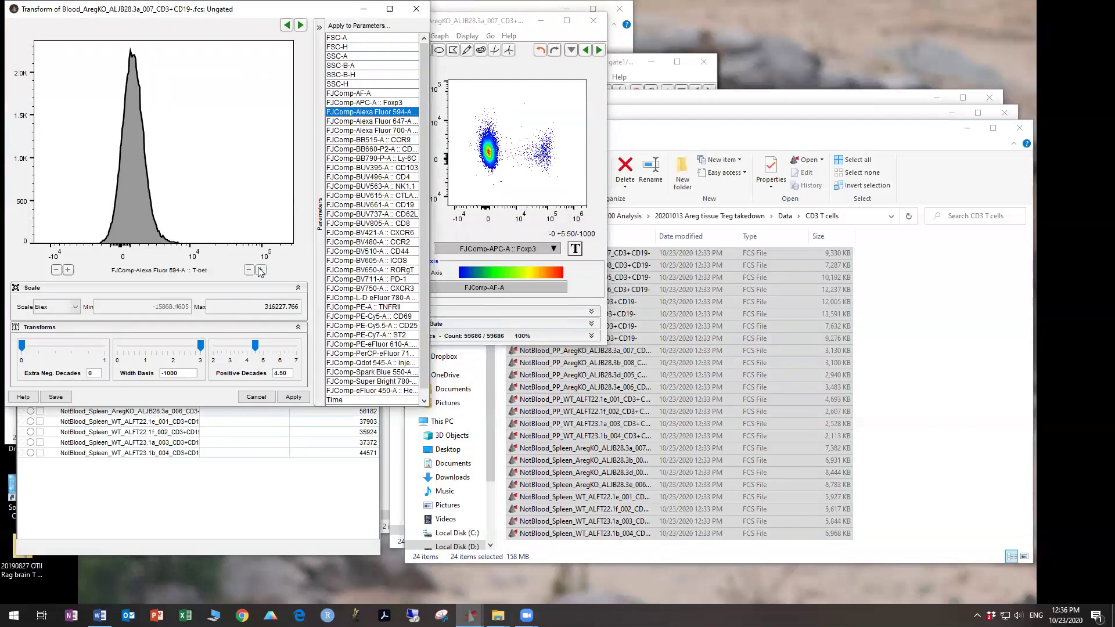
left_click(261, 269)
left_click(261, 269)
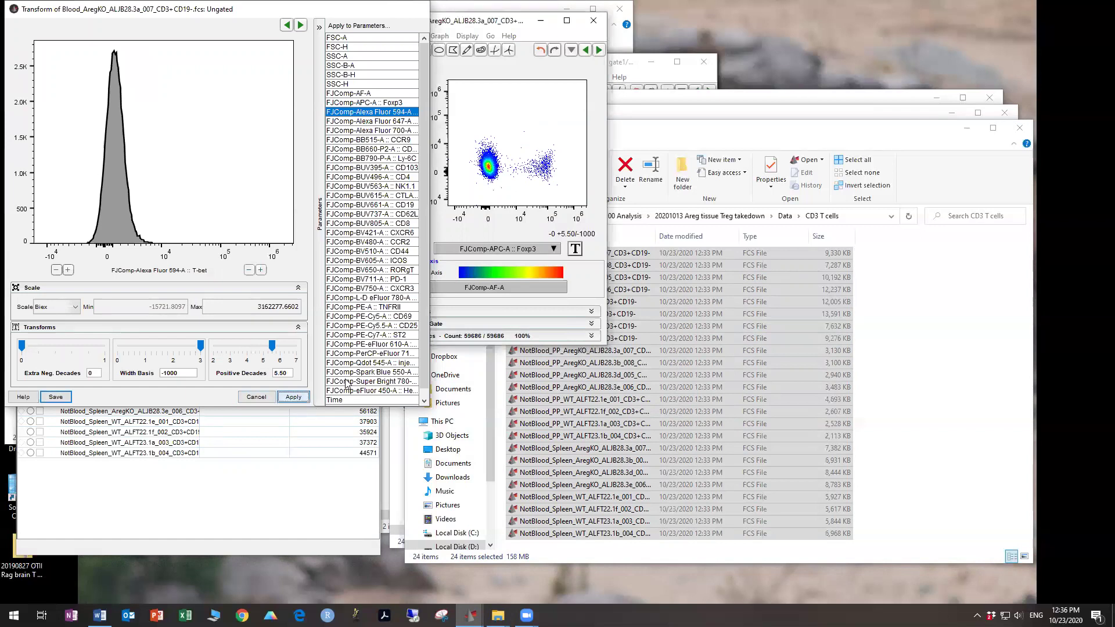
left_click(57, 397)
Change the plot to Alexa Fluor 647 IRF4 on the X axis against Alexa Fluor 700 Ki67 on the Y axis
left_click(553, 248)
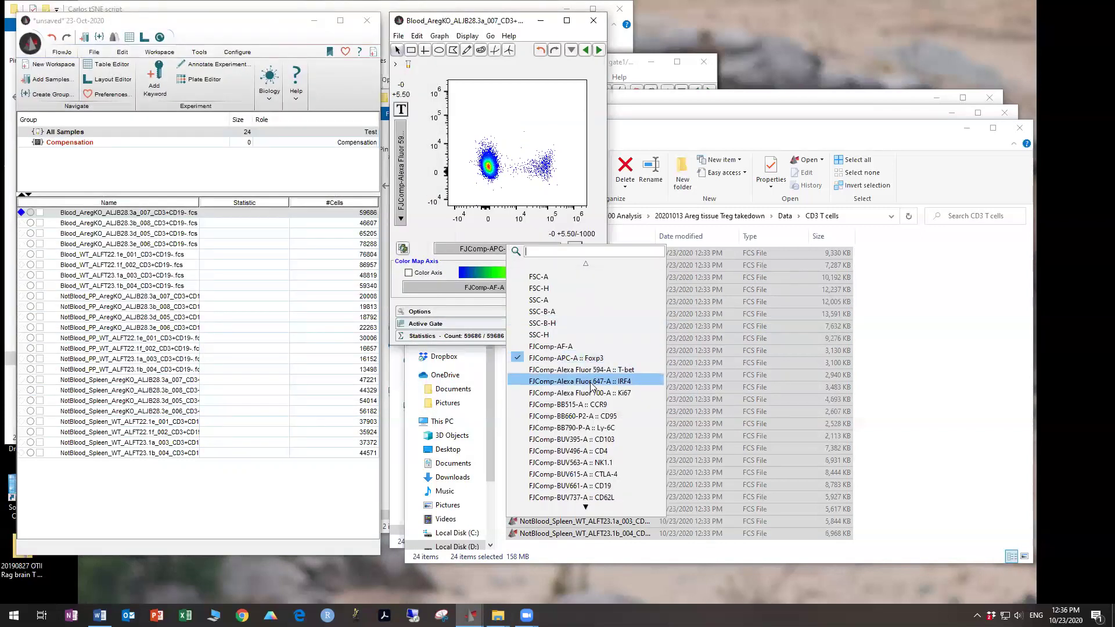
left_click(572, 381)
left_click(399, 156)
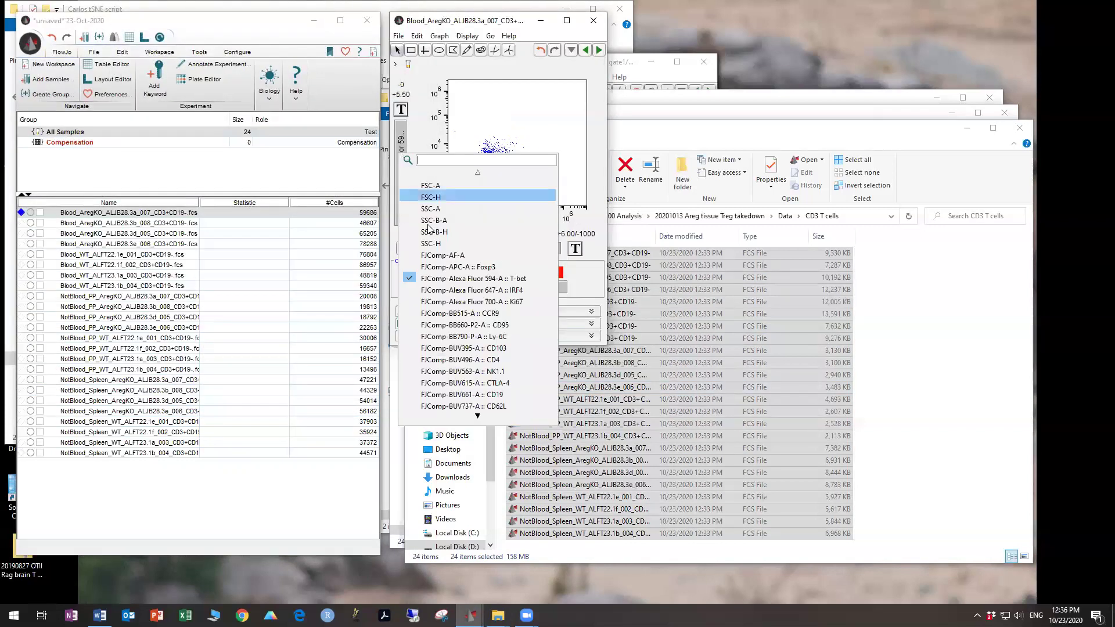
left_click(457, 302)
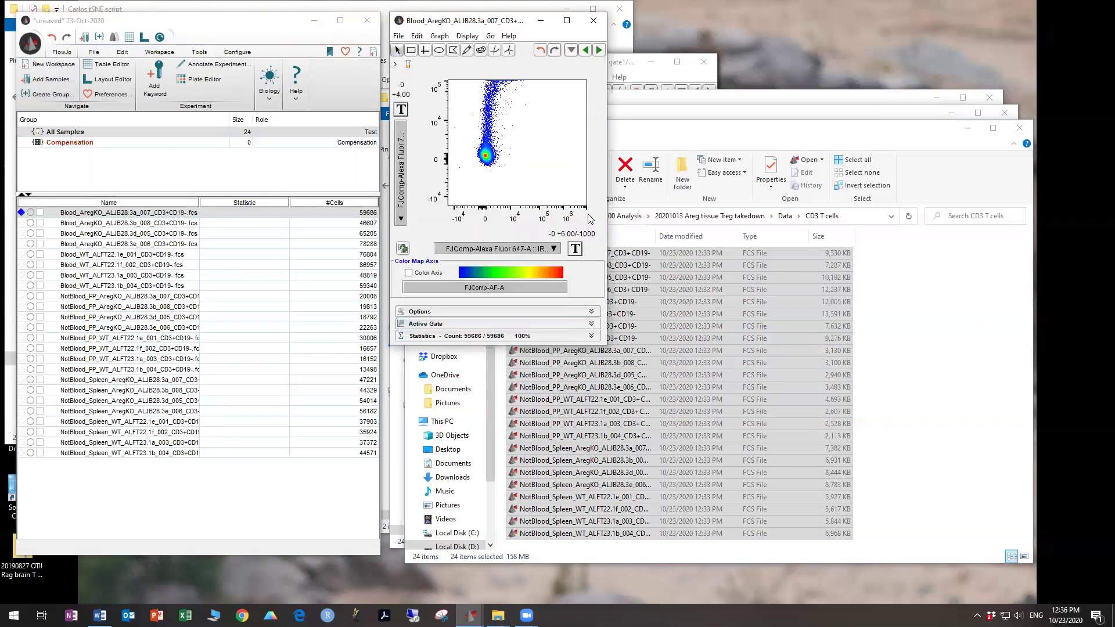
Raise the Ki67 axis transform to 5.50 positive decades and apply it
left_click(402, 109)
left_click(423, 164)
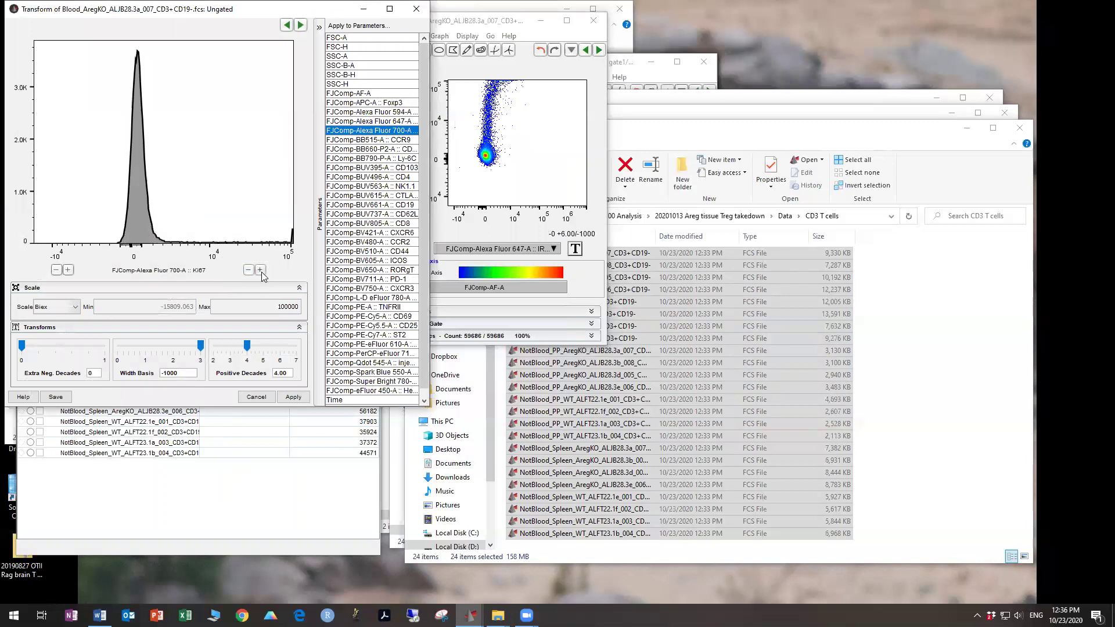
left_click(260, 270)
left_click(260, 270)
left_click(260, 269)
left_click(256, 397)
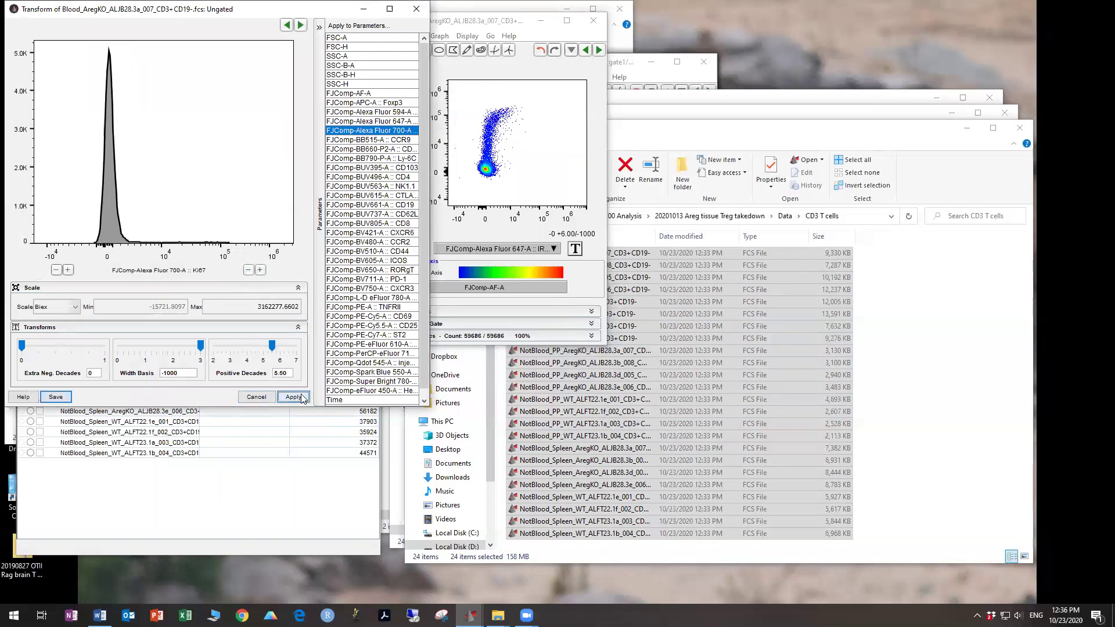
Reduce the IRF4 axis transform to 5.50 positive decades and apply it
left_click(575, 249)
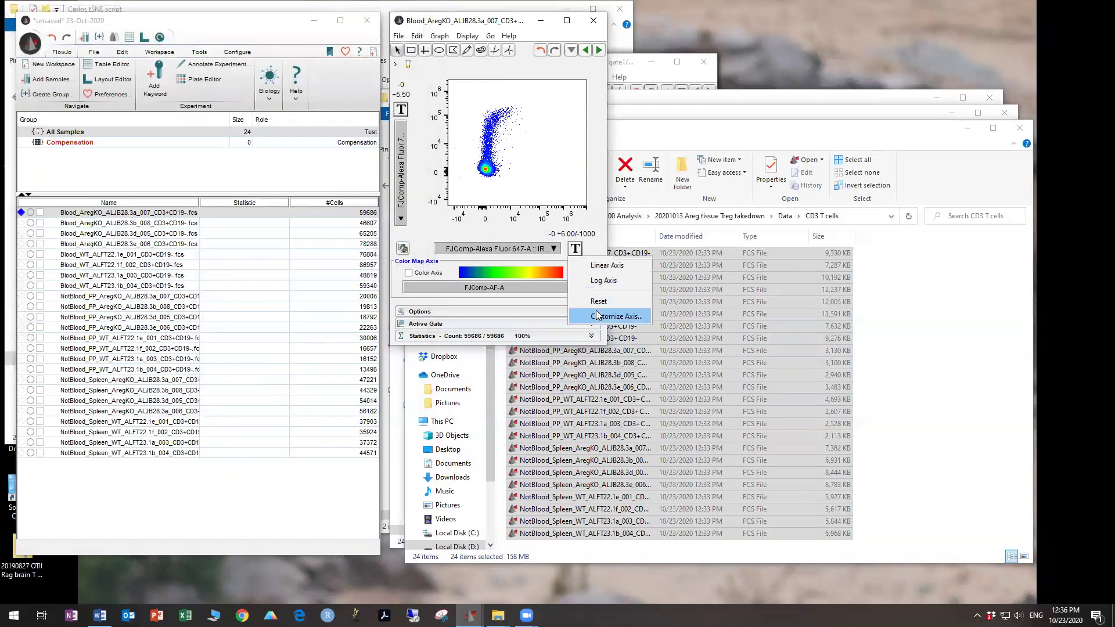
left_click(615, 316)
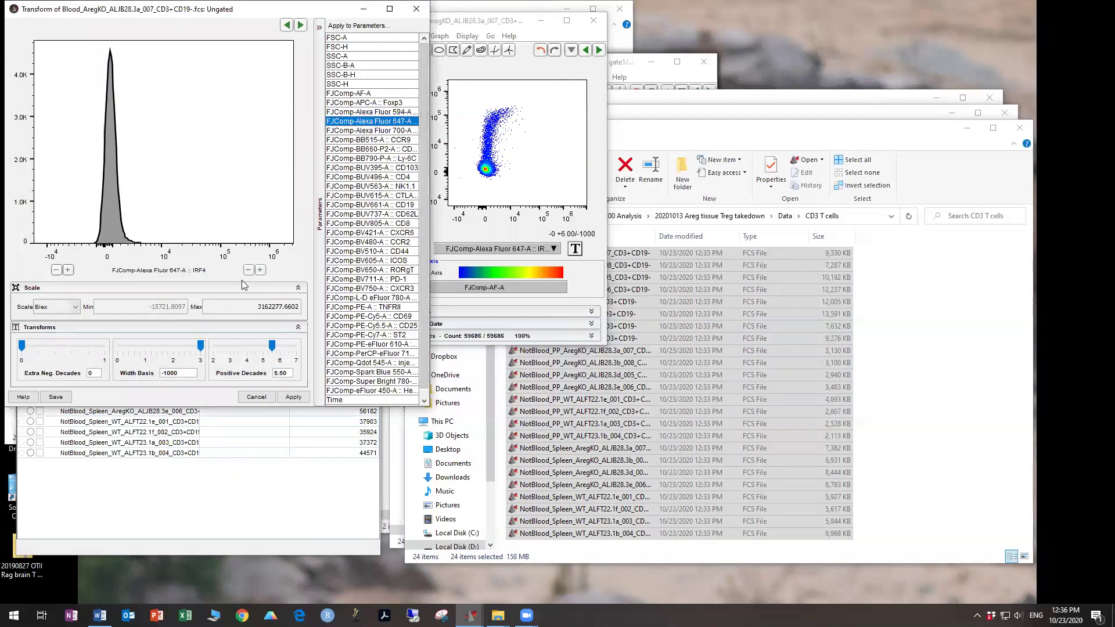
left_click(294, 397)
Change the plot to BB515 CCR9 on the X axis against BB660-P2 CD95 on the Y axis
left_click(534, 249)
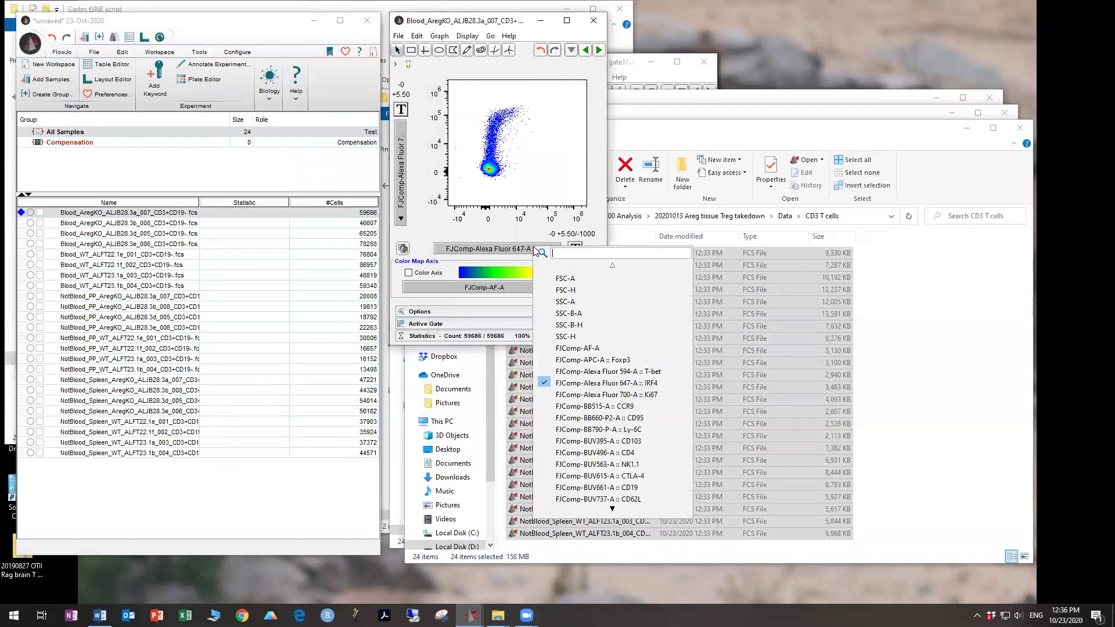
left_click(602, 406)
left_click(400, 148)
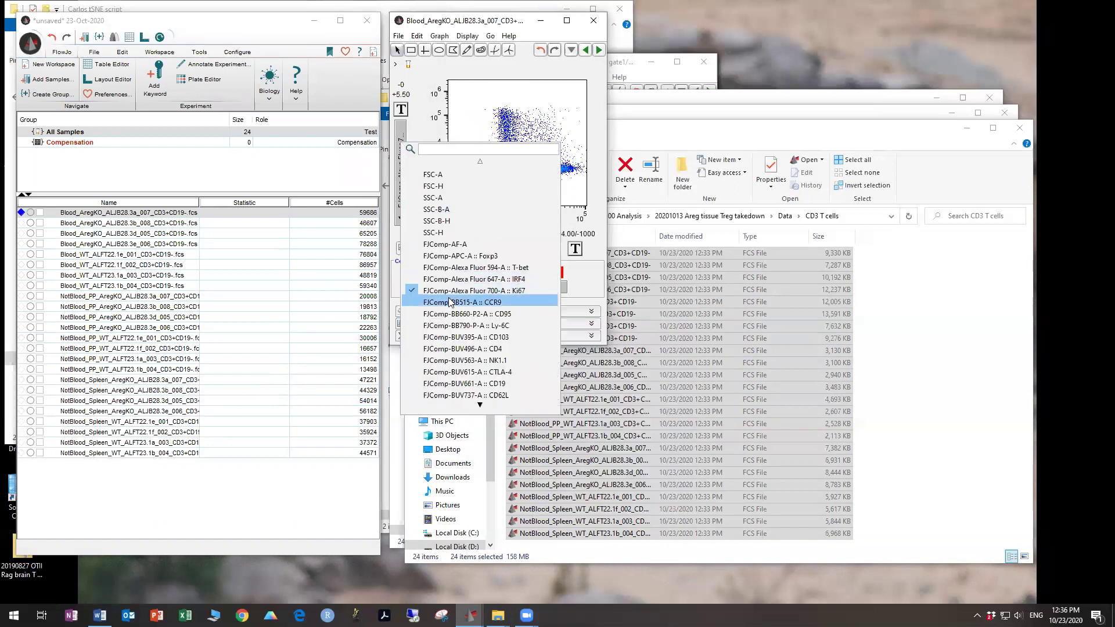
left_click(450, 312)
Set the CD95 axis transform to 5.50 positive decades and apply it
left_click(422, 151)
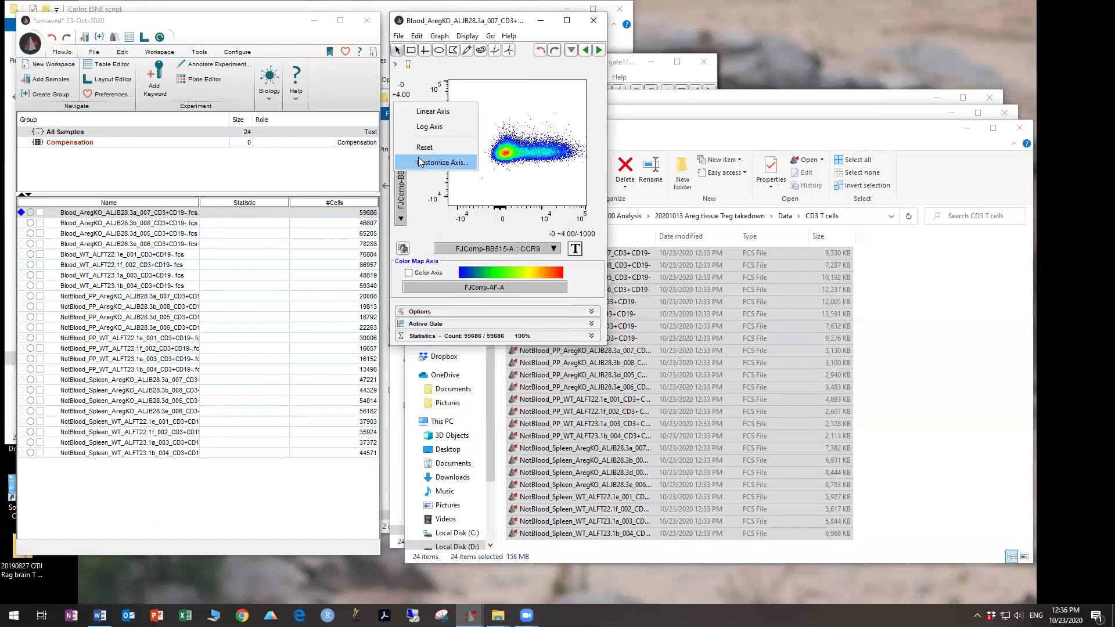
left_click(422, 165)
left_click(261, 270)
left_click(262, 270)
left_click(262, 270)
left_click(292, 397)
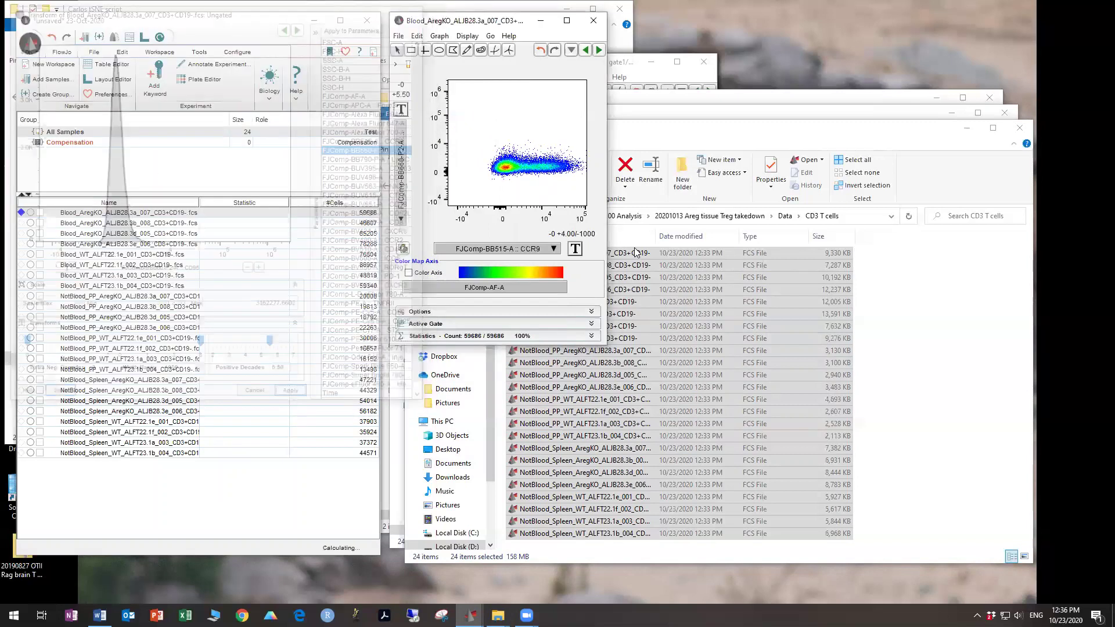
Raise the CCR9 axis transform to 5.50 positive decades and apply it
left_click(575, 248)
left_click(592, 314)
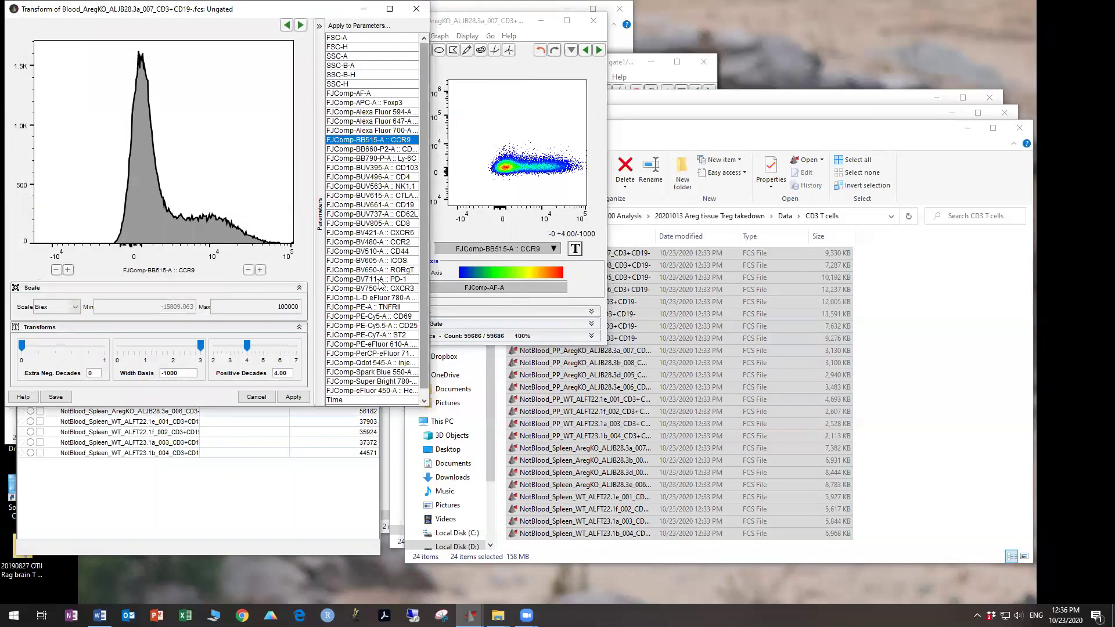
left_click(260, 270)
left_click(259, 270)
left_click(260, 270)
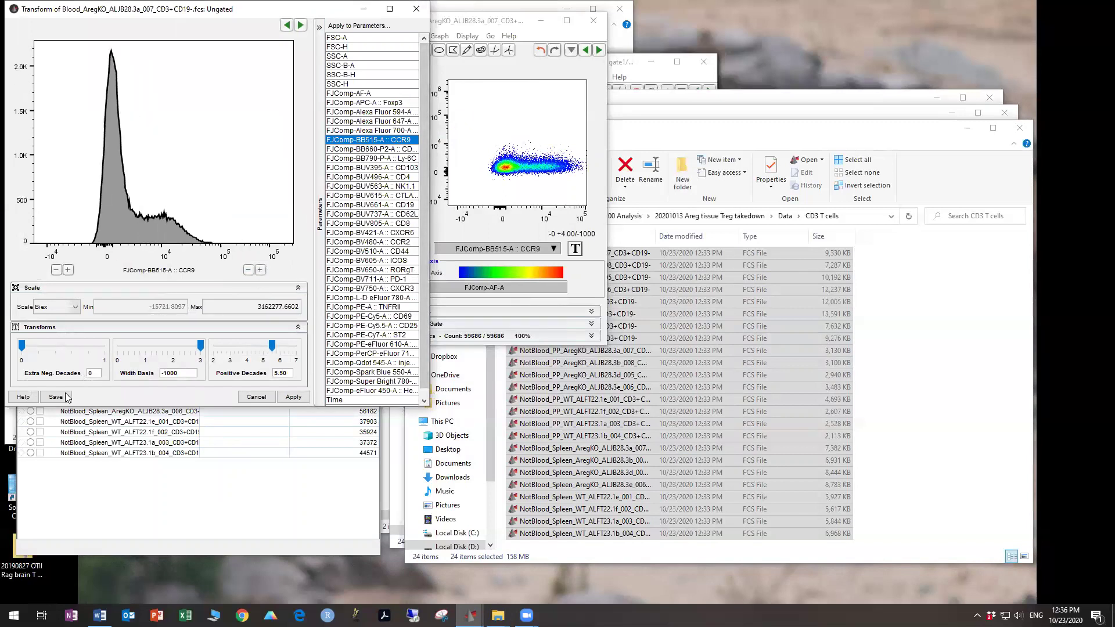
left_click(293, 397)
Change the plot to BUV395 CD103 on the X axis against BB790-P Ly-6C on the Y axis
left_click(540, 247)
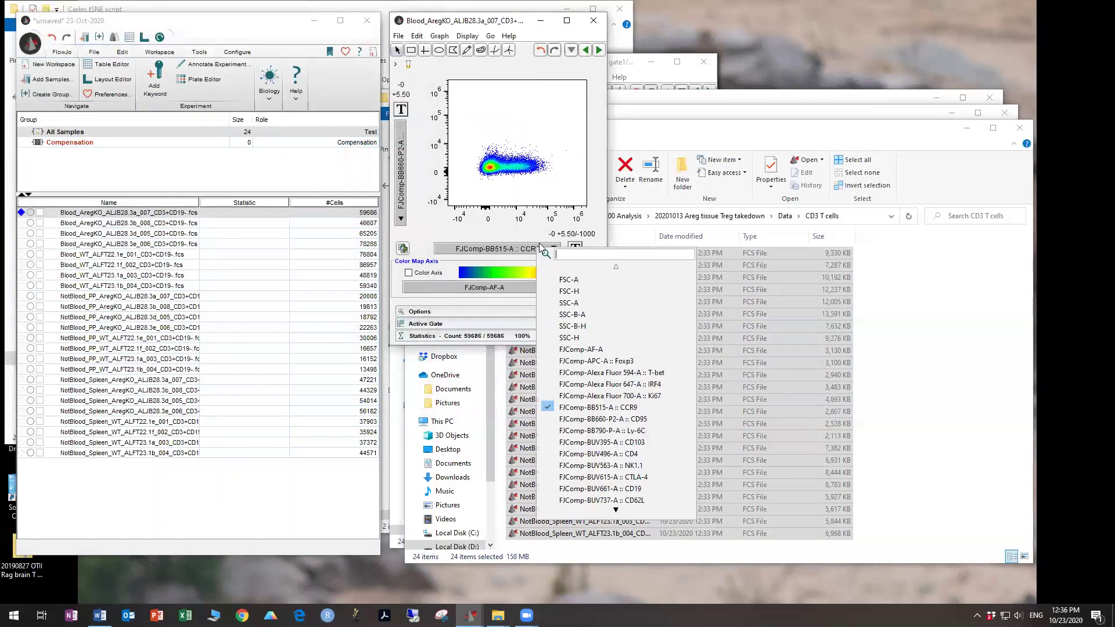
left_click(581, 417)
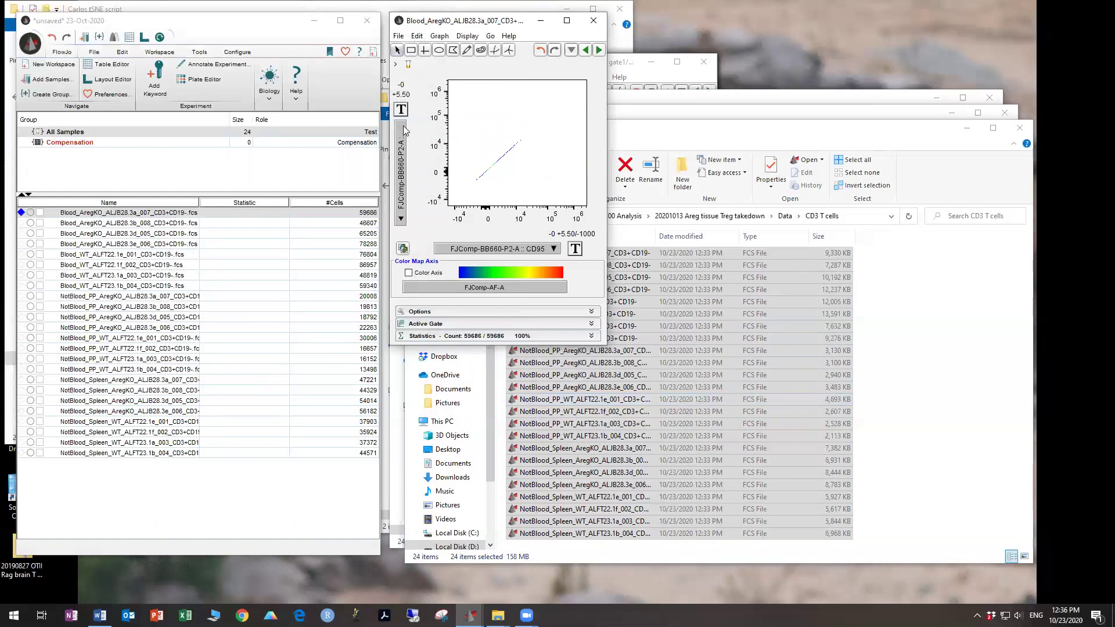
left_click(405, 130)
left_click(511, 301)
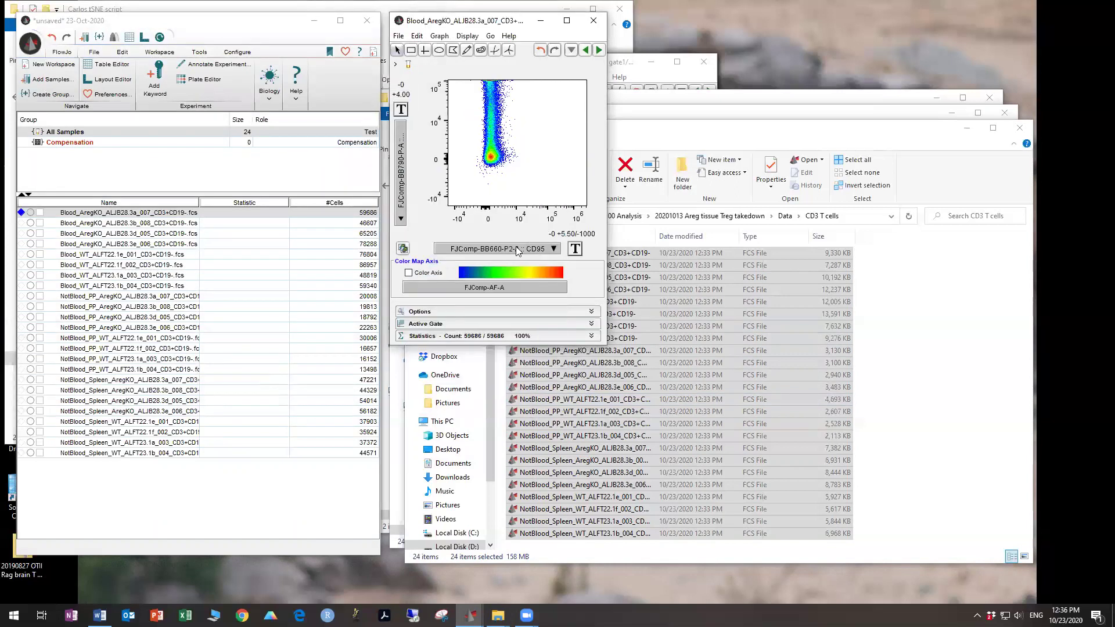
left_click(517, 249)
left_click(581, 431)
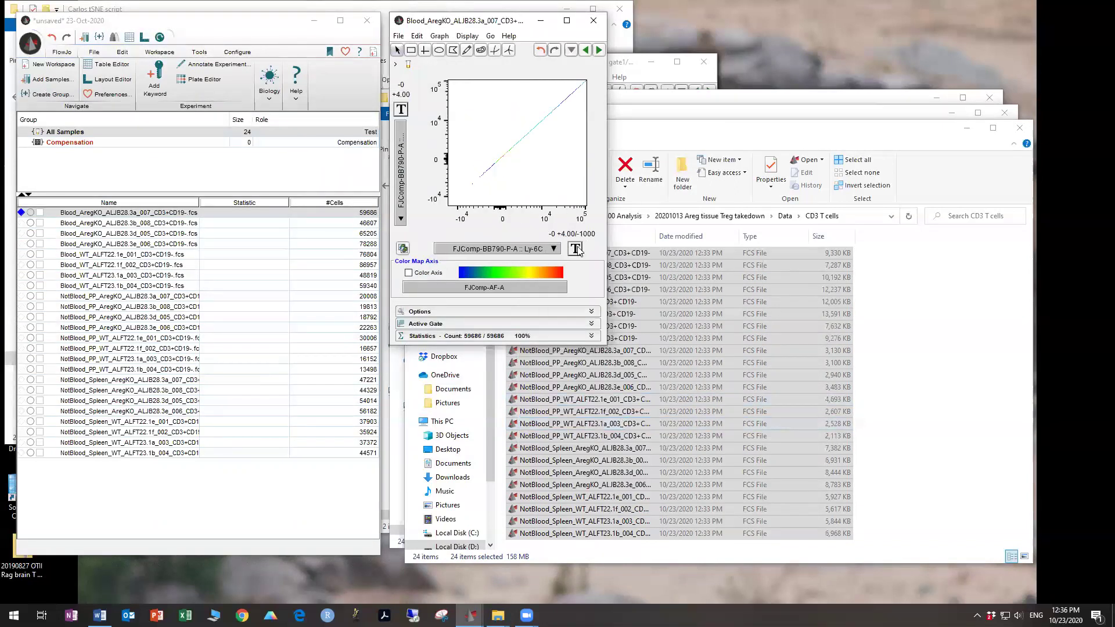
left_click(553, 251)
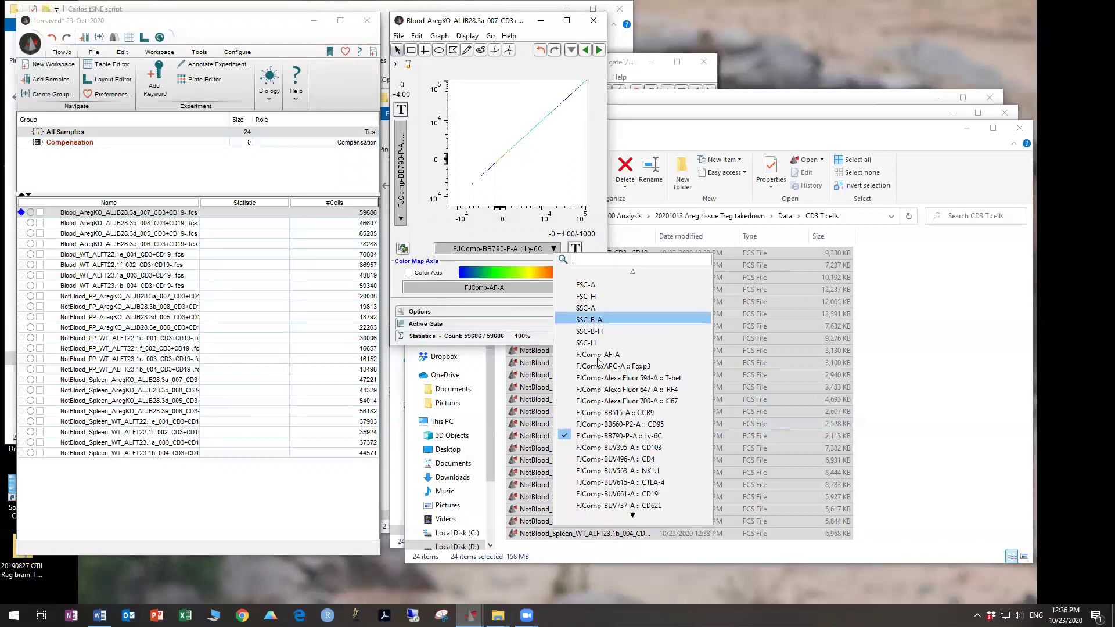
left_click(616, 448)
Customize the CD103 axis transform to 5.50 positive decades and save it
left_click(576, 248)
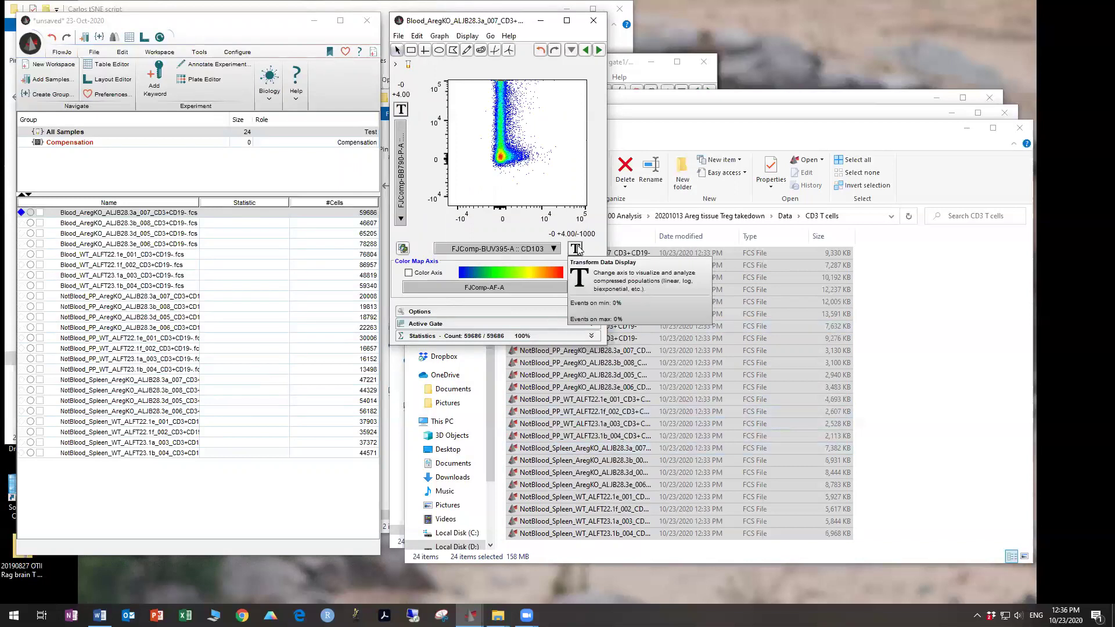
left_click(627, 317)
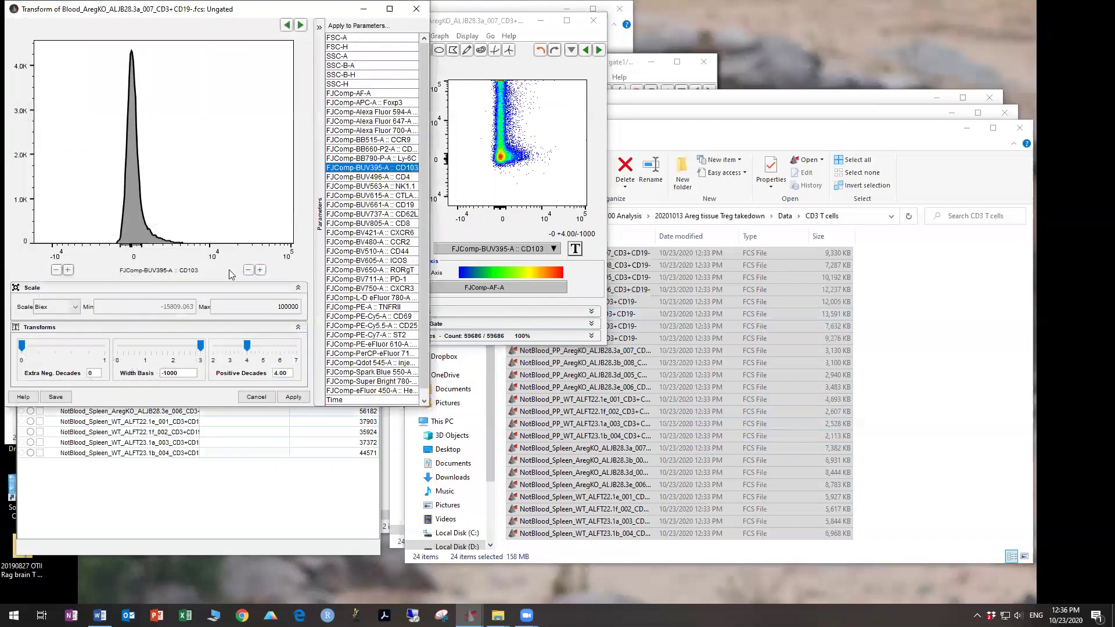
left_click(260, 270)
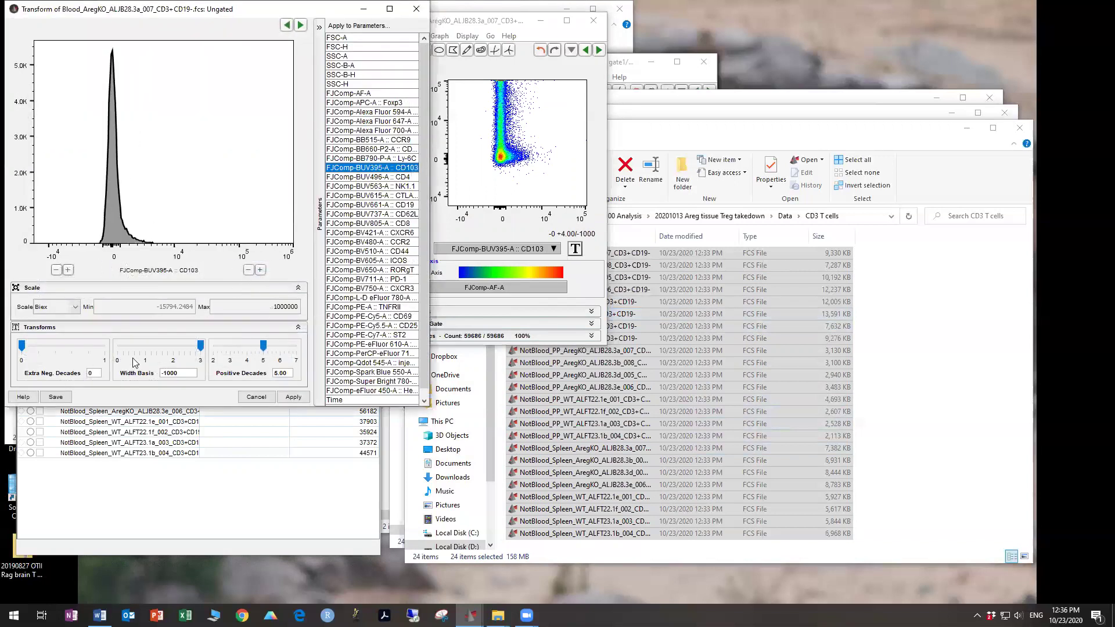
left_click(260, 270)
left_click(58, 398)
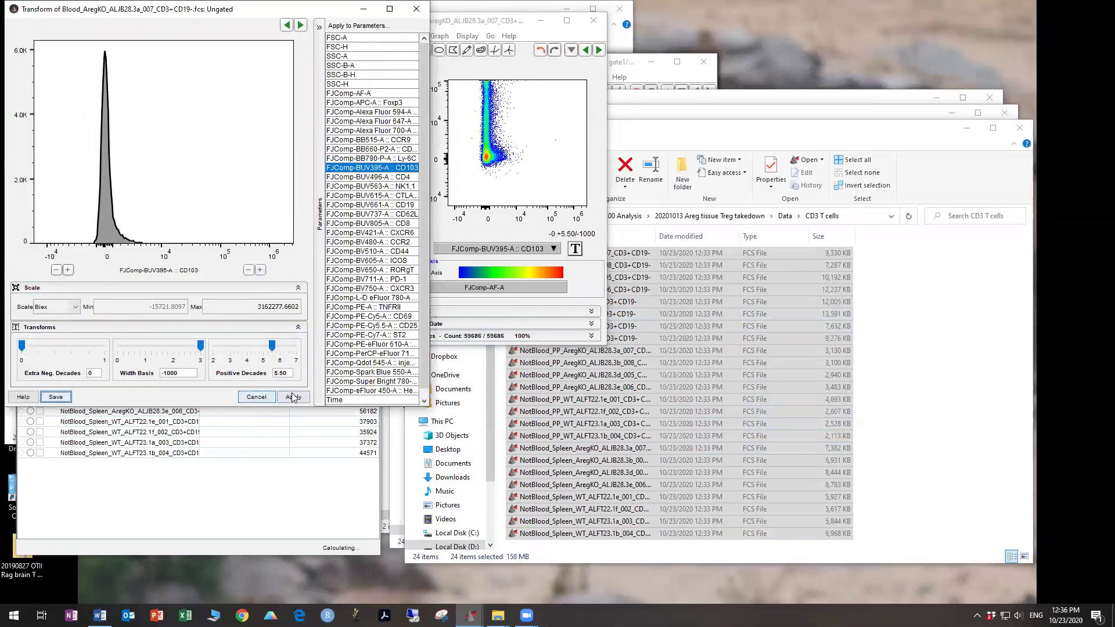
Raise the Ly-6C axis transform to 5.50 positive decades, save it and apply it
left_click(401, 109)
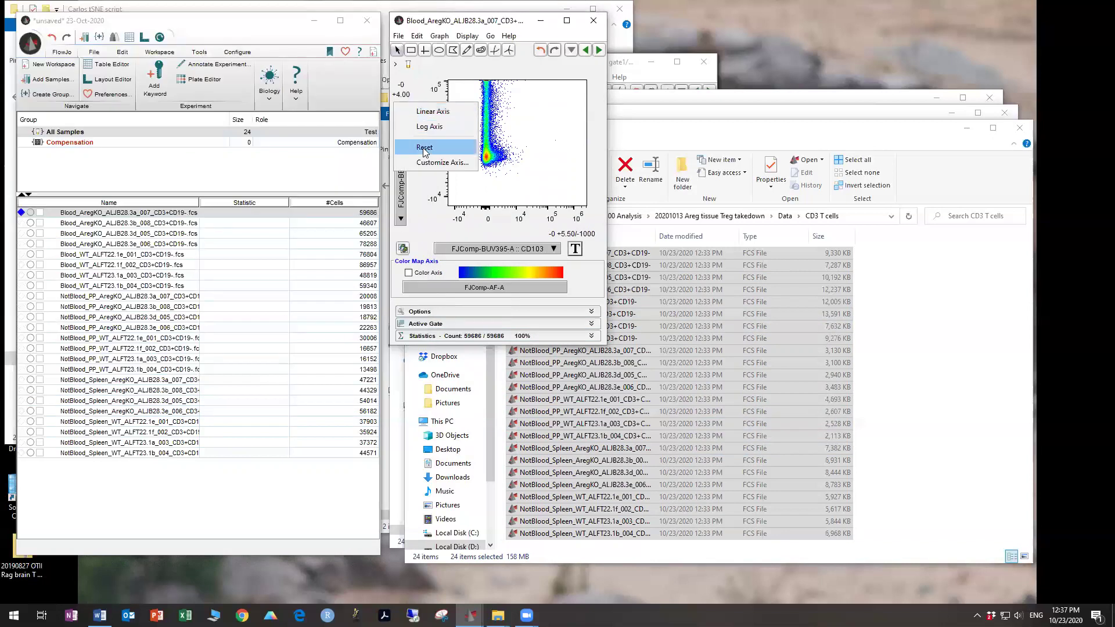
left_click(432, 152)
left_click(261, 270)
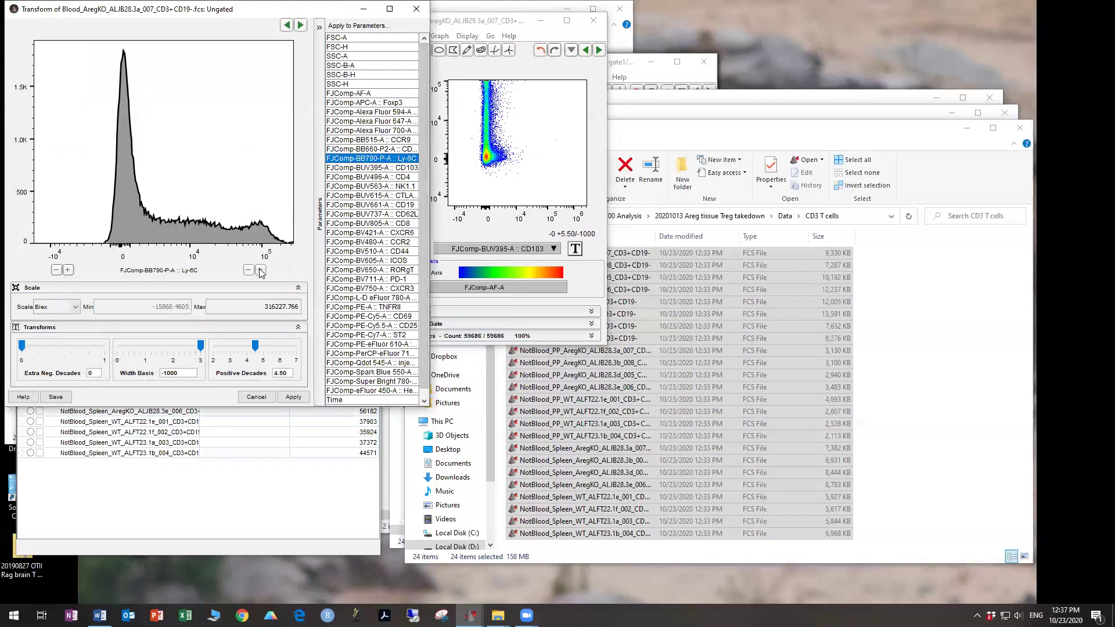
left_click(261, 270)
left_click(260, 270)
left_click(56, 396)
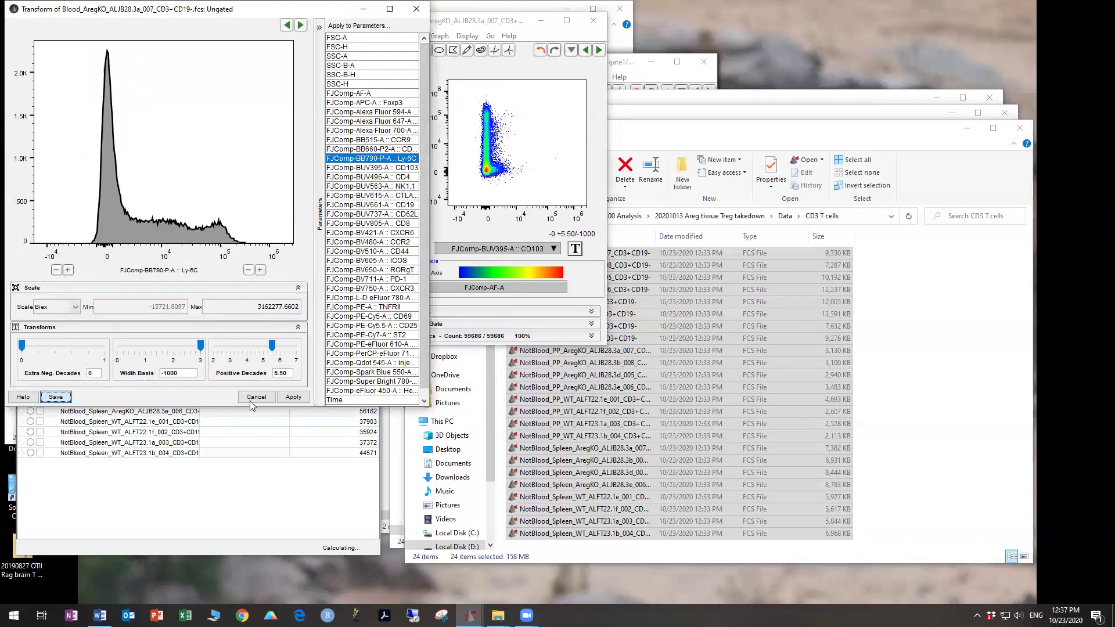
left_click(298, 397)
Change the plot to BUV496 CD4 on the X axis against BUV563 NK1.1 on the Y axis
left_click(534, 251)
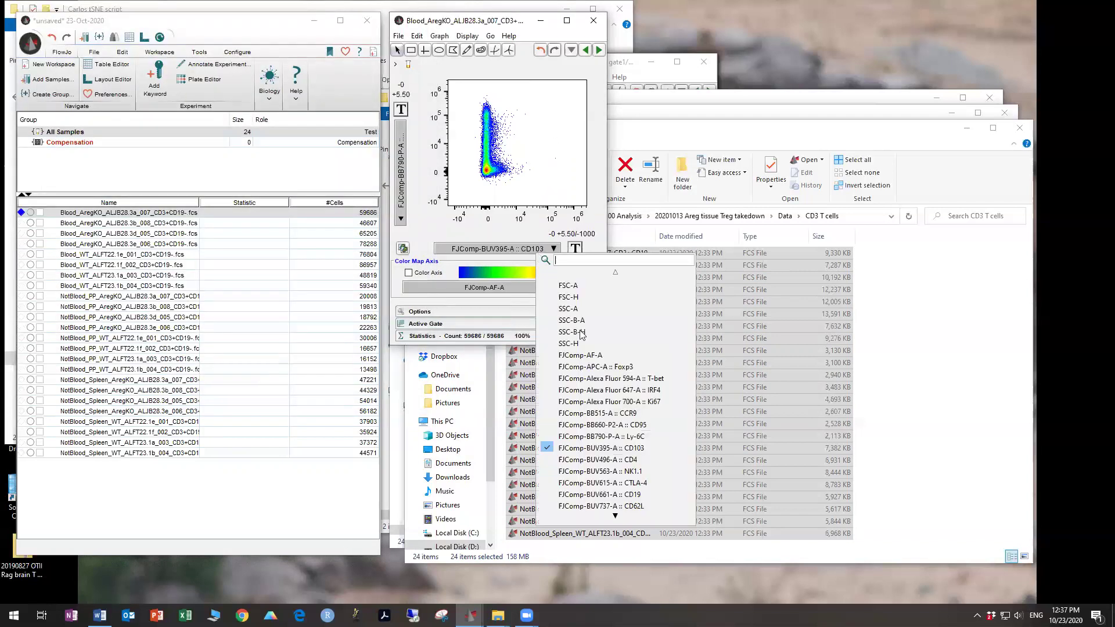
left_click(604, 461)
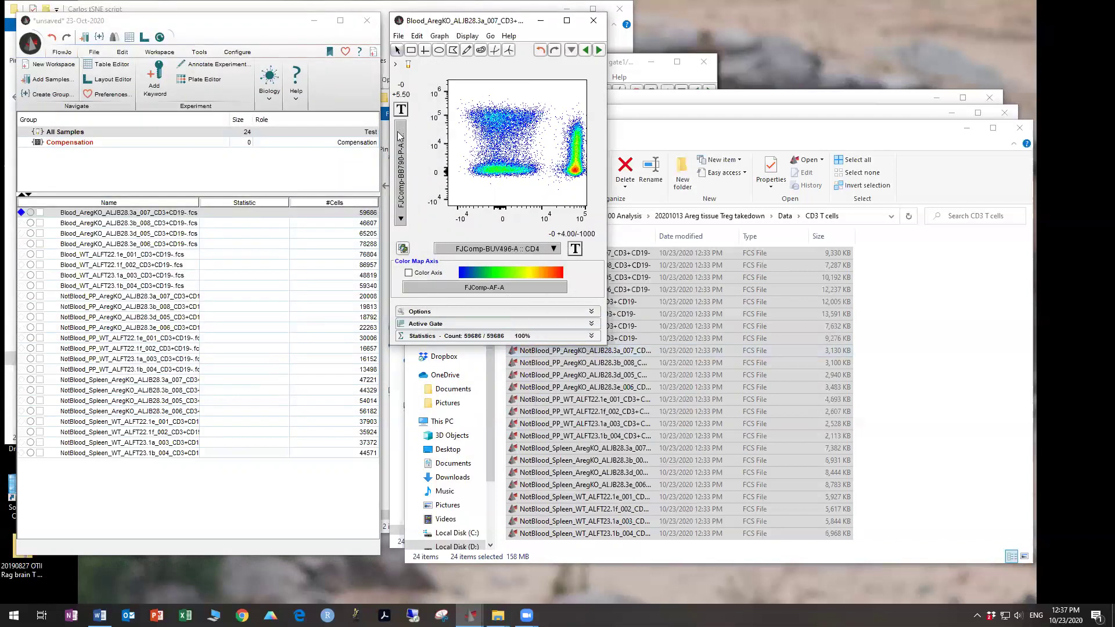
left_click(402, 110)
left_click(405, 149)
left_click(473, 362)
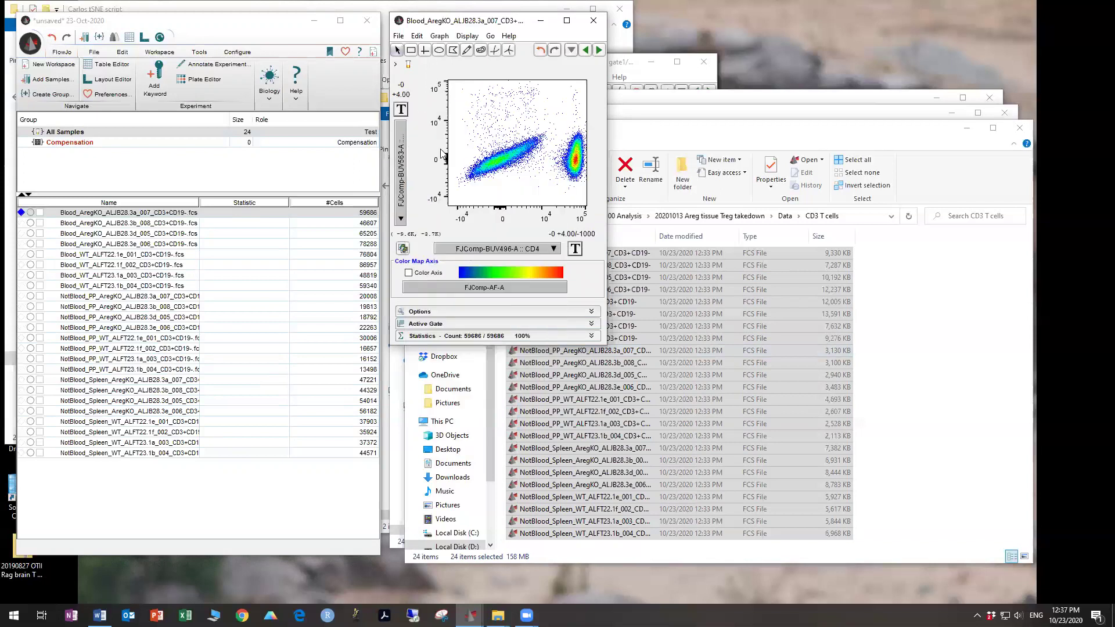
Set the NK1.1 axis transform to 5.50 positive decades, save it and apply it
left_click(402, 109)
left_click(426, 164)
left_click(262, 271)
left_click(261, 271)
left_click(56, 397)
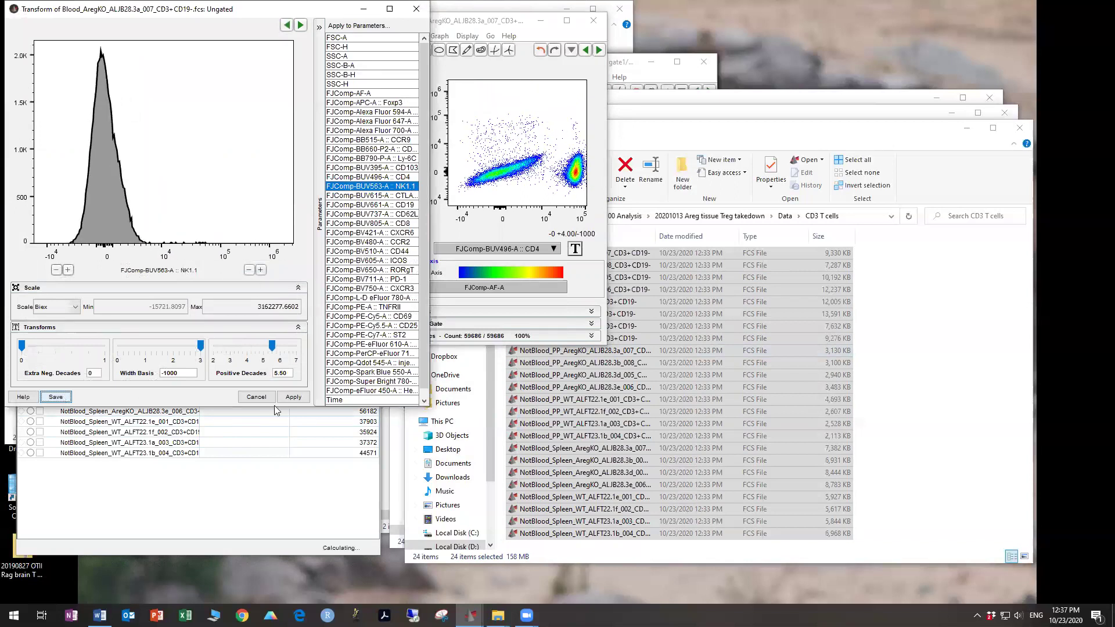
left_click(293, 398)
Set the CD4 axis transform to 5.50 positive decades and apply it
left_click(575, 248)
left_click(586, 319)
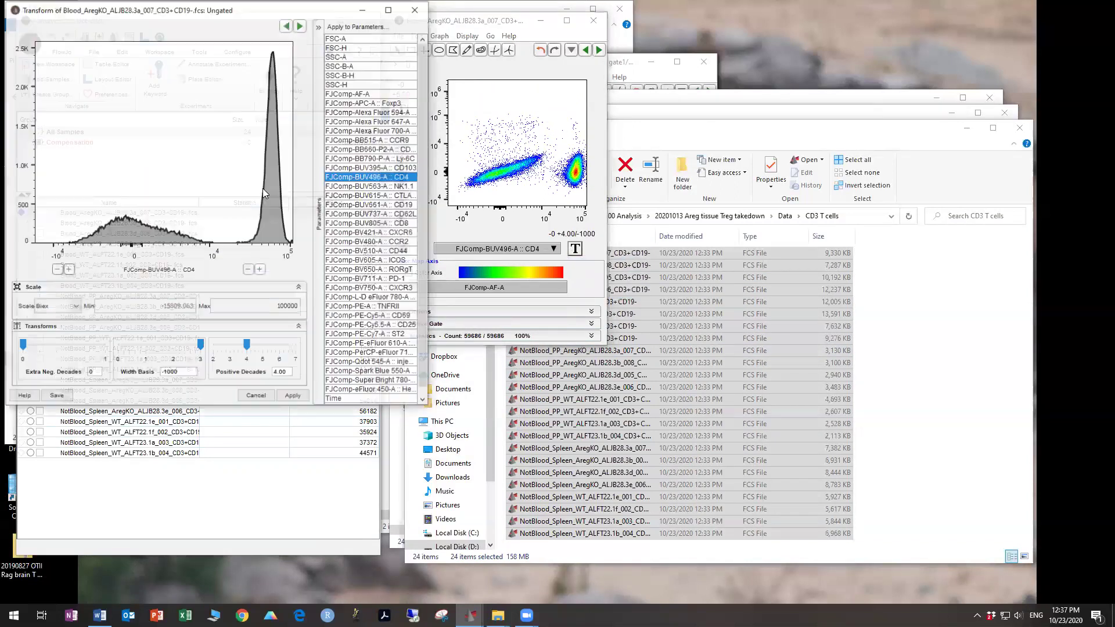
left_click(69, 397)
left_click(293, 397)
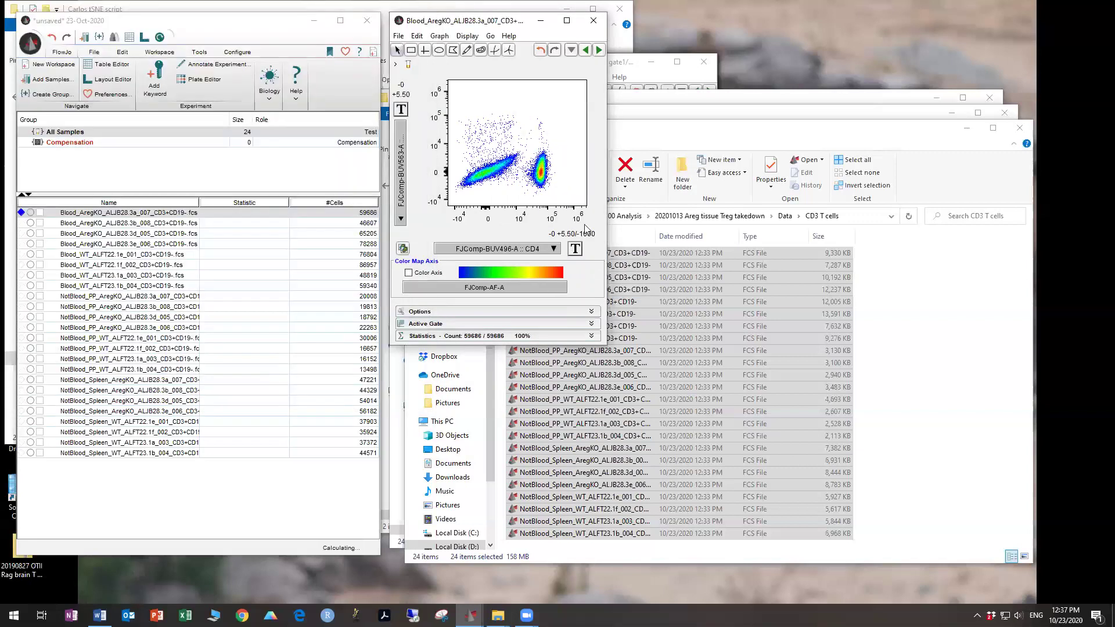
Change the plot to BUV615 CTLA-4 on the X axis against BUV661 CD19 on the Y axis
left_click(525, 249)
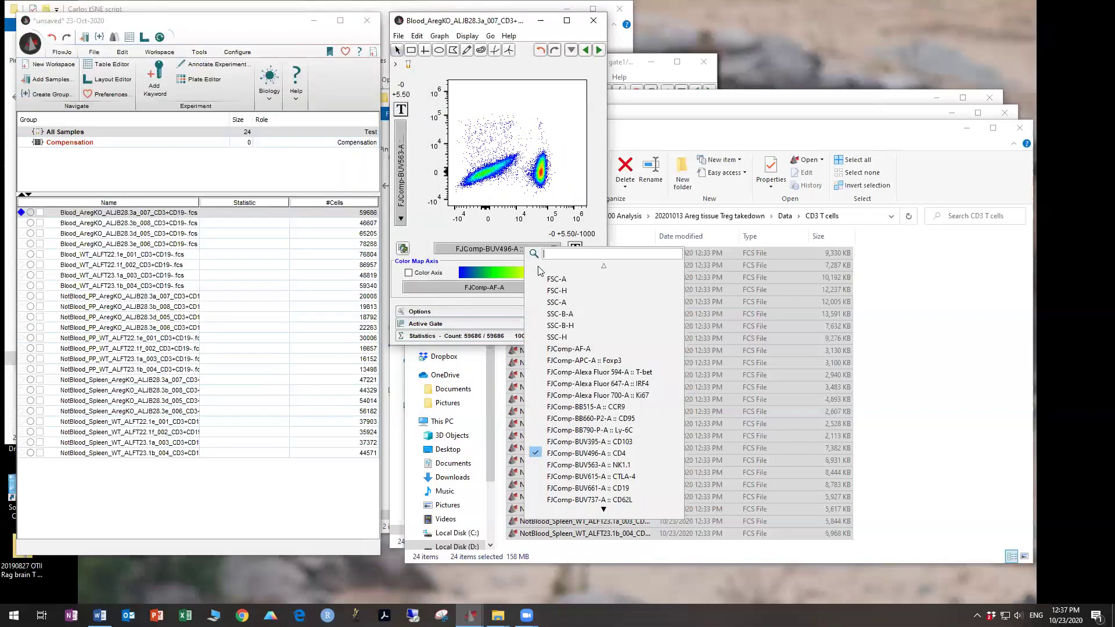
left_click(604, 478)
left_click(403, 170)
scroll(479, 348, "down", 1)
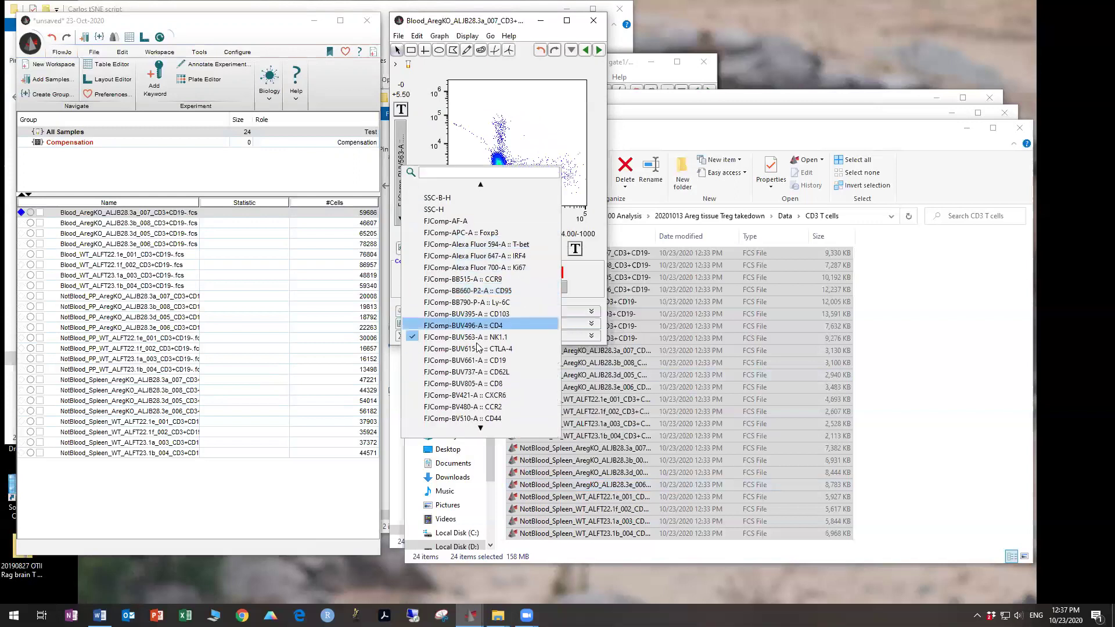
left_click(479, 359)
Raise the CTLA-4 axis transform to 5.50 positive decades and apply it
left_click(401, 109)
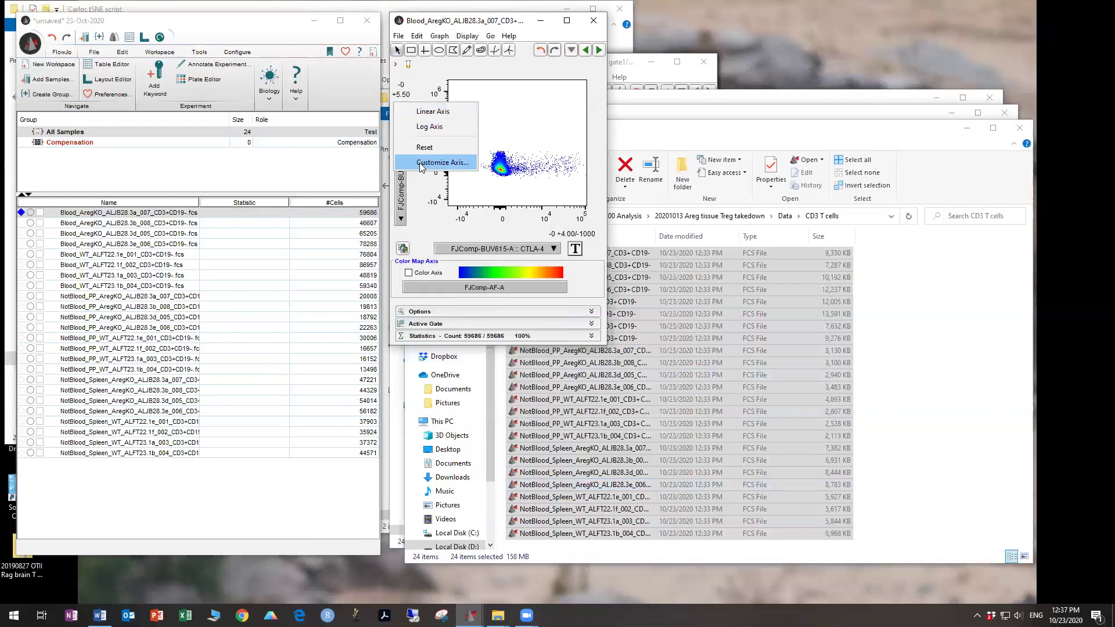
left_click(586, 247)
left_click(576, 251)
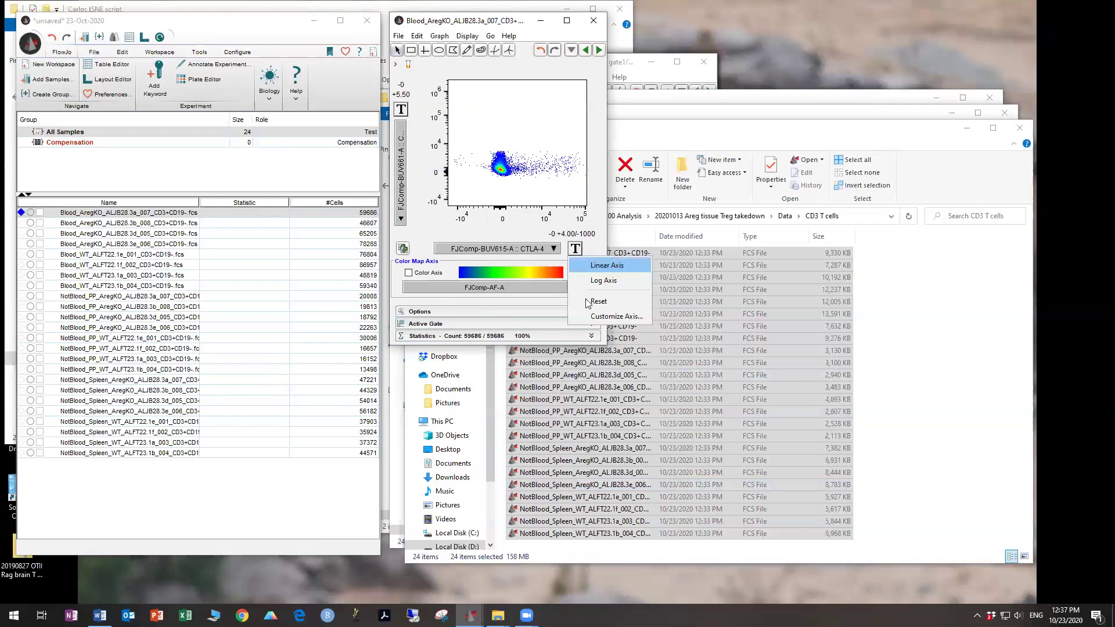
key("Return")
left_click(261, 269)
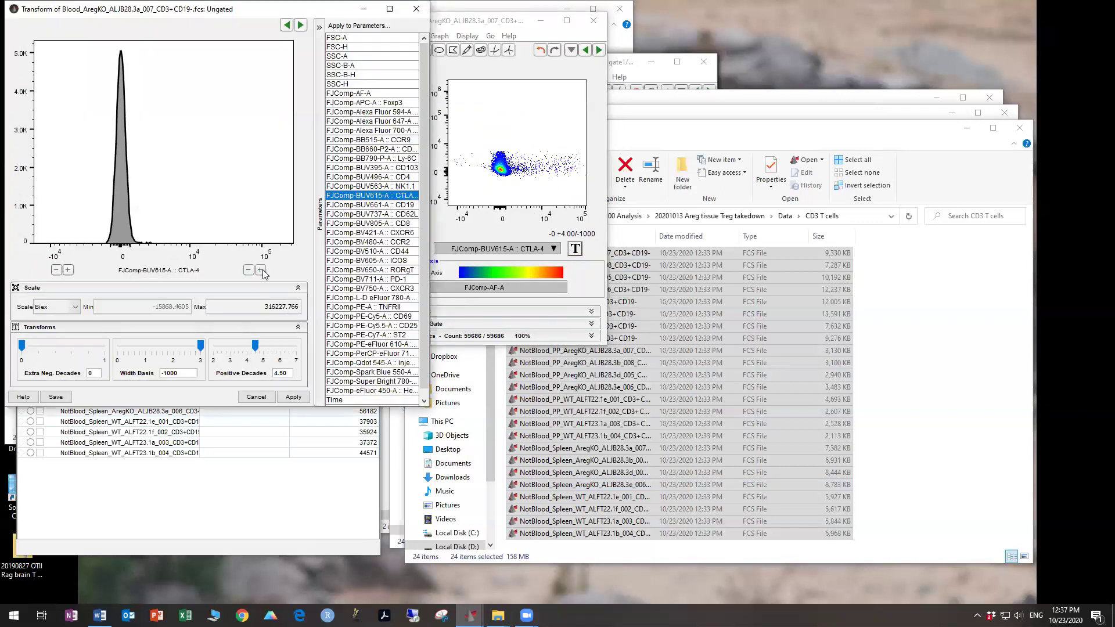
left_click(260, 270)
left_click(260, 269)
left_click(293, 397)
Change the plot to BUV737 CD62L on the X axis against BUV805 CD8 on the Y axis
left_click(501, 250)
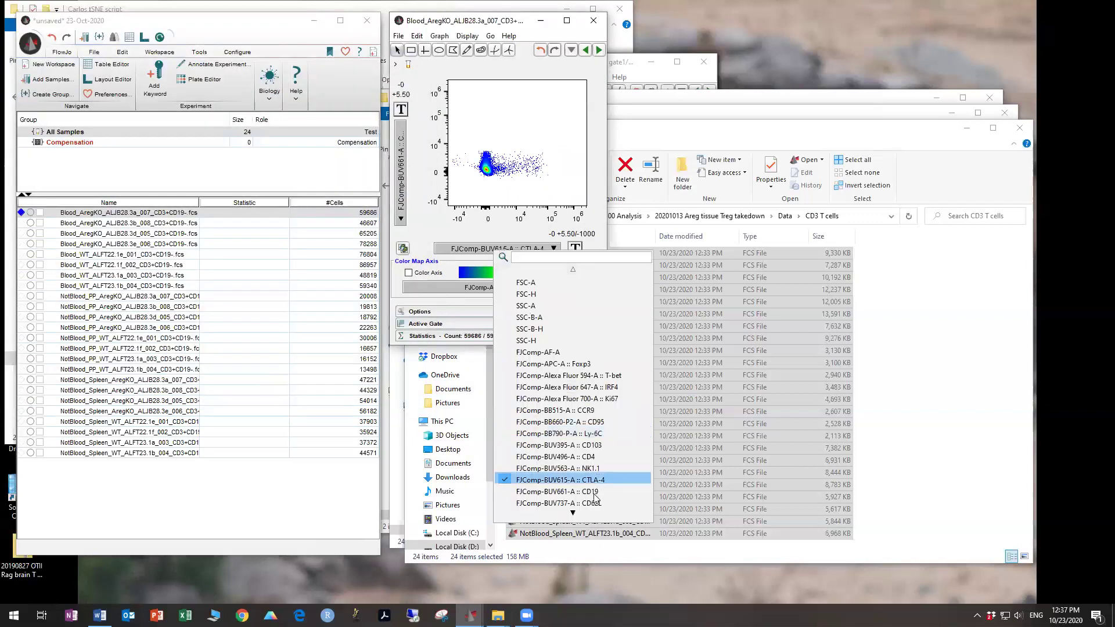
left_click(557, 491)
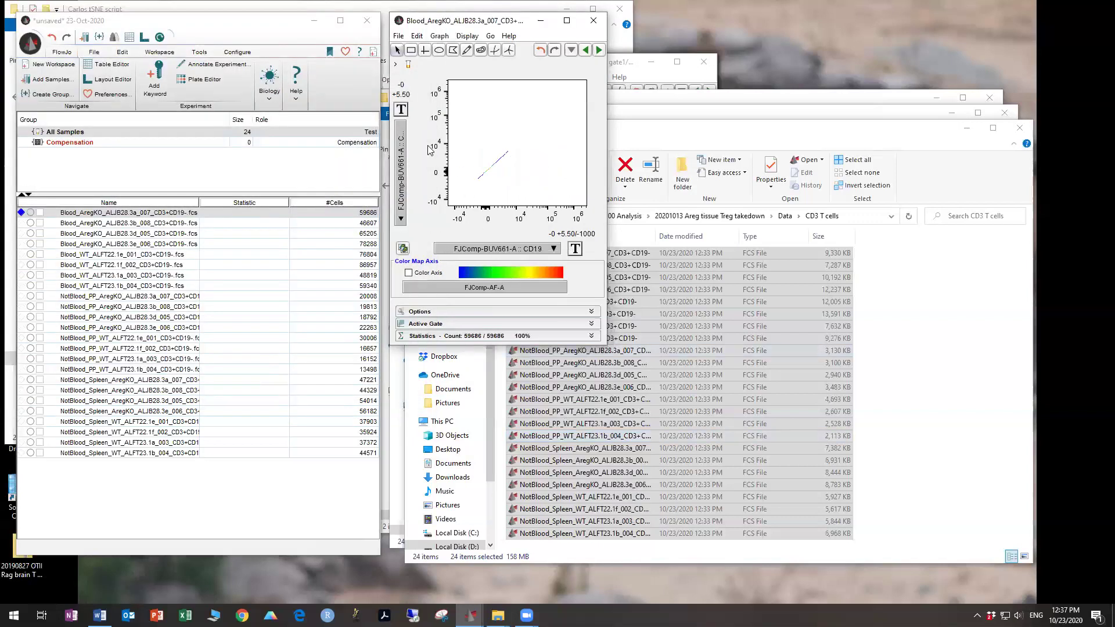
left_click(505, 244)
left_click(581, 420)
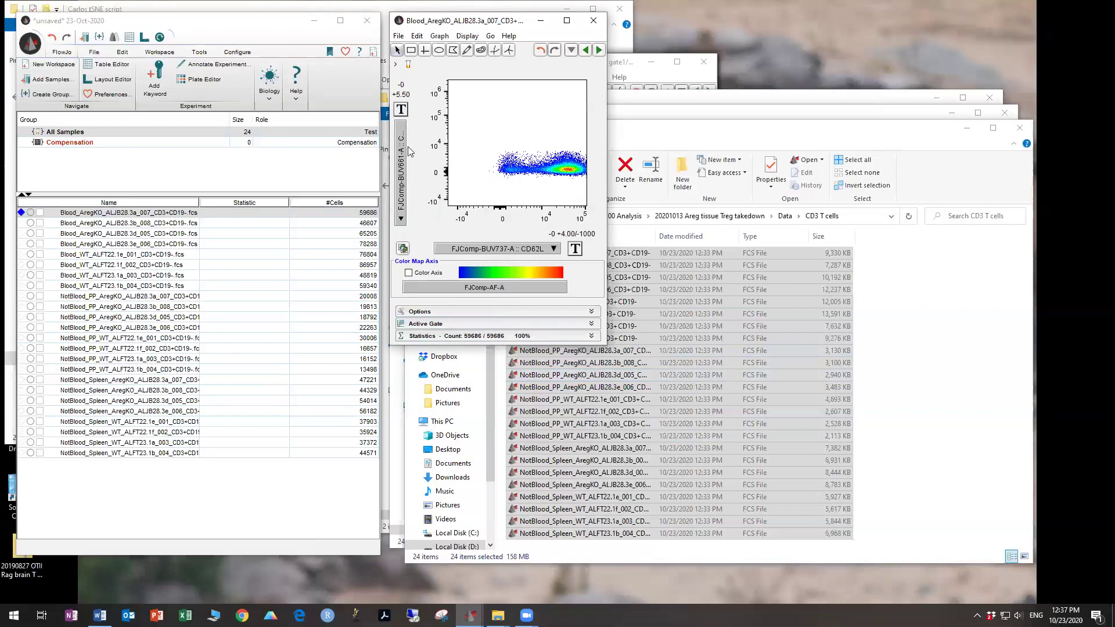
left_click(409, 151)
scroll(453, 372, "down", 1)
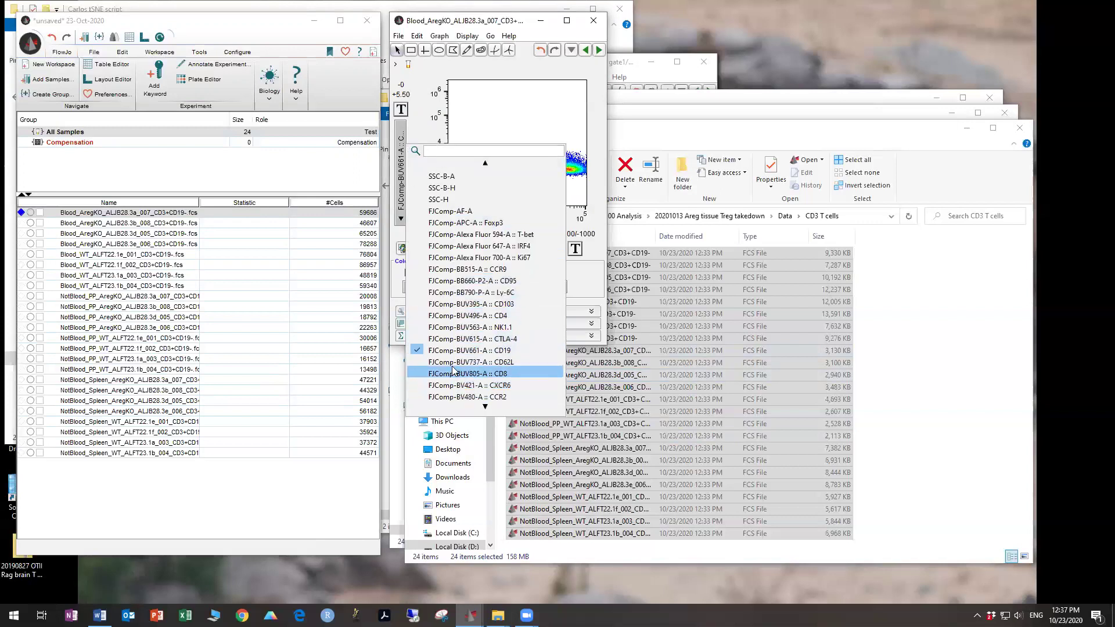
left_click(453, 373)
Raise the CD8 axis transform to 5.50 positive decades and save it
left_click(401, 109)
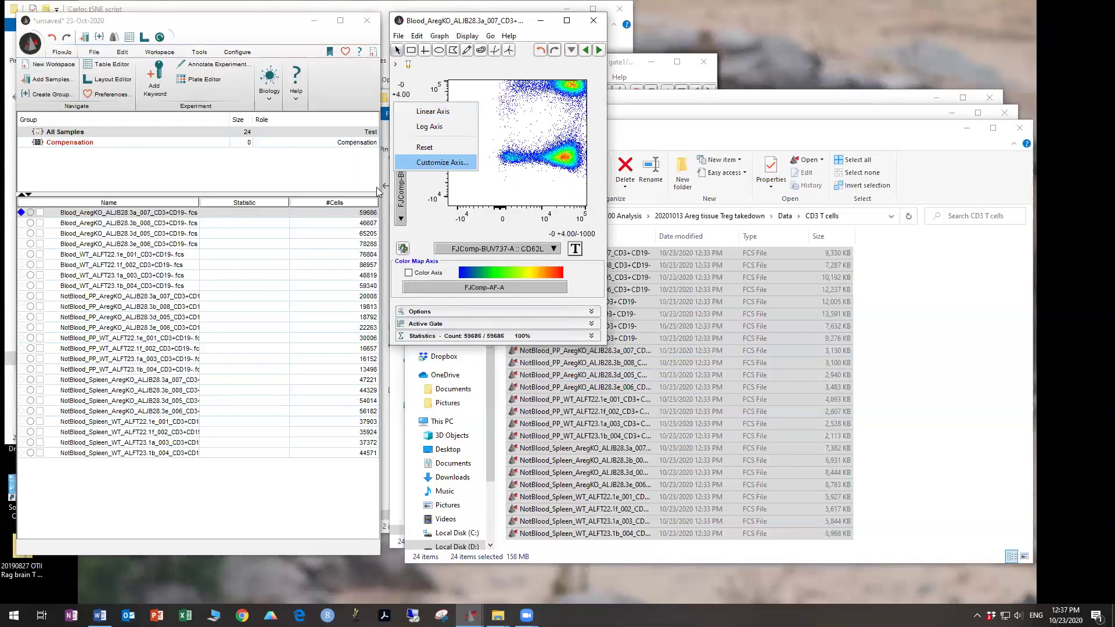
left_click(427, 157)
left_click(260, 270)
left_click(260, 271)
left_click(261, 271)
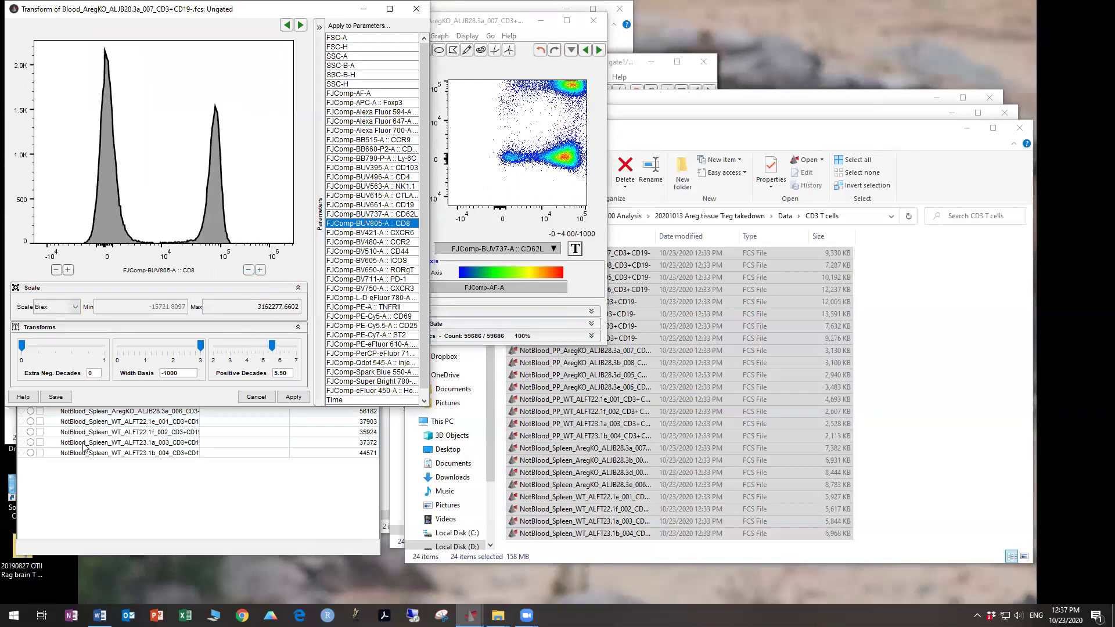
left_click(56, 397)
Raise the CD62L axis transform to 5.50 positive decades and save it
left_click(575, 248)
left_click(606, 317)
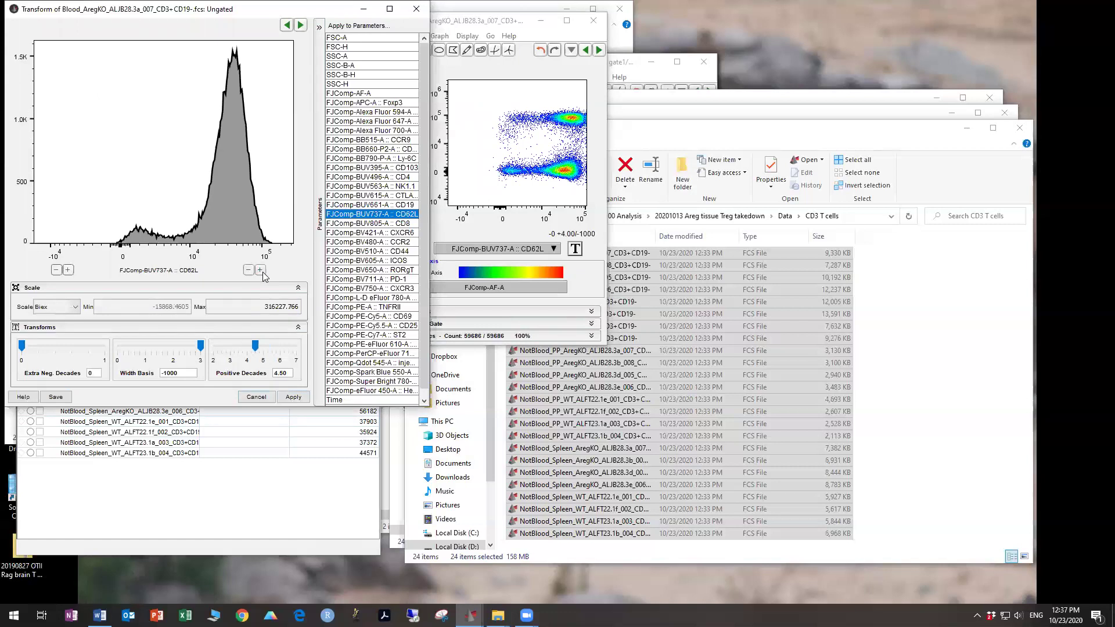
left_click(56, 398)
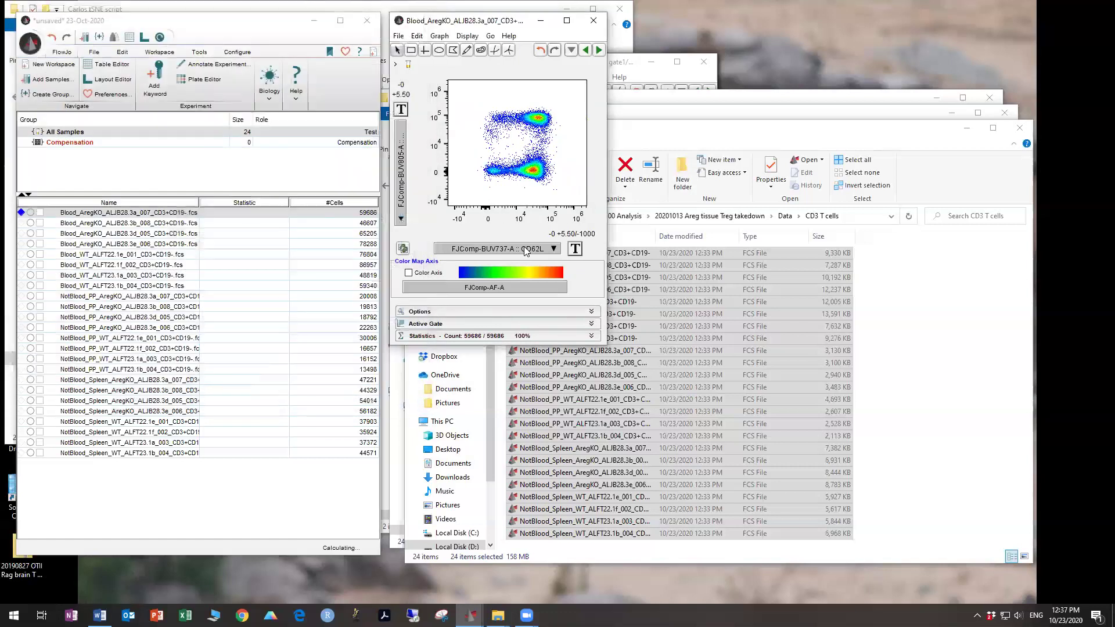
Change the plot's X axis to the BV421 CXCR6 parameter
left_click(553, 249)
scroll(613, 386, "down", 1)
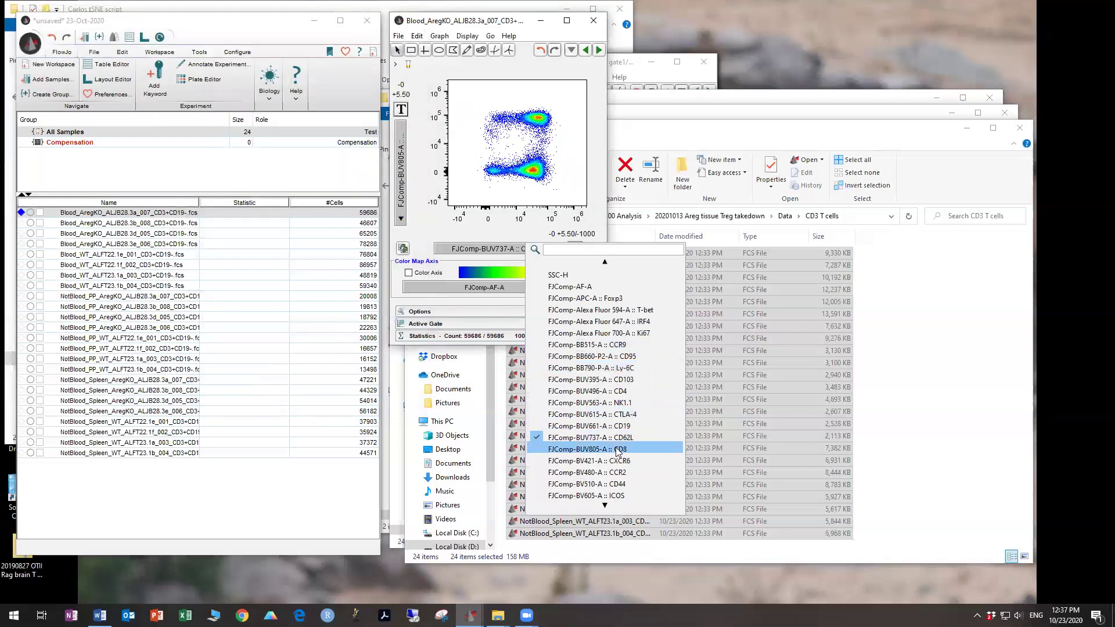
left_click(587, 461)
left_click(402, 109)
left_click(440, 197)
left_click(401, 109)
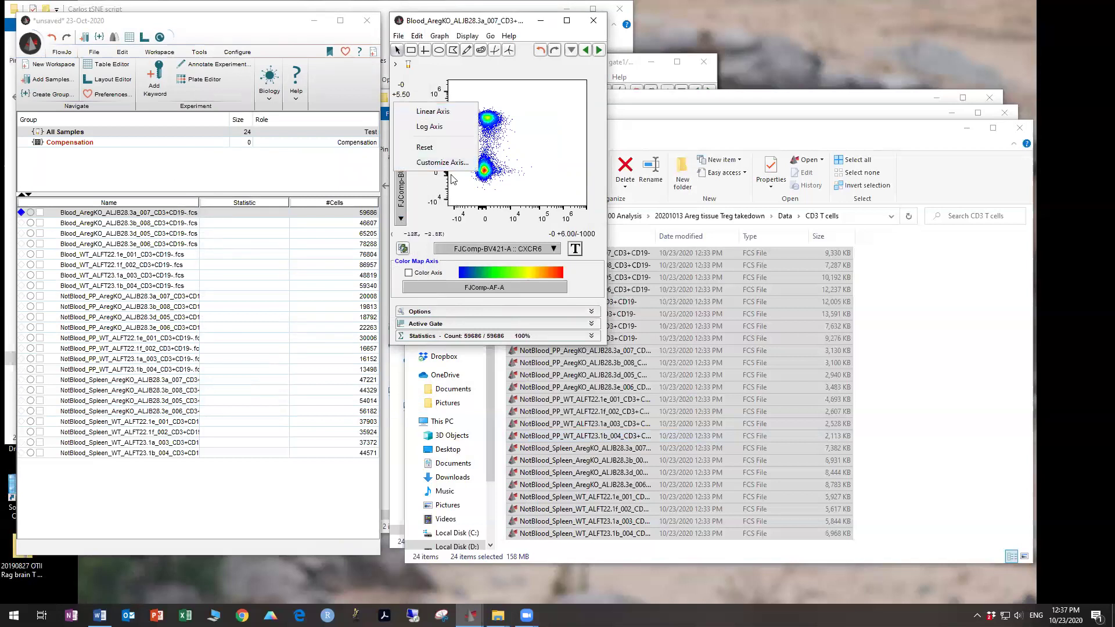
left_click(444, 159)
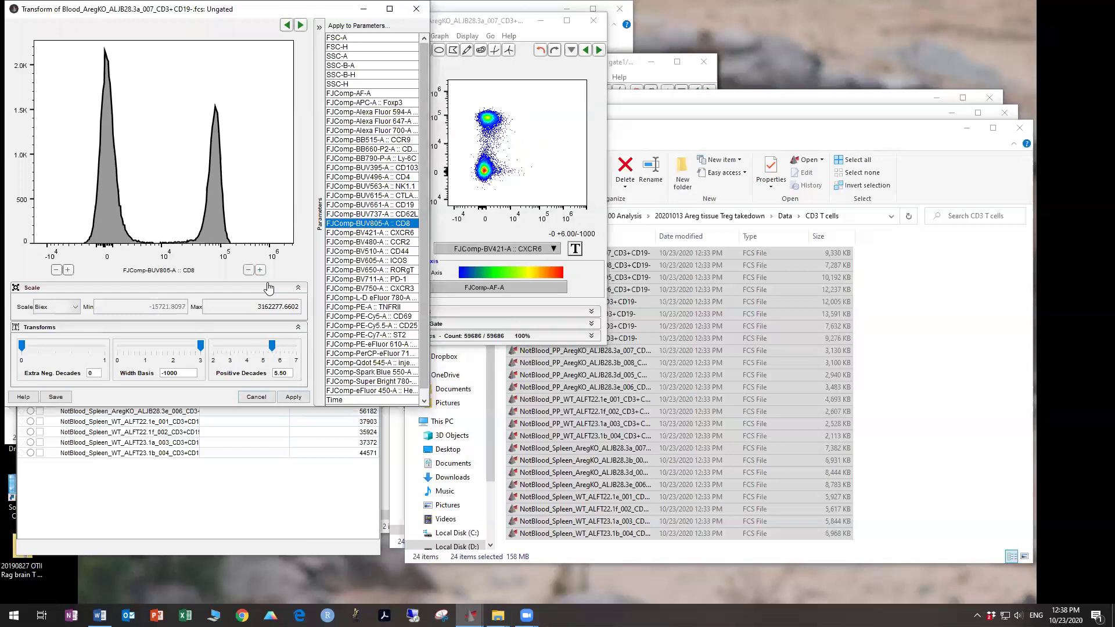
left_click(257, 398)
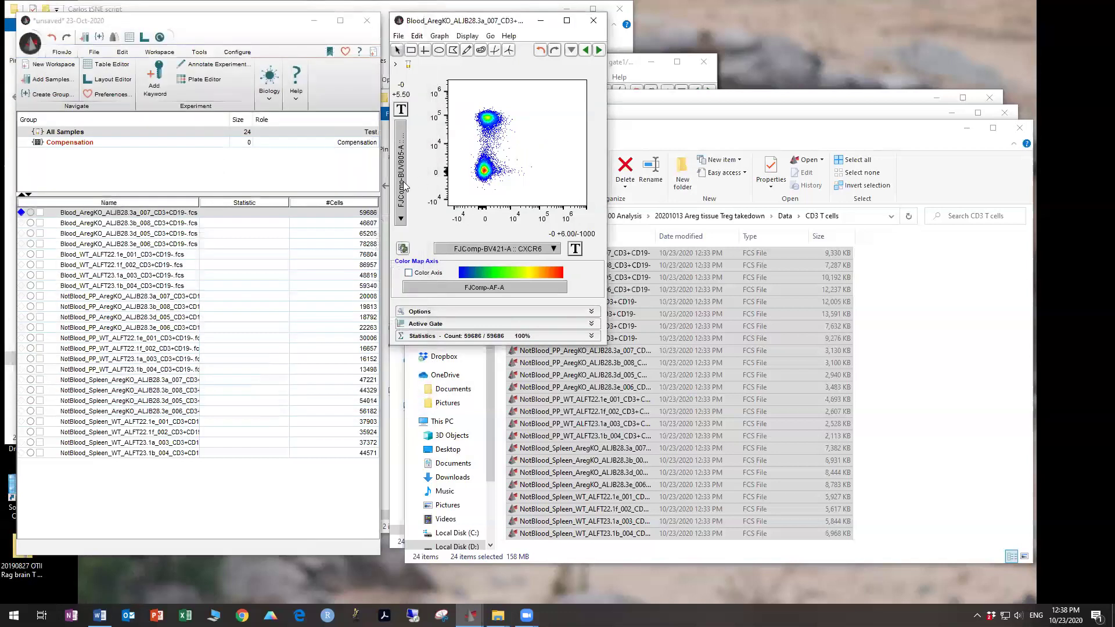
Put BV480 CCR2 on the Y axis and raise its axis transform to 5.50 positive decades
left_click(402, 183)
scroll(443, 348, "down", 3)
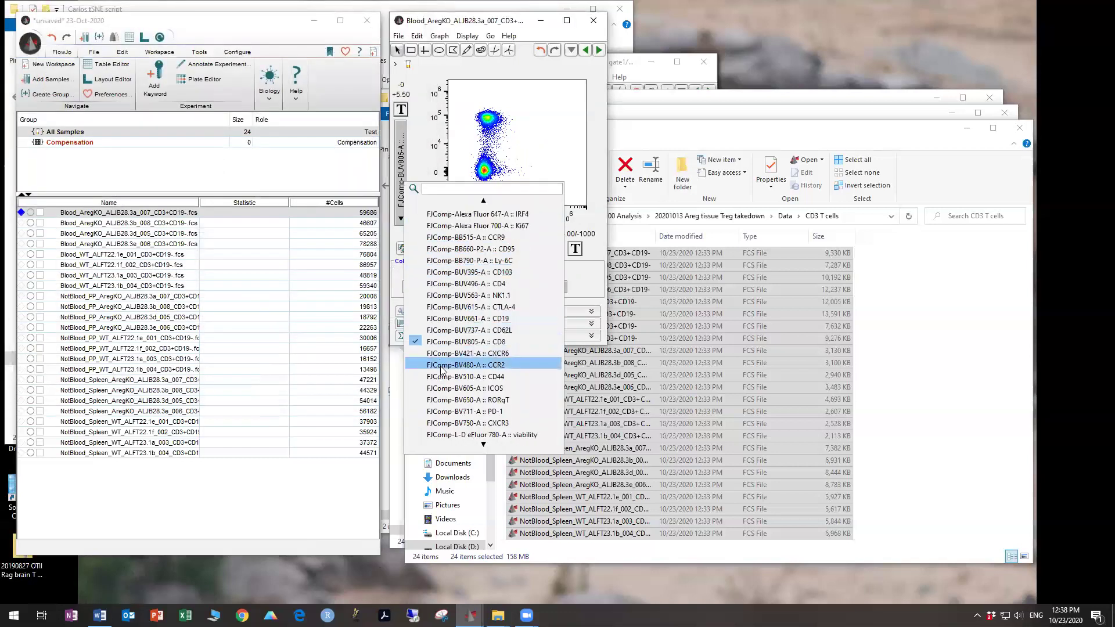
left_click(444, 366)
left_click(401, 115)
left_click(432, 146)
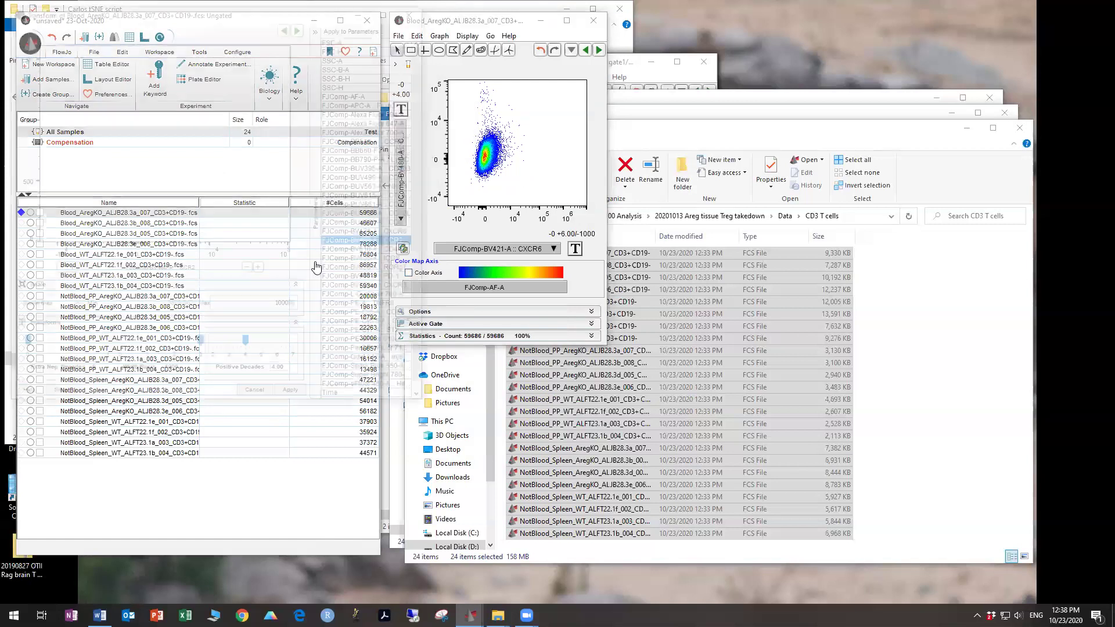
left_click(260, 270)
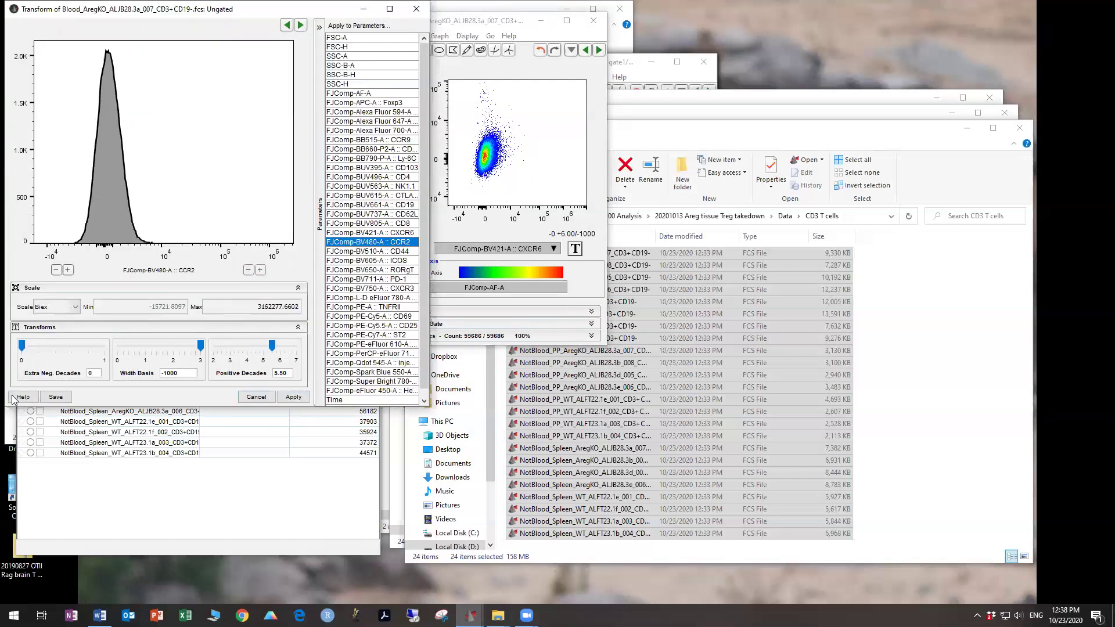
left_click(293, 396)
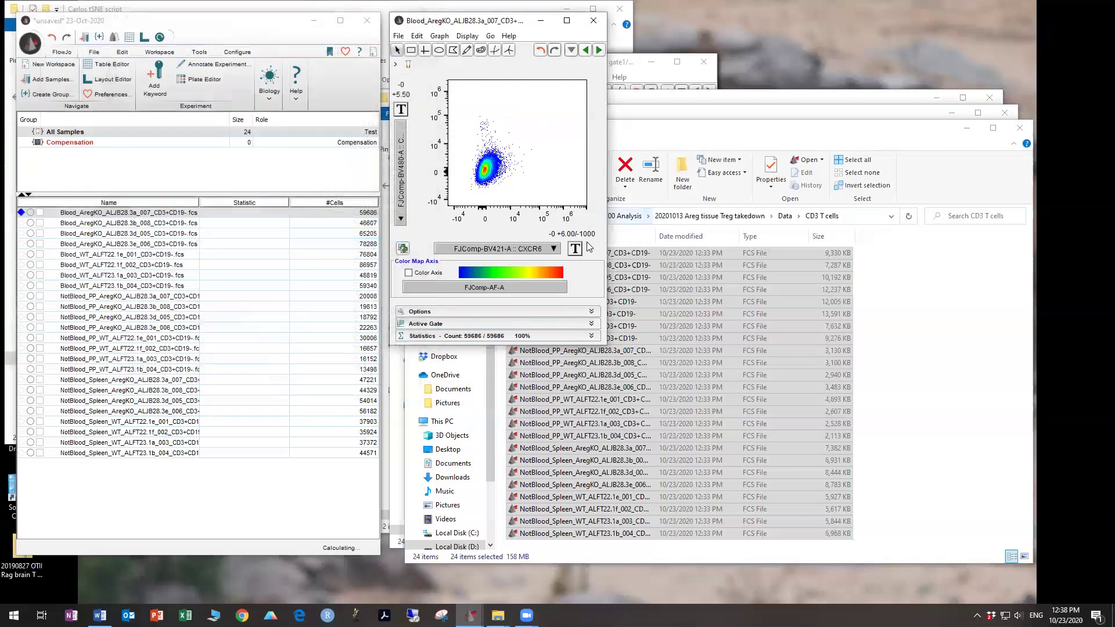
Lower the CXCR6 axis transform to 5.50 positive decades and apply it
left_click(574, 250)
left_click(607, 313)
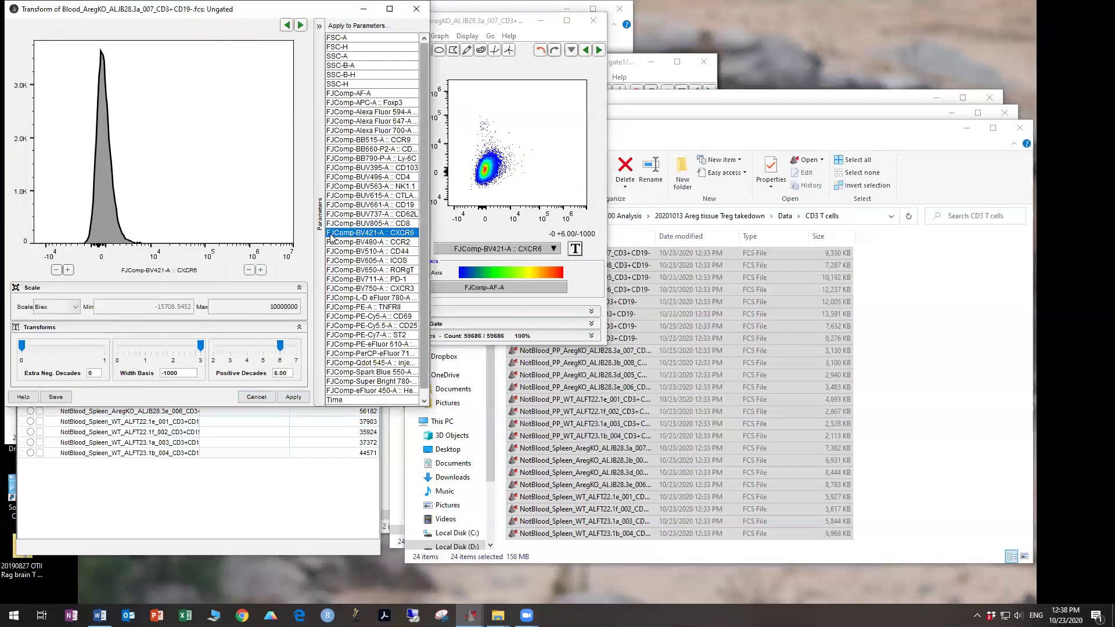
left_click(251, 269)
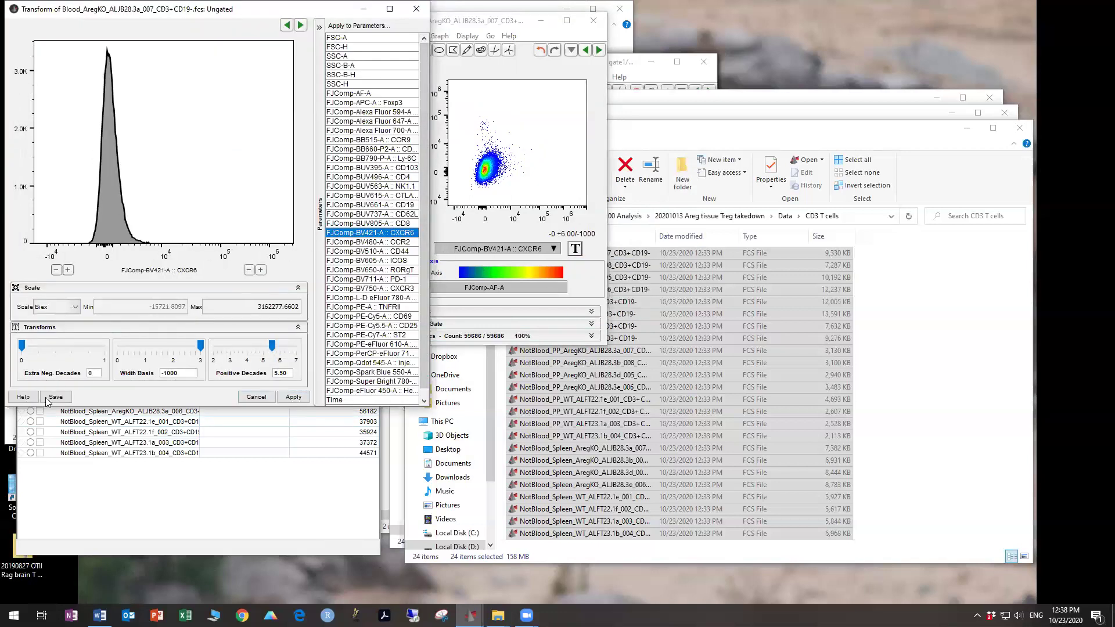
left_click(293, 397)
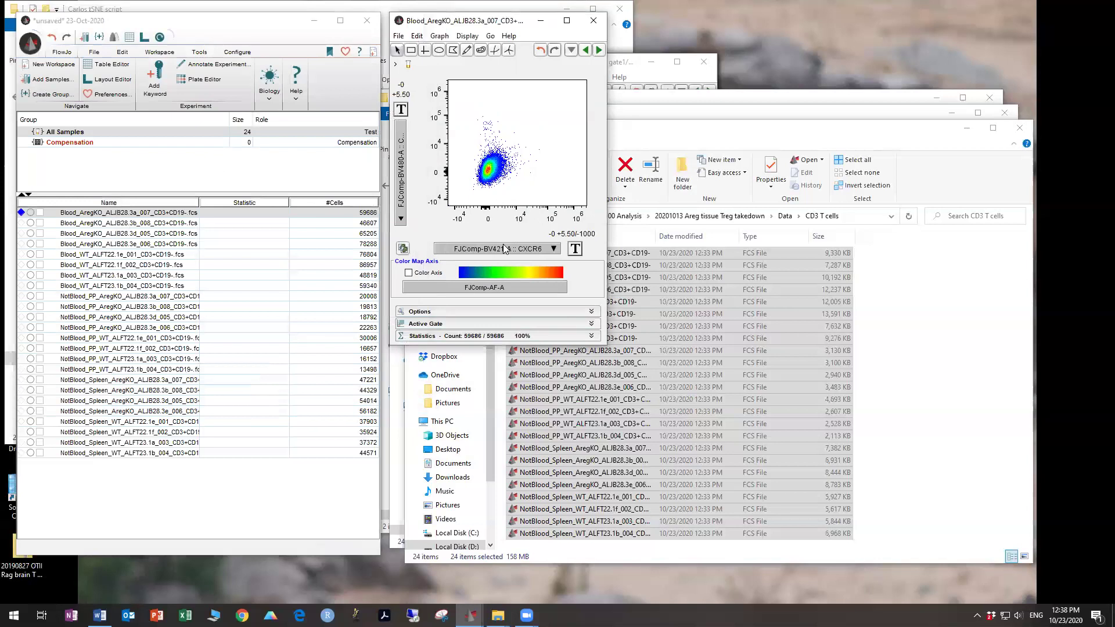
Change the plot to BV510 CD44 on the X axis against BV605 ICOS on the Y axis
left_click(505, 248)
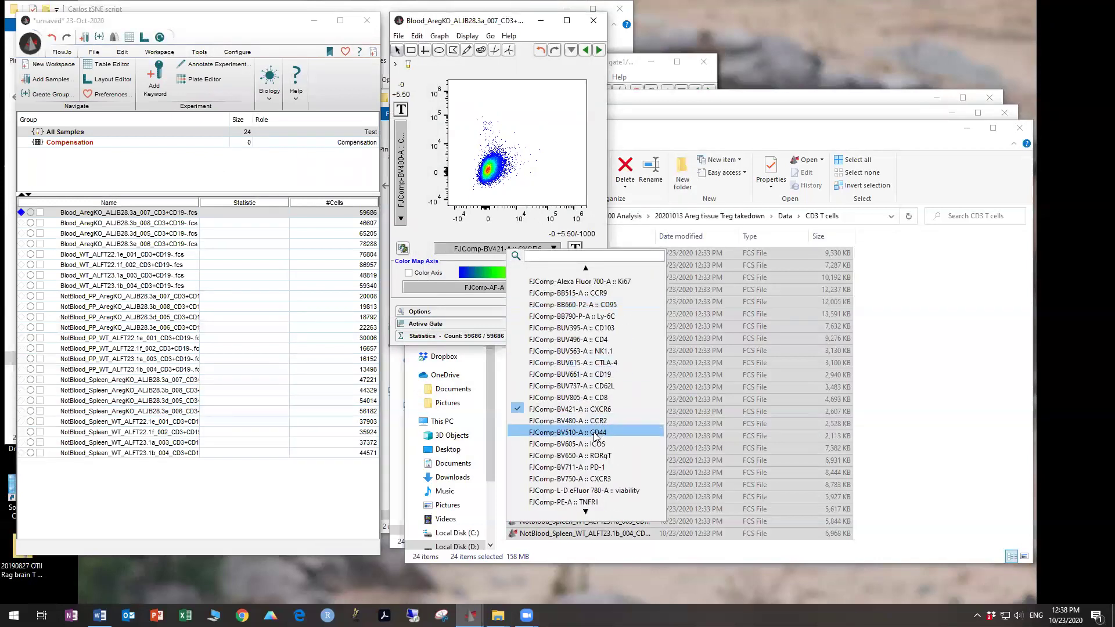
left_click(595, 434)
left_click(405, 113)
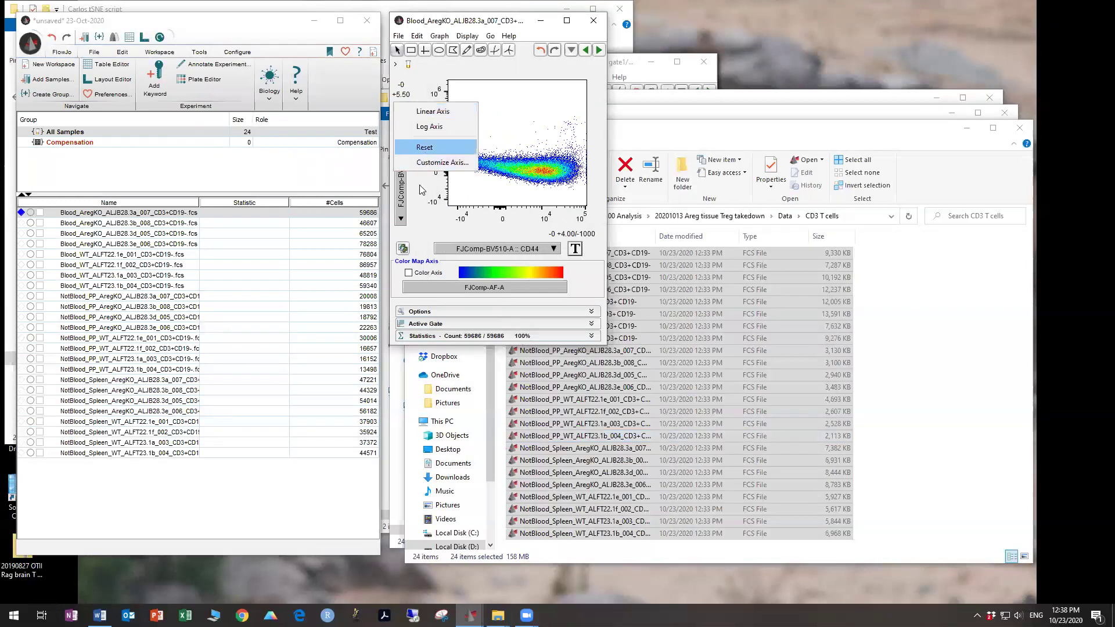
left_click(408, 171)
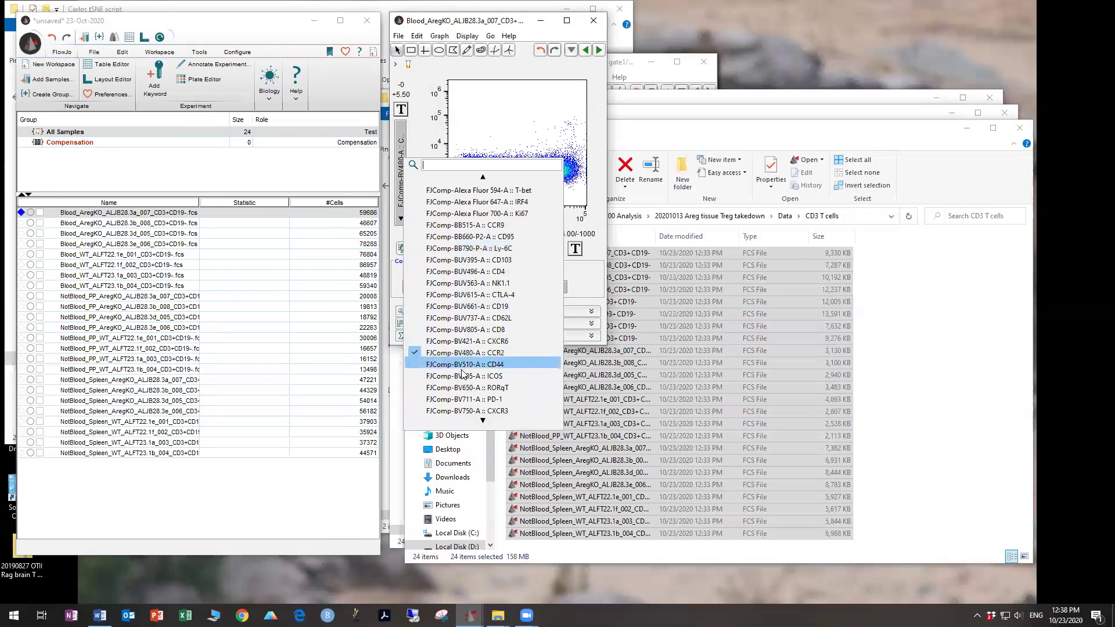
left_click(447, 375)
Raise the ICOS axis transform to 5.50 positive decades, then save and apply it
left_click(400, 108)
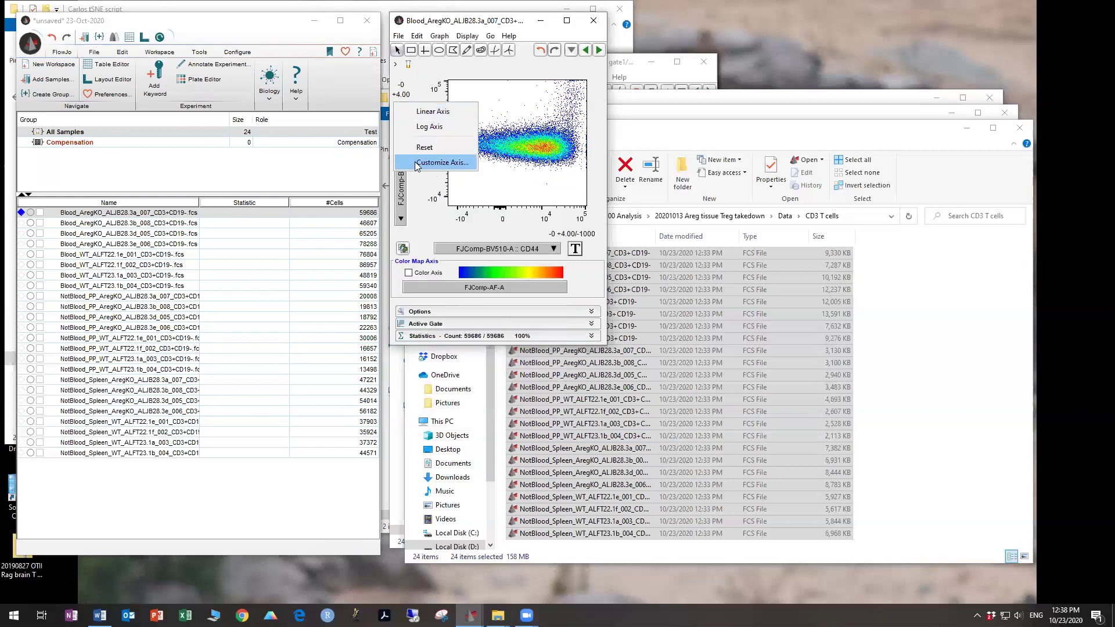
left_click(418, 165)
left_click(261, 270)
left_click(260, 270)
left_click(261, 270)
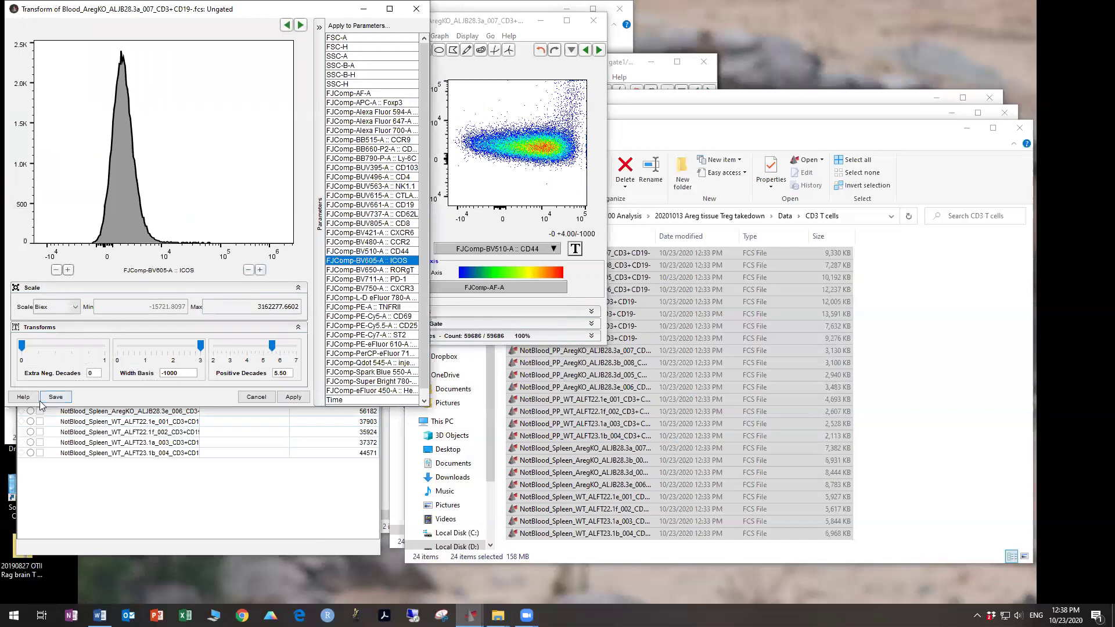
left_click(41, 400)
left_click(304, 398)
Raise the CD44 axis transform to 5.50 positive decades, then save and apply it
right_click(600, 301)
left_click(607, 326)
left_click(261, 271)
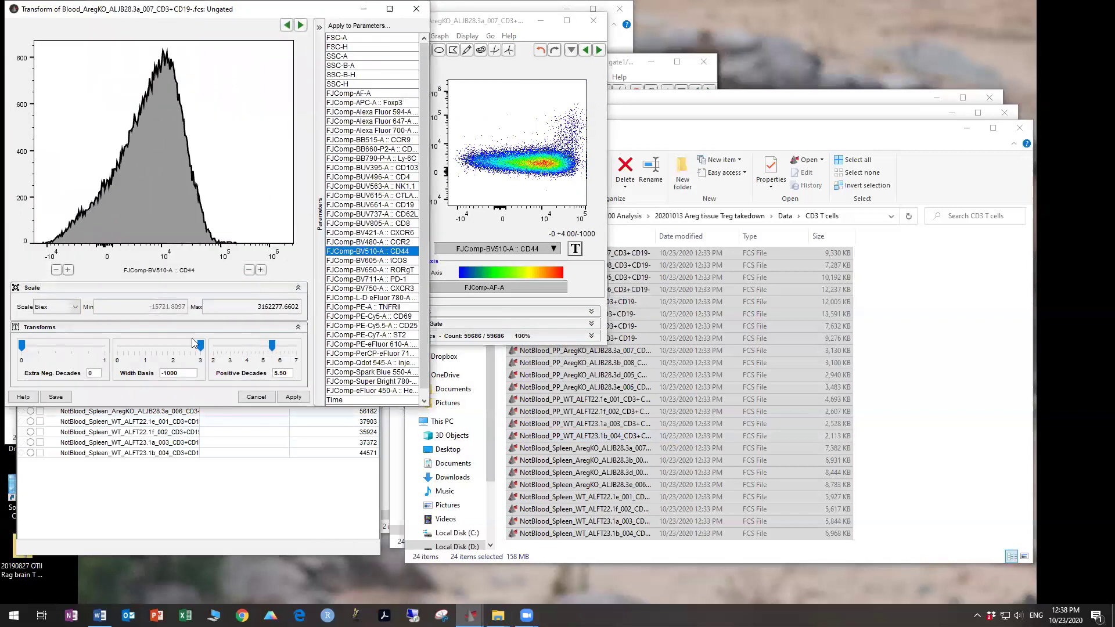
left_click(59, 401)
left_click(293, 400)
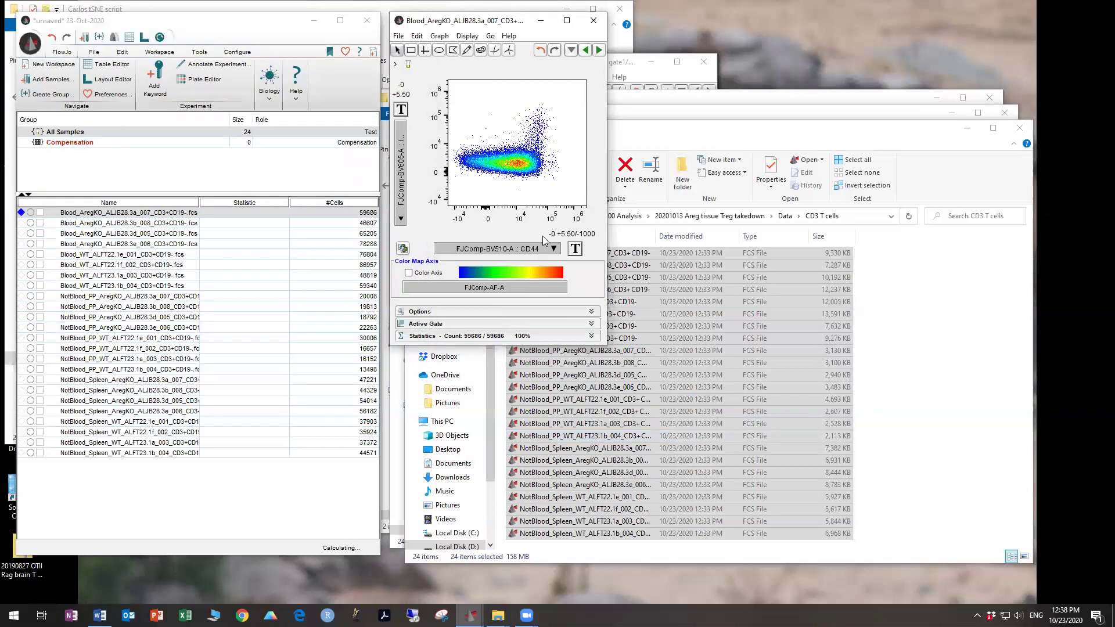
Change the plot to BV650 RORgT on the X axis against BV711 PD-1 on the Y axis
left_click(553, 248)
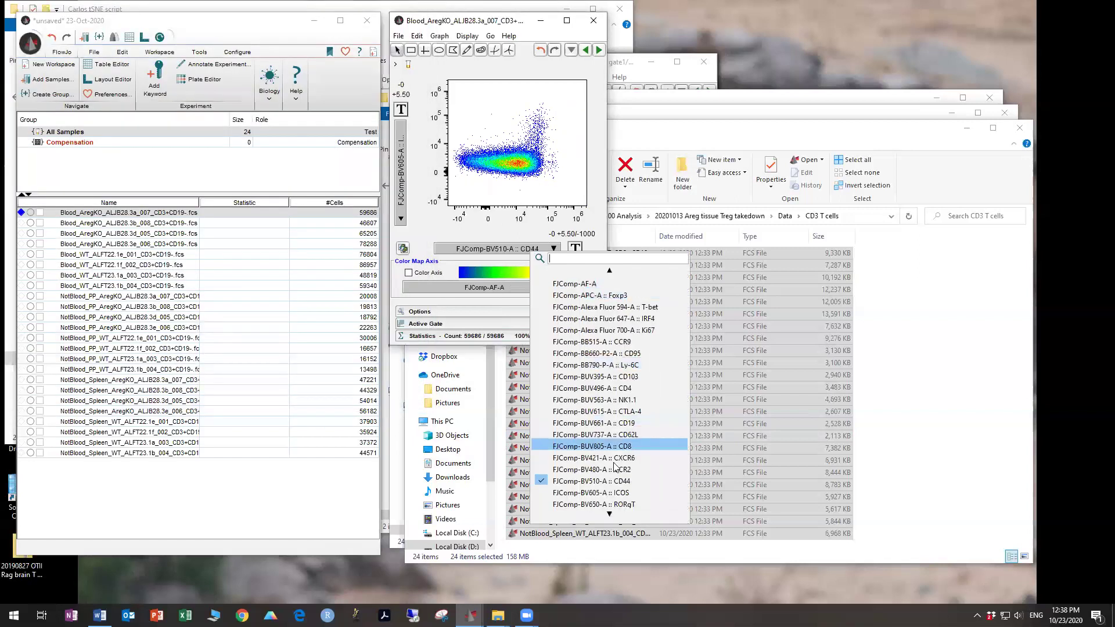
left_click(618, 504)
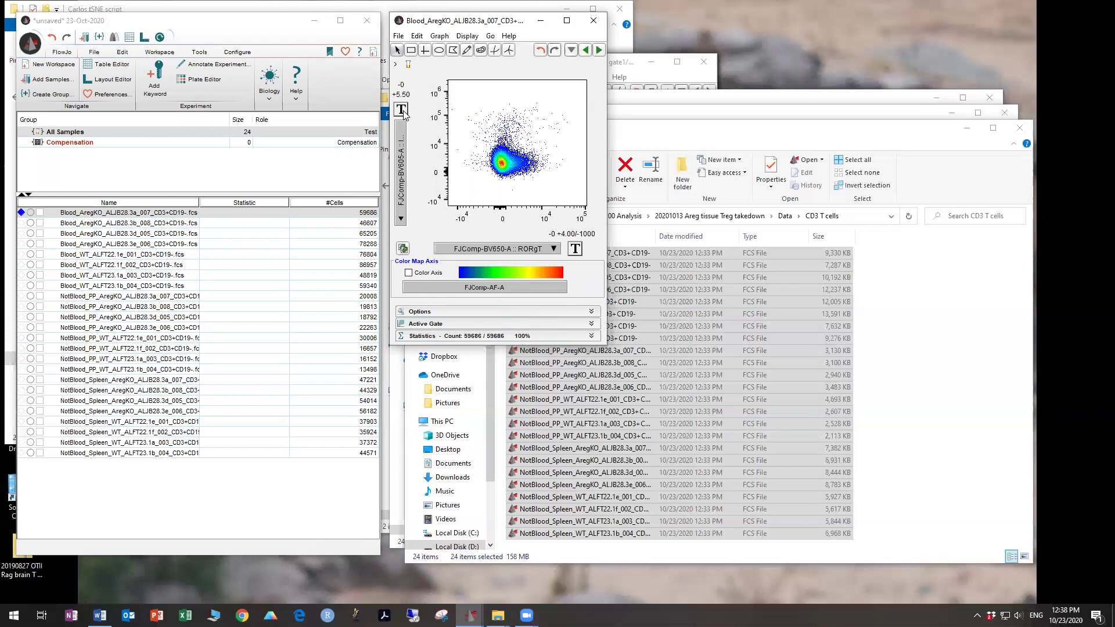
left_click(400, 134)
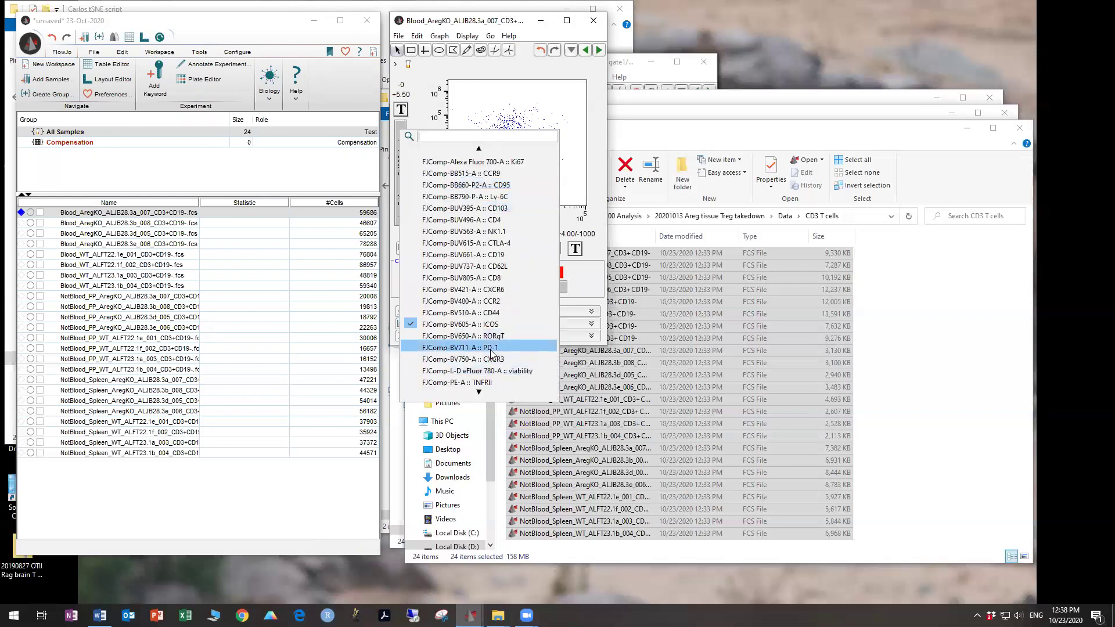
left_click(471, 363)
Raise the PD-1 axis transform to 5.50 positive decades and save it
left_click(402, 109)
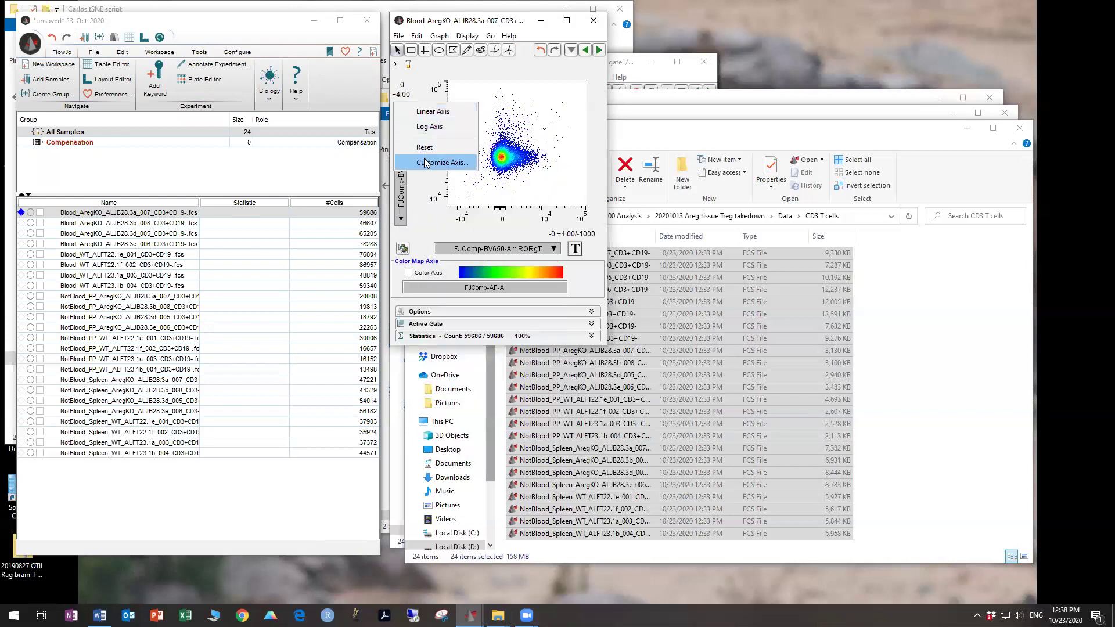
left_click(429, 162)
left_click(261, 269)
left_click(260, 270)
left_click(260, 270)
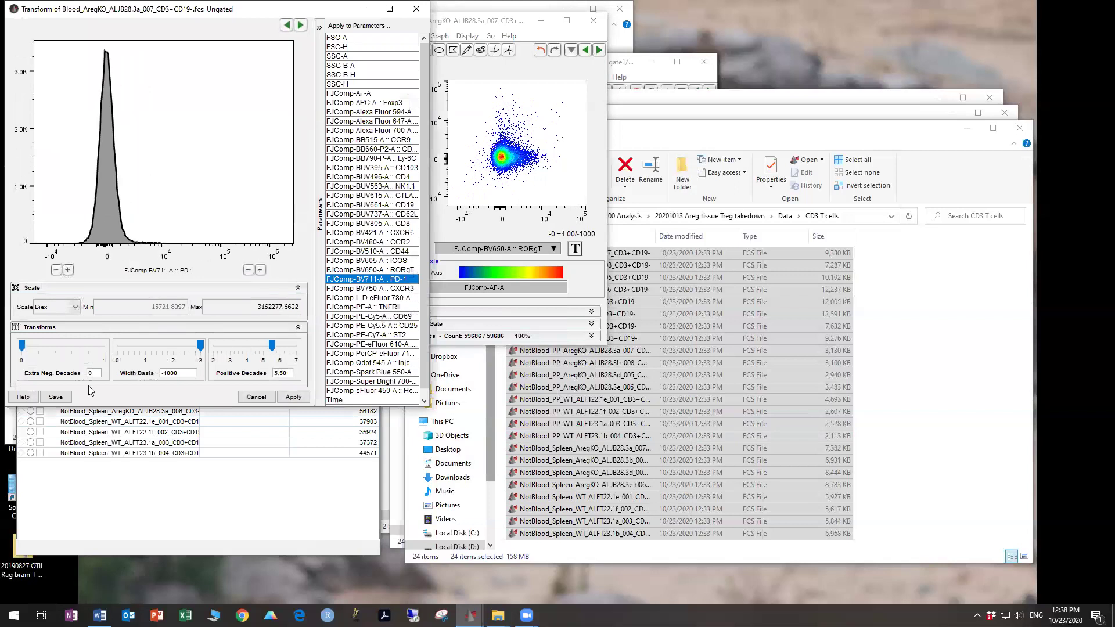
left_click(68, 400)
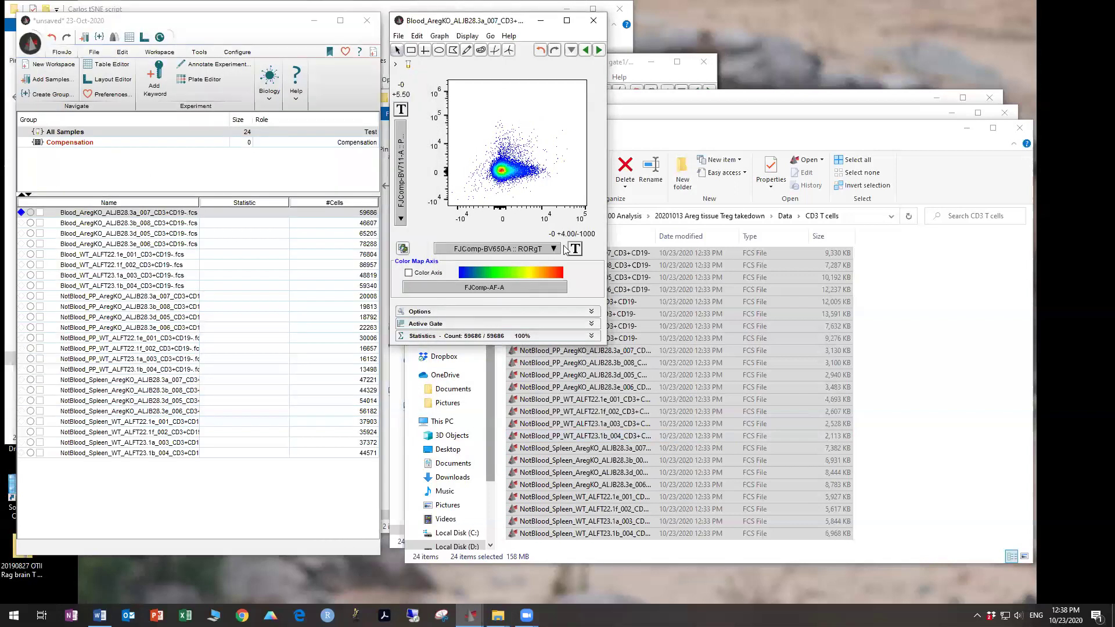
Raise the RORgT axis transform to 5.50 positive decades and apply it
left_click(574, 248)
left_click(587, 311)
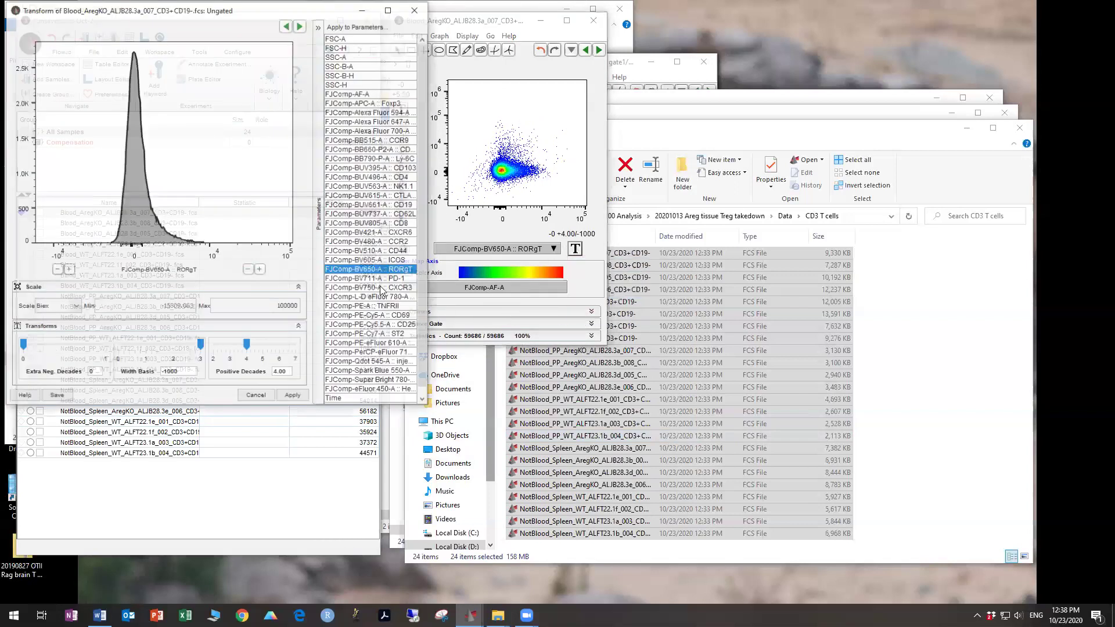
left_click(261, 269)
left_click(260, 269)
left_click(260, 270)
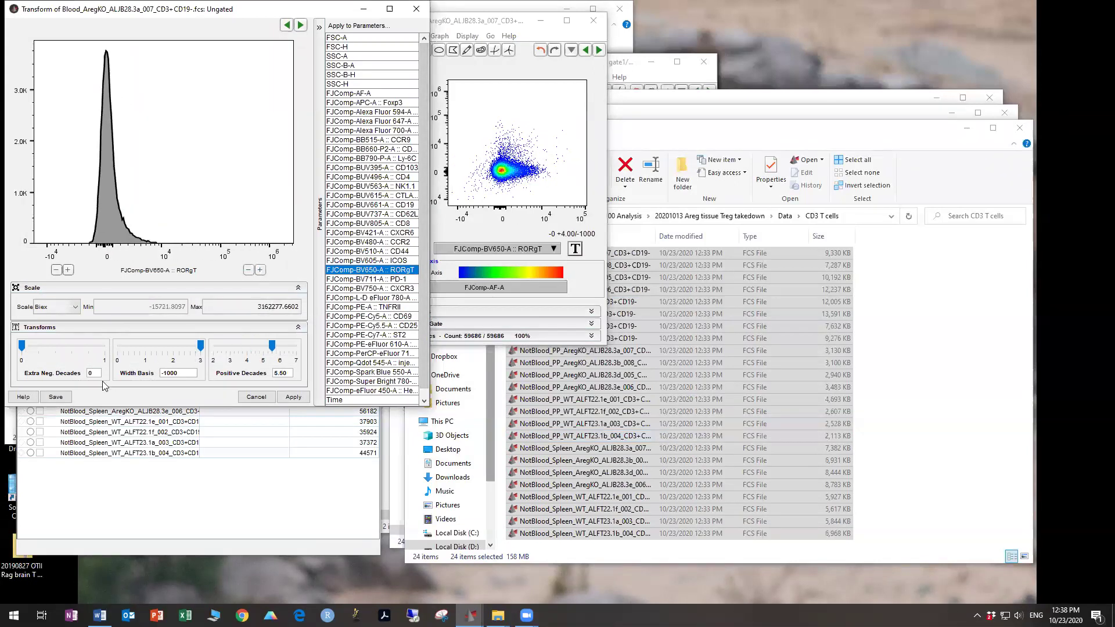
left_click(294, 397)
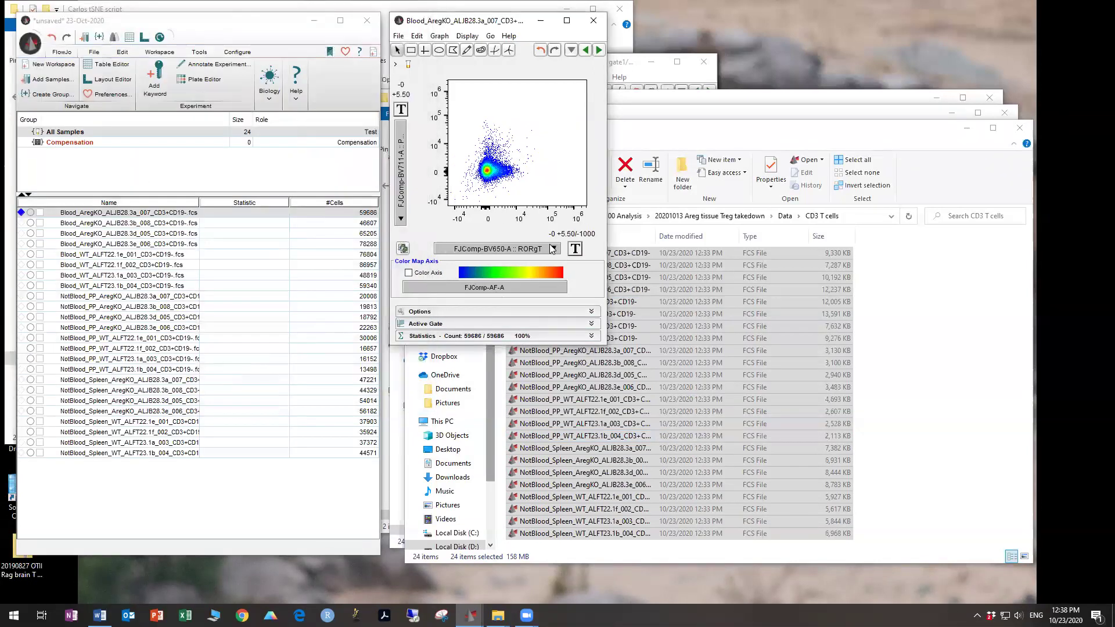
Change the plot to L-D eFluor 780 viability on the X axis against BV750 CXCR3 on the Y axis
left_click(552, 249)
left_click(586, 479)
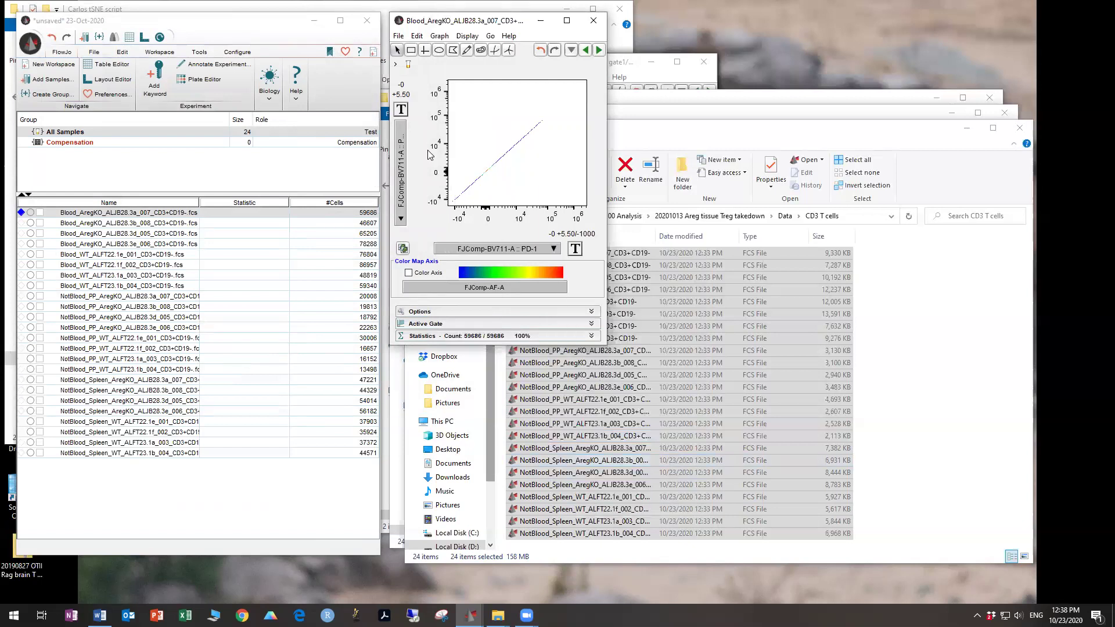
left_click(407, 139)
scroll(500, 360, "down", 5)
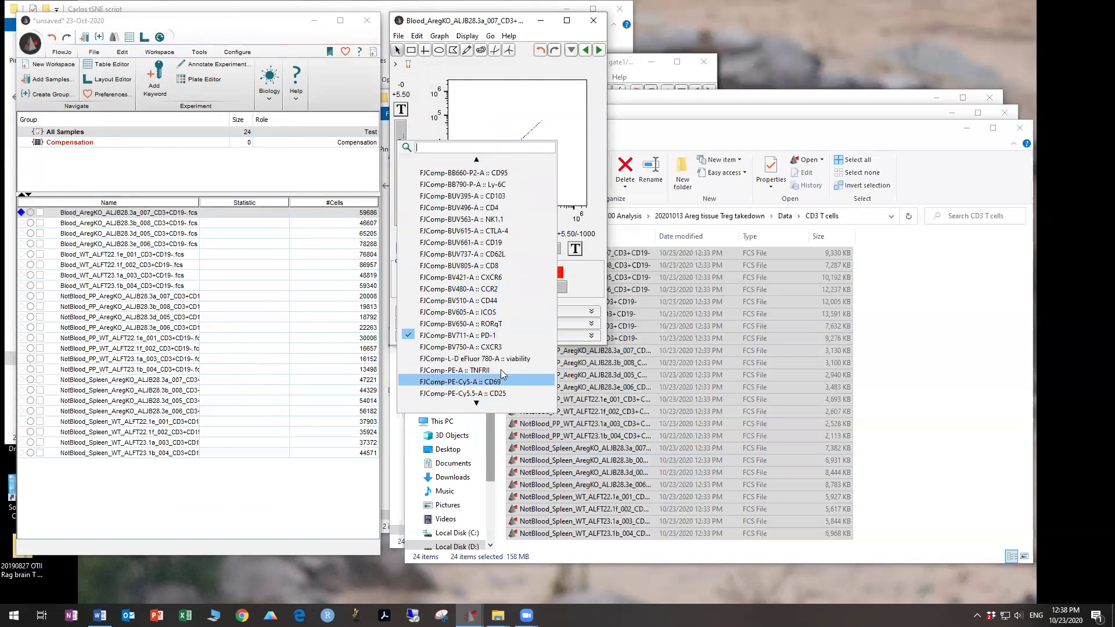
left_click(503, 347)
left_click(554, 248)
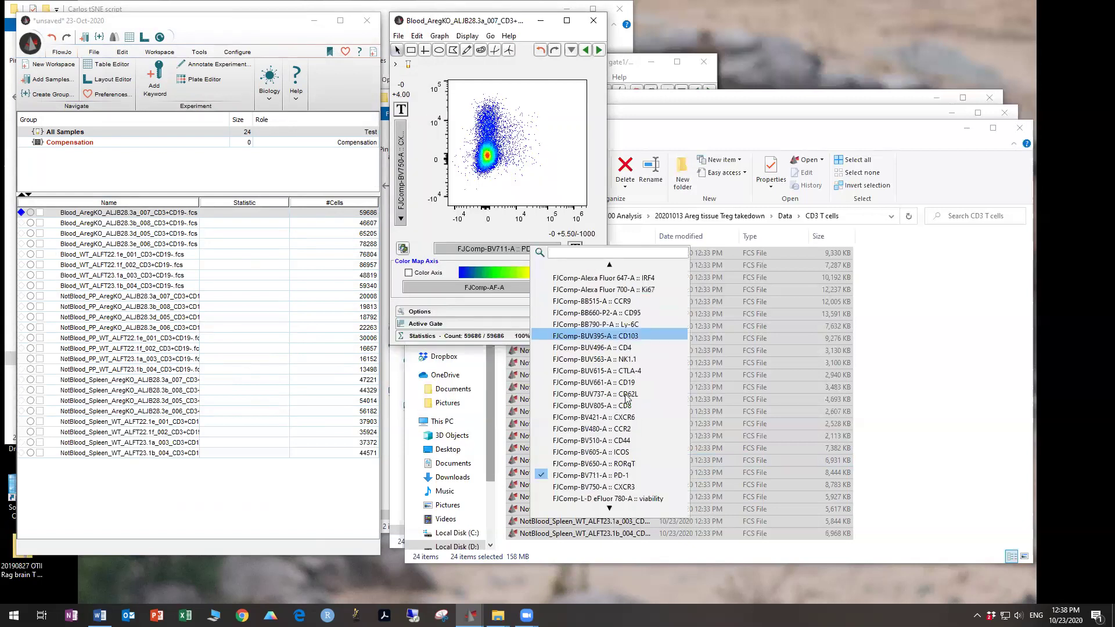
left_click(639, 499)
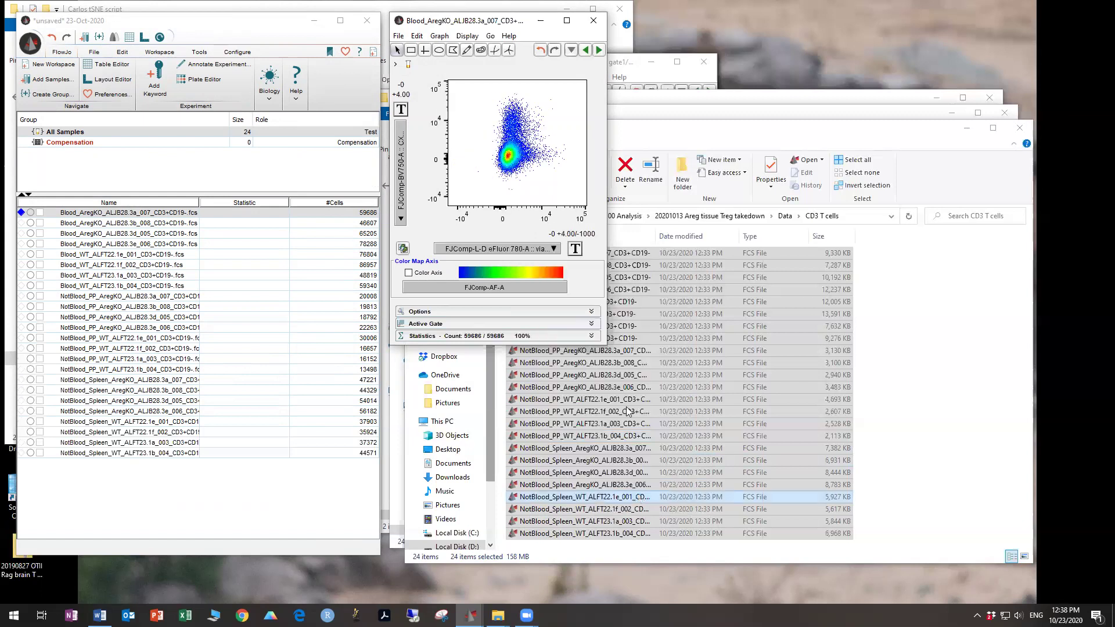
Raise the viability axis transform to 5.50 positive decades and save it
left_click(576, 249)
left_click(604, 319)
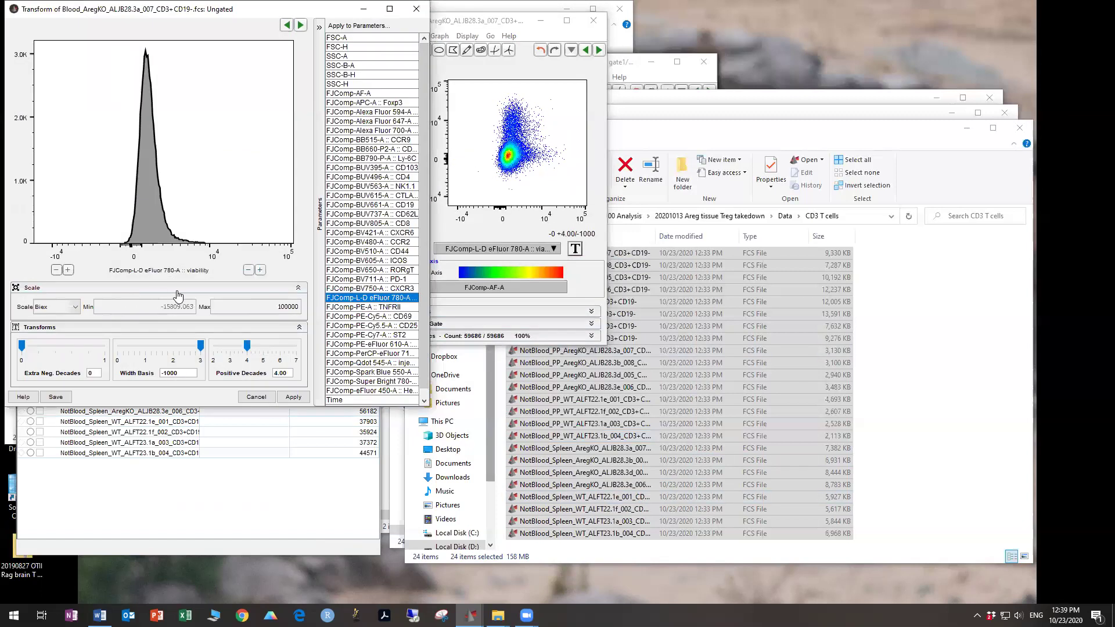
left_click(261, 270)
left_click(260, 270)
left_click(260, 270)
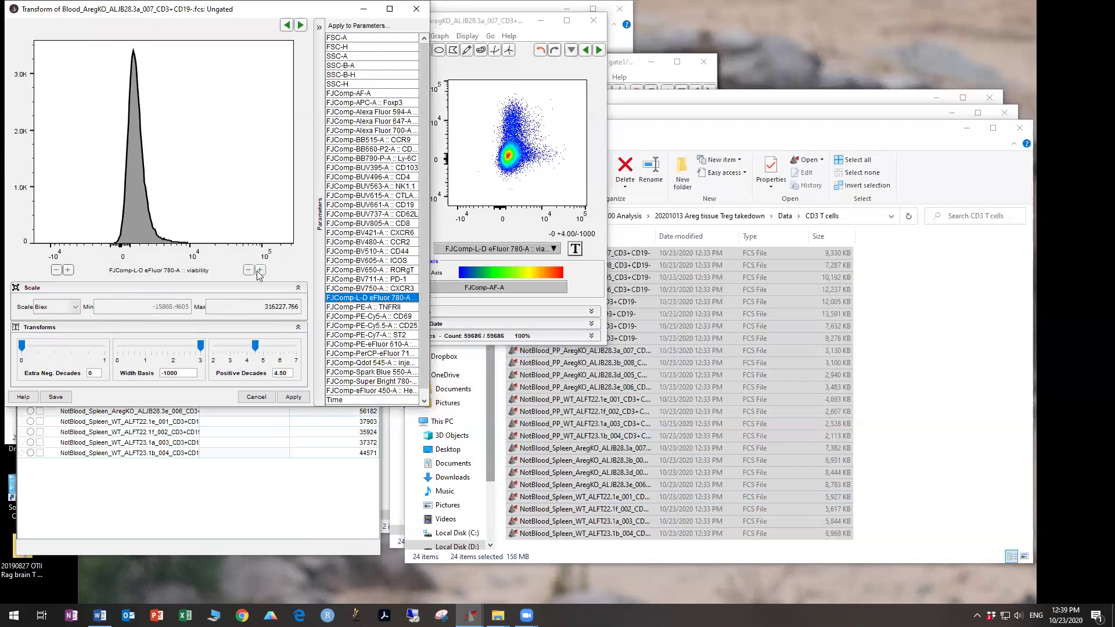
left_click(56, 397)
Raise the BV750 CXCR3 axis transform to 5.50 positive decades and apply it
left_click(410, 117)
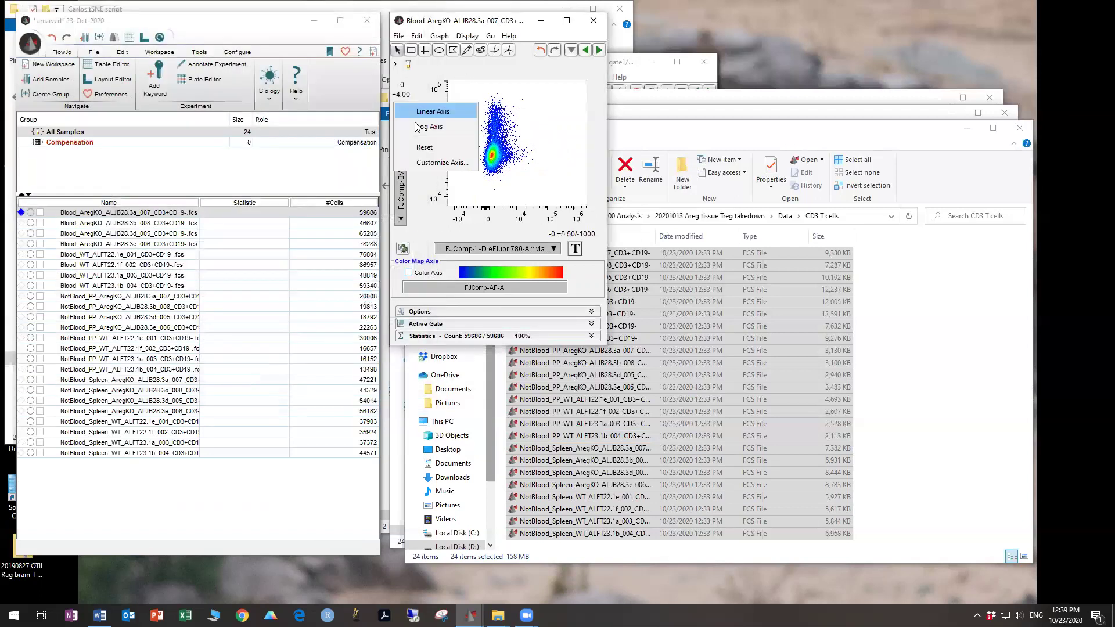
left_click(441, 163)
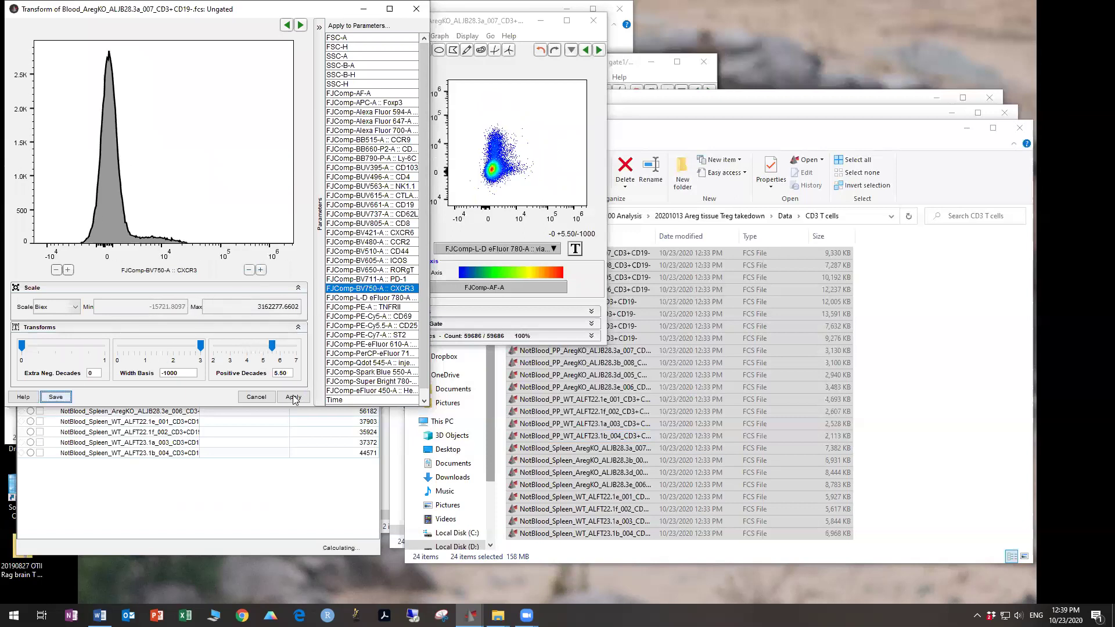
left_click(294, 397)
Change the plot to PE TNFRII on the X axis against PE-Cy5 CD69 on the Y axis
left_click(546, 247)
scroll(561, 453, "down", 1)
left_click(562, 405)
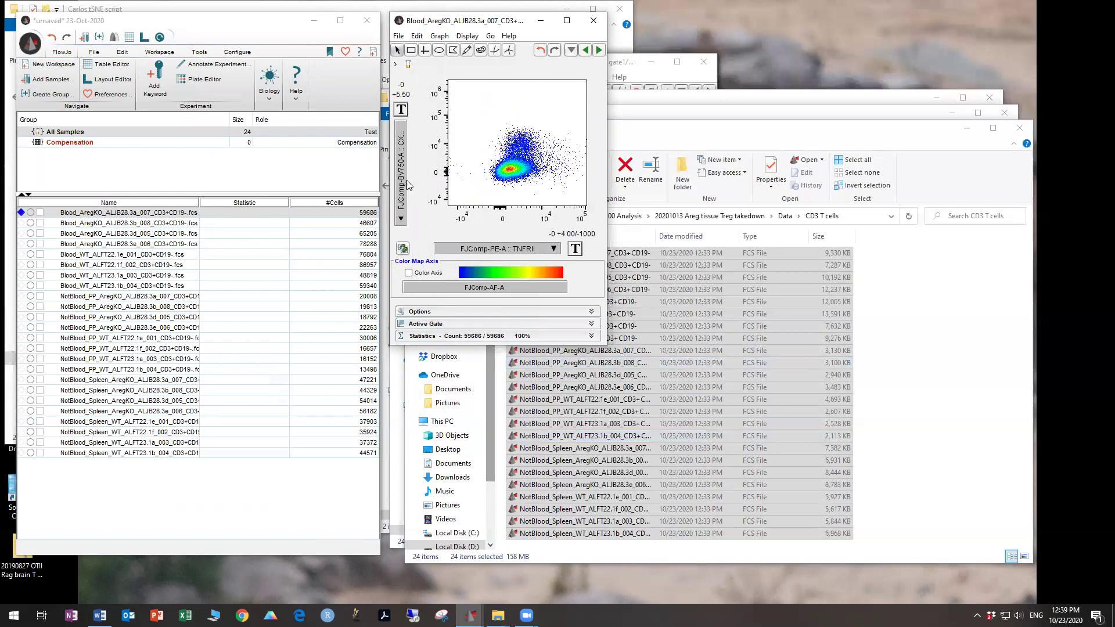
left_click(401, 218)
scroll(470, 391, "down", 3)
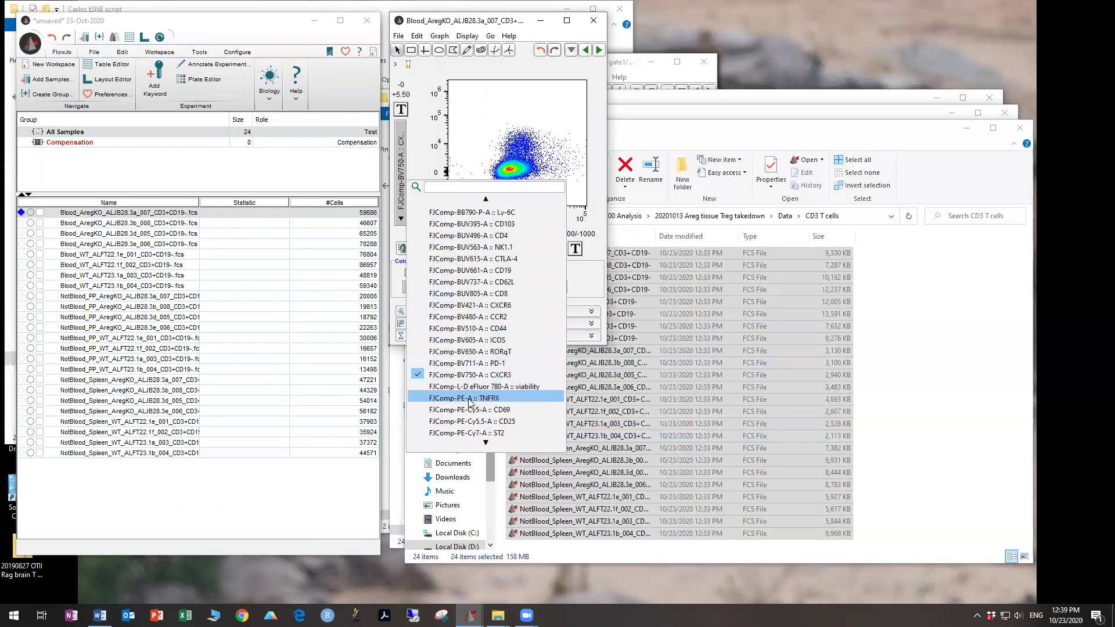
left_click(470, 409)
Raise the TNFRII axis transform to 5.50 positive decades and save it
left_click(575, 248)
left_click(627, 317)
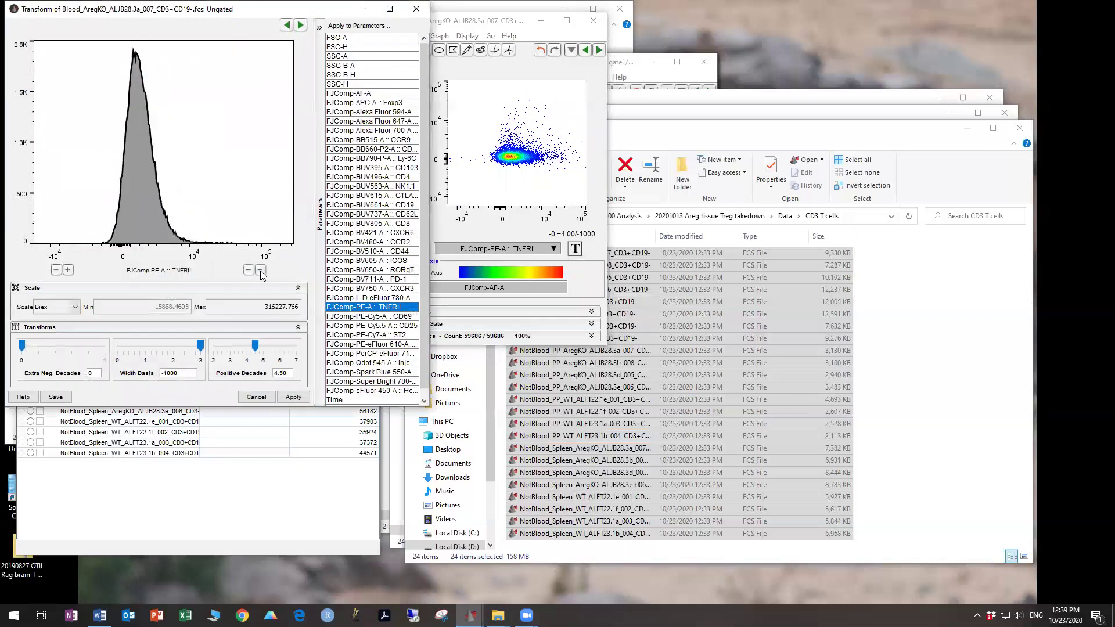
left_click(56, 397)
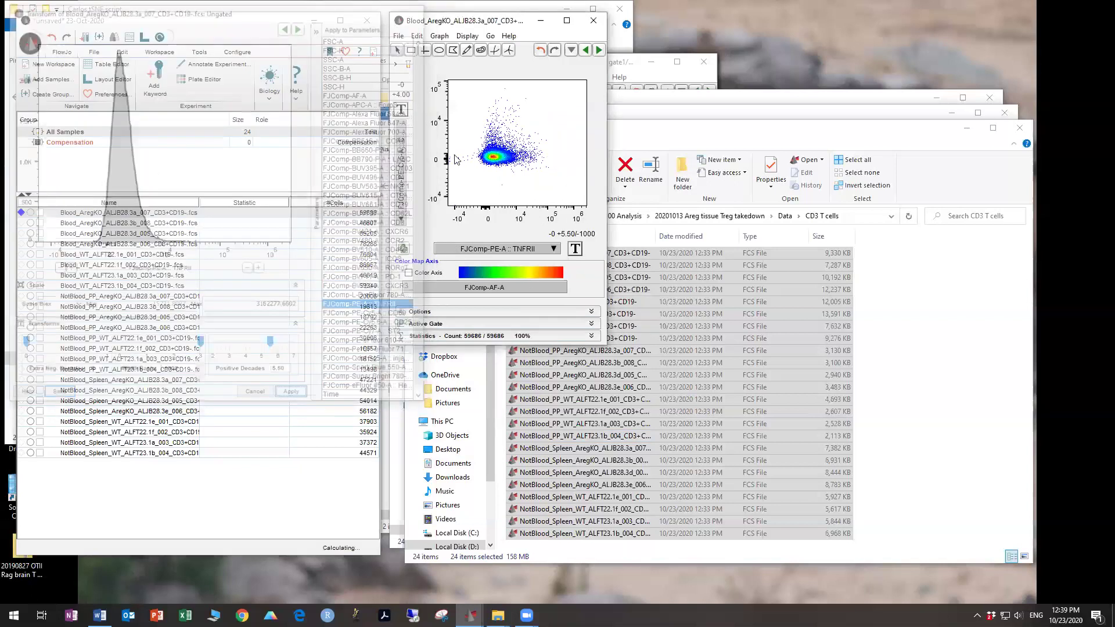
Raise the CD69 axis transform to 5.50 positive decades and save it
left_click(423, 183)
left_click(442, 162)
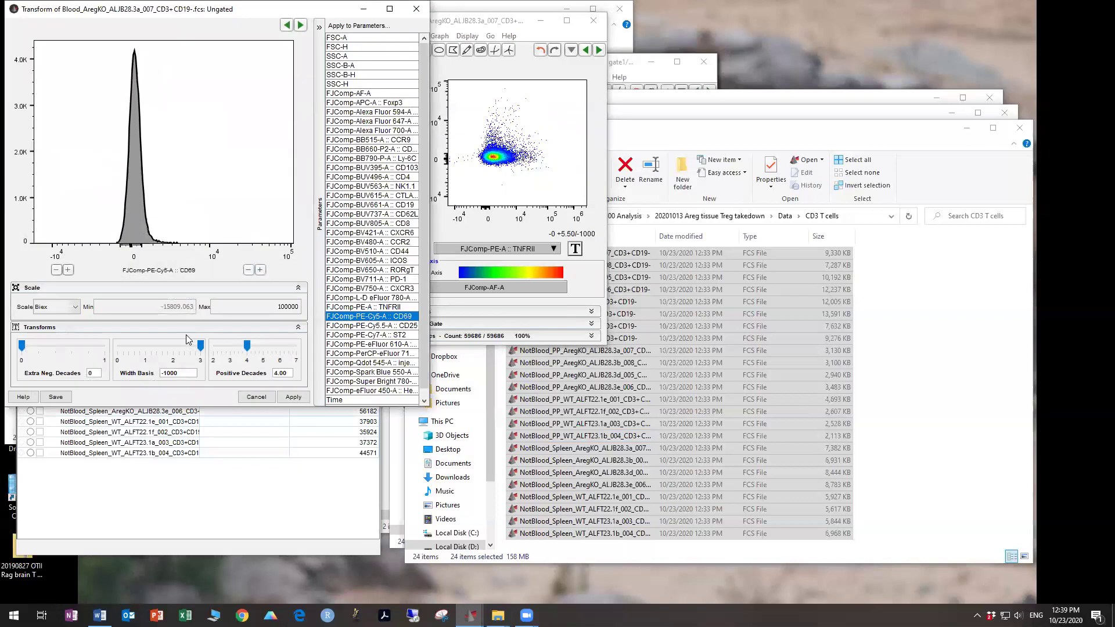
left_click(260, 270)
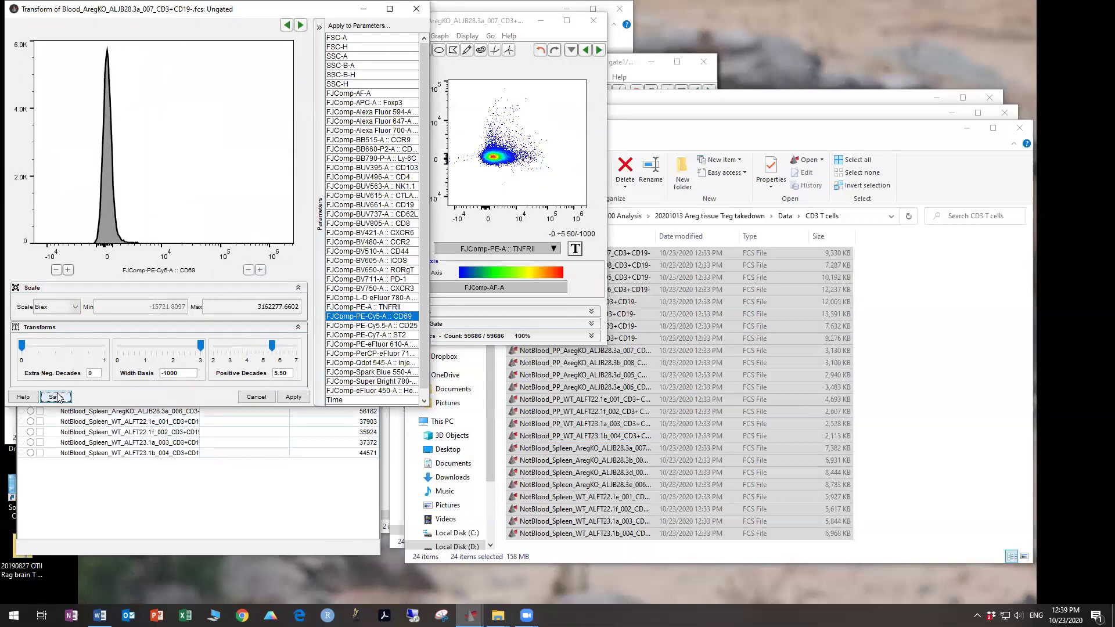
left_click(56, 396)
Change the plot to PE-Cy5.5 CD25 on the X axis against PE-Cy7 ST2 on the Y axis
left_click(525, 249)
scroll(593, 338, "down", 2)
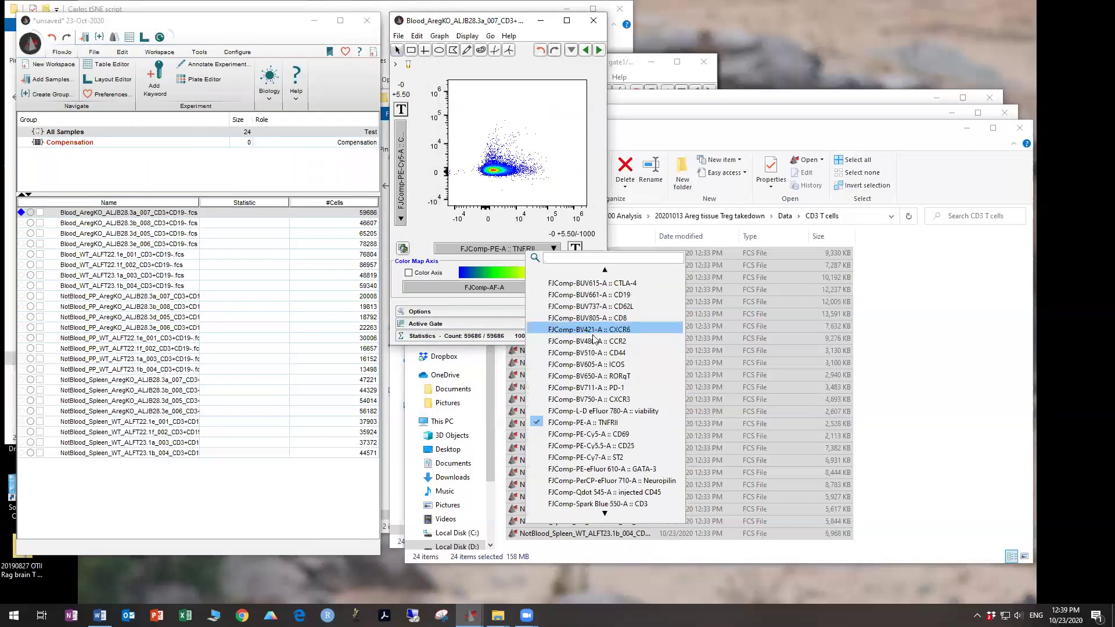
left_click(609, 446)
left_click(403, 151)
scroll(458, 279, "down", 4)
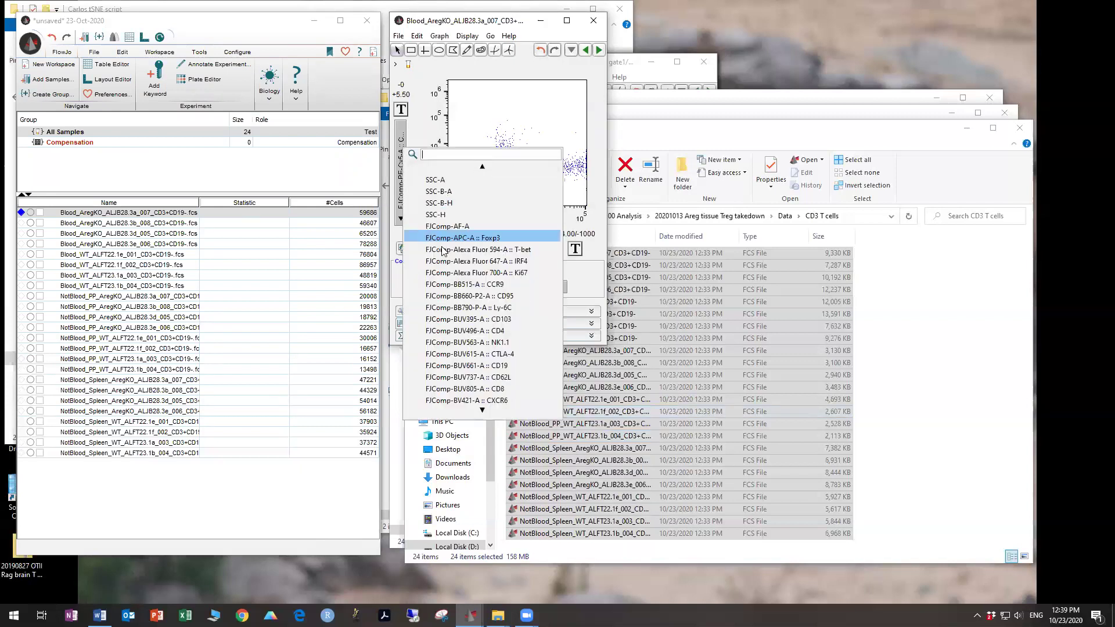
left_click(459, 365)
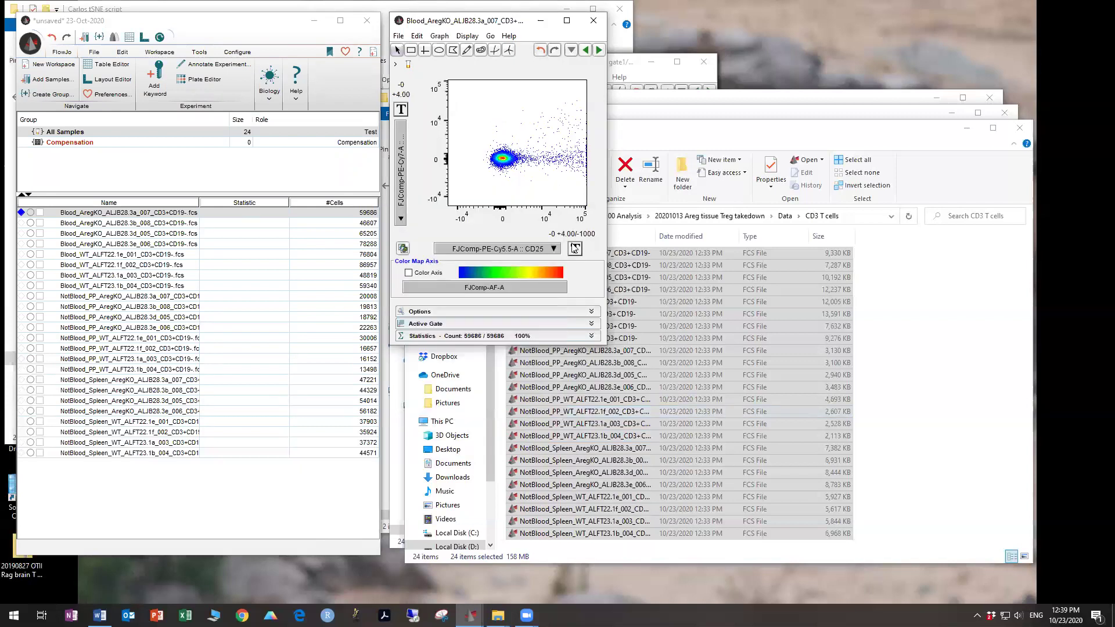
Raise the CD25 axis transform to 5.50 positive decades and apply it
left_click(575, 248)
left_click(583, 311)
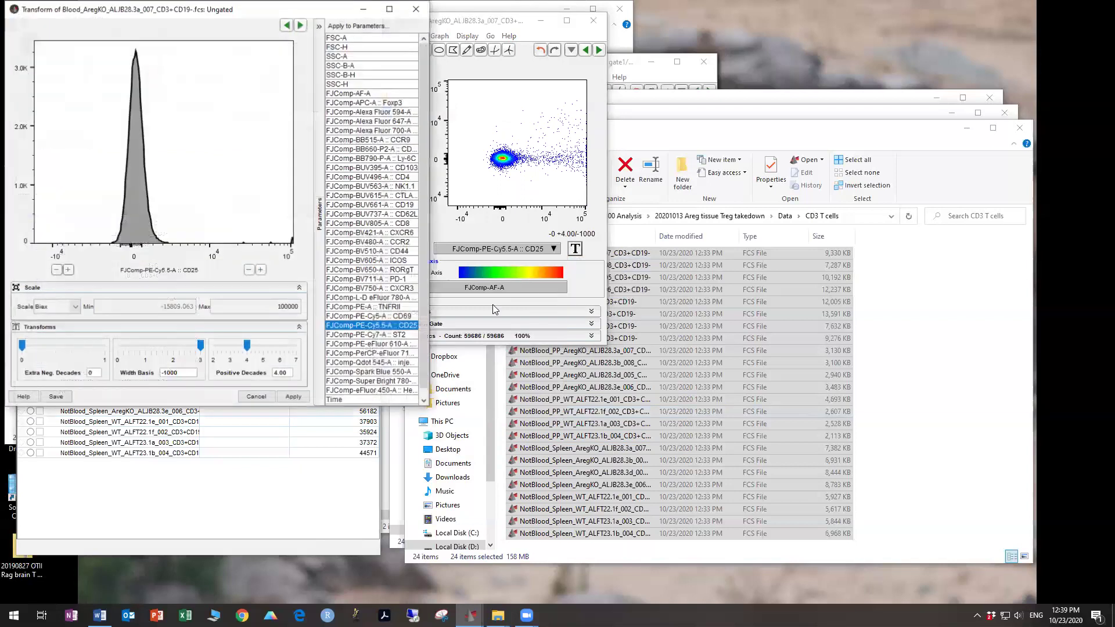
left_click(261, 270)
left_click(261, 270)
left_click(261, 270)
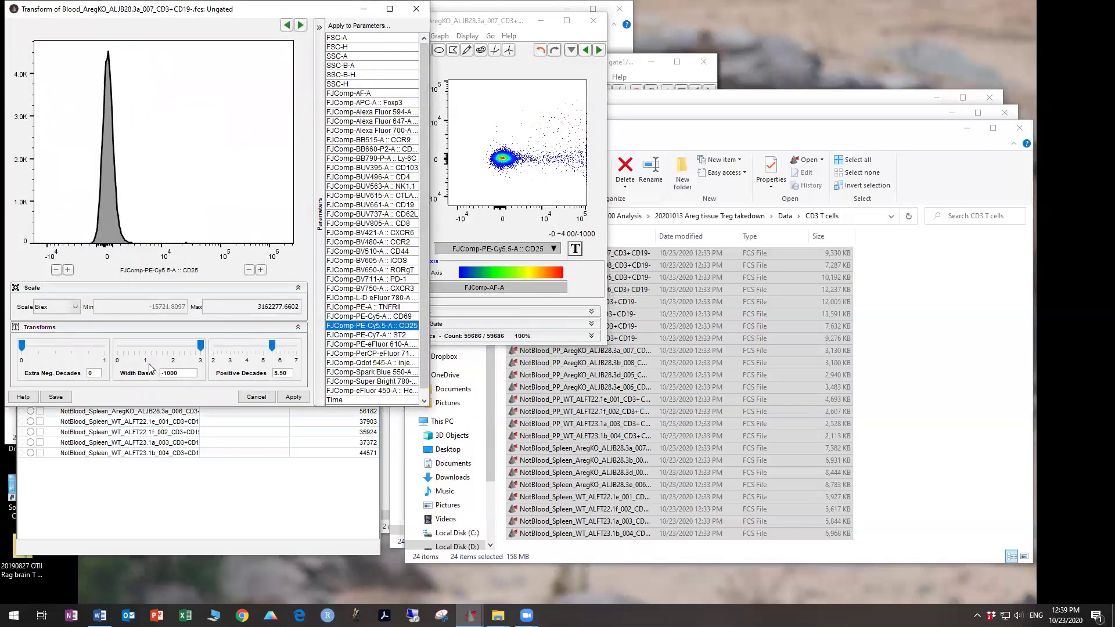
left_click(294, 397)
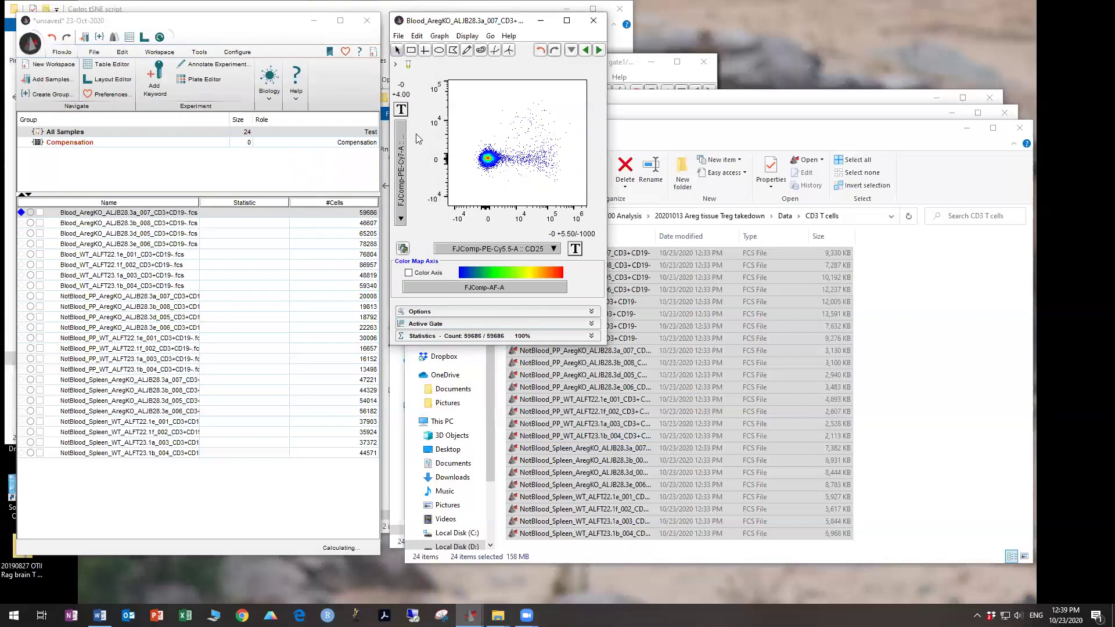
Raise the ST2 axis transform to 5.50 positive decades and apply it
left_click(402, 109)
left_click(450, 154)
left_click(261, 270)
left_click(260, 270)
left_click(261, 270)
left_click(293, 398)
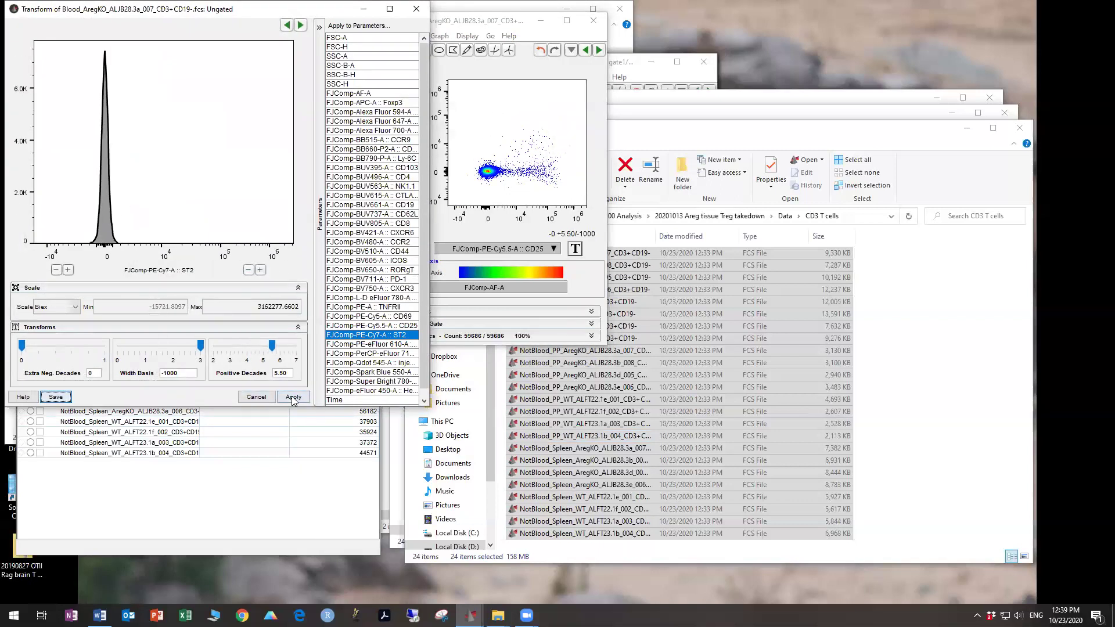
Change the plot to PE-eFluor 610 GATA-3 on the X axis against PerCP-eFluor 710 Neuropilin on the Y axis
left_click(553, 248)
scroll(639, 453, "down", 6)
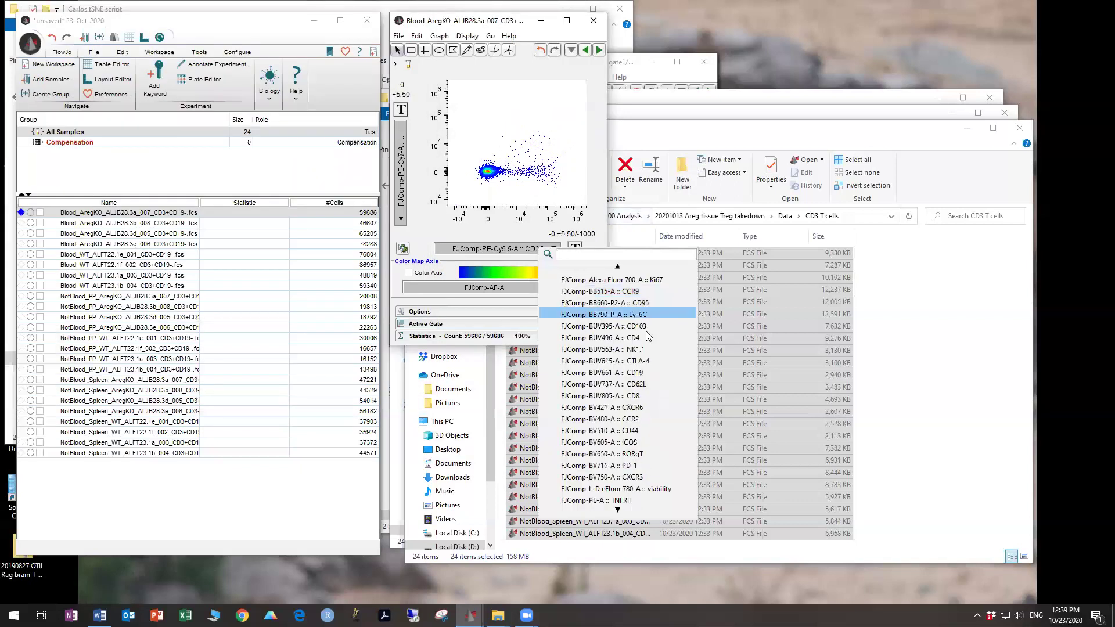
left_click(642, 489)
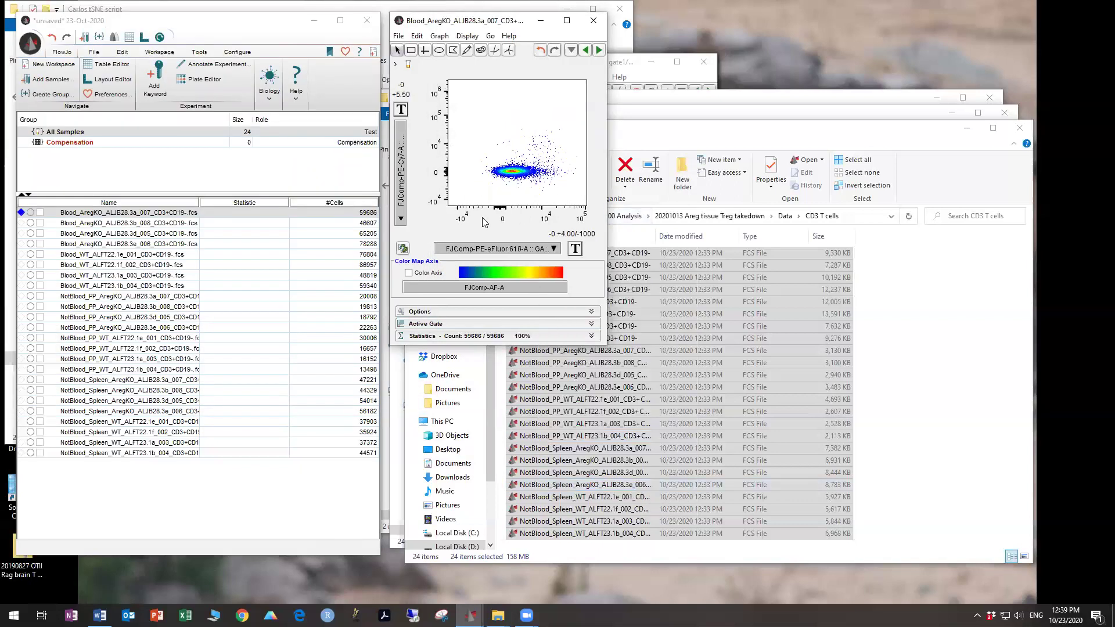
left_click(400, 171)
scroll(480, 394, "down", 5)
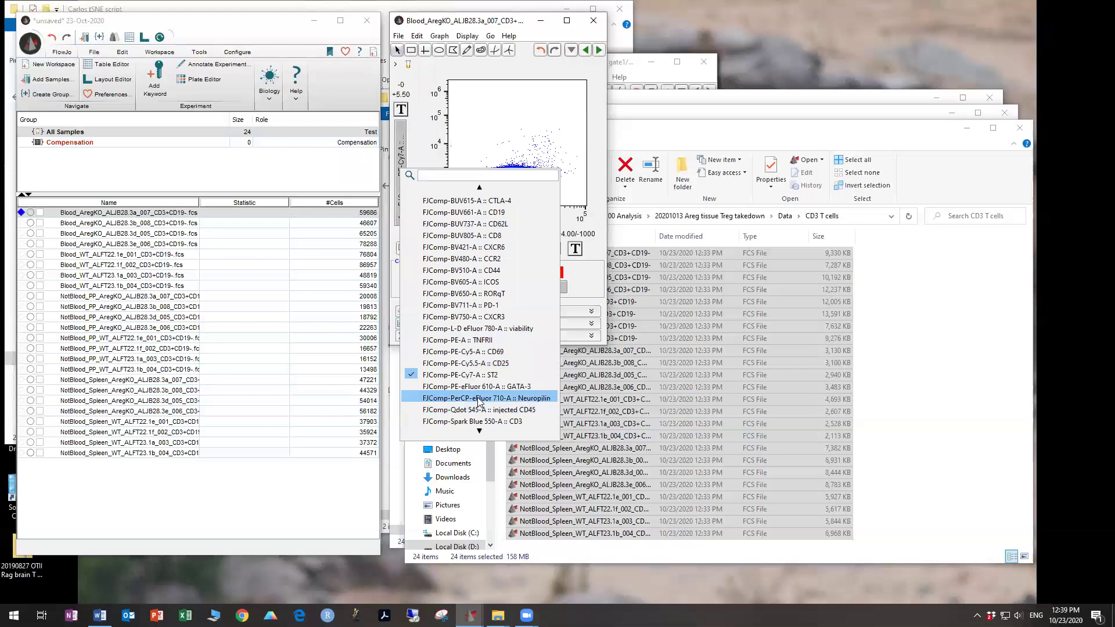
left_click(480, 398)
Raise the GATA-3 axis transform to 5.50 positive decades and apply it
left_click(575, 248)
left_click(609, 317)
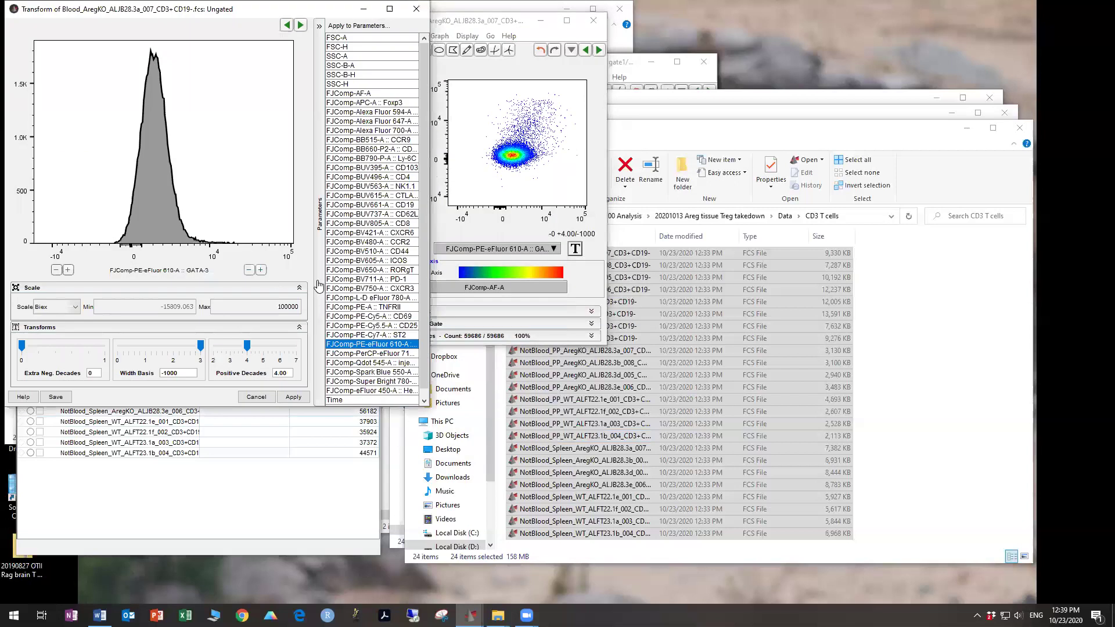
left_click(259, 270)
left_click(259, 270)
left_click(259, 270)
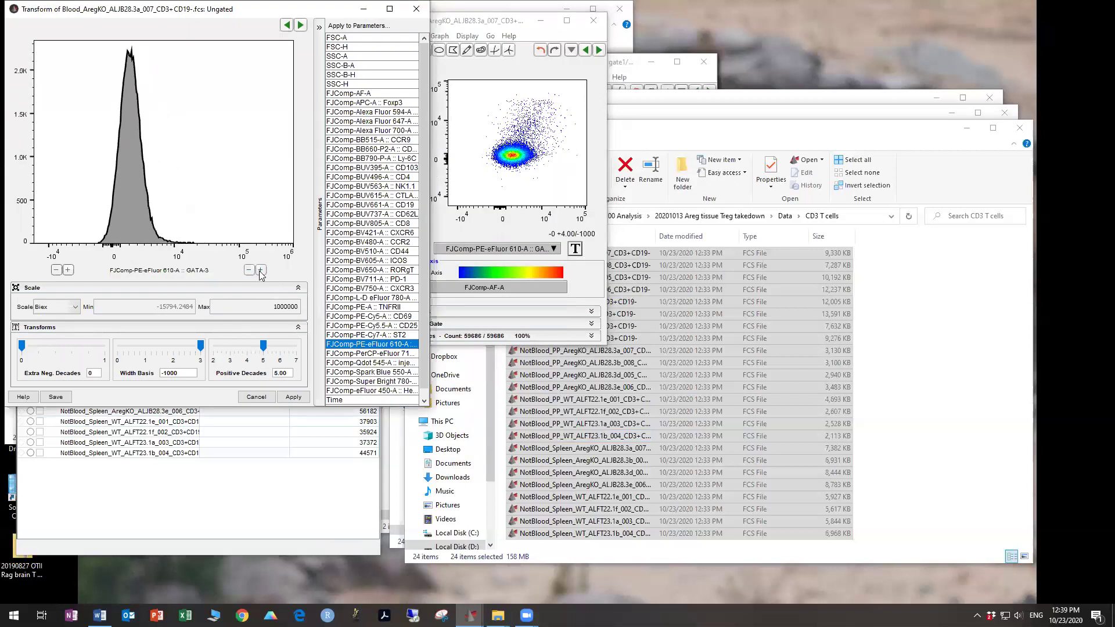
left_click(293, 398)
Raise the Neuropilin axis transform to 5.50 positive decades and apply it
left_click(400, 110)
left_click(430, 160)
left_click(263, 271)
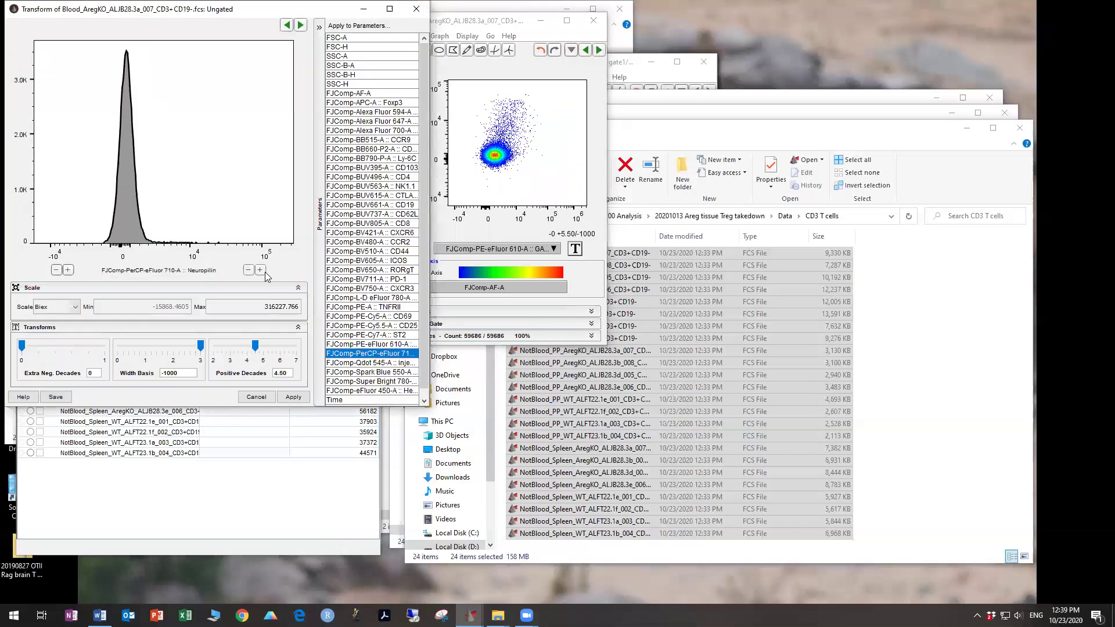
left_click(262, 271)
left_click(262, 271)
left_click(293, 396)
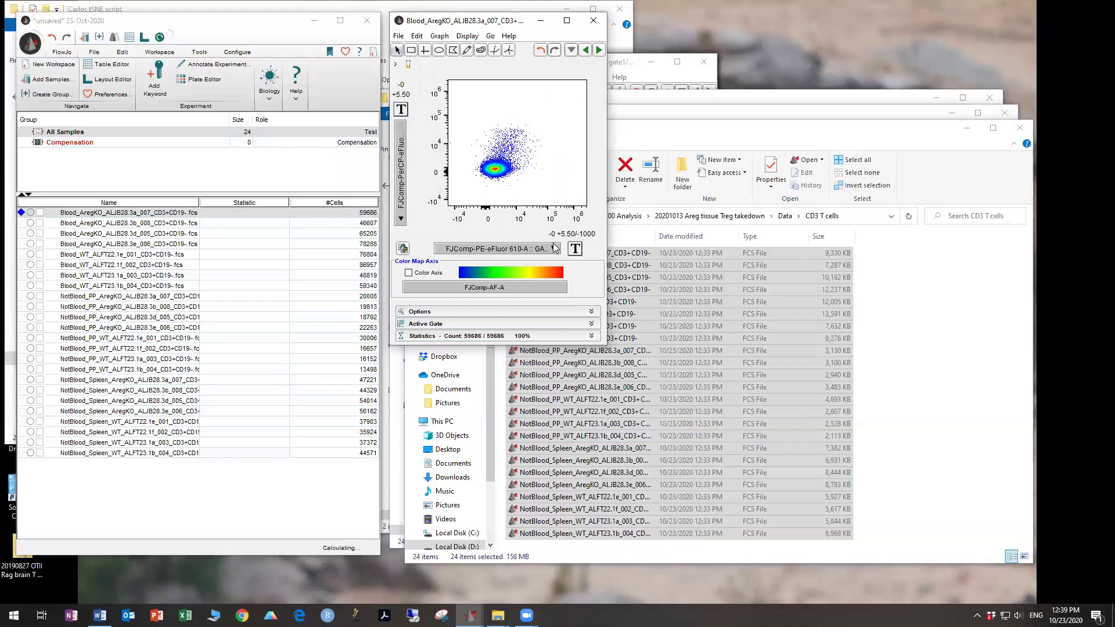
Change the plot to Qdot 545 injected CD45 on the X axis against Spark Blue 550 CD3 on the Y axis
left_click(554, 248)
scroll(636, 463, "down", 6)
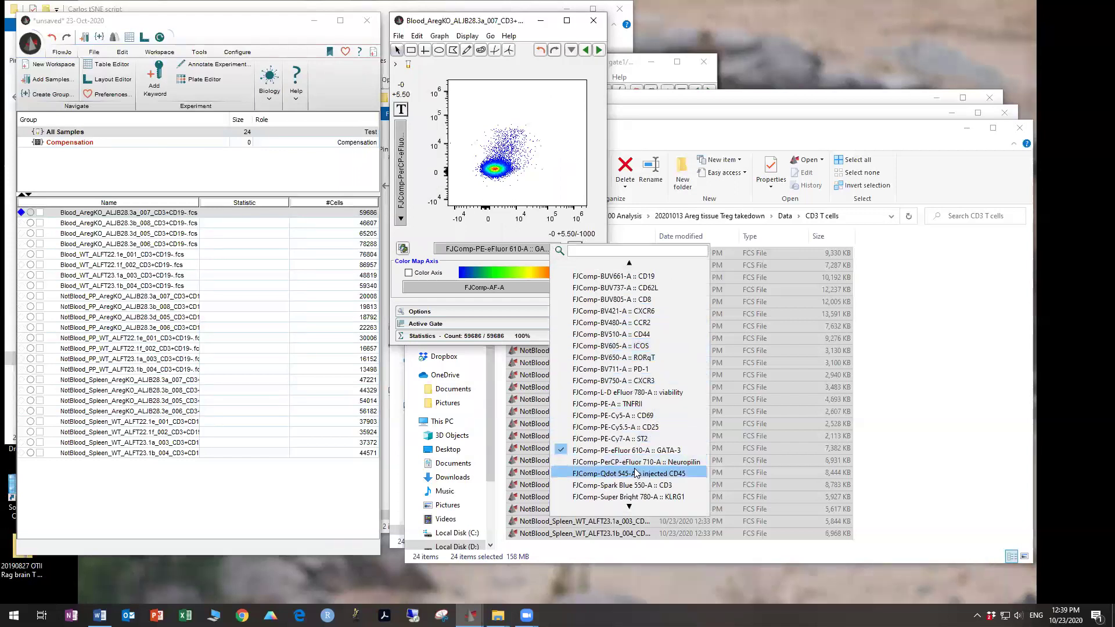
left_click(633, 473)
left_click(406, 132)
scroll(488, 348, "down", 8)
left_click(486, 386)
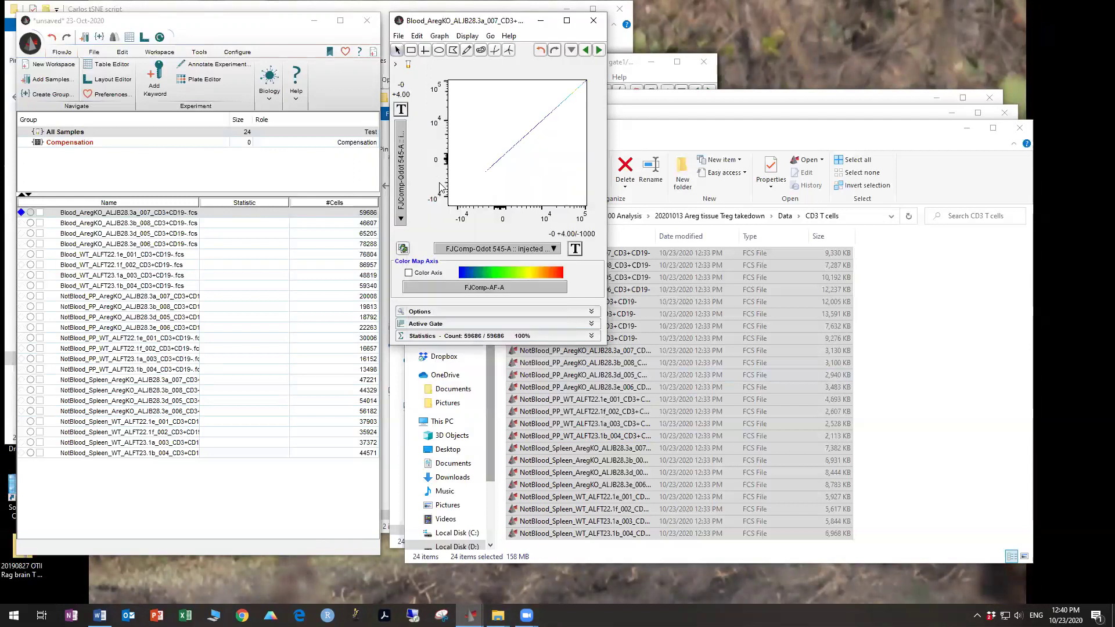
left_click(408, 190)
scroll(482, 278, "down", 3)
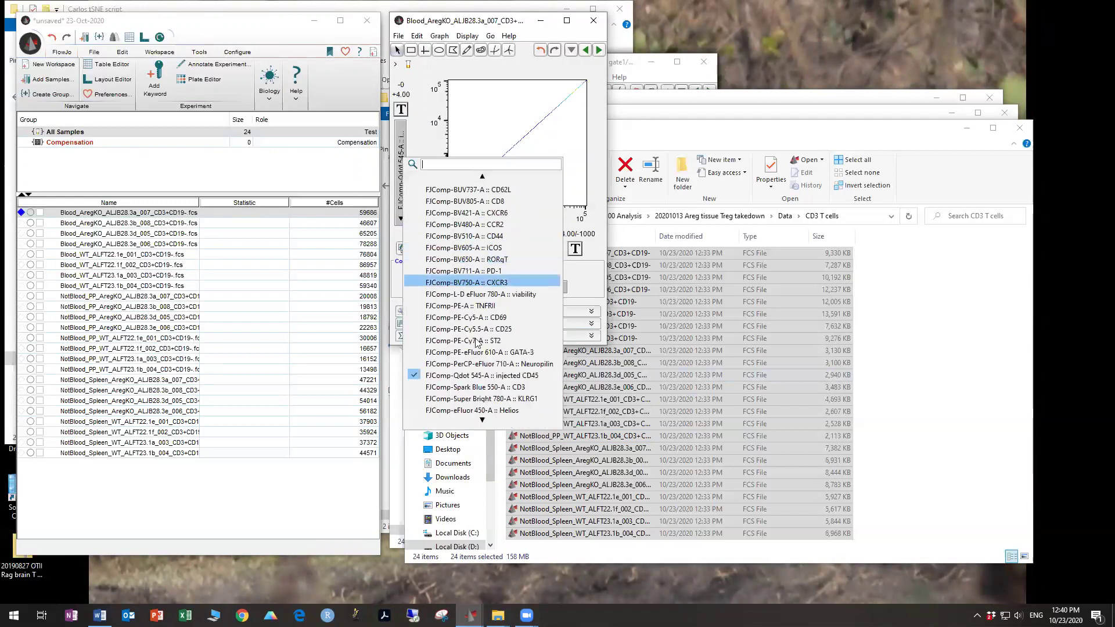
left_click(486, 387)
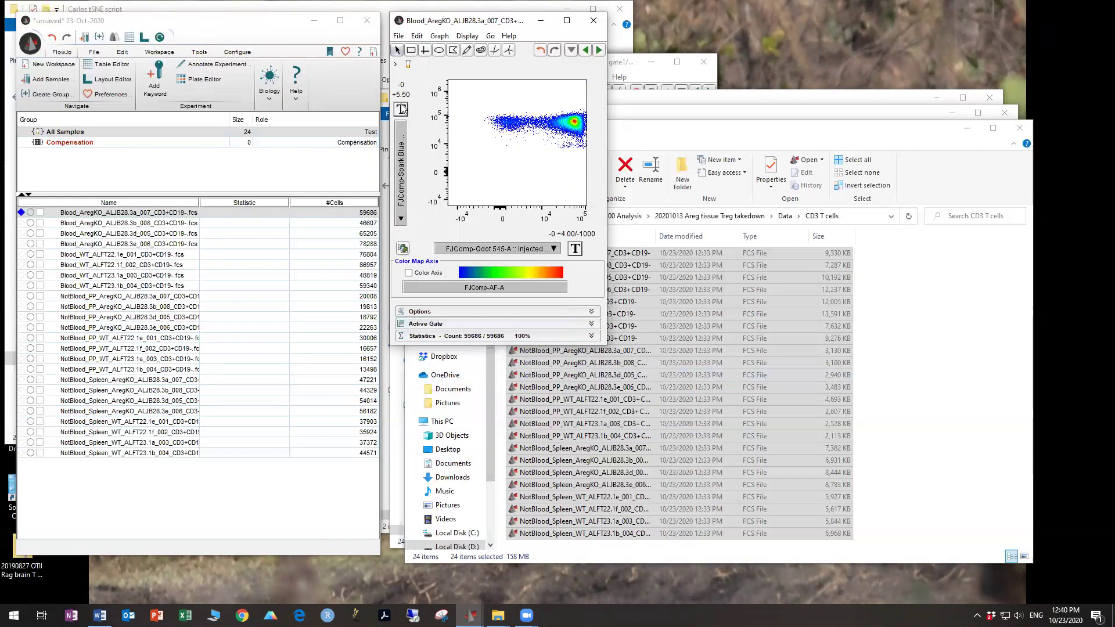
Switch the Y axis to Super Bright 780 KLRG1 and apply a transform of 5.50 positive decades to it
left_click(400, 162)
scroll(454, 296, "down", 5)
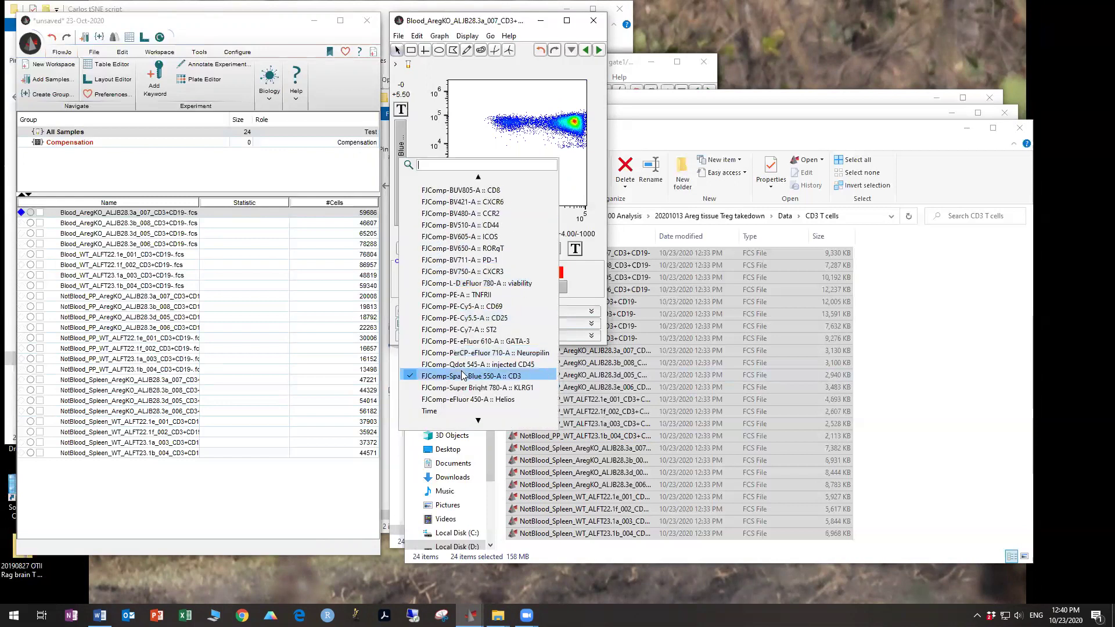
left_click(469, 388)
left_click(401, 109)
left_click(436, 150)
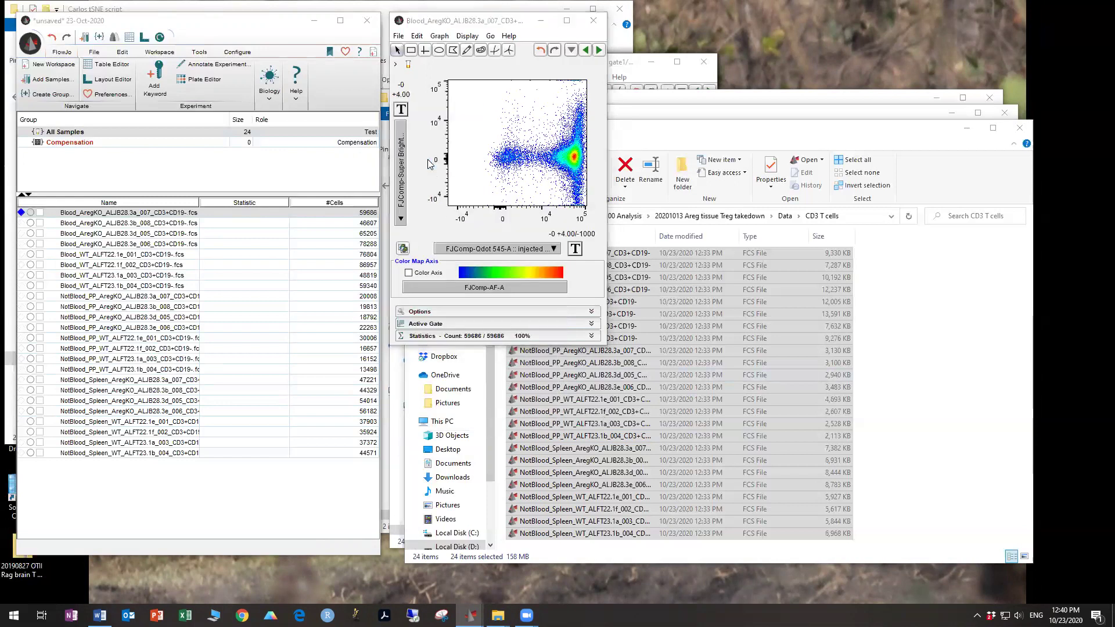
left_click(261, 270)
left_click(261, 270)
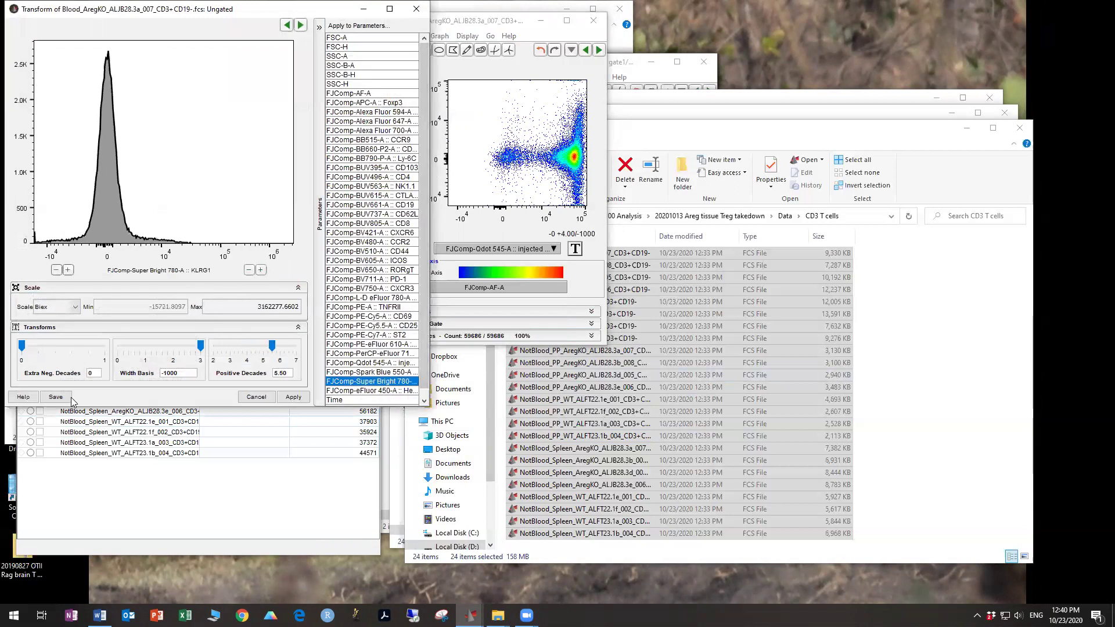
left_click(293, 397)
Raise the injected CD45 axis transform to 5.50 positive decades and apply it
left_click(575, 249)
left_click(610, 314)
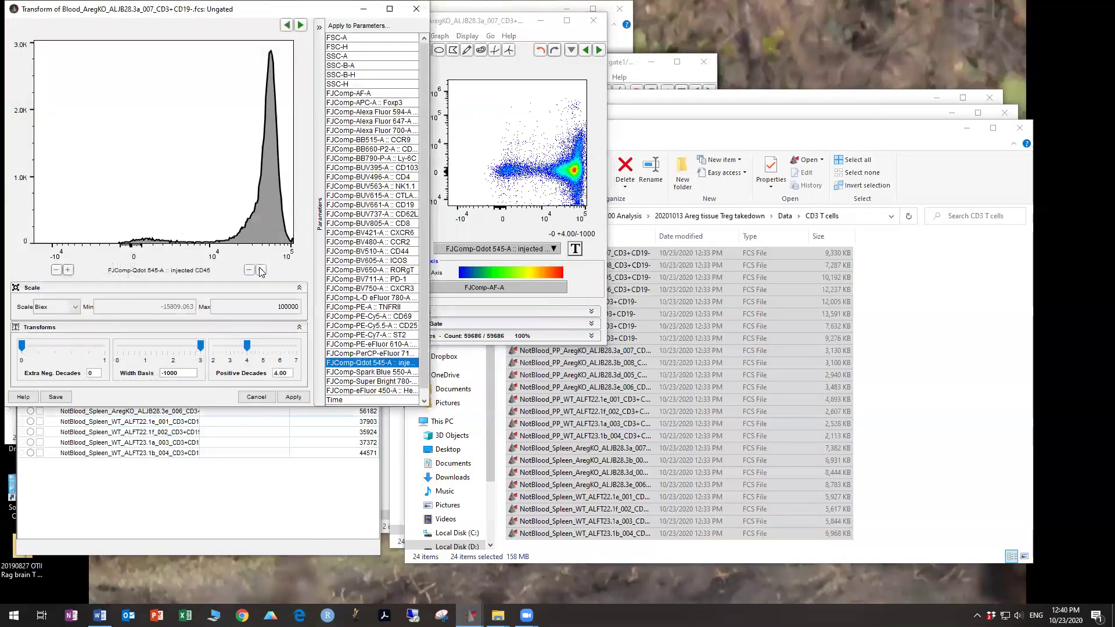
left_click(261, 270)
left_click(261, 270)
left_click(293, 396)
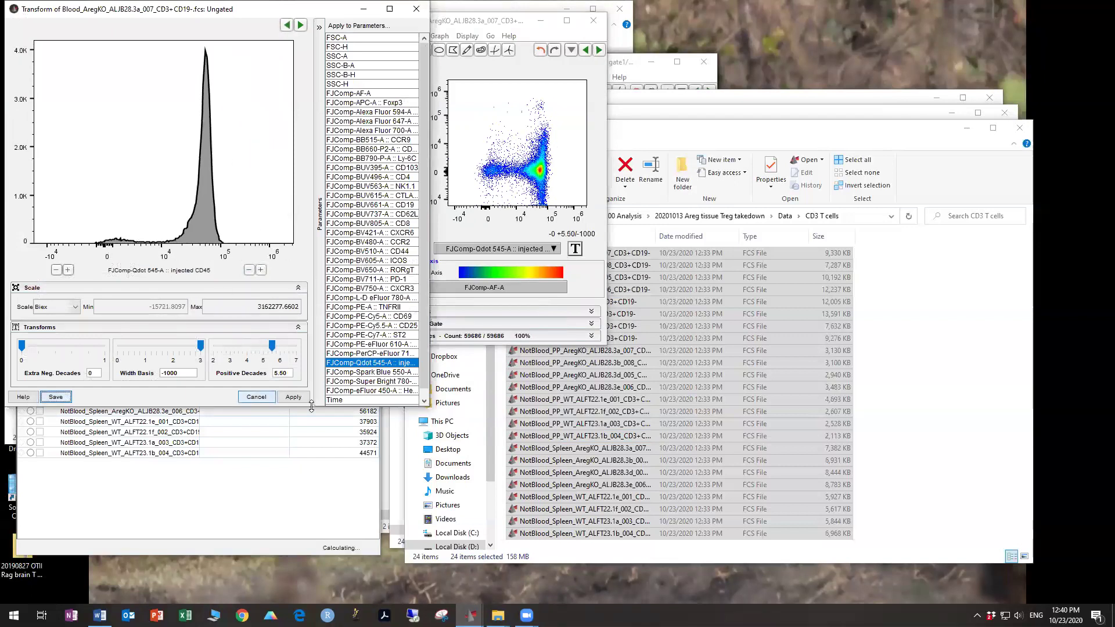
Switch the X axis to eFluor 450 Helios and apply a transform of 5.50 positive decades to it
left_click(553, 249)
scroll(598, 360, "down", 6)
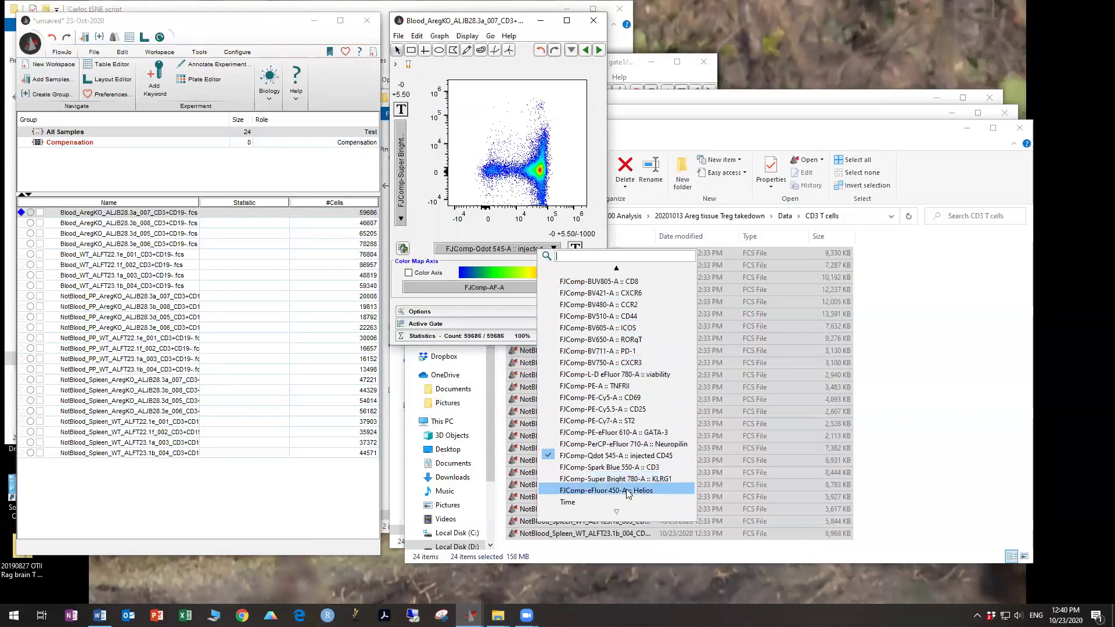
left_click(627, 491)
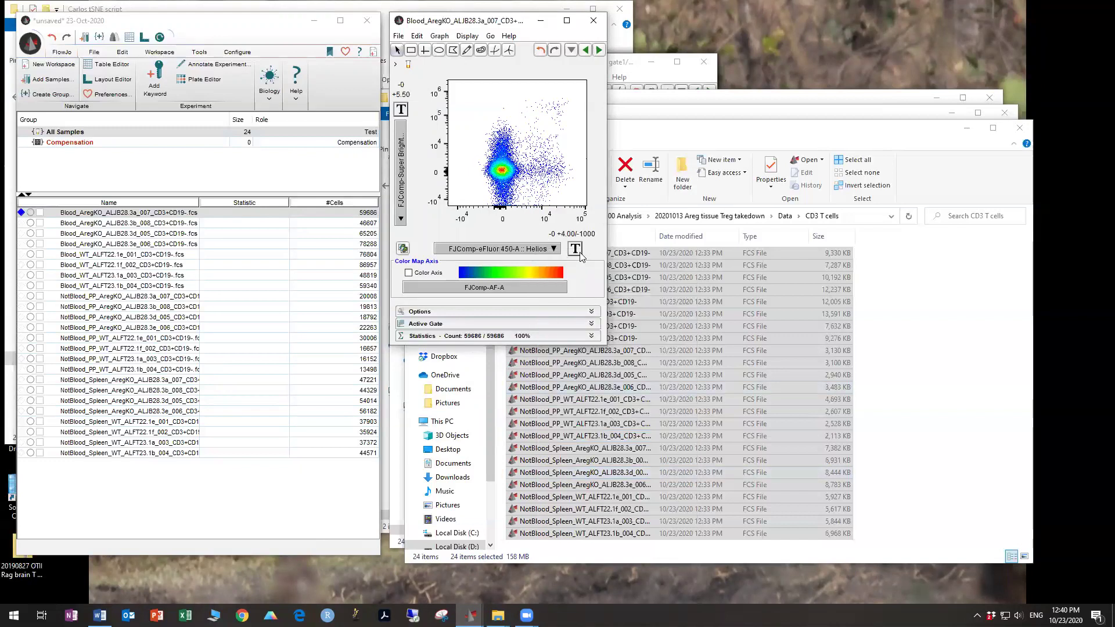
left_click(575, 248)
left_click(616, 316)
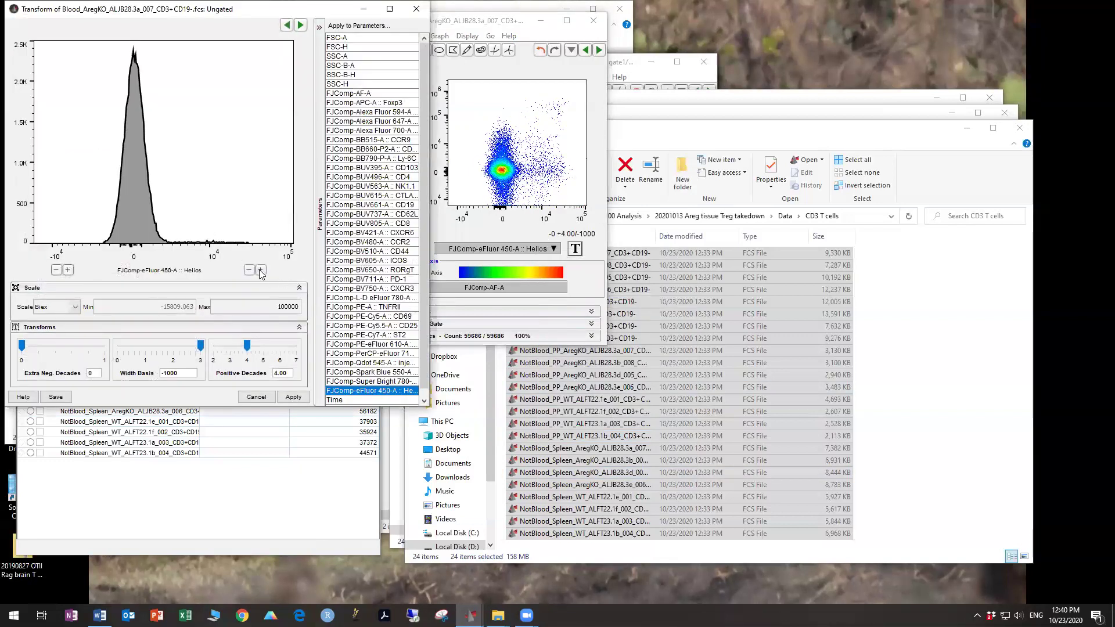
left_click(260, 270)
left_click(293, 398)
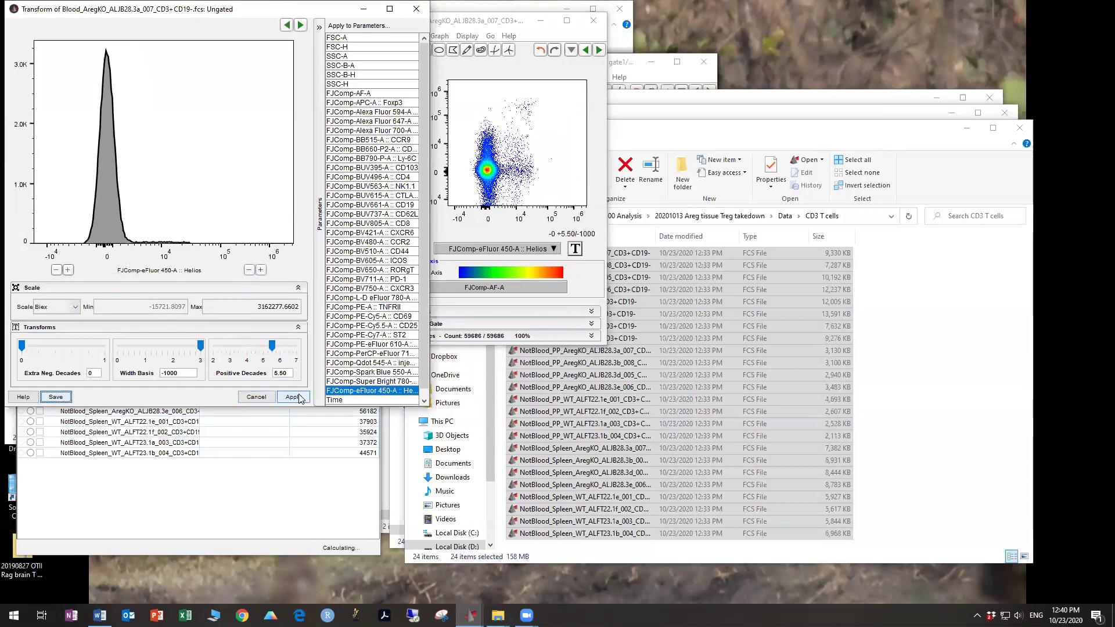
Page through all the exported samples in the Helios versus KLRG1 plot to check that the axis scaling suits each one
left_click(599, 51)
left_click(600, 50)
left_click(599, 51)
left_click(599, 50)
left_click(599, 50)
left_click(600, 51)
double_click(599, 51)
left_click(599, 50)
double_click(600, 50)
left_click(600, 50)
double_click(599, 50)
double_click(600, 50)
double_click(599, 50)
double_click(599, 51)
double_click(599, 51)
left_click(599, 50)
left_click(600, 52)
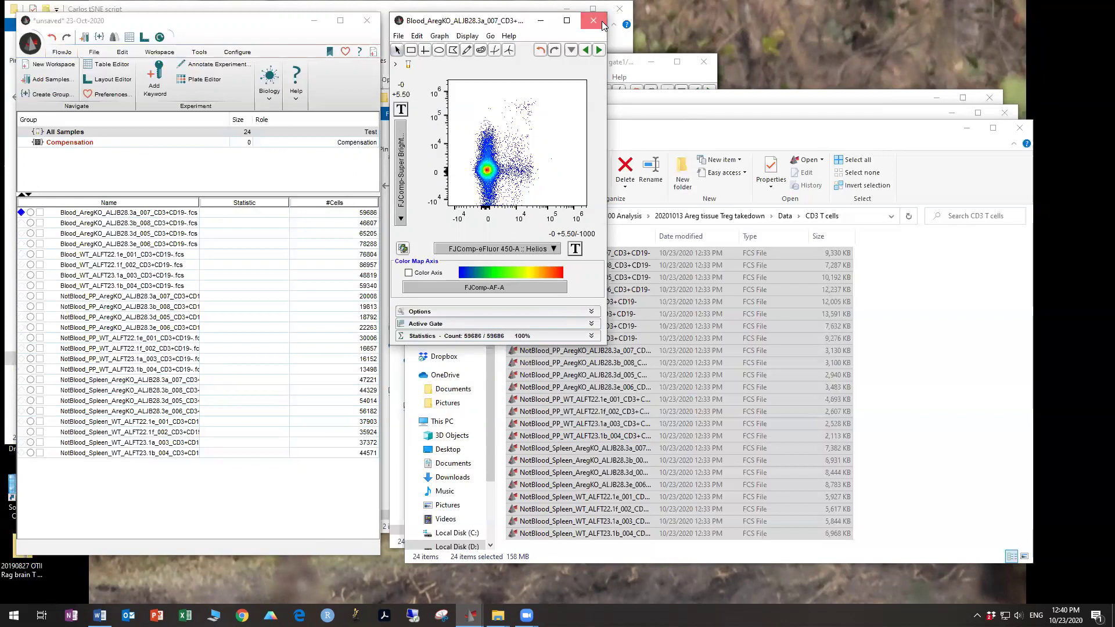
Close the sample plot and the unsaved 23-Oct-2020 workspace without saving it
left_click(603, 25)
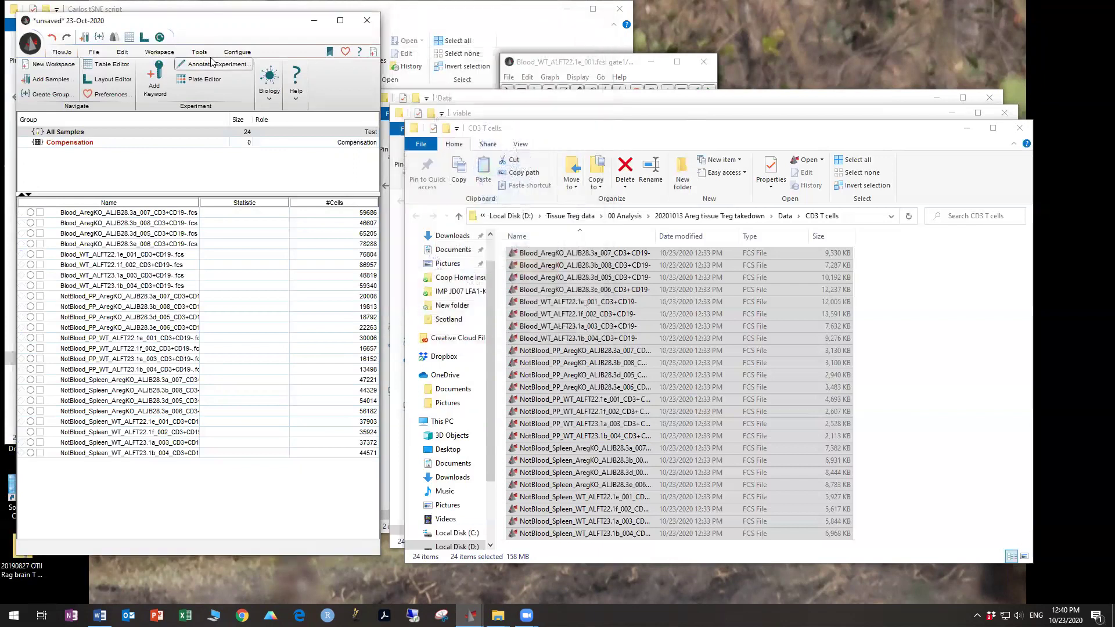
left_click(367, 22)
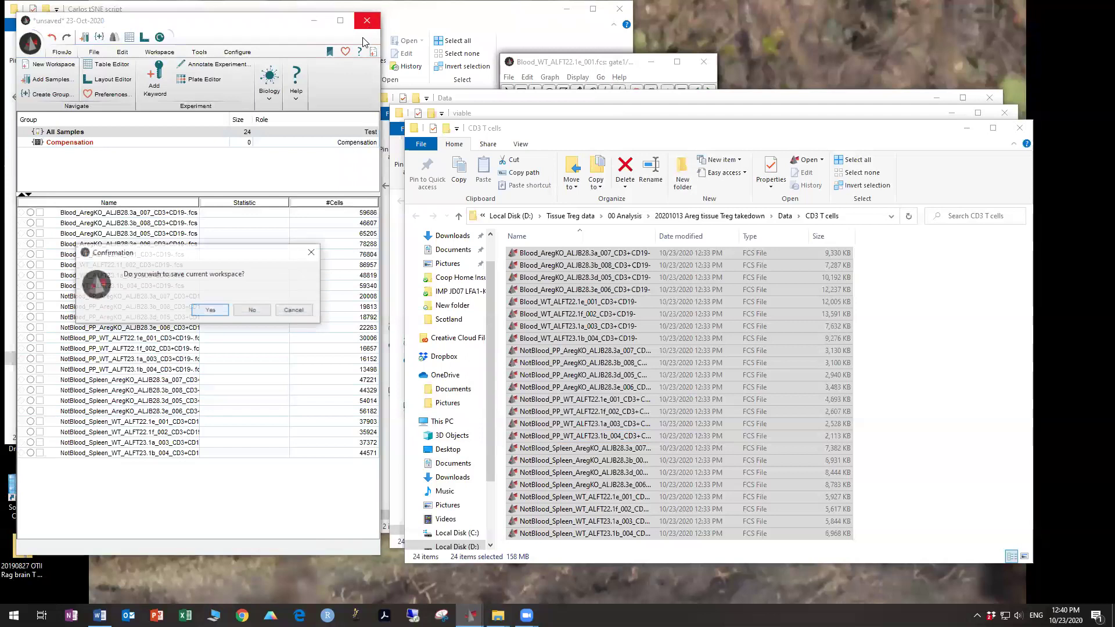
left_click(251, 310)
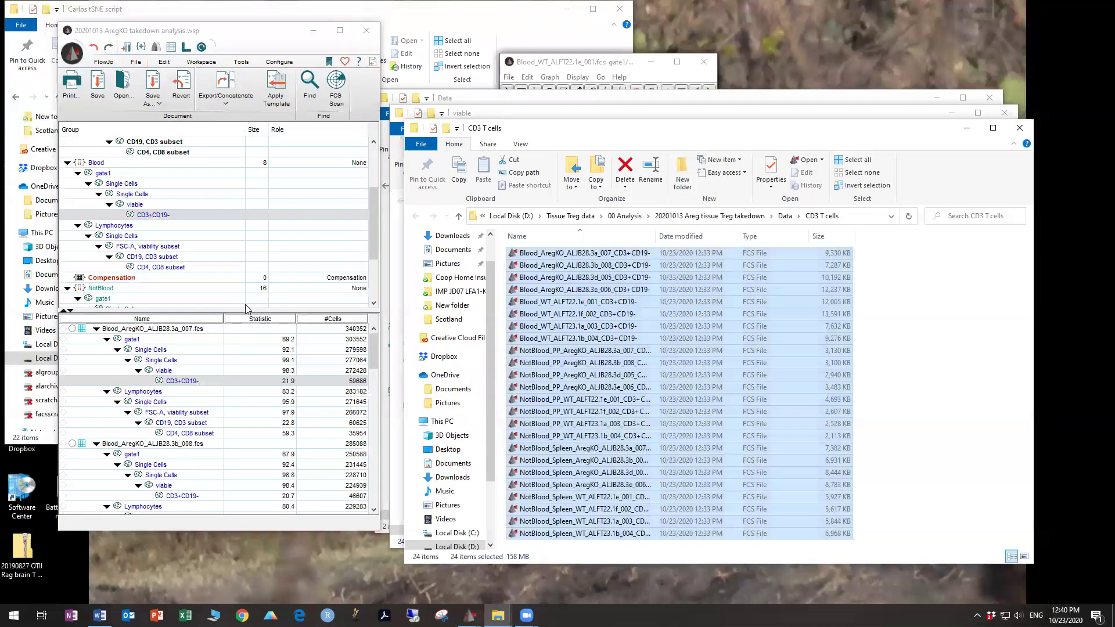
Close the 20201013 AregKO takedown analysis workspace without saving its changes
left_click(259, 32)
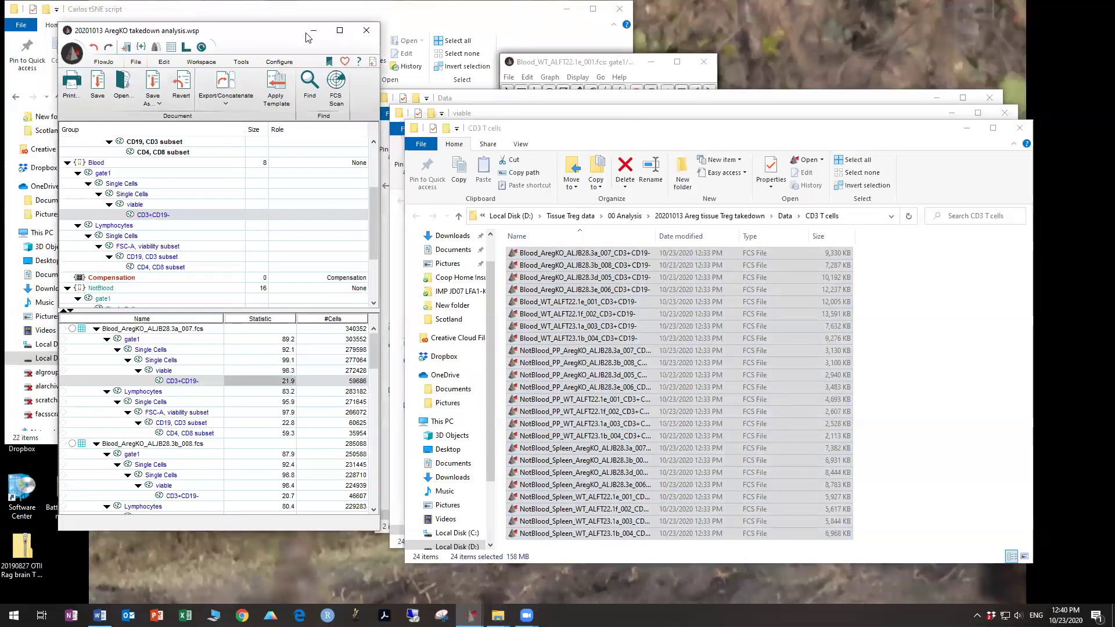
left_click(366, 31)
left_click(274, 305)
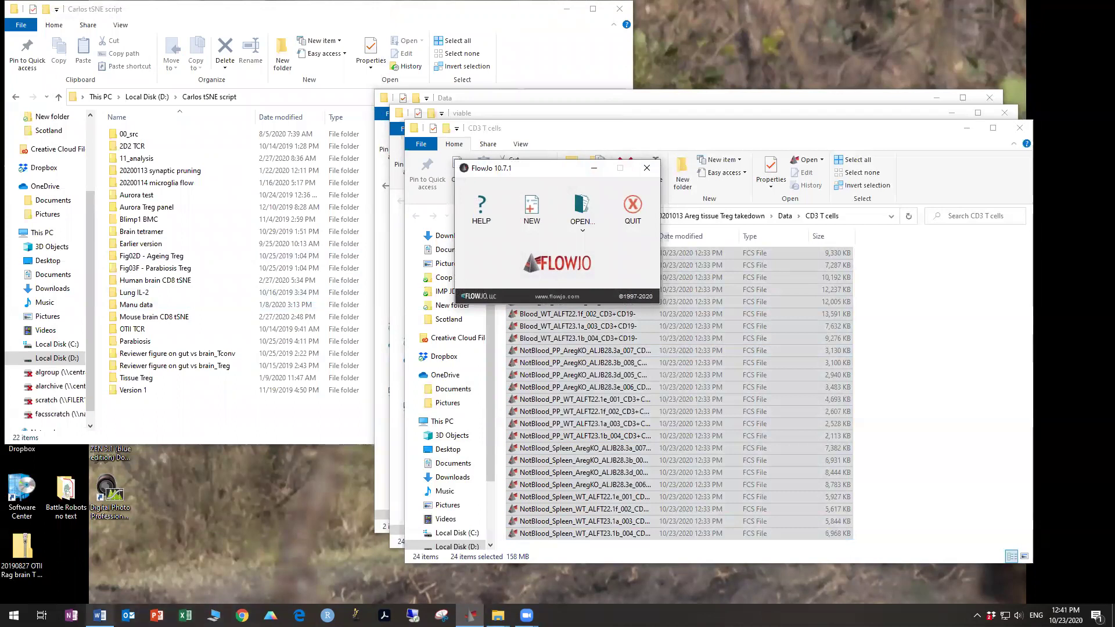
Switch to Word to review the Tutorial overview outline, and minimise the document again
left_click(99, 615)
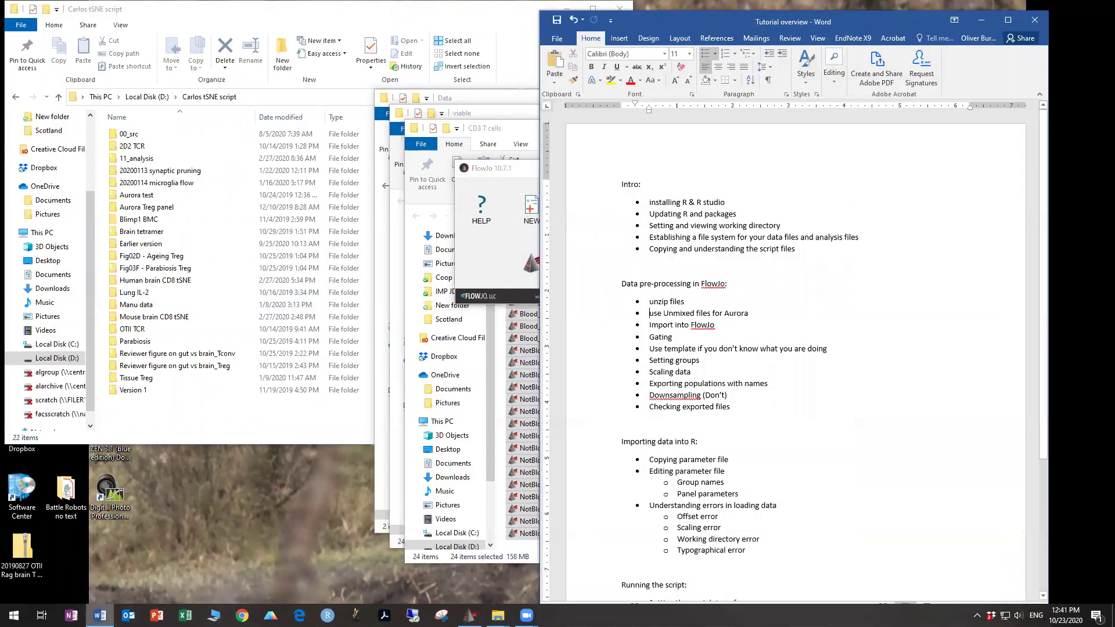
left_click(99, 615)
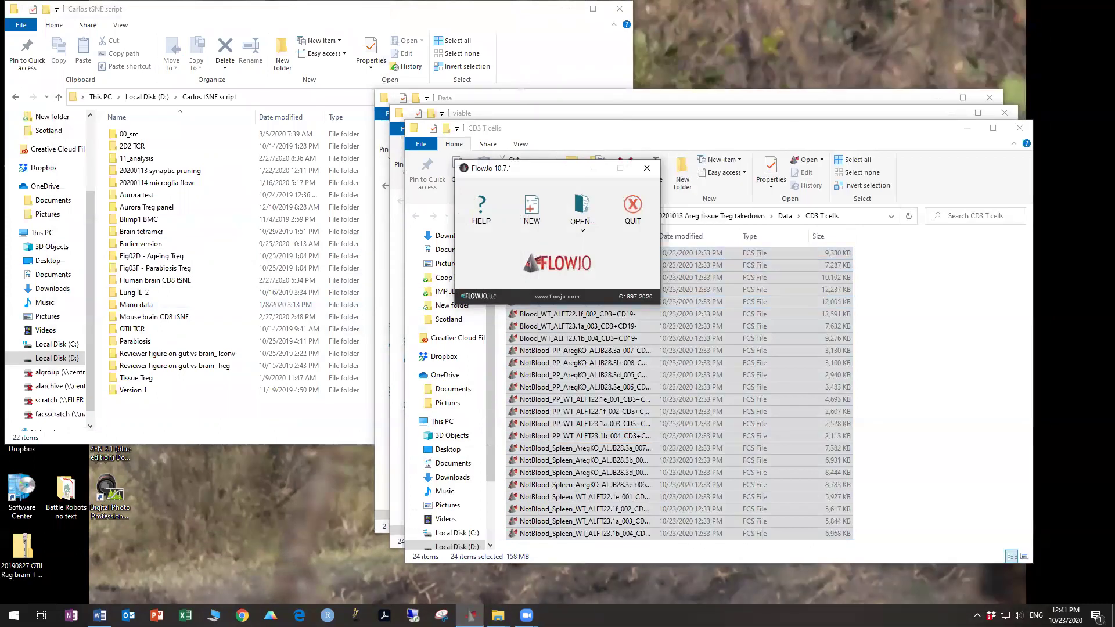
mouse_move(527, 614)
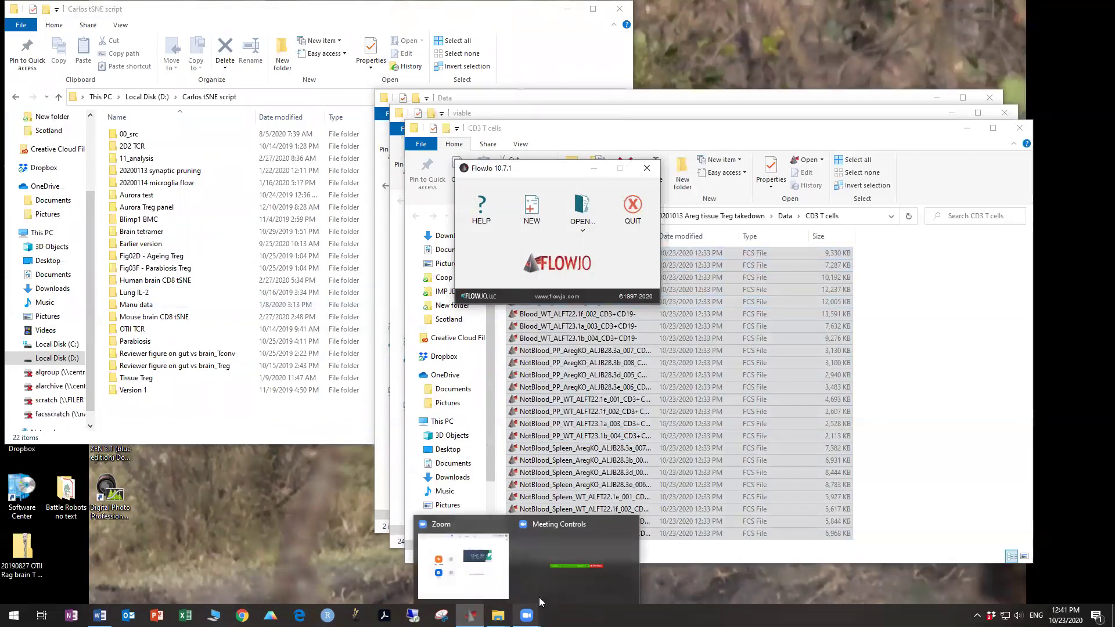